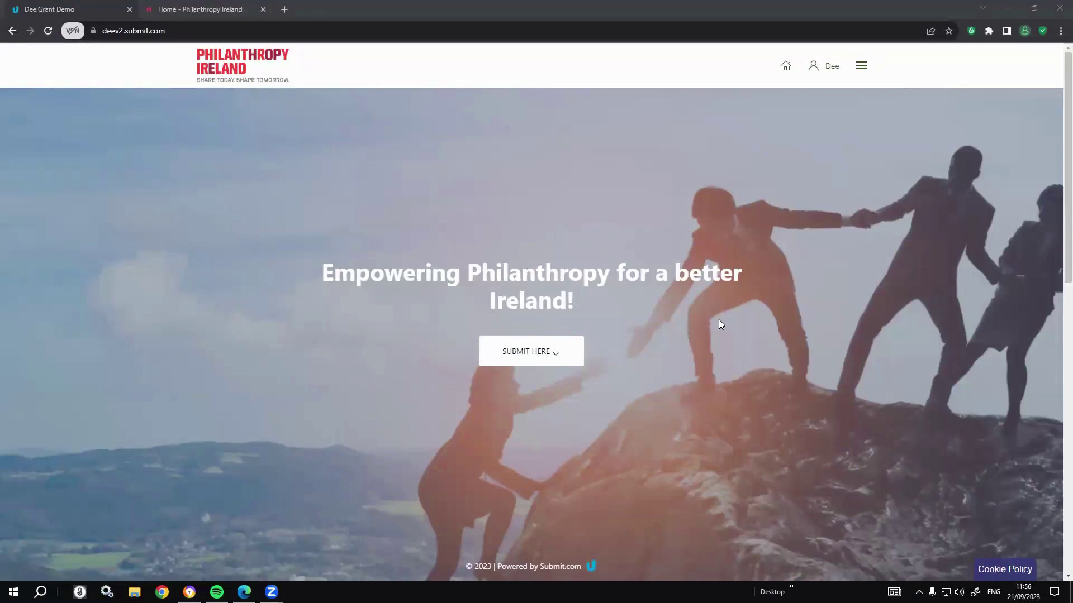
# Step: Scroll the Philanthropy Ireland funding calls and open the Grant: Phase 1 opportunity
pyautogui.scroll(-7, 657, 309)
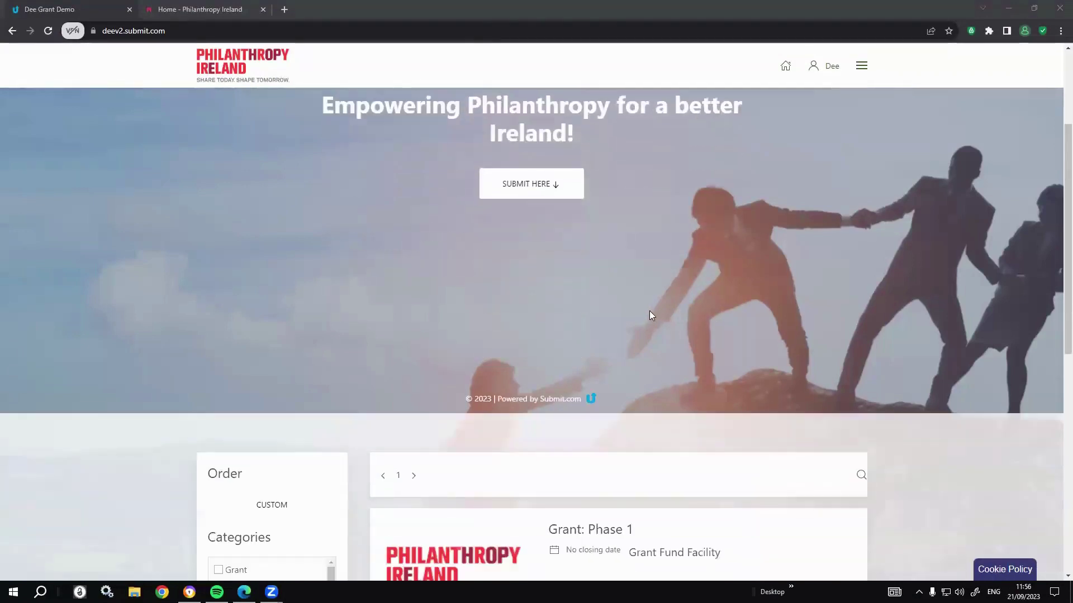
pyautogui.scroll(-2, 640, 316)
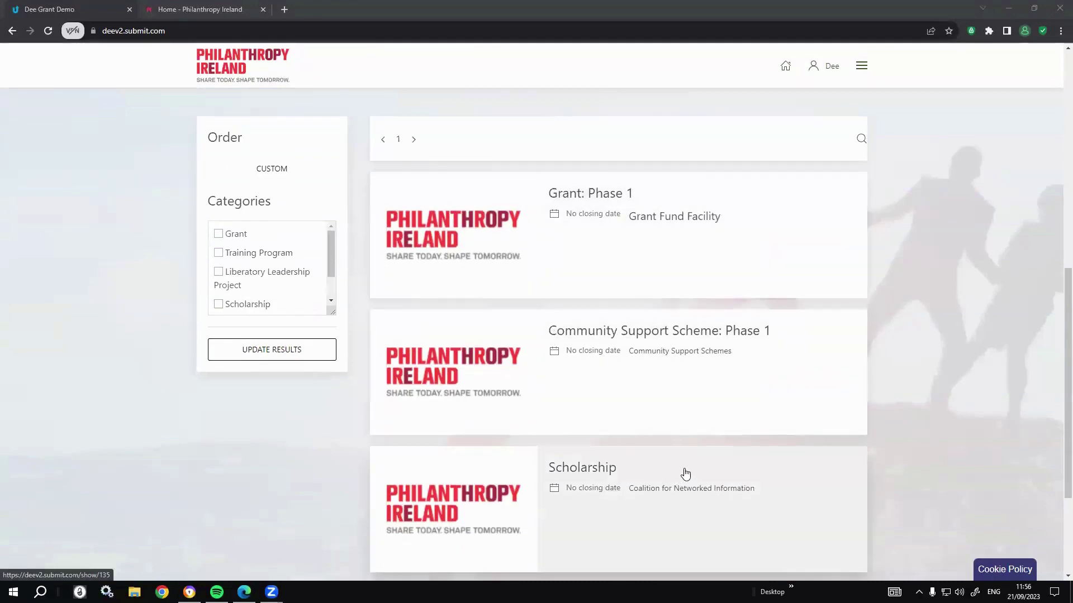
pyautogui.scroll(-1, 682, 474)
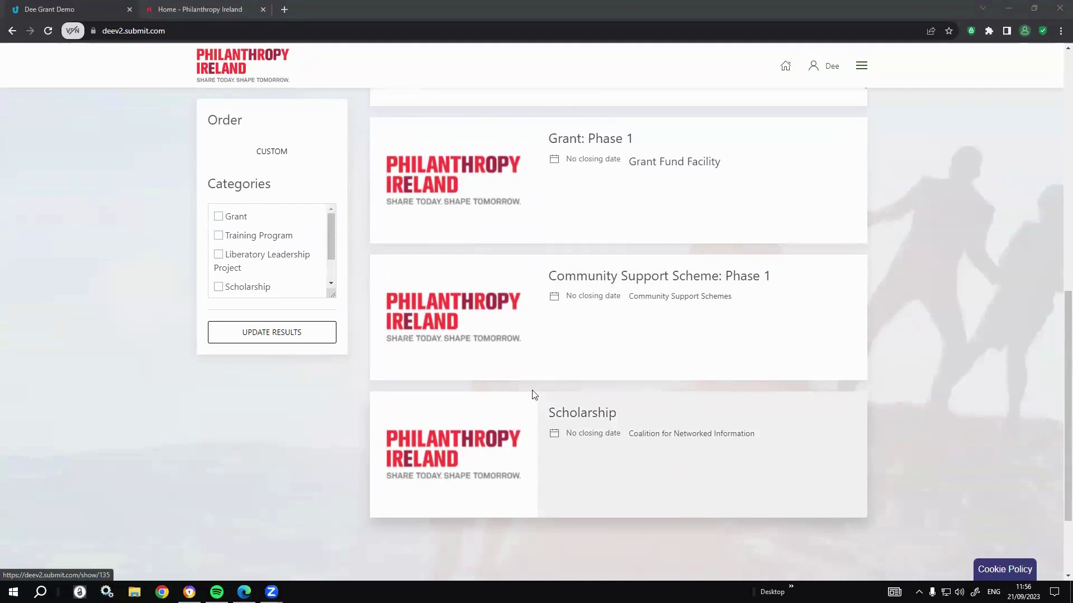
pyautogui.click(614, 224)
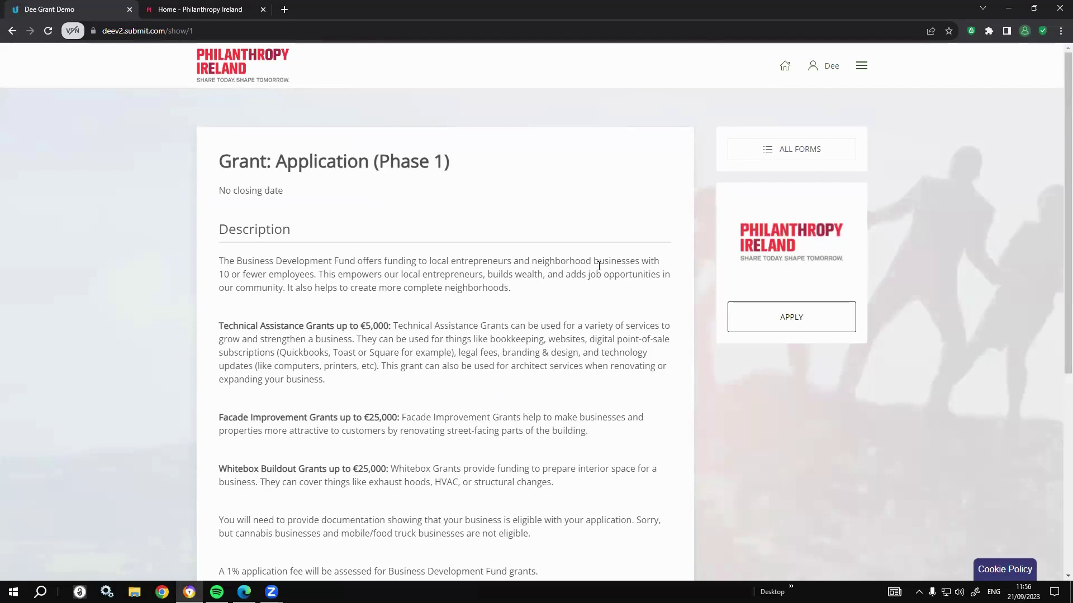
pyautogui.click(218, 31)
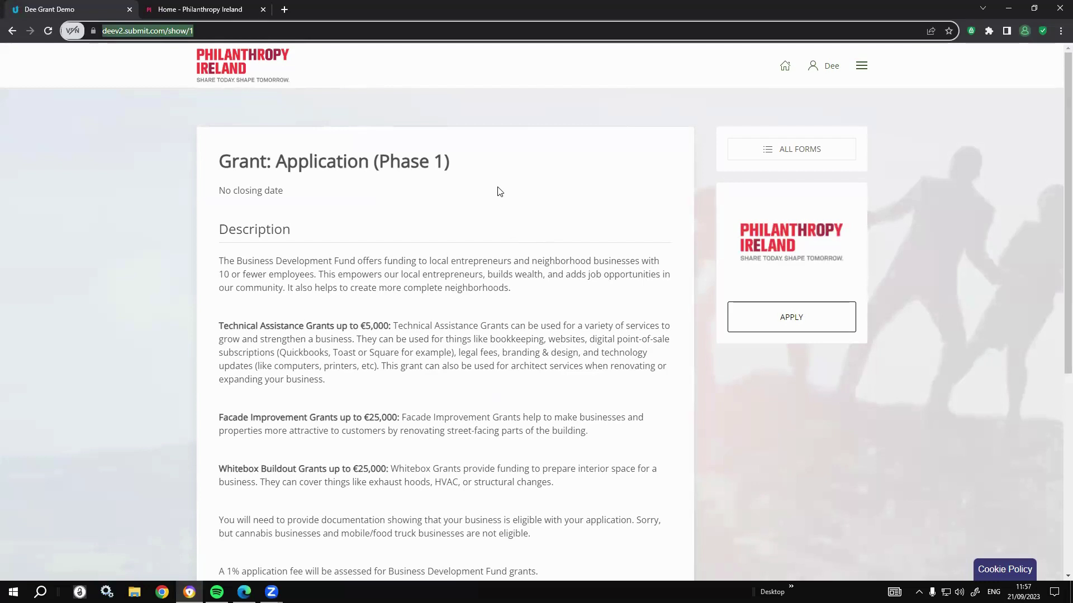
pyautogui.click(402, 192)
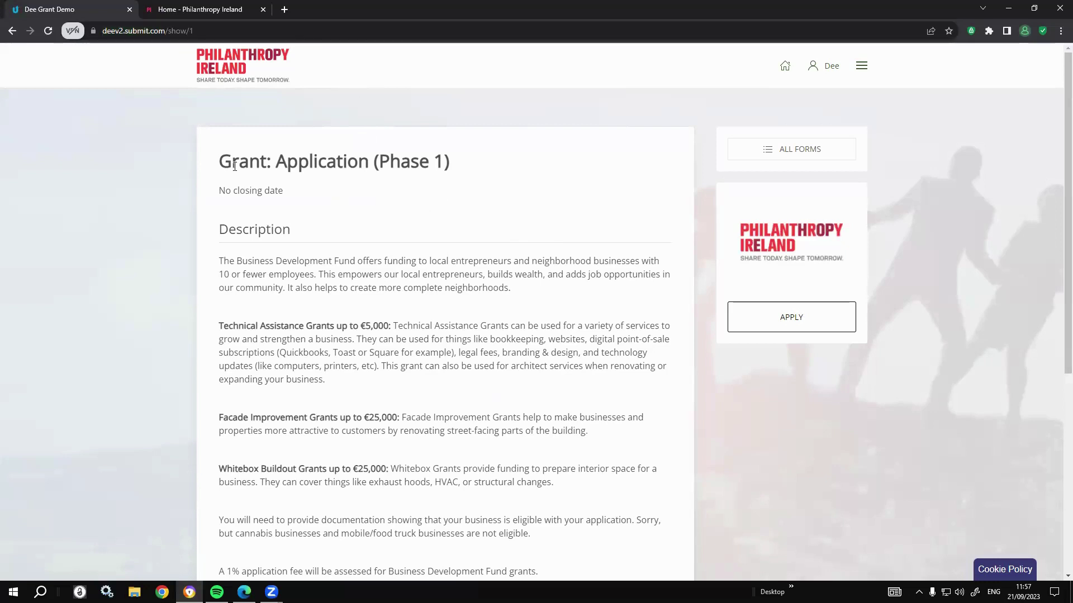
pyautogui.moveTo(217, 163); pyautogui.dragTo(474, 170)
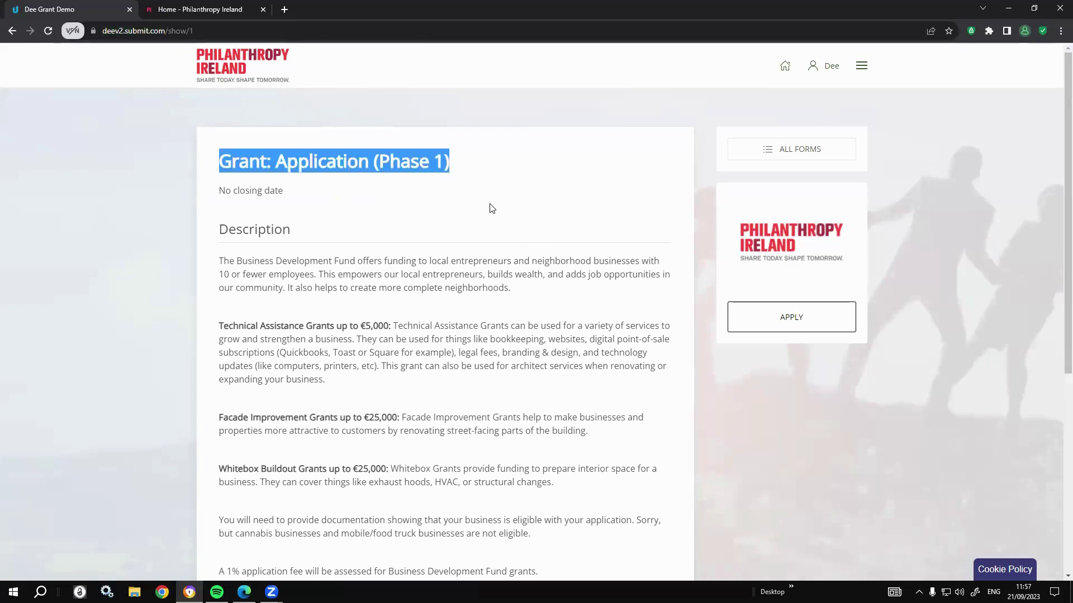
pyautogui.click(472, 213)
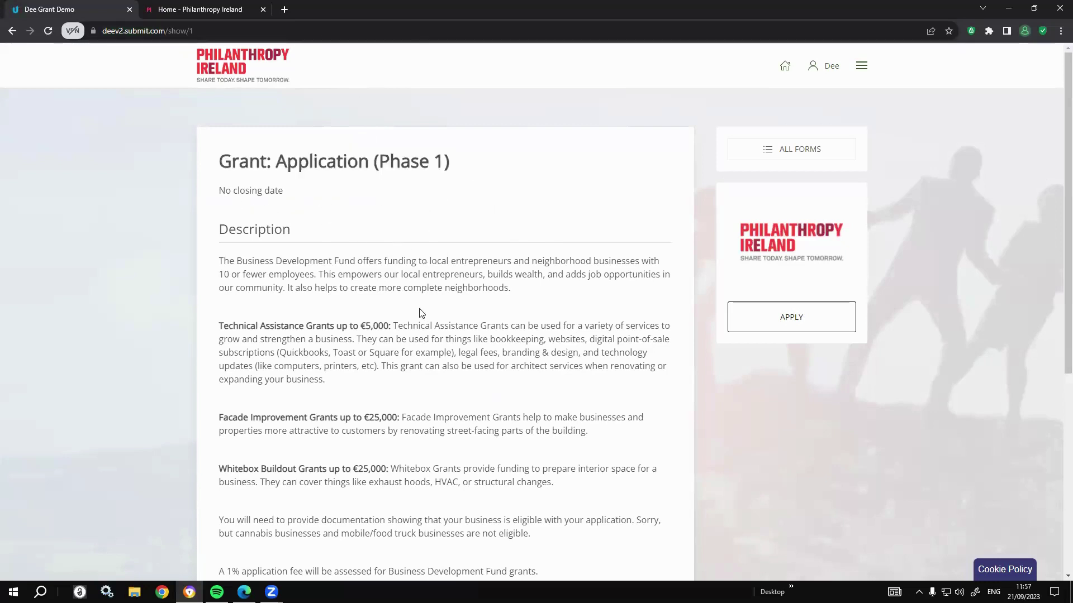
pyautogui.scroll(-5, 414, 300)
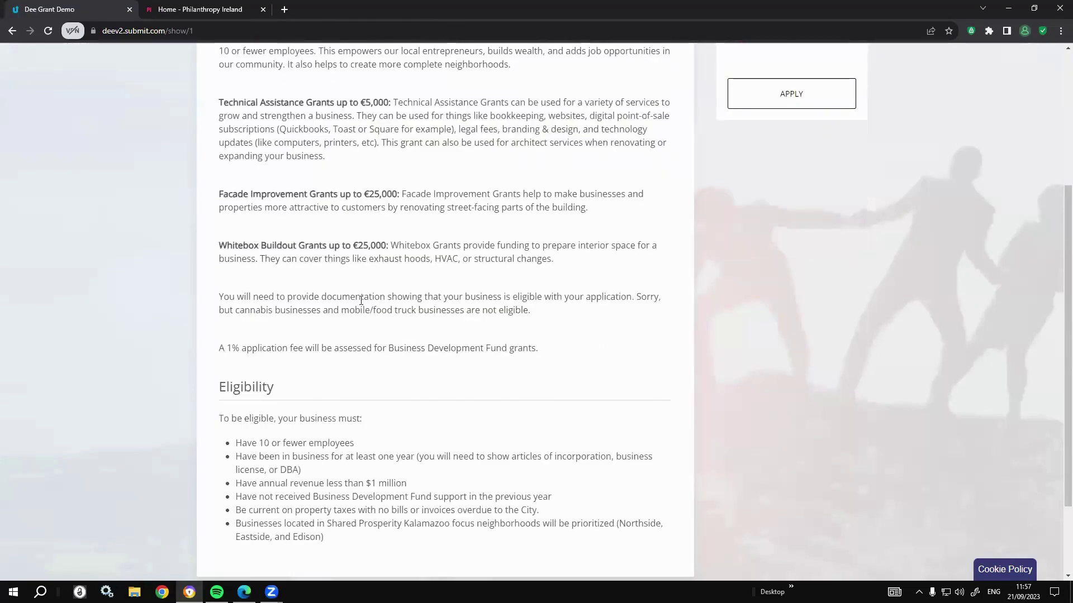
pyautogui.scroll(2, 400, 459)
pyautogui.scroll(4, 398, 244)
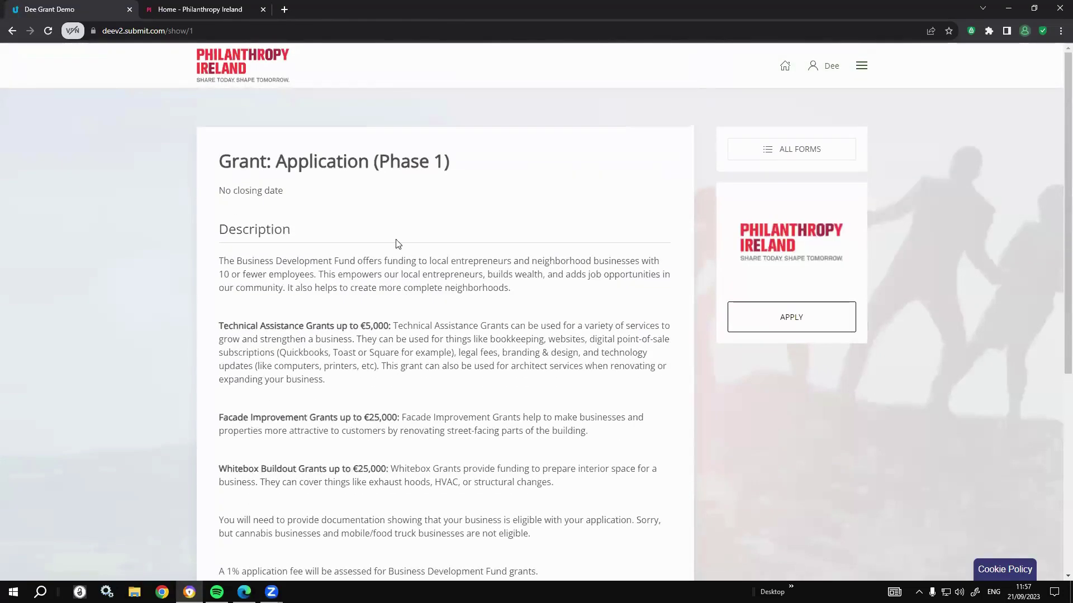
pyautogui.scroll(-3, 483, 334)
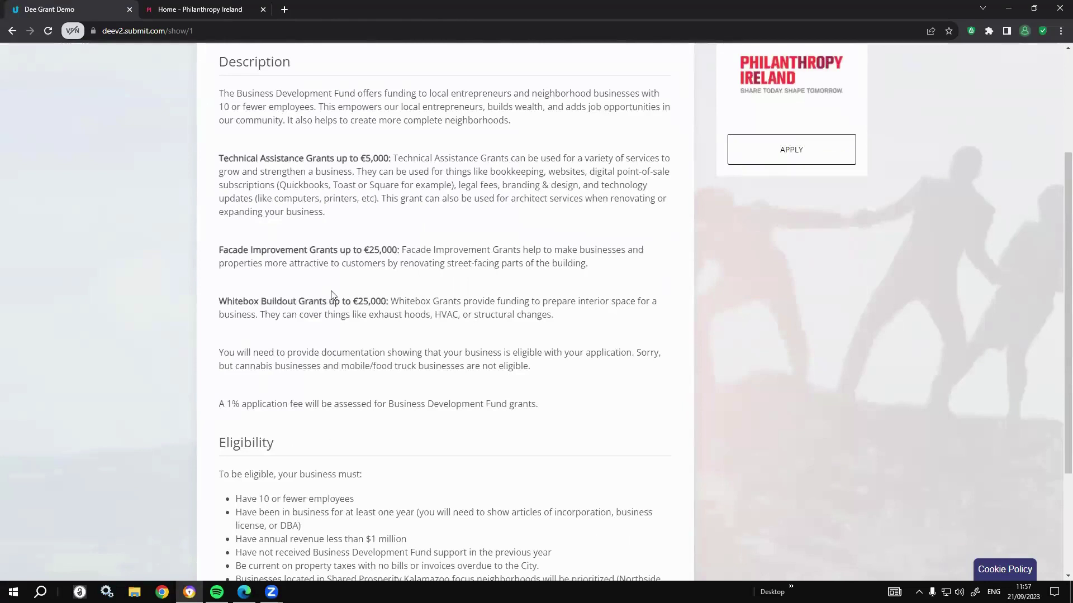
pyautogui.scroll(3, 331, 294)
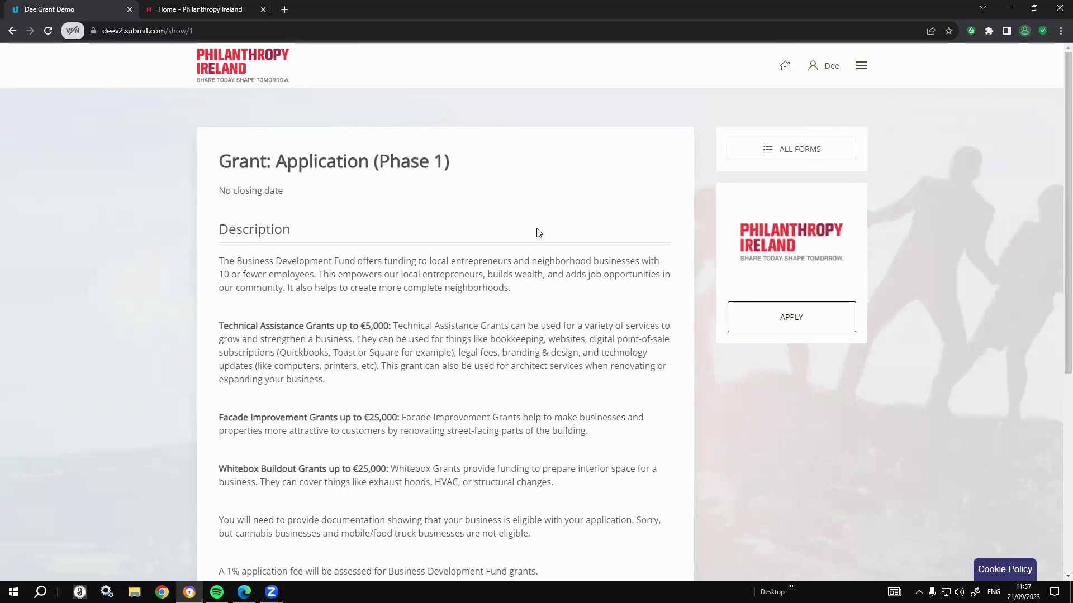
# Step: Start an application for Grant: Phase 1 and look over the form's first question
pyautogui.click(794, 320)
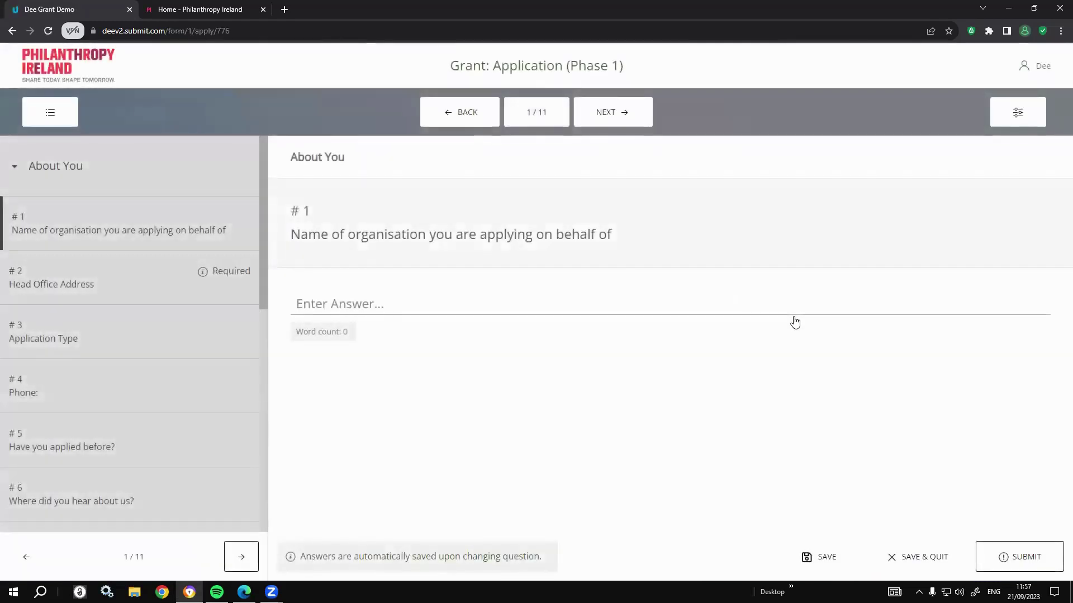
pyautogui.scroll(-4, 163, 378)
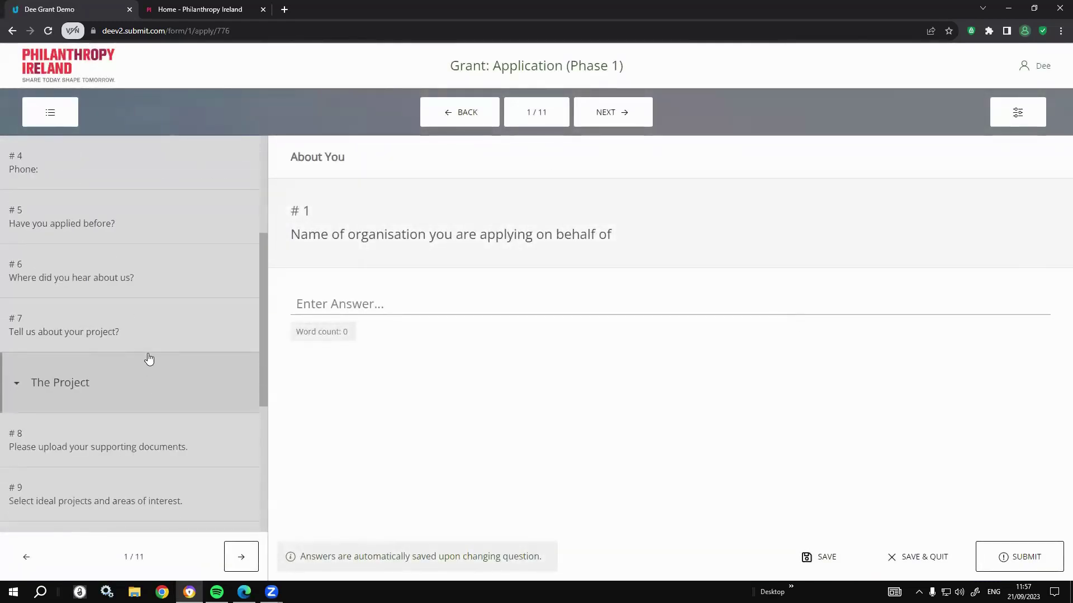
pyautogui.scroll(4, 143, 291)
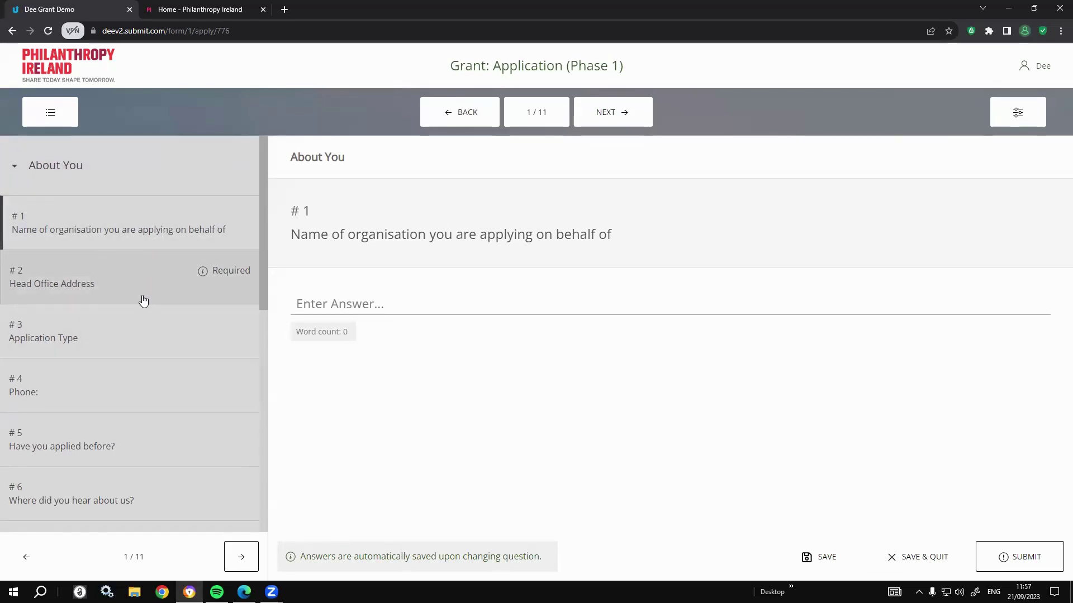
pyautogui.scroll(-5, 151, 427)
pyautogui.scroll(-4, 151, 428)
pyautogui.scroll(9, 148, 422)
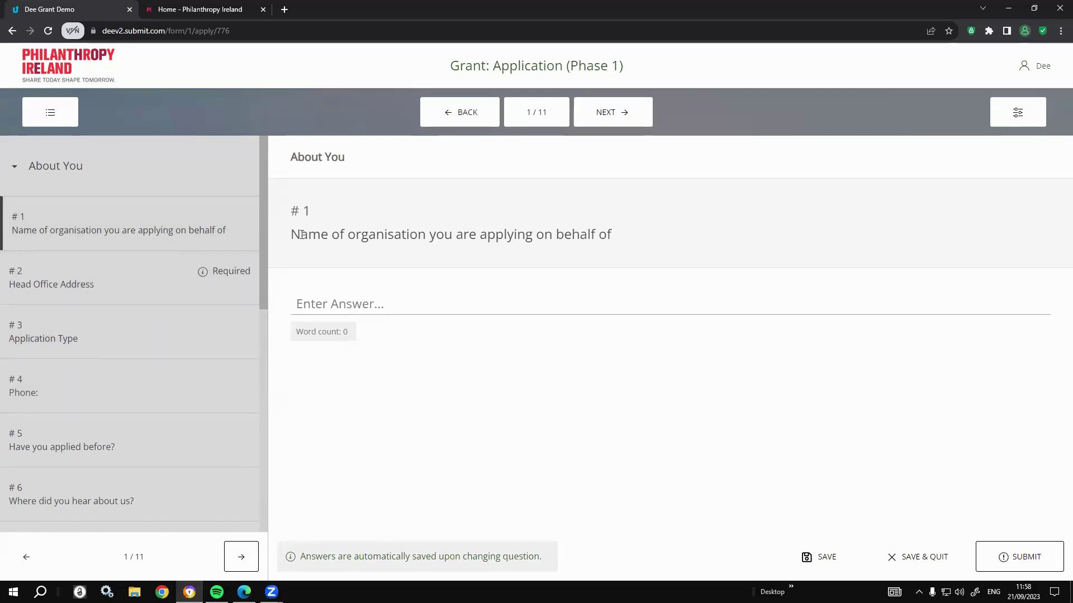
# Step: Collapse and re-expand the About You question group in the sidebar, returning to question 1
pyautogui.moveTo(302, 235); pyautogui.dragTo(638, 235)
pyautogui.click(641, 241)
pyautogui.click(17, 168)
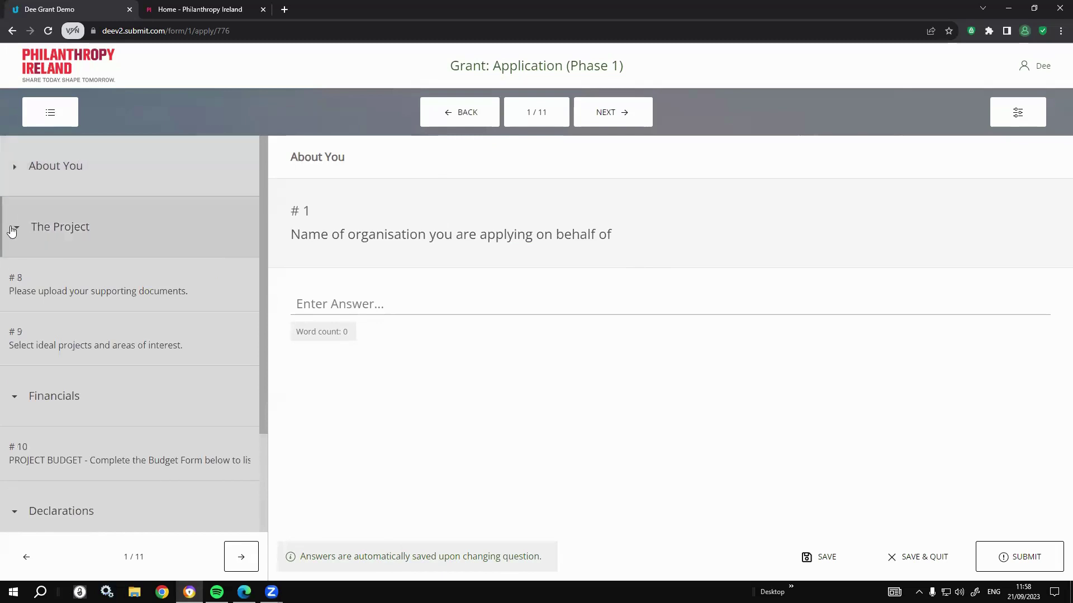
pyautogui.click(12, 231)
pyautogui.click(71, 168)
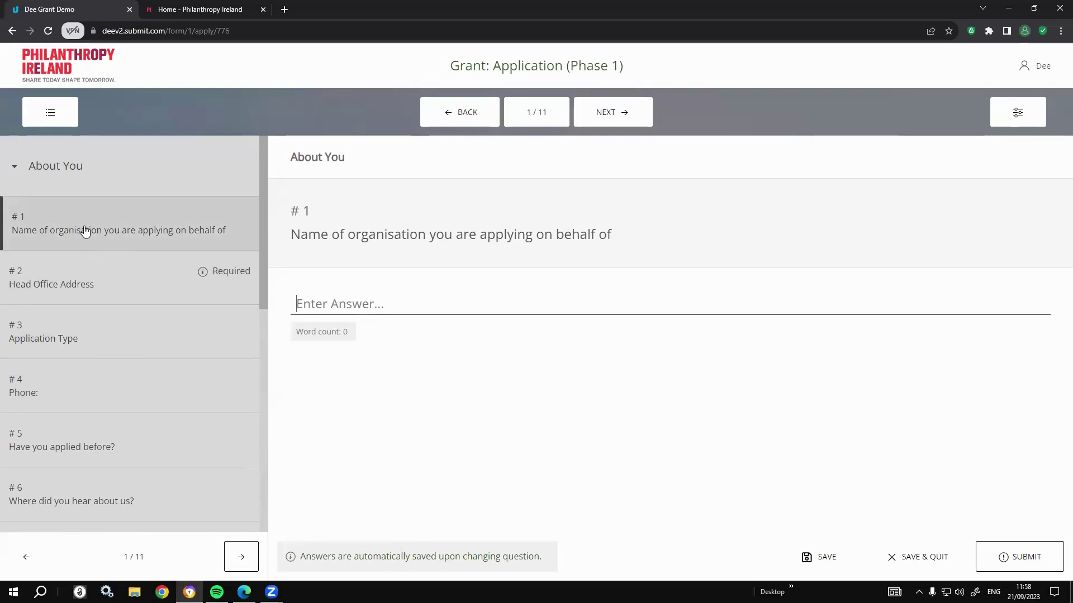
# Step: Answer the organisation name as 'Submit.com' and enter the head office Eircode
pyautogui.click(387, 302)
pyautogui.write('Sub')
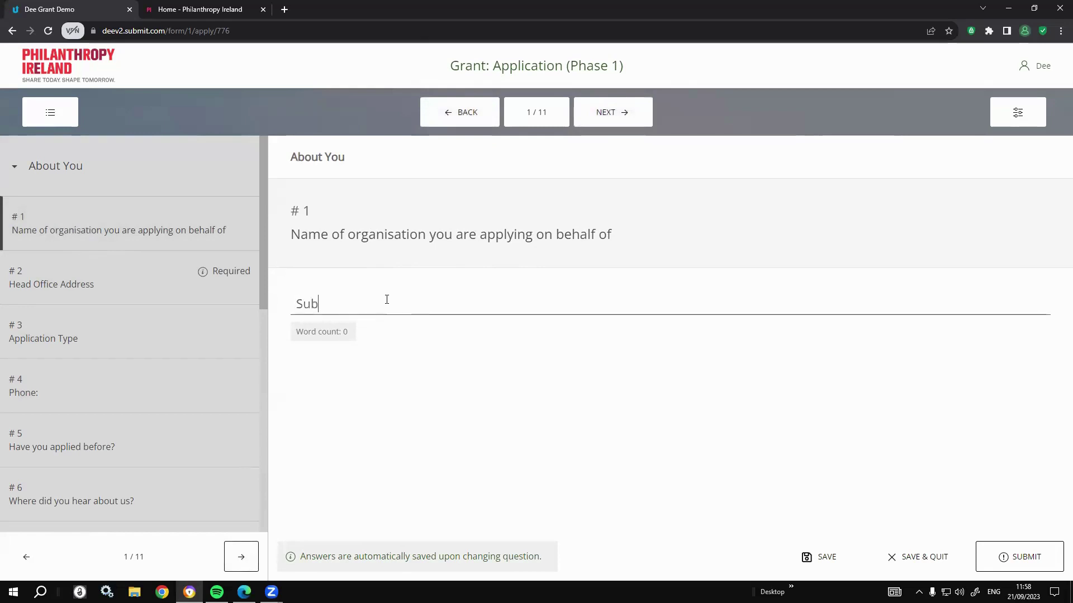
pyautogui.write('mit.com')
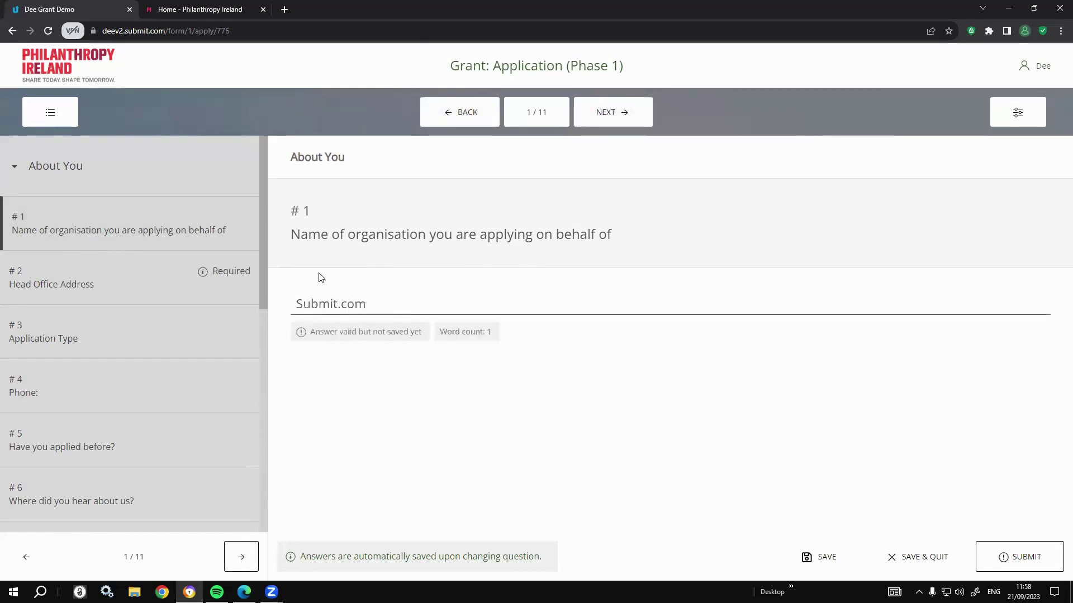
pyautogui.click(115, 287)
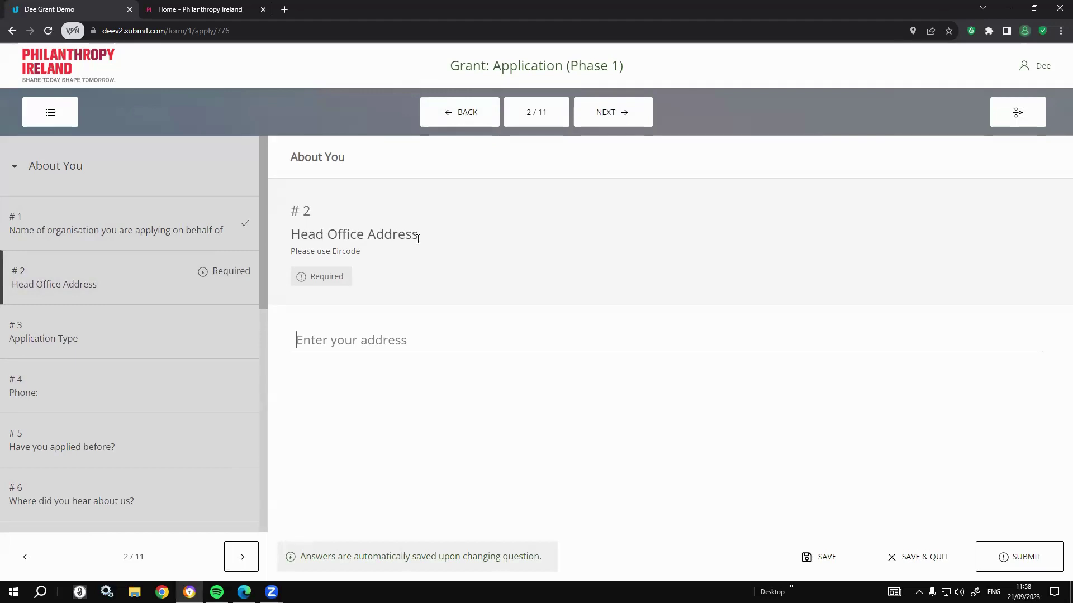
pyautogui.click(377, 343)
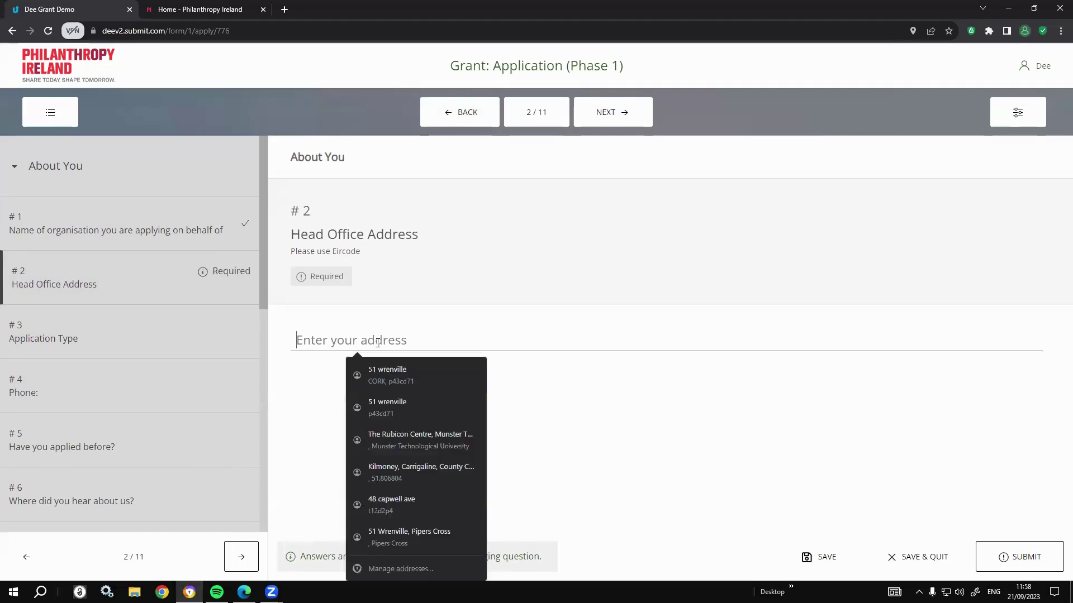
pyautogui.write('p43cd71')
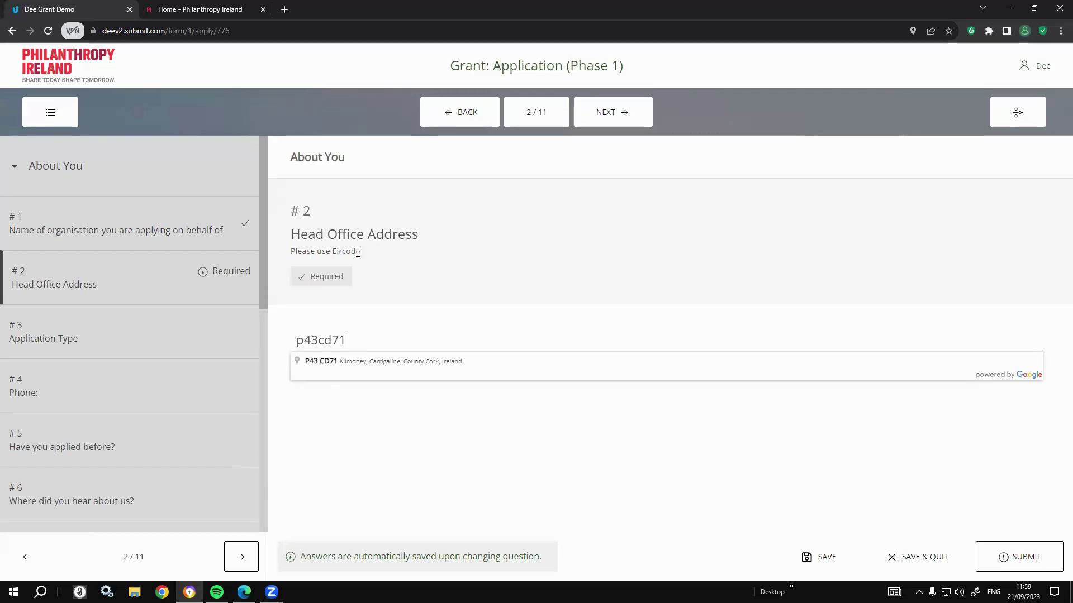
pyautogui.click(139, 338)
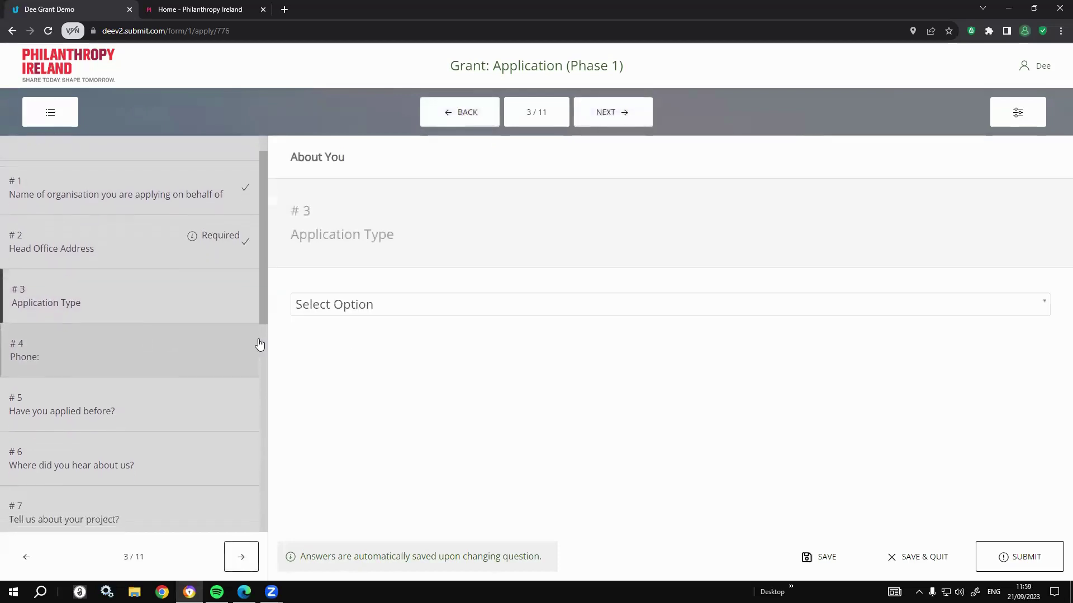
# Step: Choose Non profit as the Application Type and advance to the next question
pyautogui.click(362, 310)
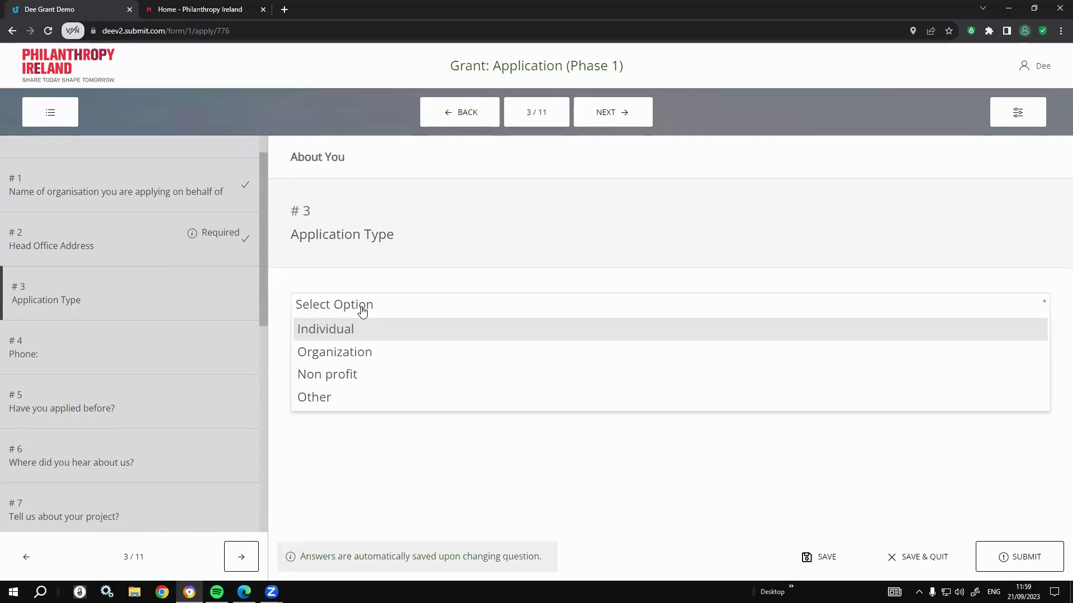
pyautogui.moveTo(290, 234); pyautogui.dragTo(420, 240)
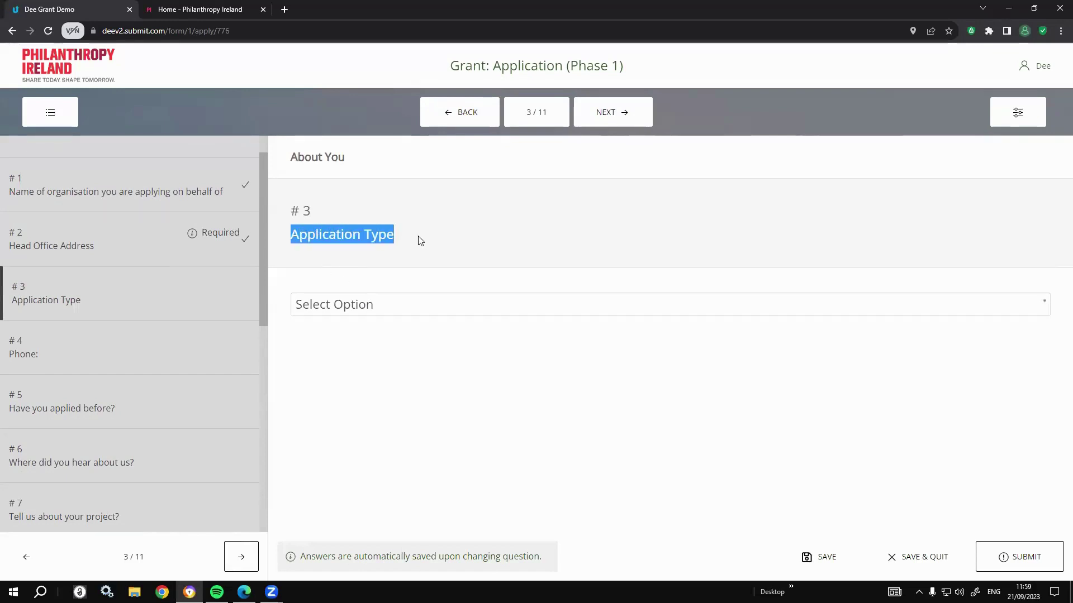
pyautogui.click(389, 305)
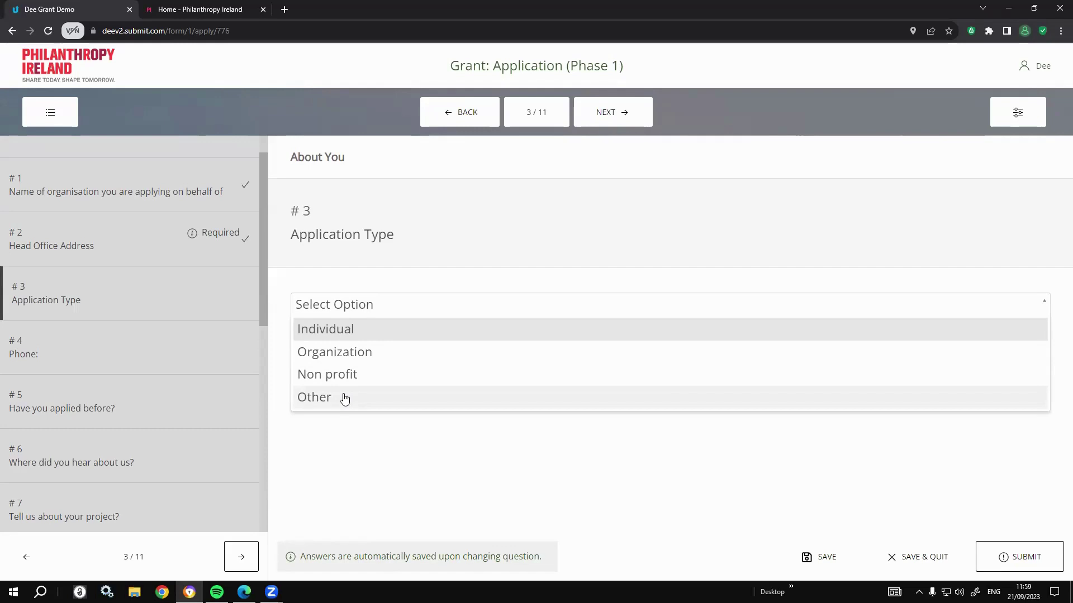
pyautogui.click(349, 375)
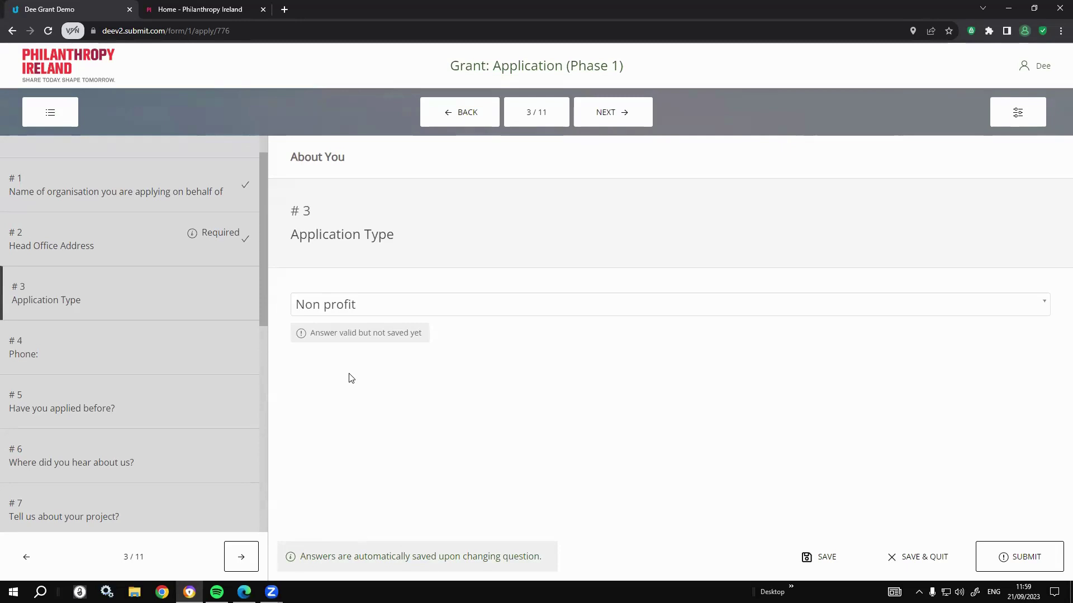
pyautogui.click(357, 306)
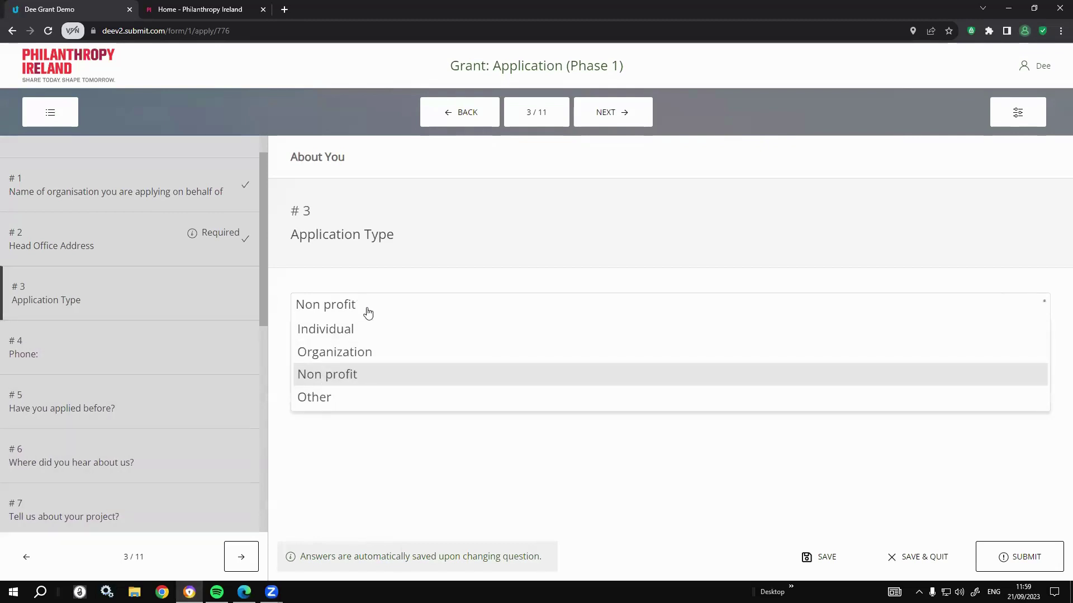
pyautogui.click(342, 381)
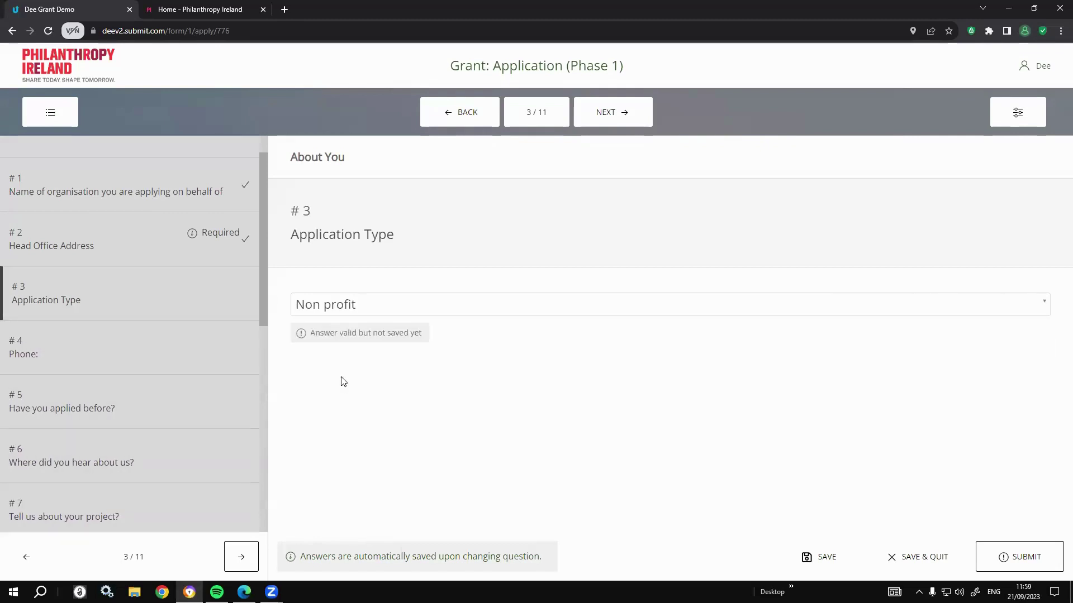
pyautogui.click(617, 114)
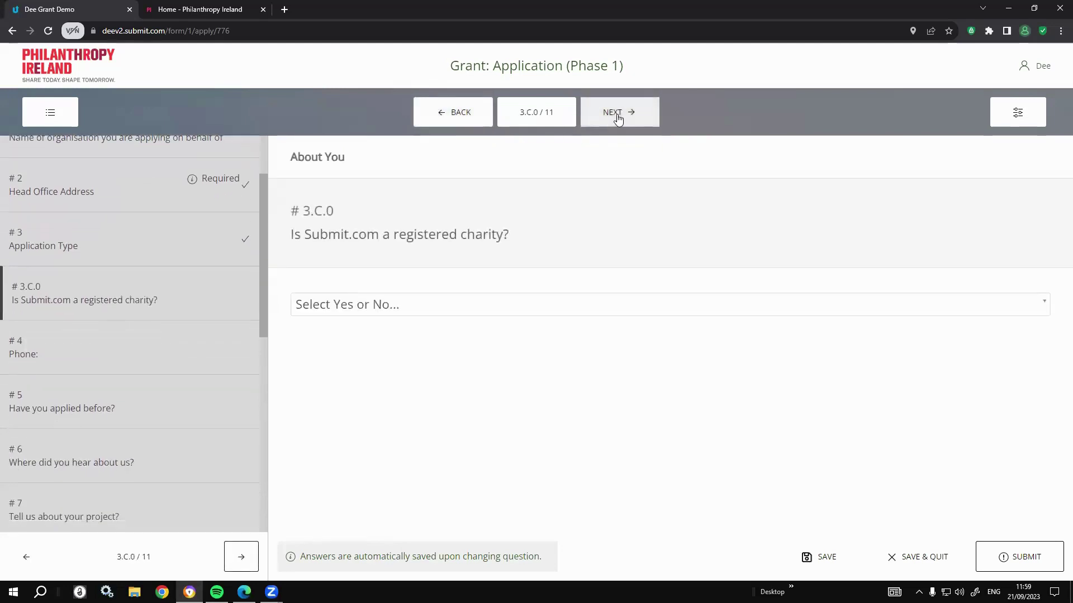
# Step: Answer Yes to whether Submit.com is a registered charity
pyautogui.moveTo(379, 235); pyautogui.dragTo(304, 235)
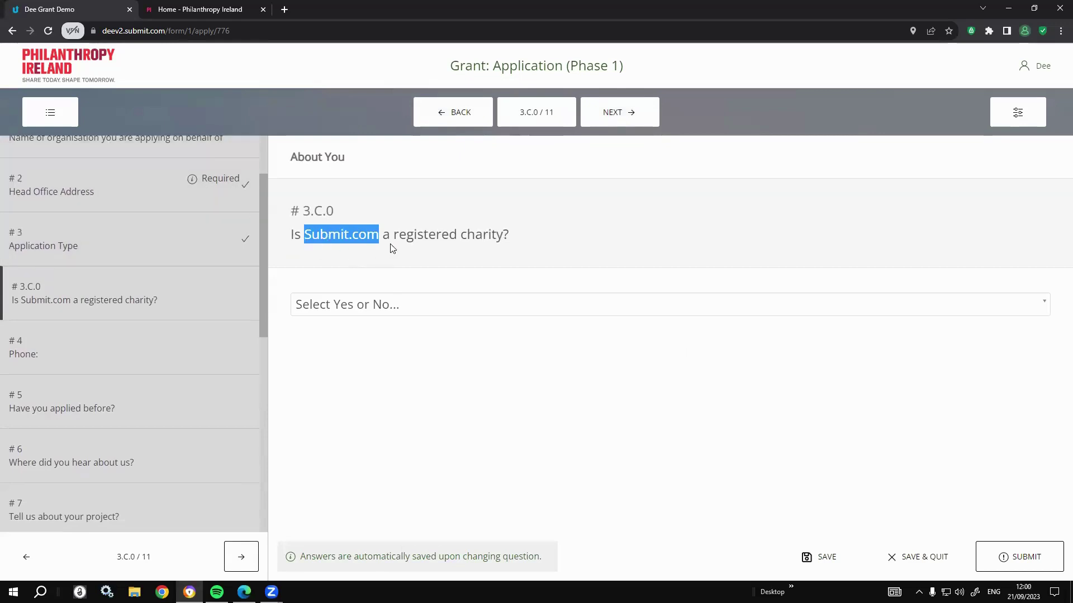
pyautogui.click(378, 309)
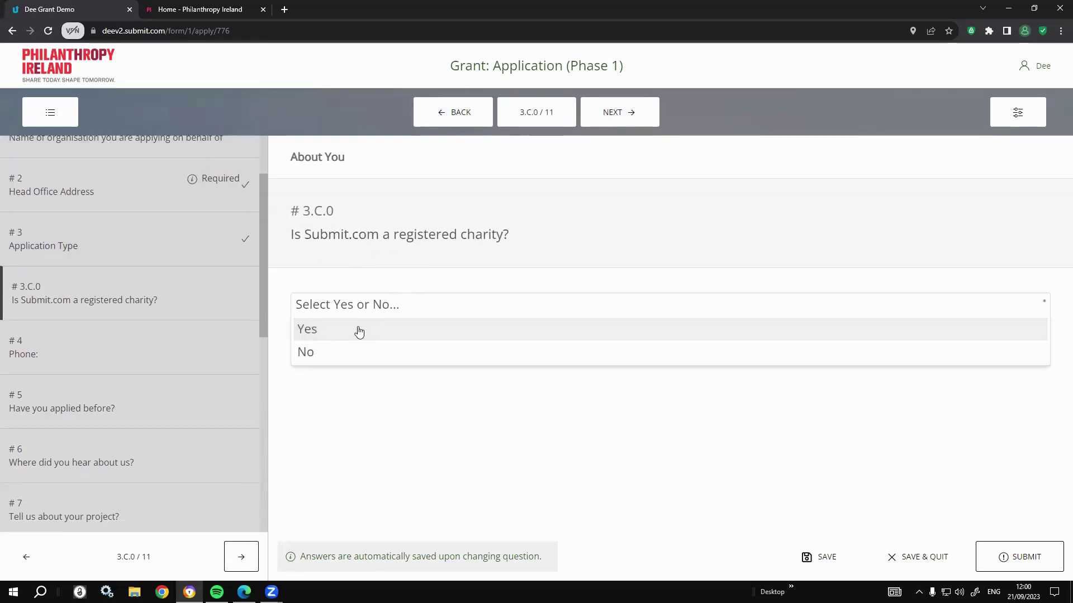
pyautogui.click(339, 334)
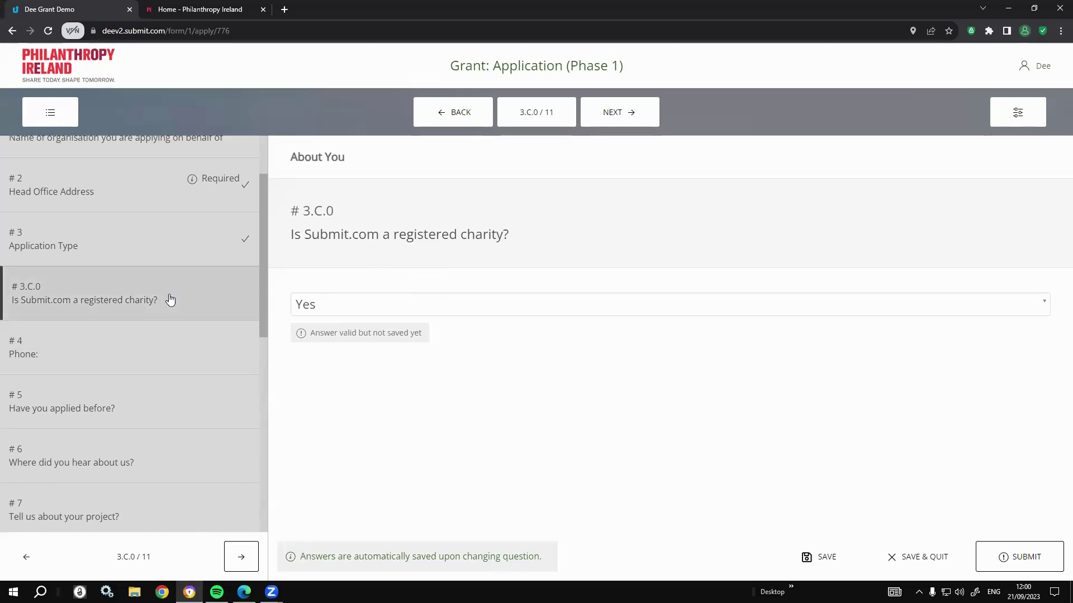
# Step: Enter the mobile phone number in the Phone question
pyautogui.click(112, 350)
pyautogui.click(337, 319)
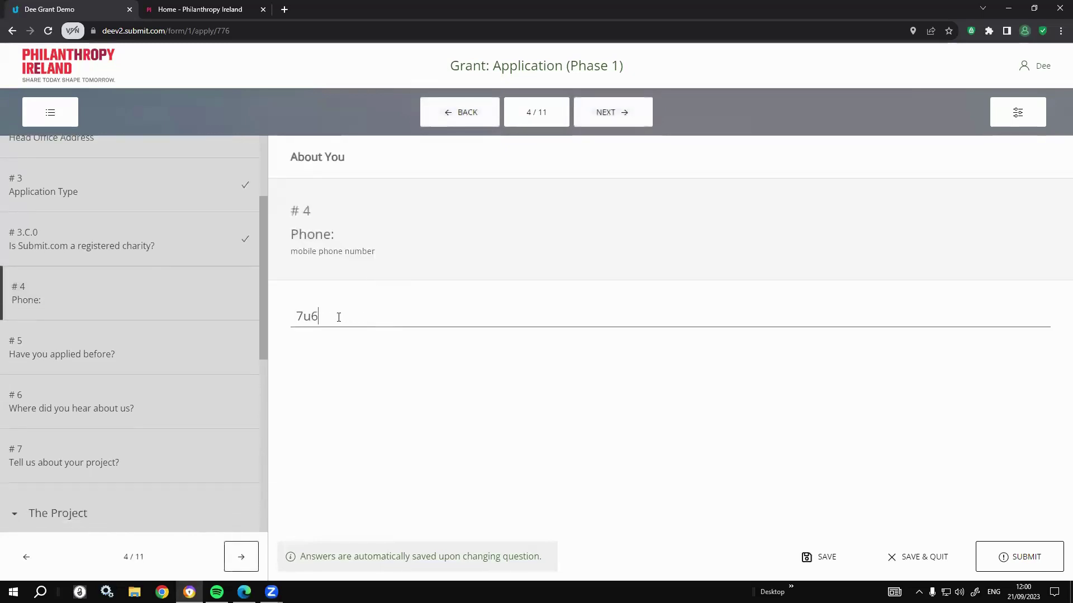
# Step: Answer Yes to 'Have you applied before?' and advance to its follow-up question
pyautogui.click(152, 355)
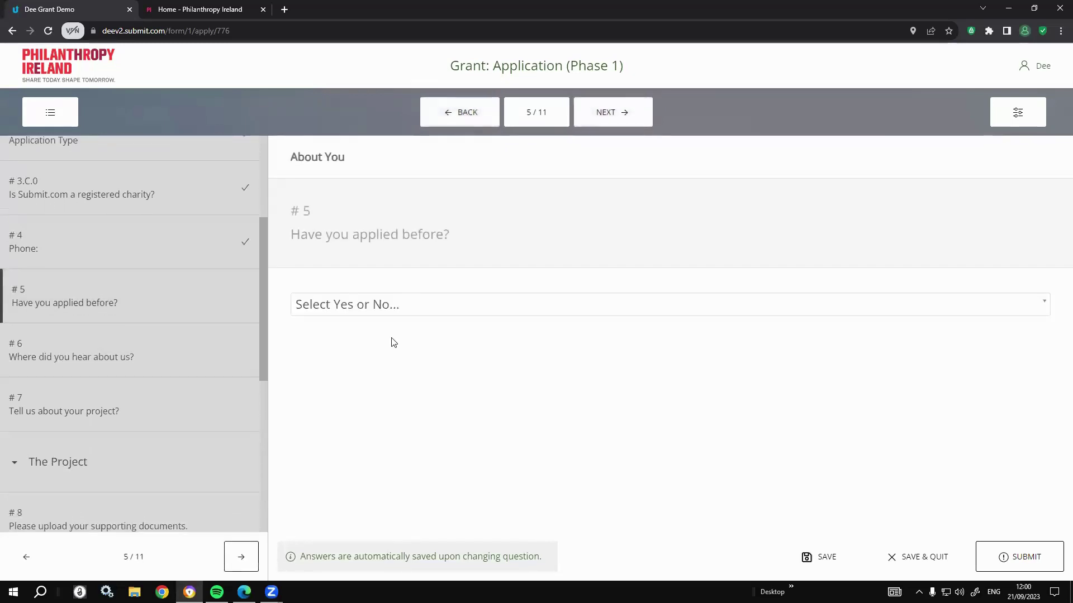
pyautogui.click(379, 304)
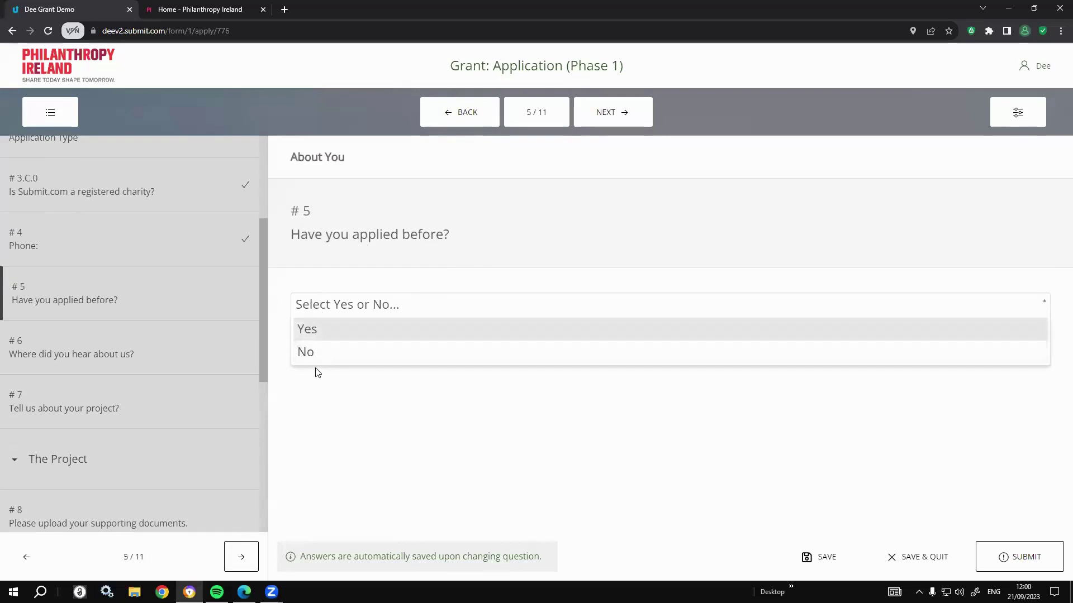
pyautogui.click(324, 331)
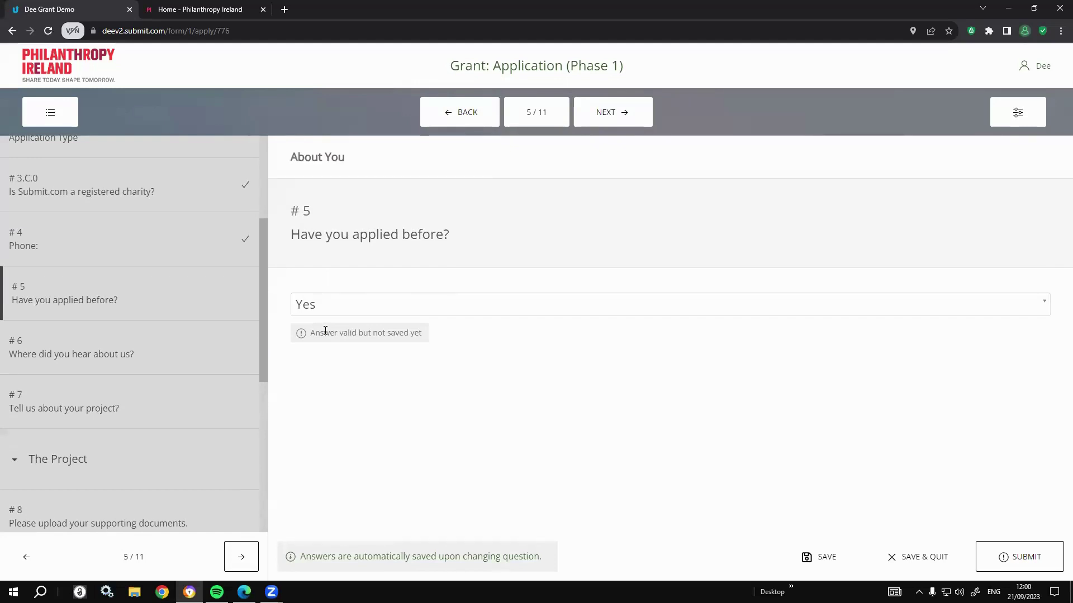
pyautogui.click(337, 314)
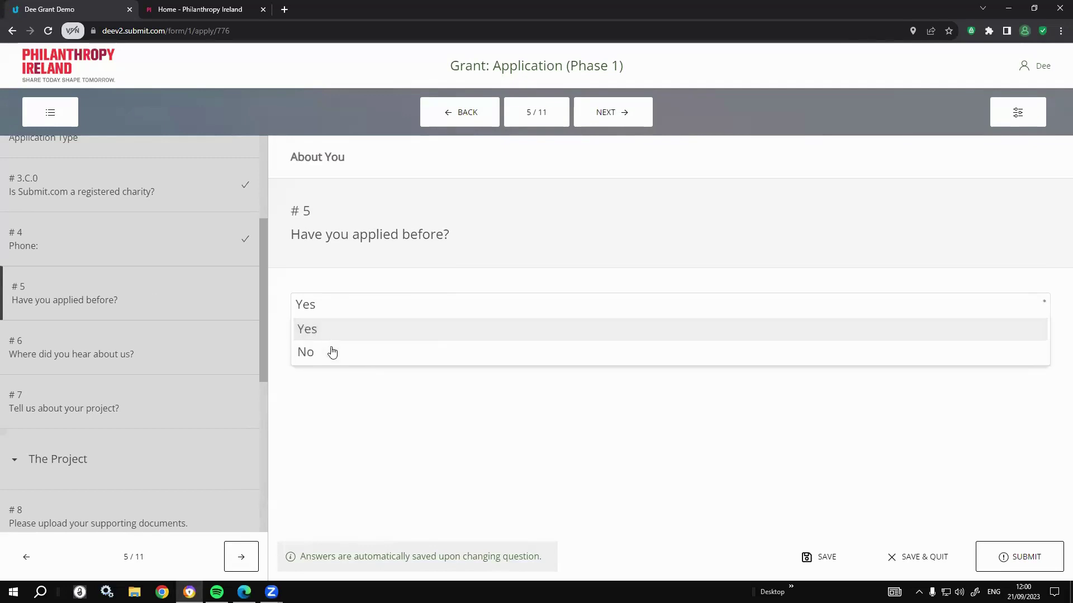
pyautogui.click(328, 353)
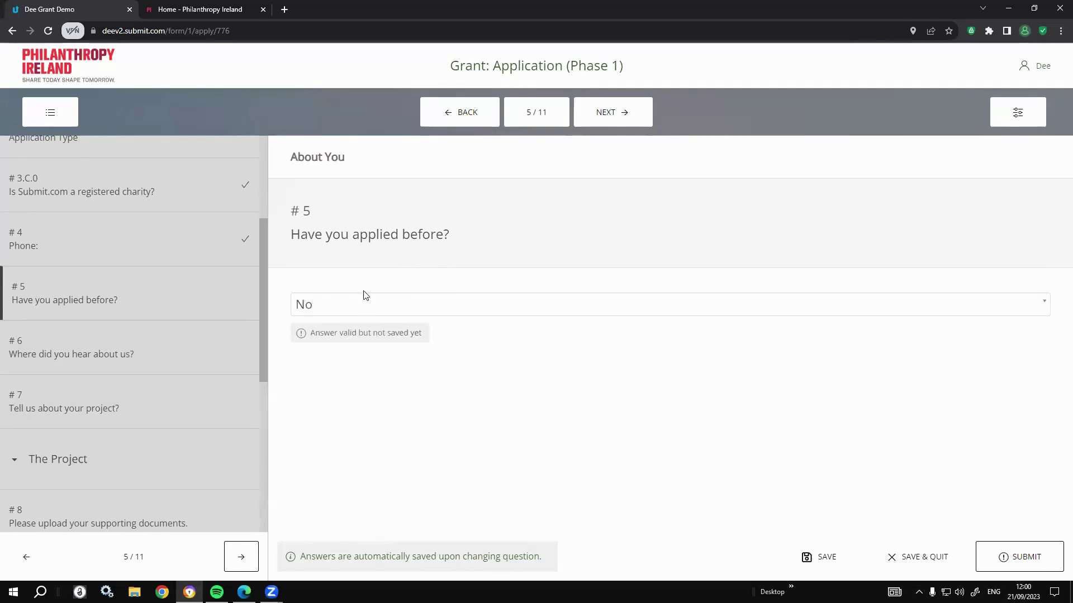
pyautogui.click(352, 304)
pyautogui.click(331, 330)
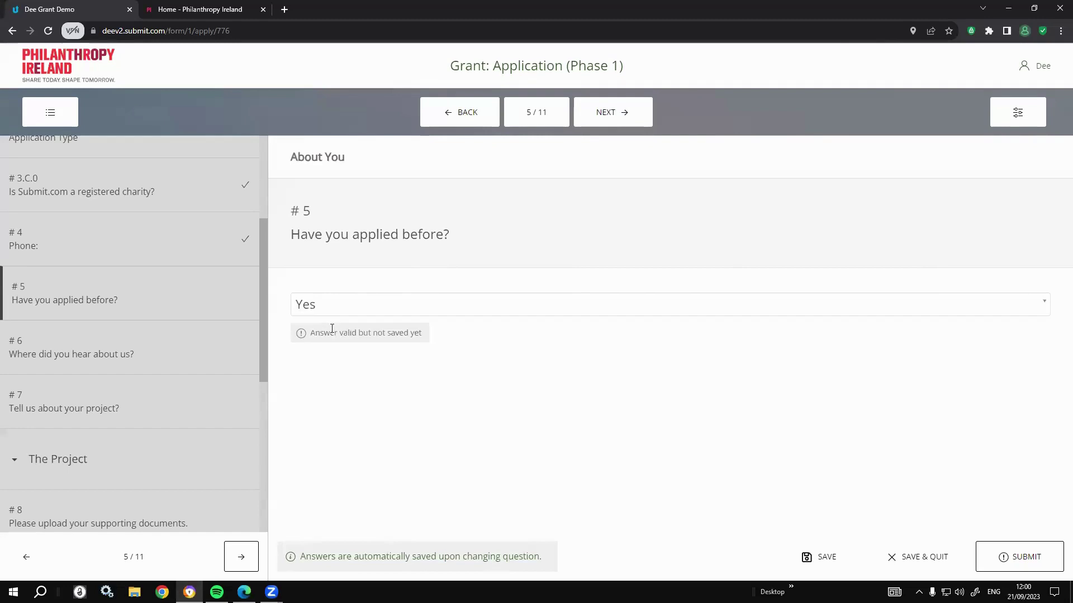
pyautogui.click(618, 112)
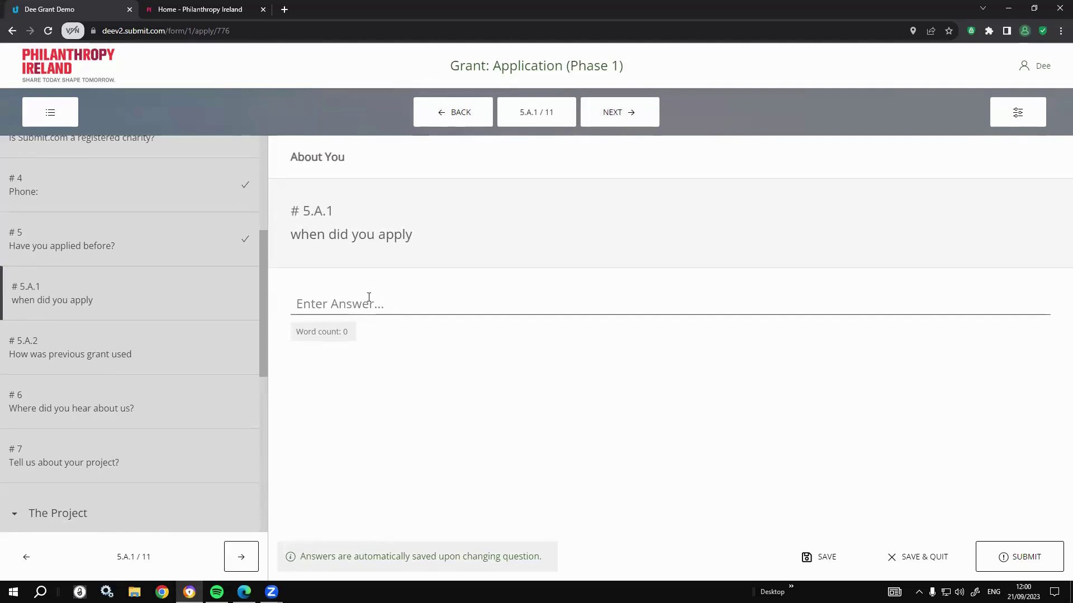
# Step: Enter 2022 as the previous application year and placeholder text on how the grant was used
pyautogui.write('2022')
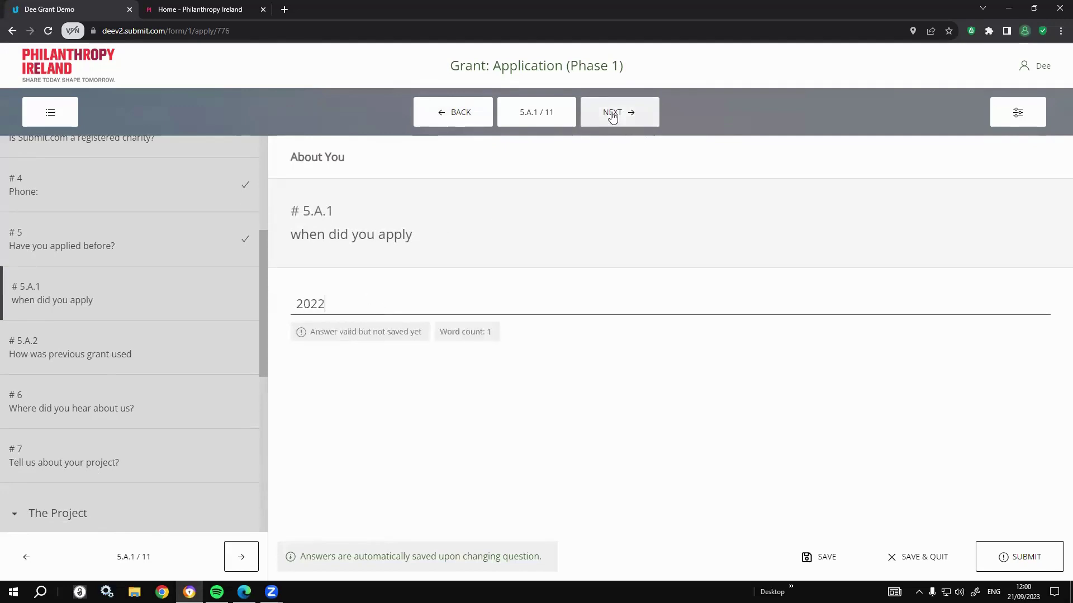
pyautogui.click(615, 112)
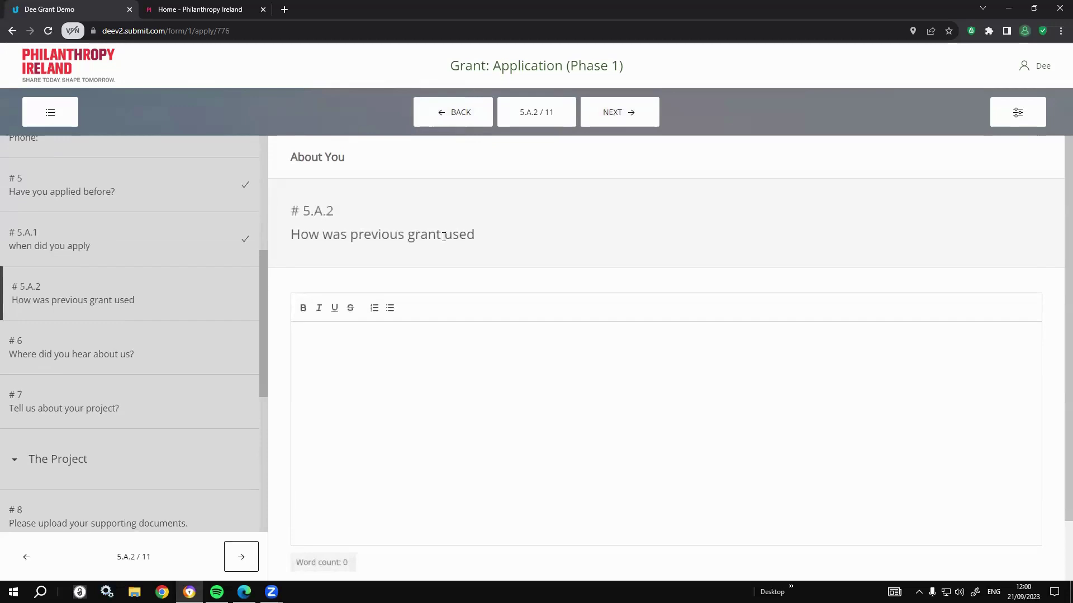
pyautogui.click(380, 345)
pyautogui.scroll(-1, 402, 357)
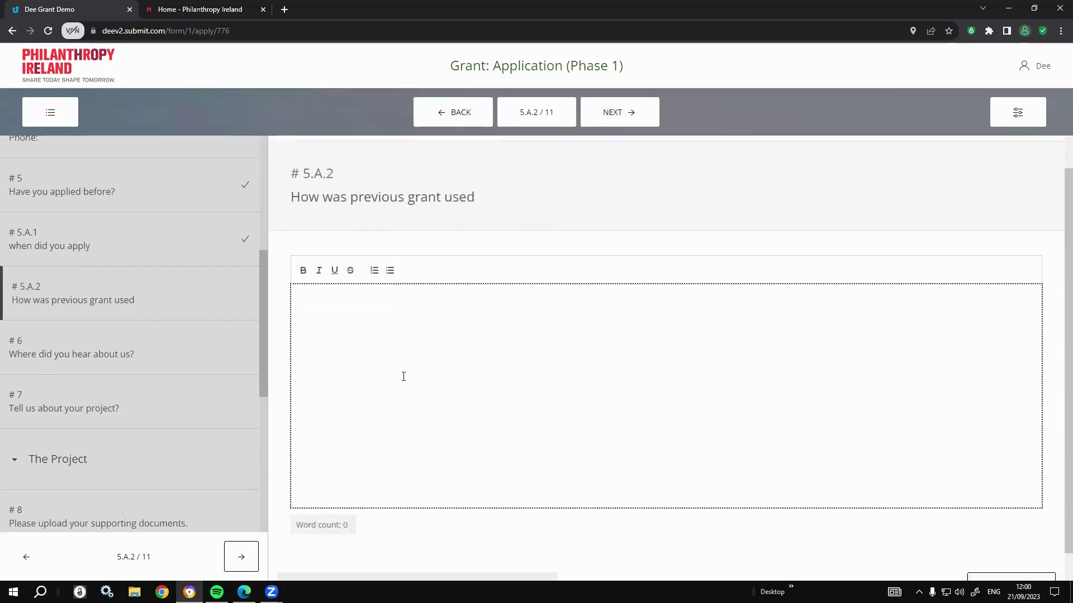
pyautogui.write('hugireq')
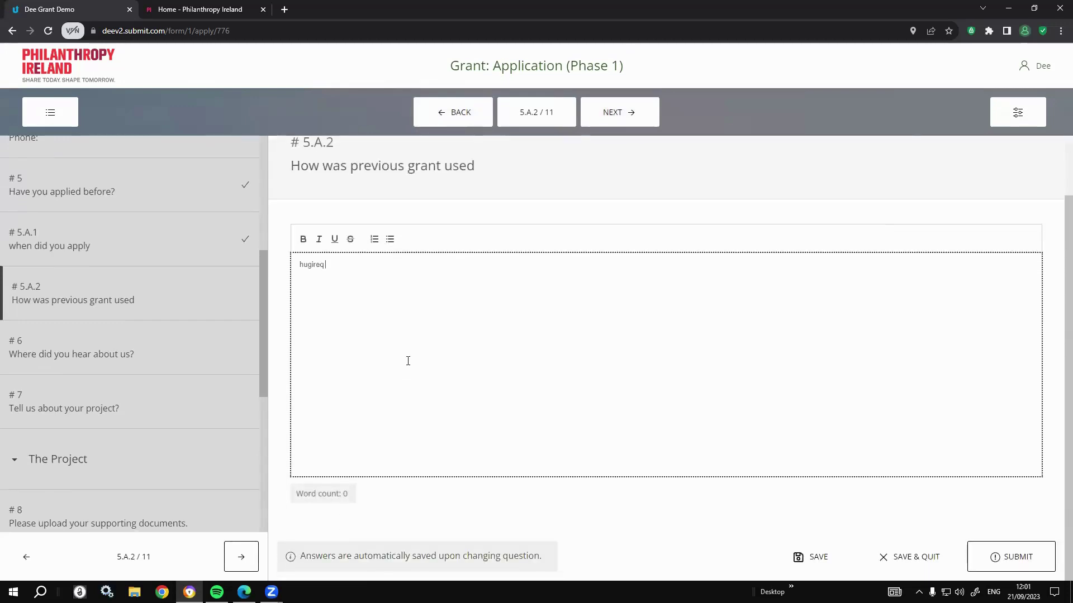
pyautogui.write("  tbhrji0ot t jhrieqgj ji goi ajg a'iopgj h")
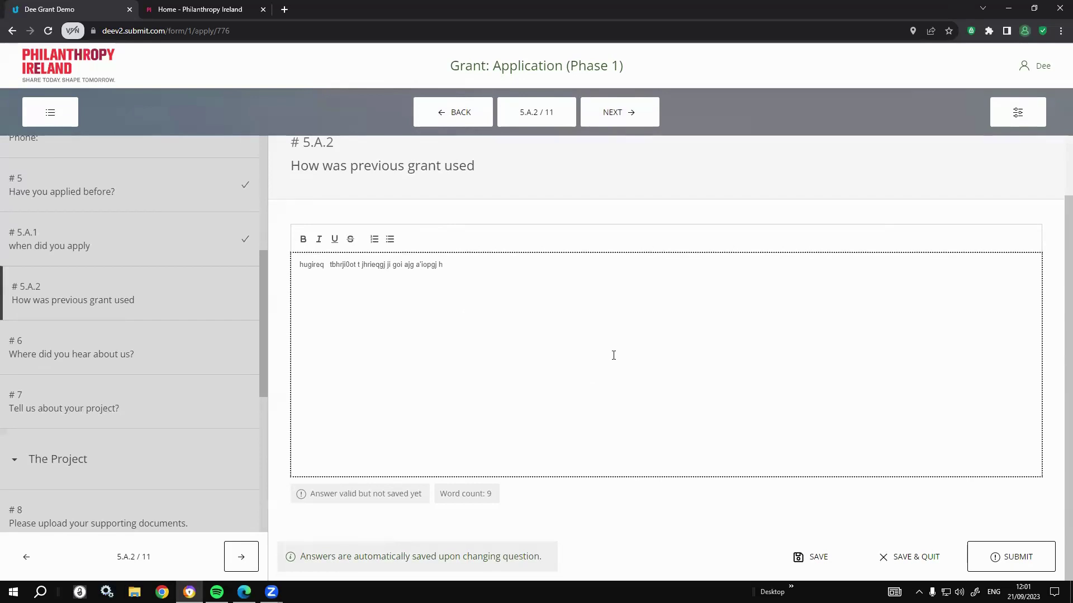
pyautogui.click(614, 115)
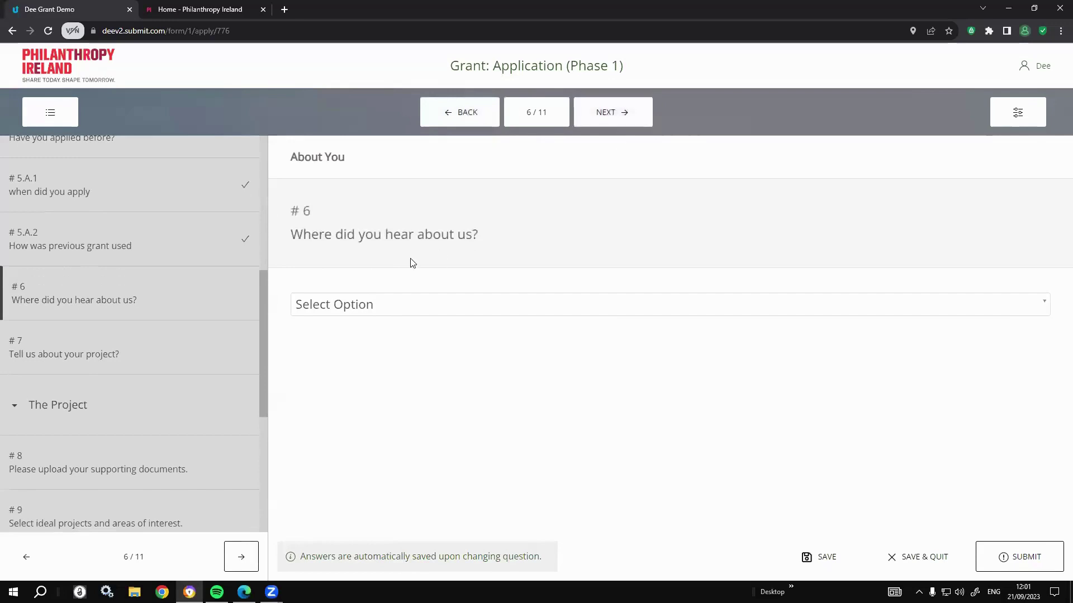
# Step: Answer 'workshop' to 'Where did you hear about us?' and continue to question 7
pyautogui.click(384, 315)
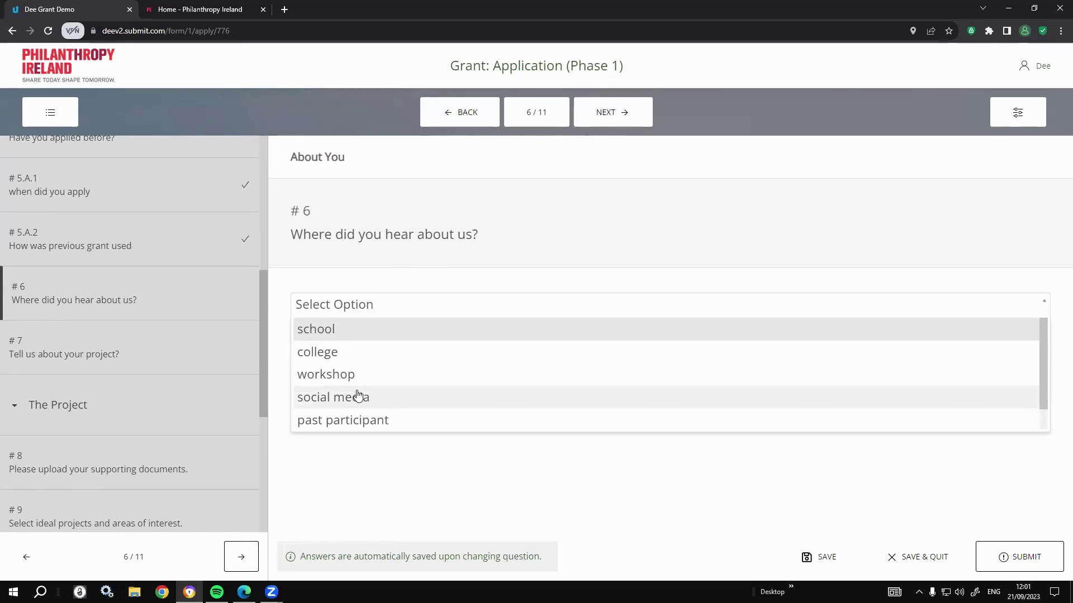
pyautogui.click(355, 375)
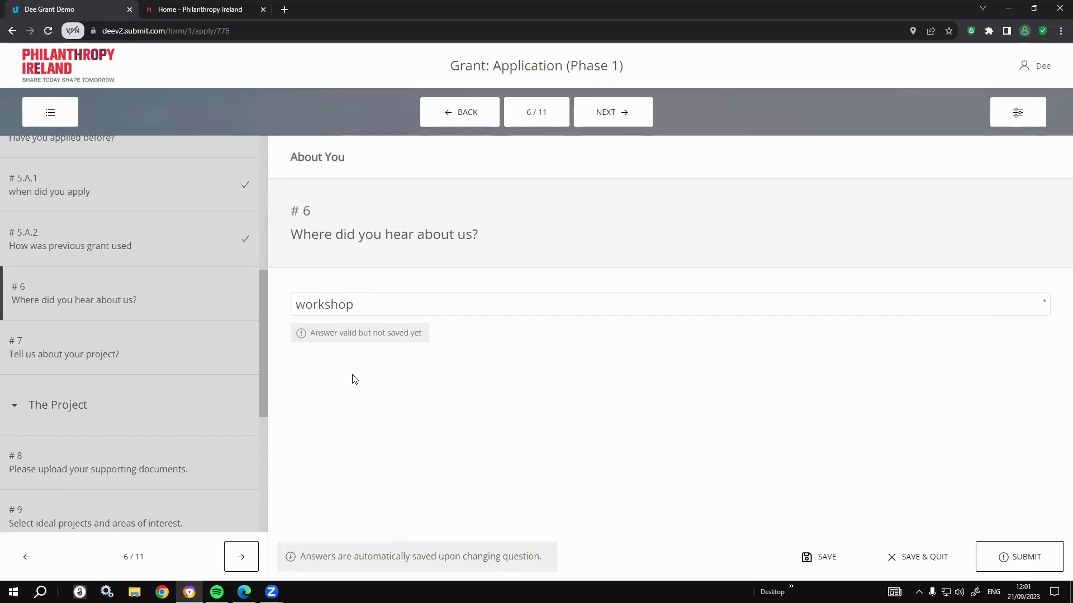
pyautogui.click(616, 114)
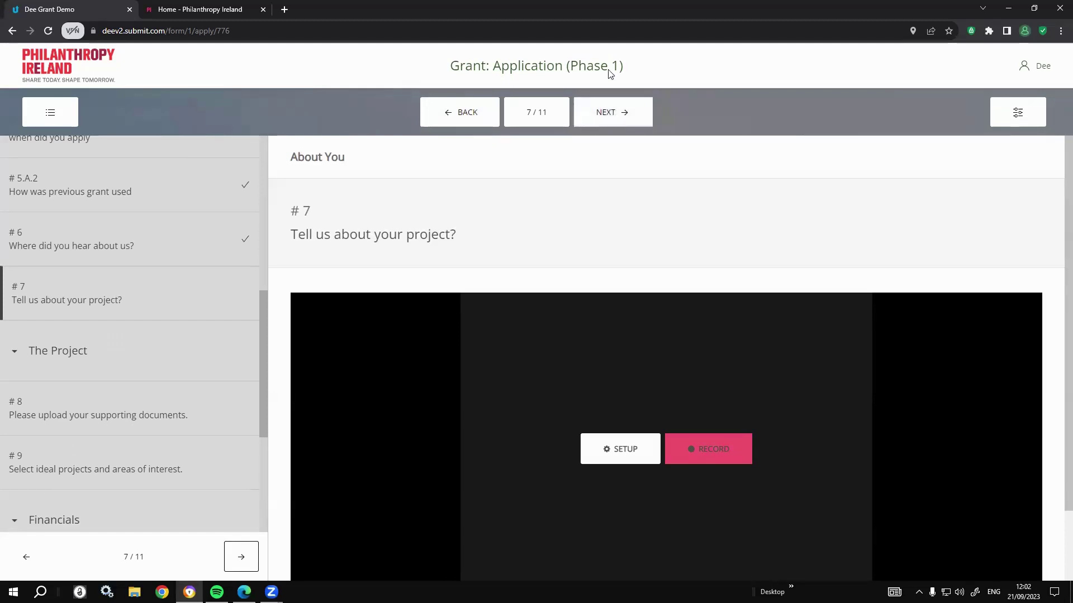
# Step: Record a webcam video answer for question 7 and stop it to upload
pyautogui.moveTo(289, 235); pyautogui.dragTo(508, 244)
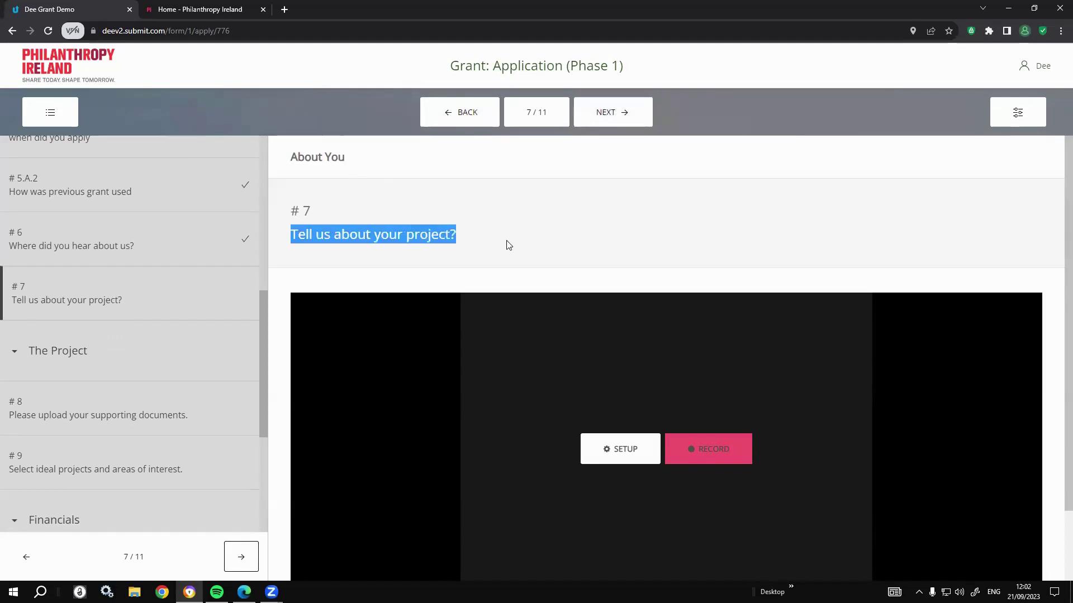
pyautogui.click(551, 230)
pyautogui.scroll(-2, 756, 251)
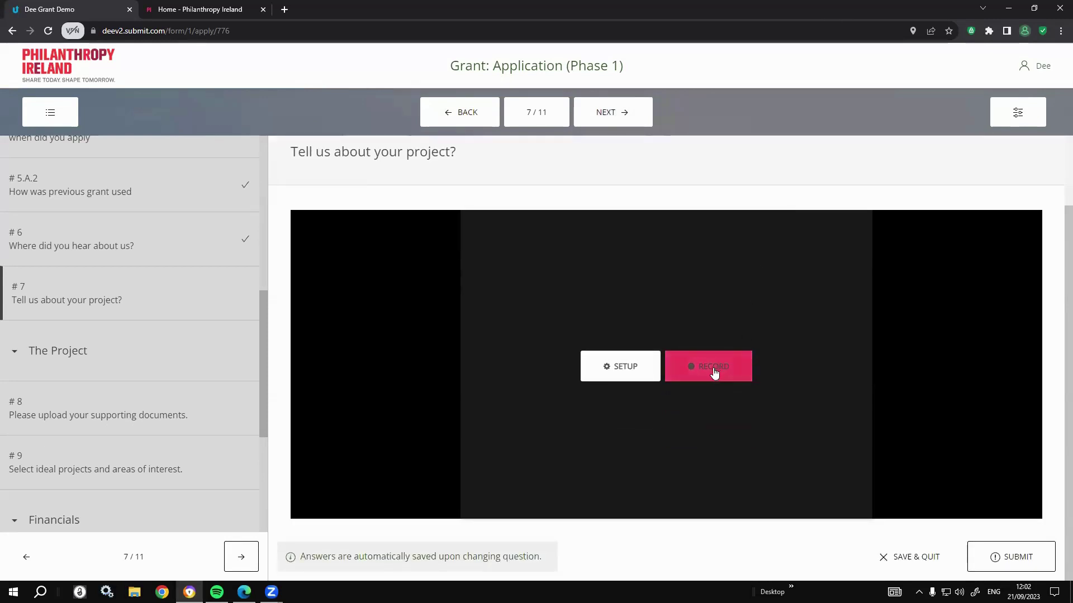
pyautogui.click(713, 369)
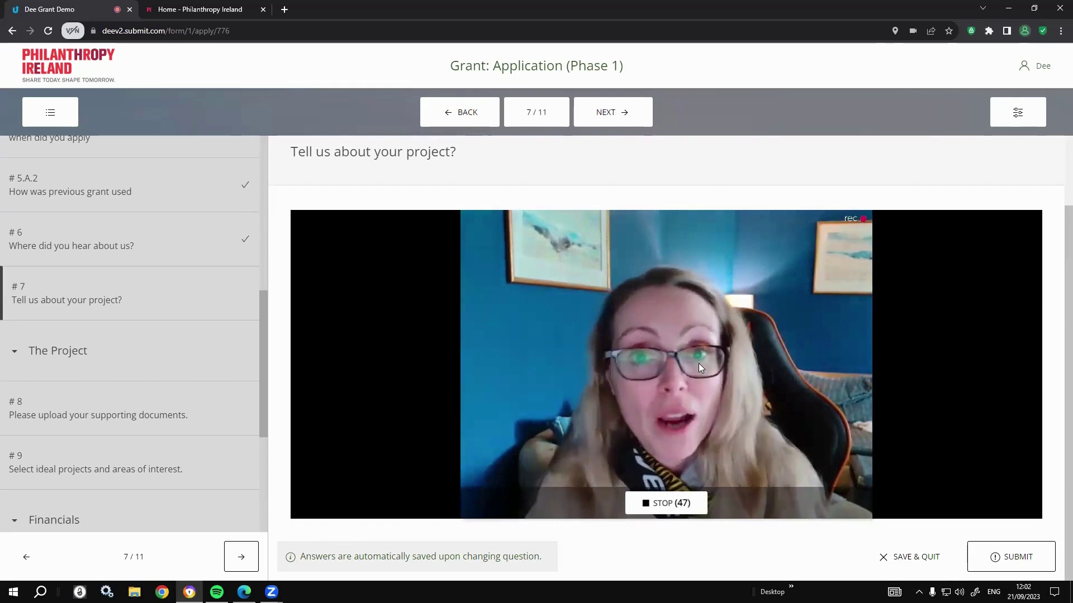
pyautogui.click(646, 503)
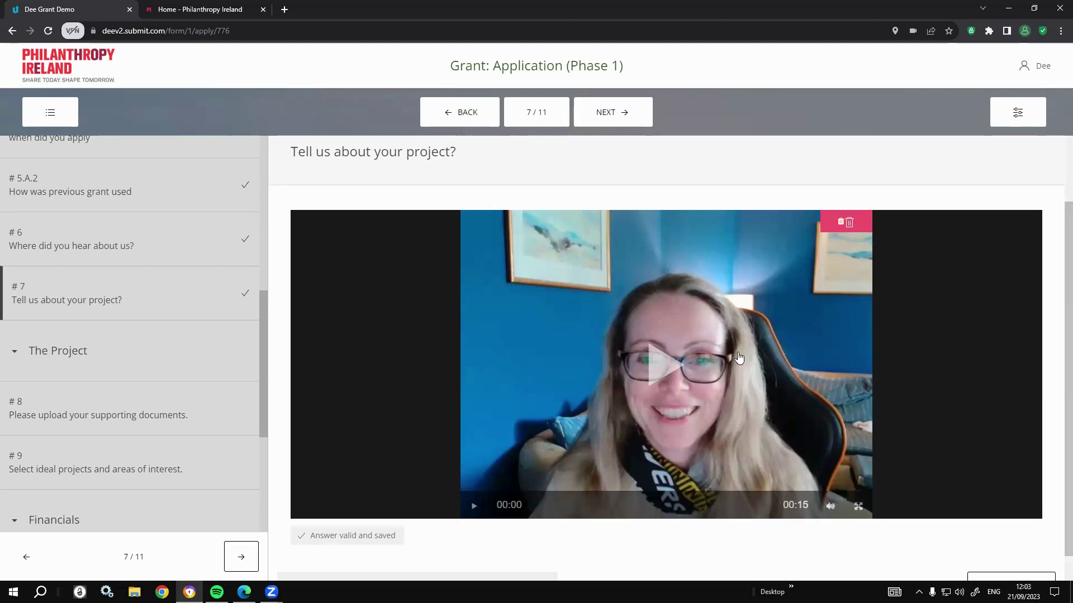
# Step: Play back and pause the saved 15-second video, then continue to question 8
pyautogui.scroll(-1, 738, 358)
pyautogui.click(663, 339)
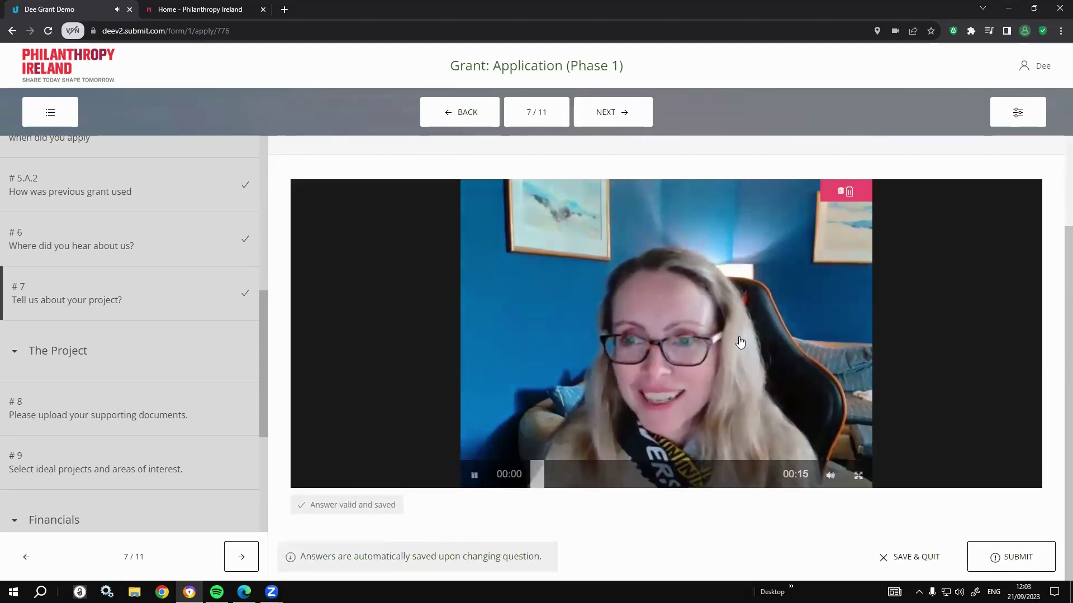
pyautogui.click(475, 476)
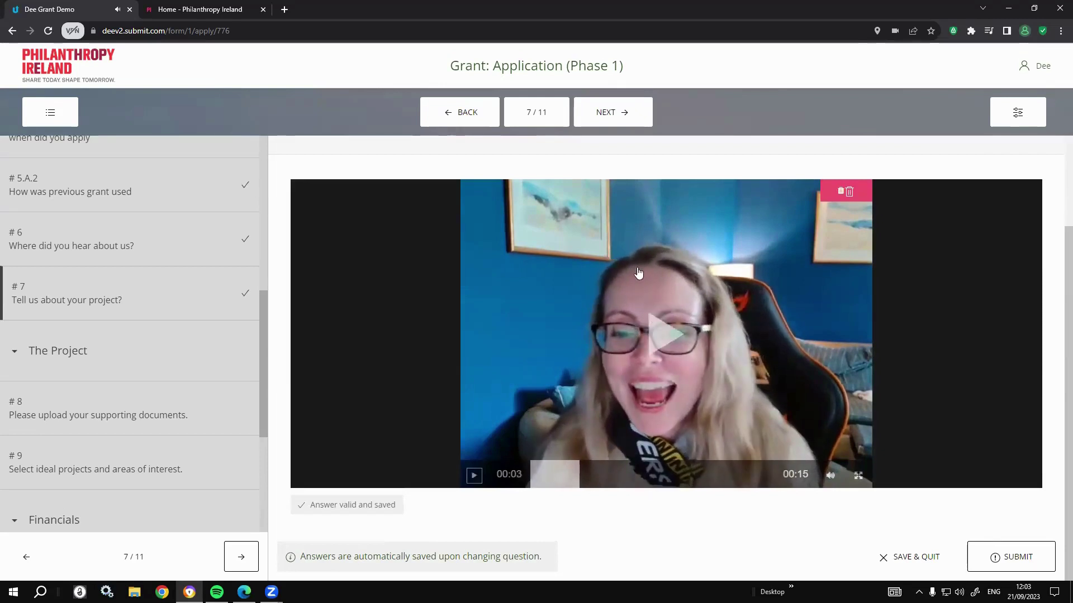
pyautogui.click(611, 119)
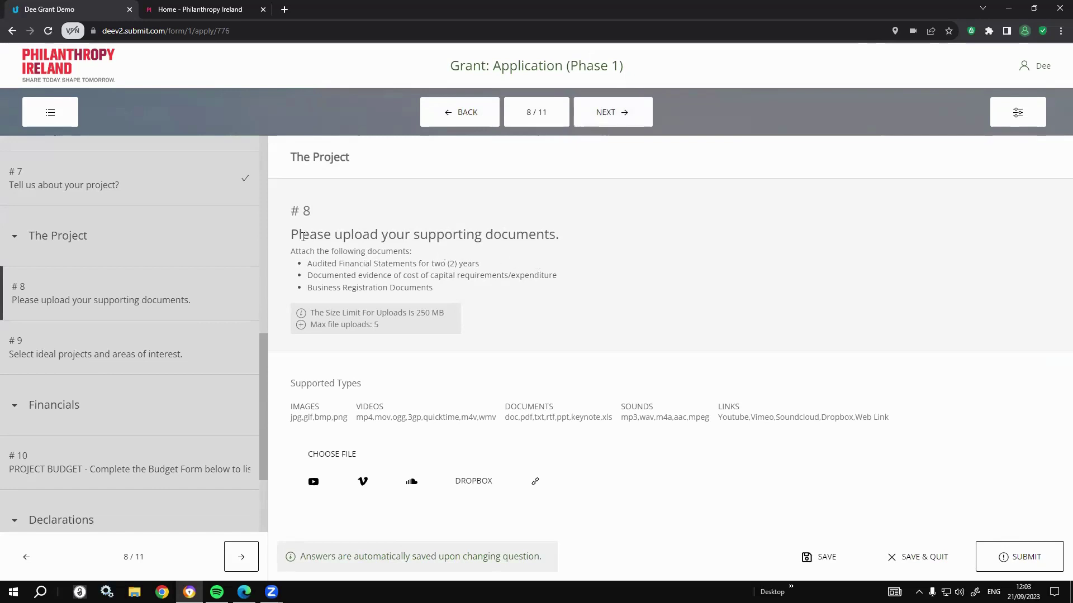
# Step: Upload the portrait photo, Philanthropy Ireland logo design and Impact-Map-Ireland-2021 images from Downloads
pyautogui.moveTo(291, 234); pyautogui.dragTo(591, 247)
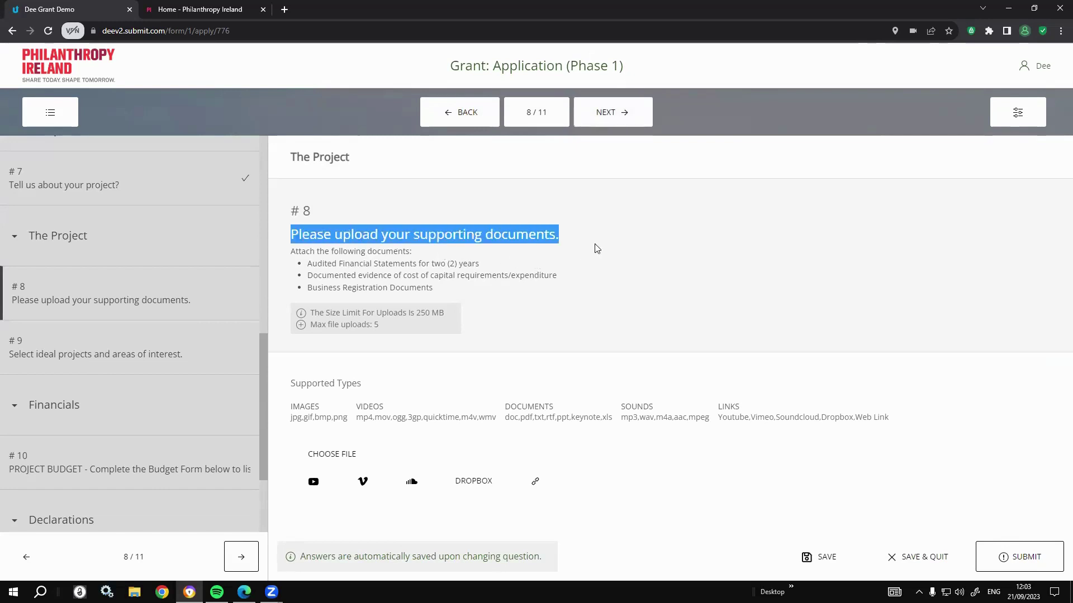
pyautogui.click(595, 246)
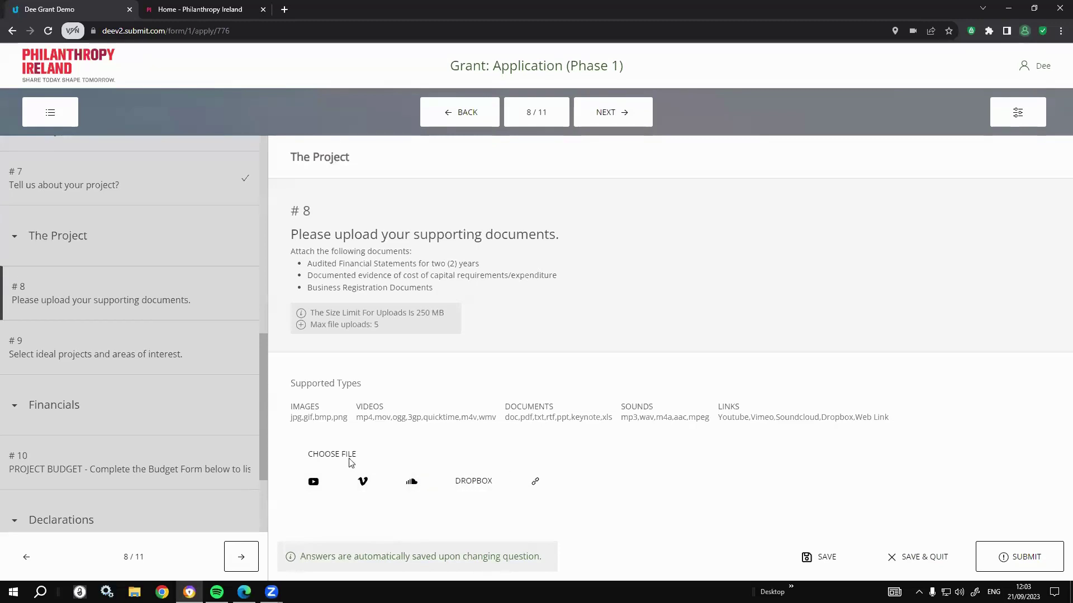
pyautogui.click(334, 454)
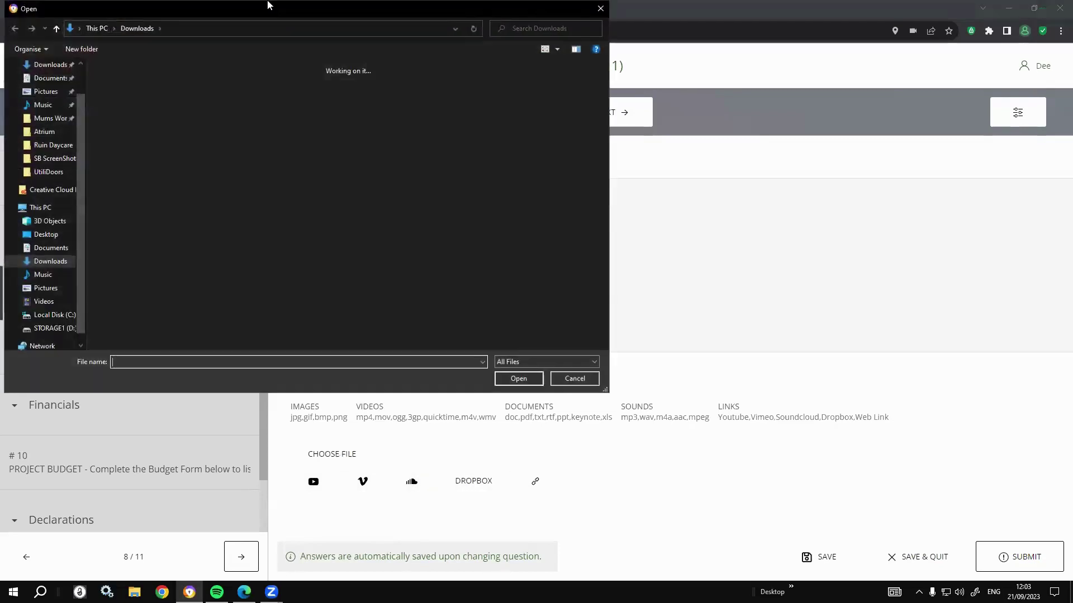
pyautogui.click(200, 174)
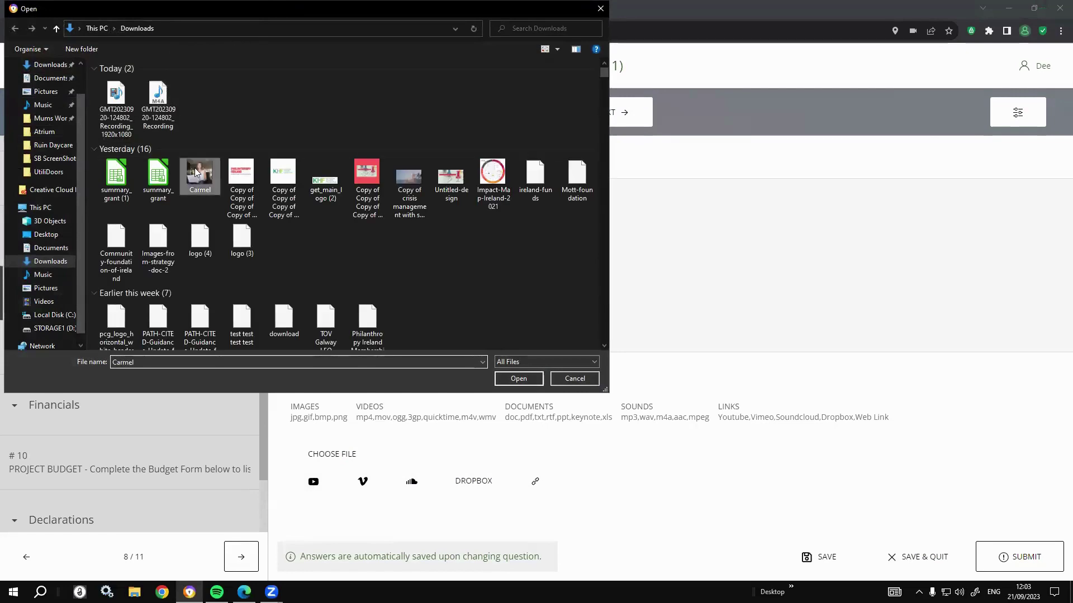
pyautogui.keyDown('ctrl'); pyautogui.click(240, 182); pyautogui.keyUp('ctrl')
pyautogui.keyDown('ctrl'); pyautogui.click(493, 176); pyautogui.keyUp('ctrl')
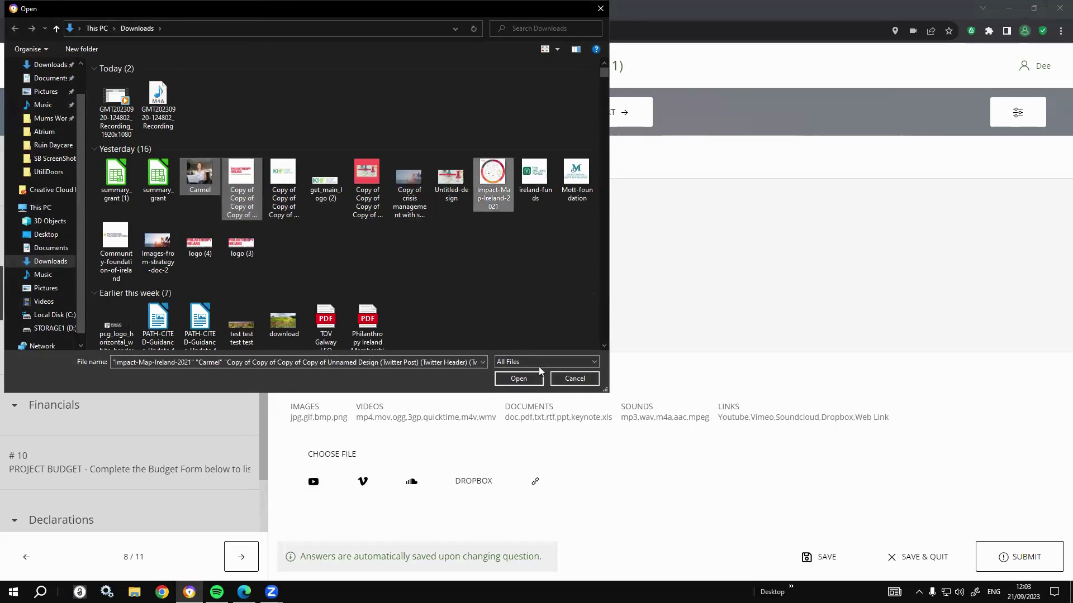
pyautogui.click(518, 379)
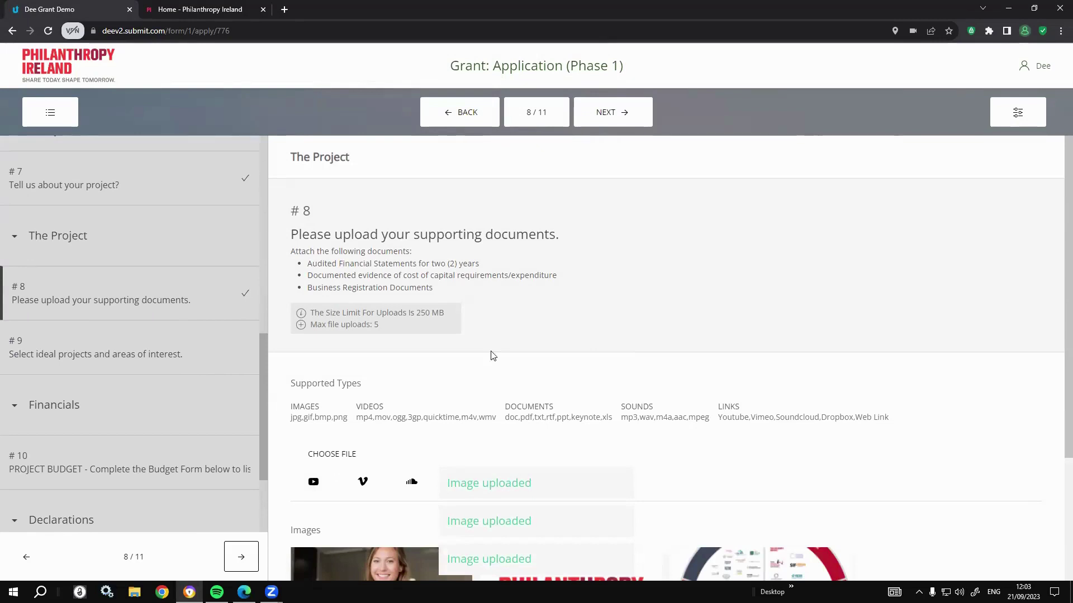
# Step: Review question 8's uploaded image thumbnails, then go to question 9, 'Select ideal projects and areas of interest'
pyautogui.moveTo(291, 235); pyautogui.dragTo(582, 245)
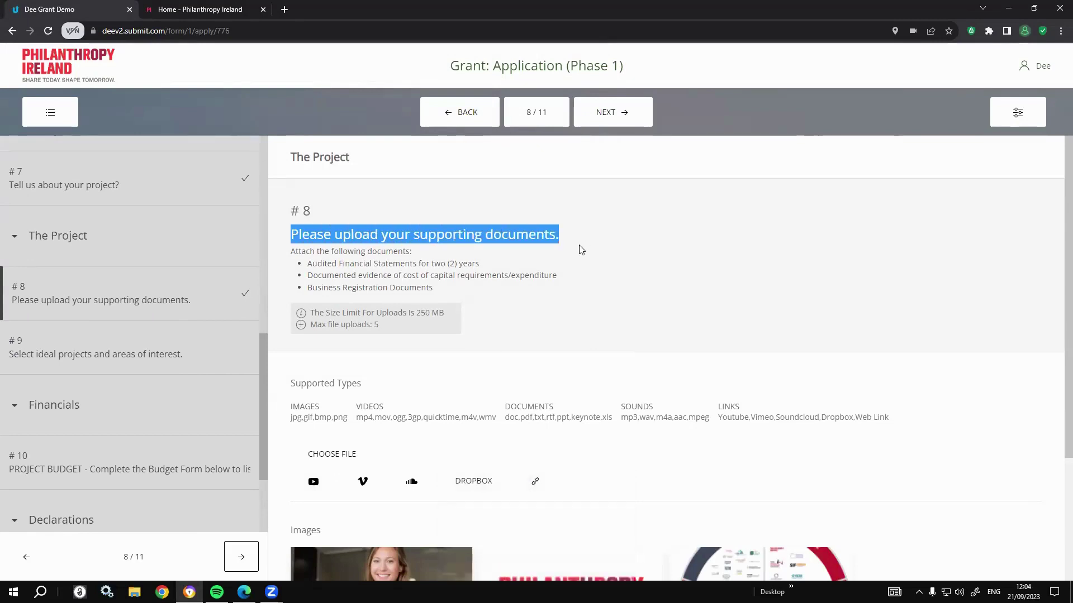
pyautogui.click(581, 248)
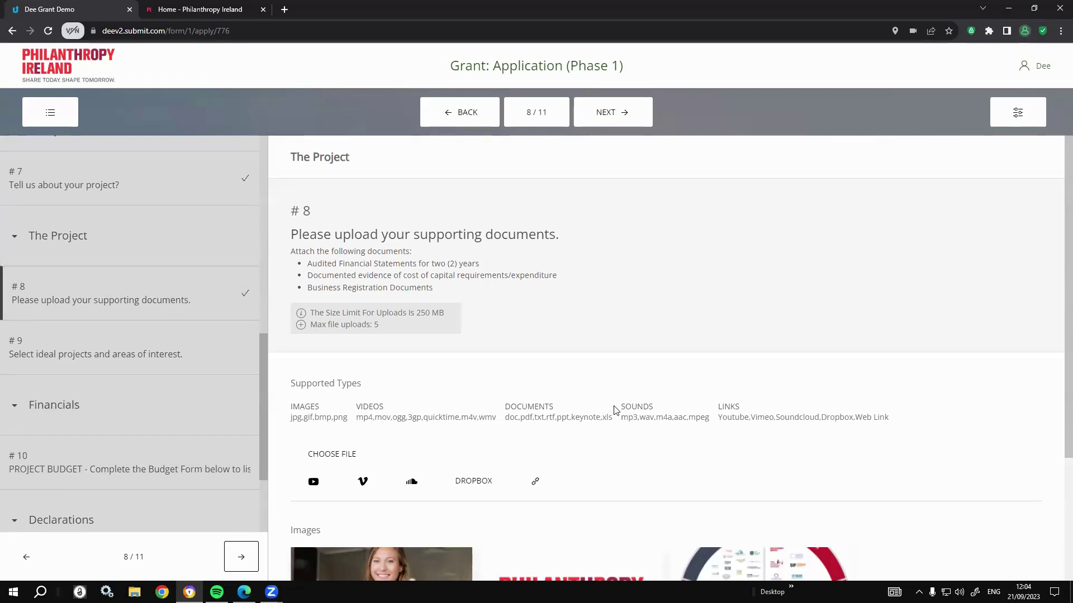
pyautogui.scroll(-3, 559, 335)
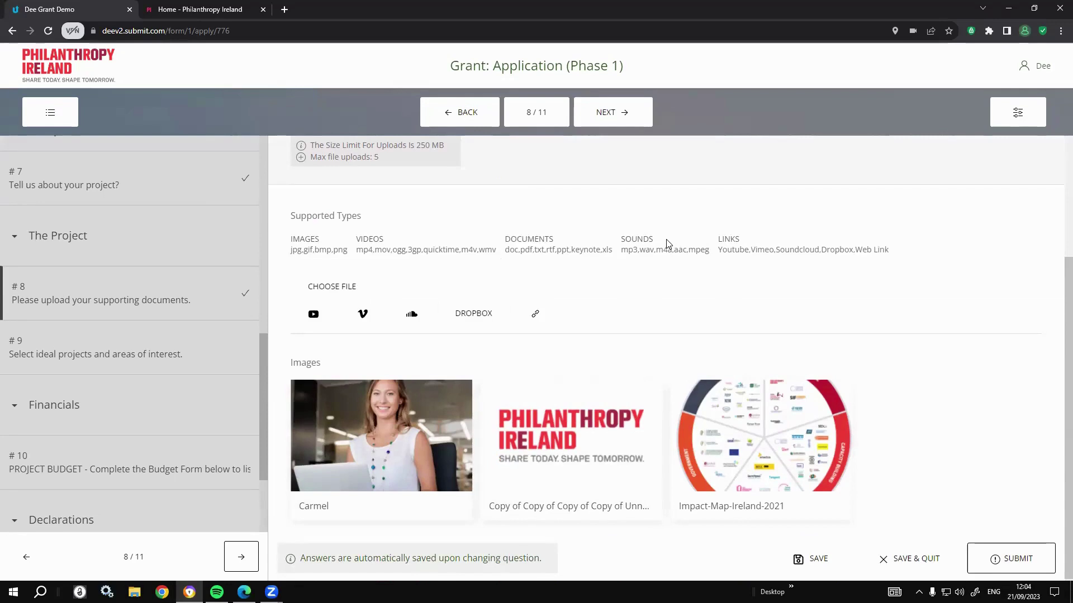
pyautogui.click(136, 353)
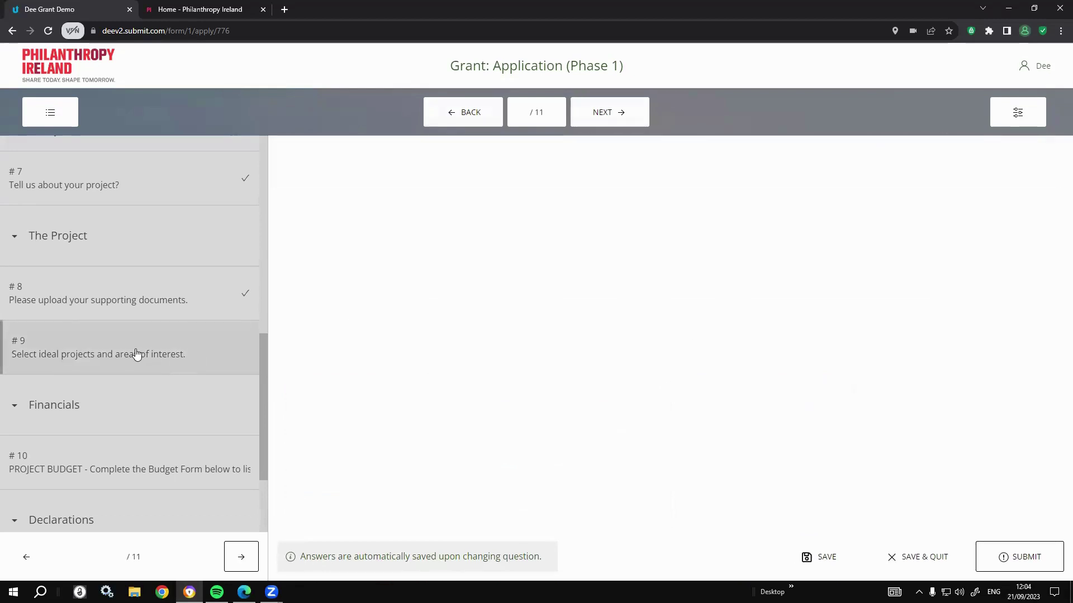
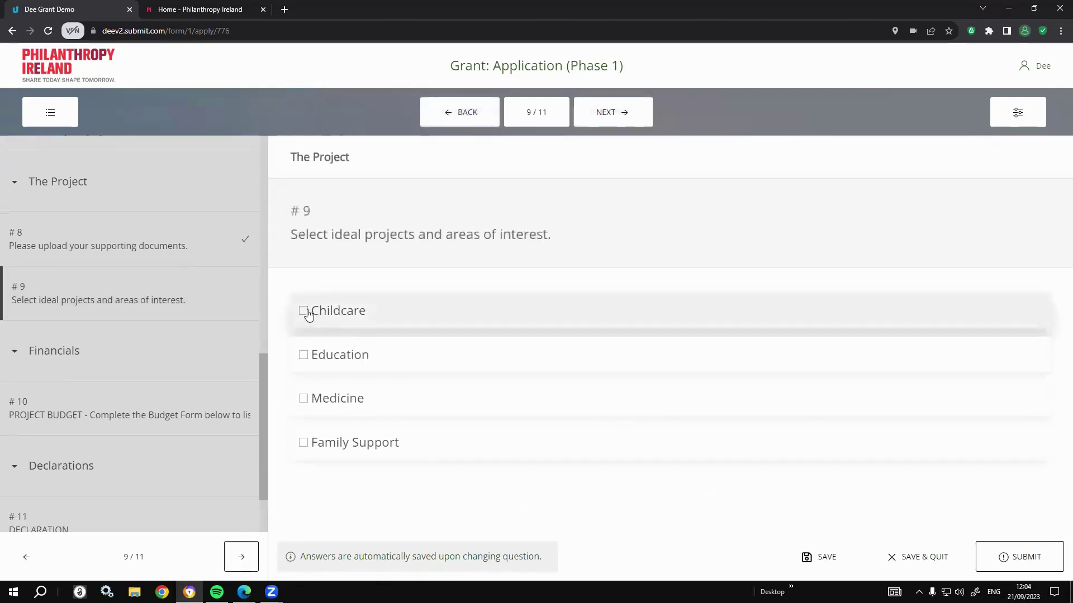
# Step: Tick Childcare and Medicine for question 9, then move to the question 10 project budget
pyautogui.click(303, 311)
pyautogui.click(303, 399)
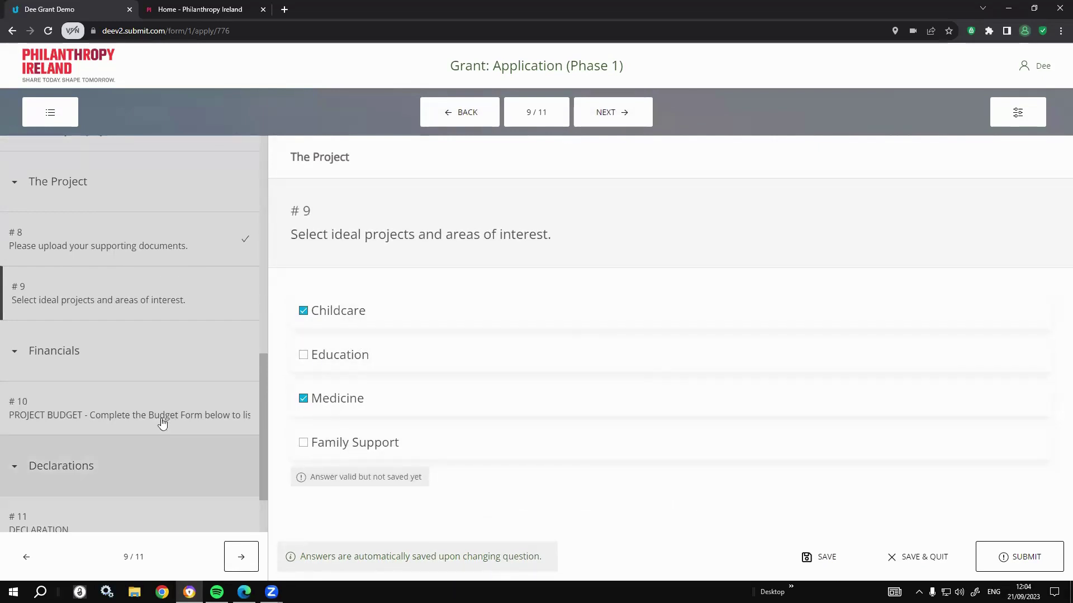
pyautogui.scroll(-2, 150, 328)
pyautogui.click(137, 335)
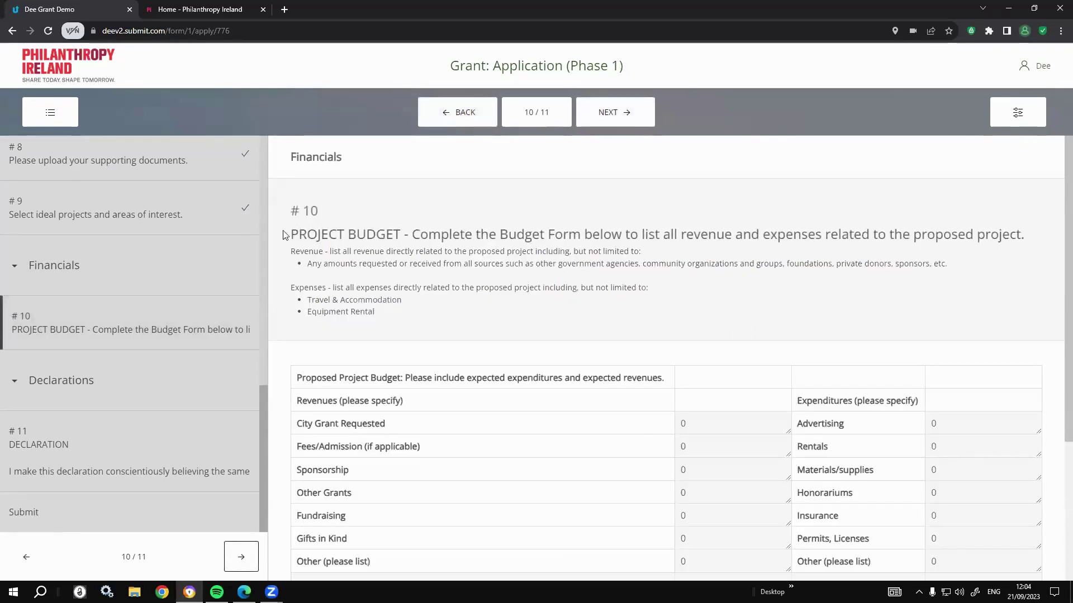
# Step: Highlight the PROJECT BUDGET question text, then scroll down to the budget table
pyautogui.moveTo(291, 234); pyautogui.dragTo(400, 235)
pyautogui.keyDown('shift'); pyautogui.click(420, 318); pyautogui.keyUp('shift')
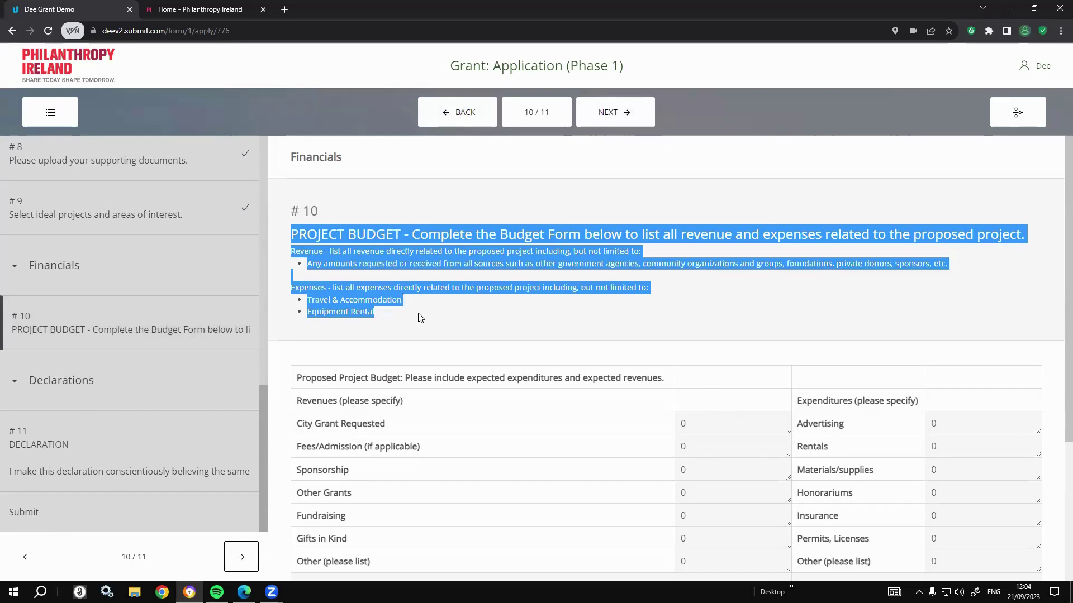
pyautogui.click(529, 330)
pyautogui.scroll(-2, 704, 288)
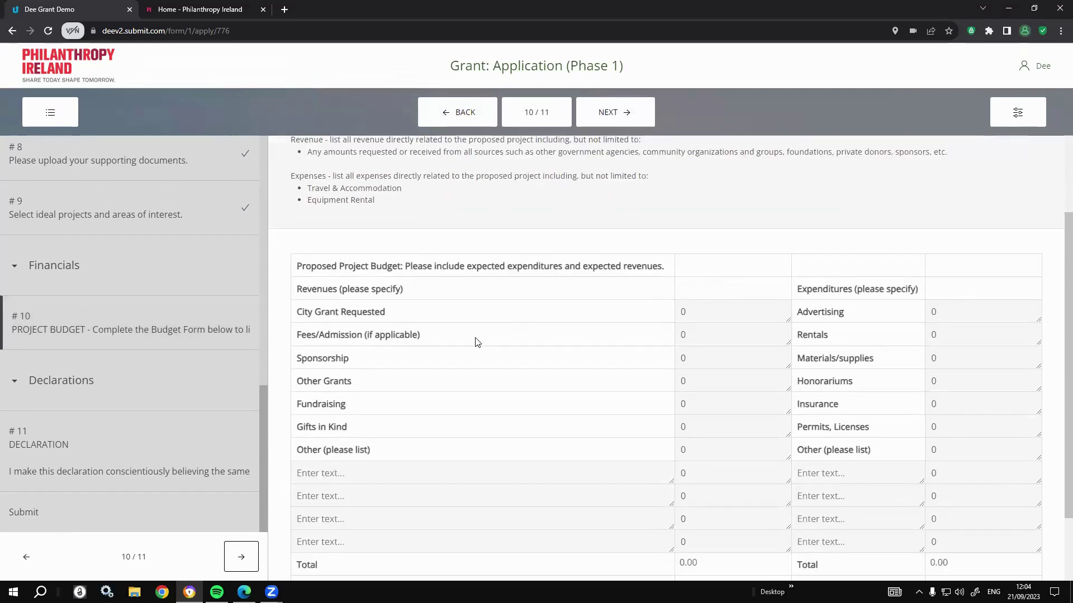
pyautogui.scroll(-1, 477, 342)
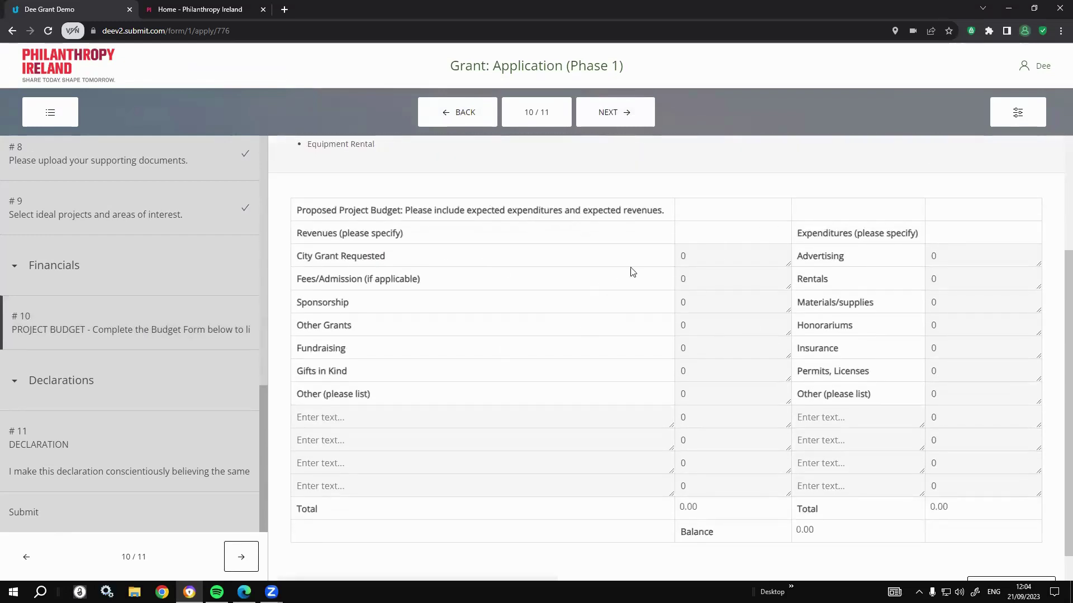
# Step: Enter grant 500, advertising 50, fees 1000 and rentals 60 for a 1390.00 balance, then open question 11
pyautogui.click(680, 255)
pyautogui.write('500')
pyautogui.click(934, 255)
pyautogui.write('50')
pyautogui.click(685, 279)
pyautogui.write('1000')
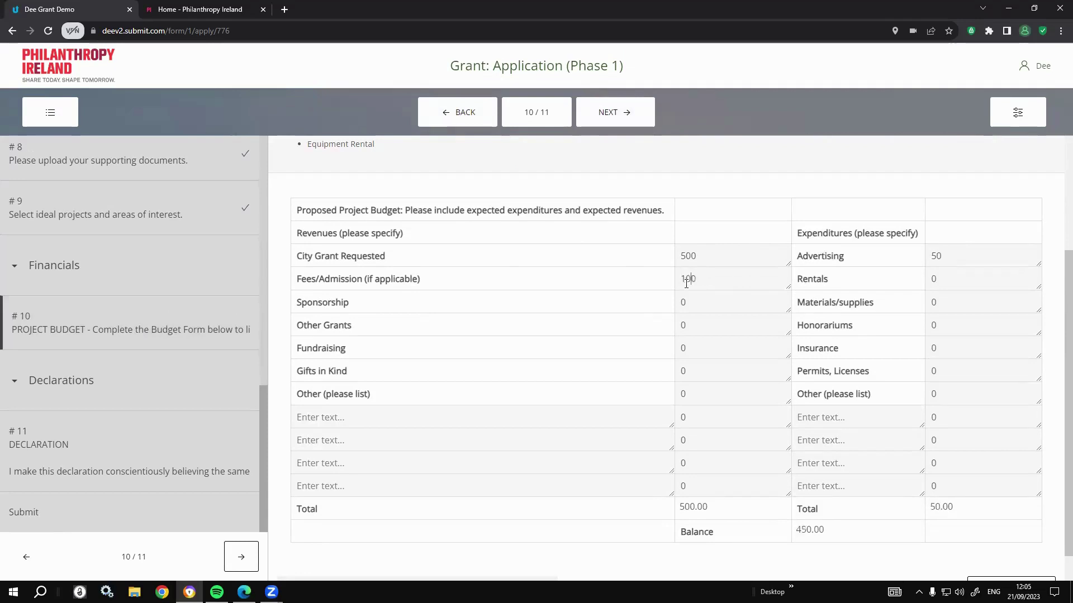
pyautogui.click(932, 280)
pyautogui.write('6')
pyautogui.click(864, 500)
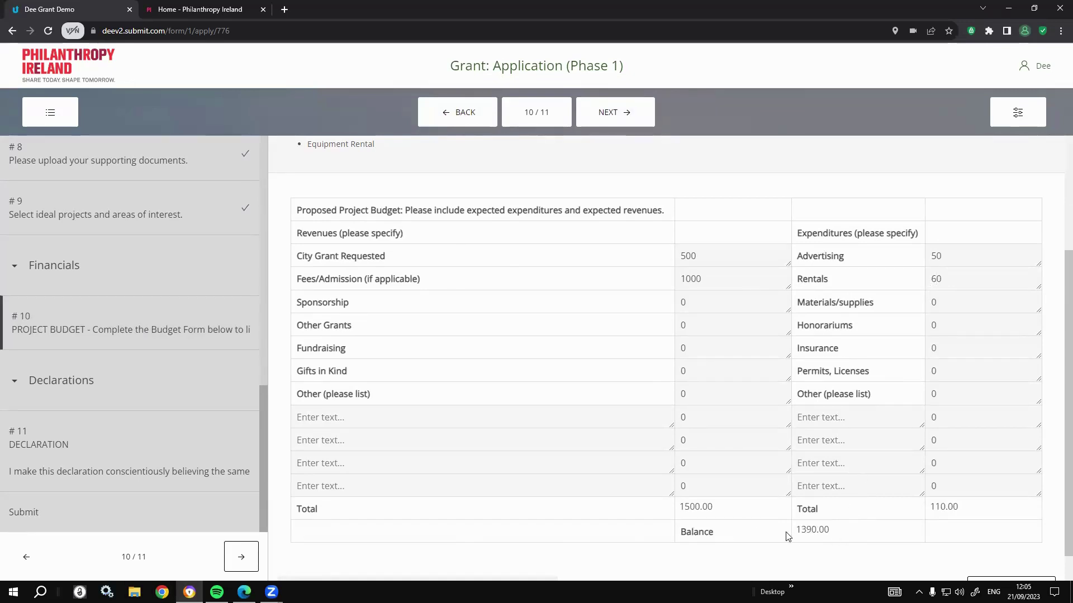
pyautogui.moveTo(791, 536); pyautogui.dragTo(872, 540)
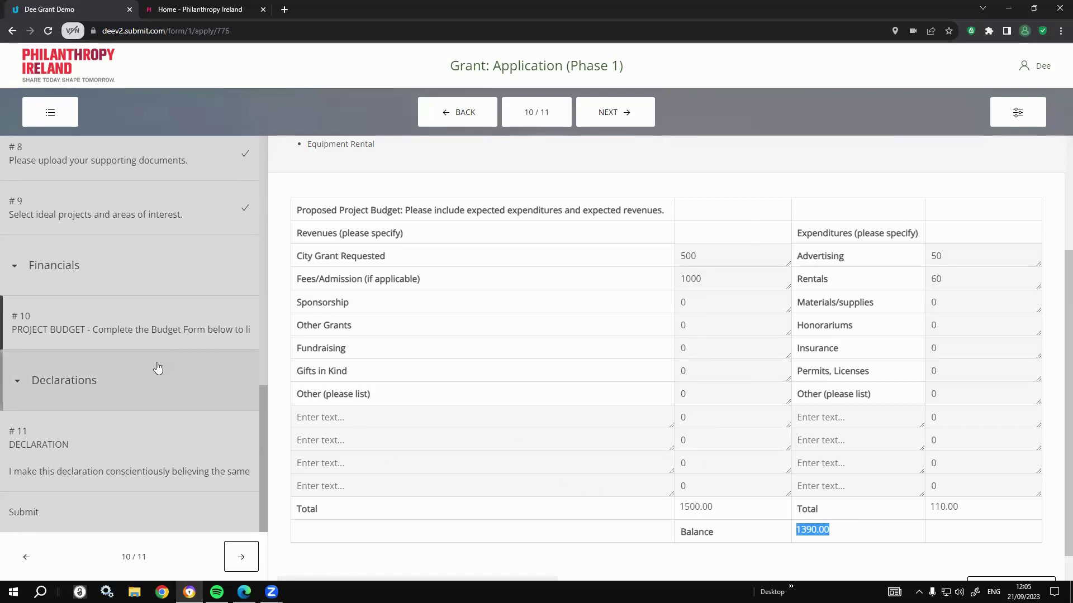
pyautogui.click(159, 443)
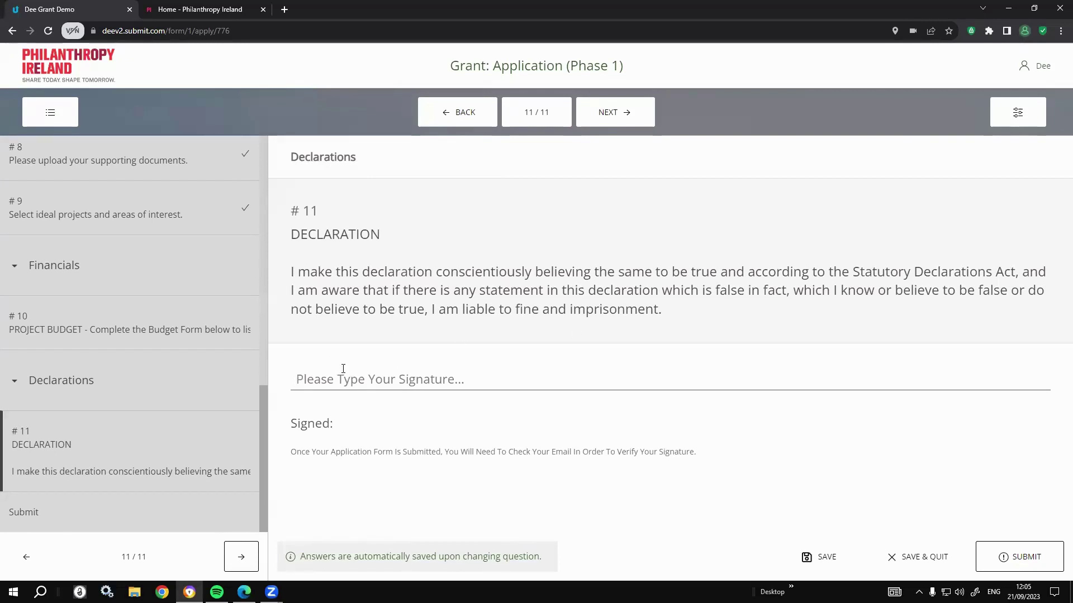
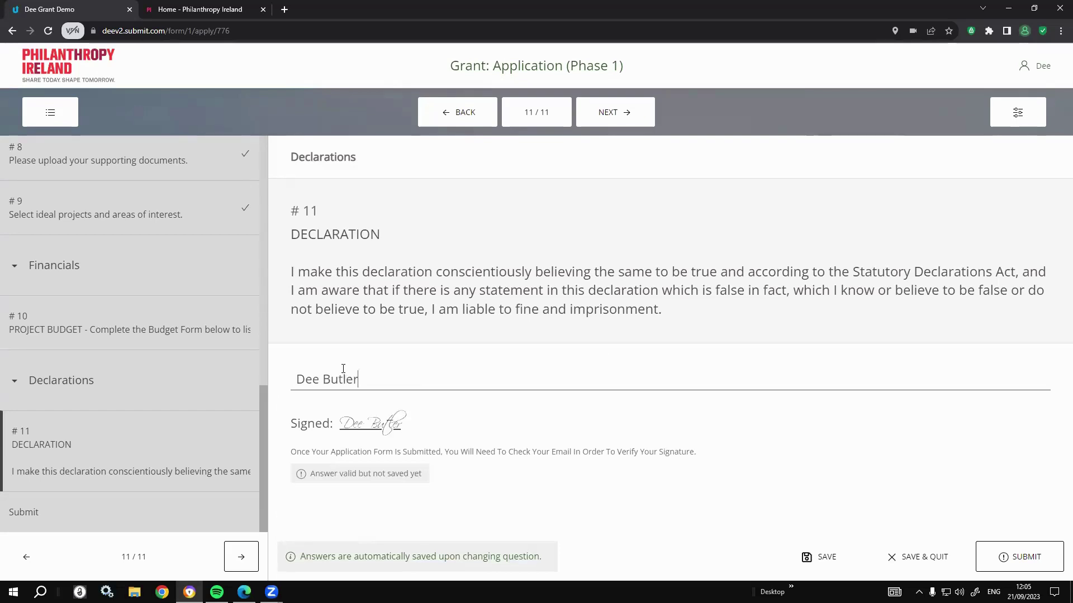
# Step: Sign the declaration with the applicant's typed name and submit the application for validation
pyautogui.moveTo(434, 426); pyautogui.dragTo(343, 426)
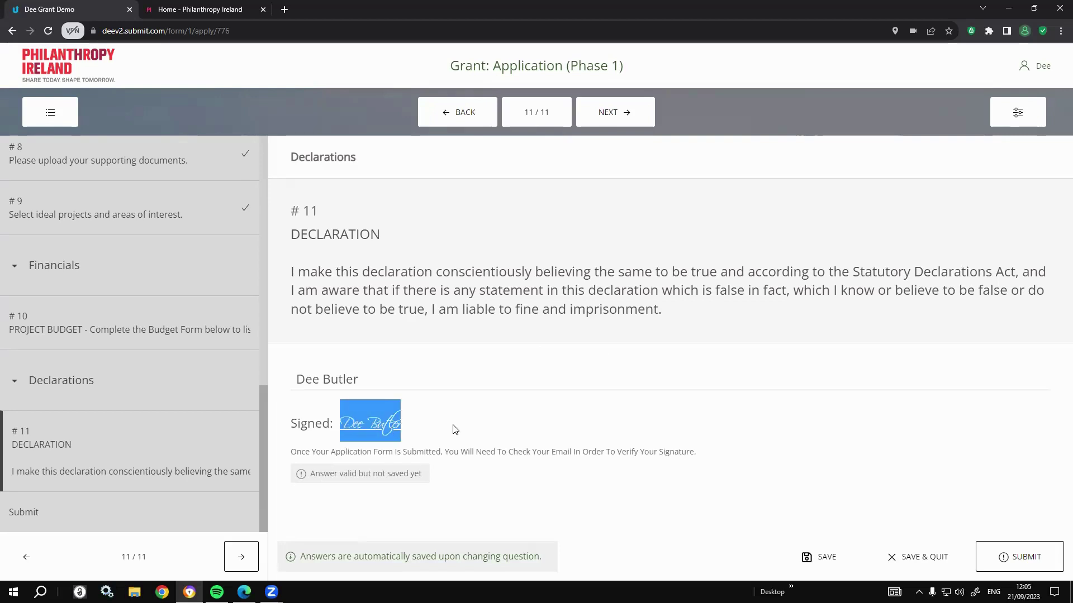
pyautogui.click(454, 430)
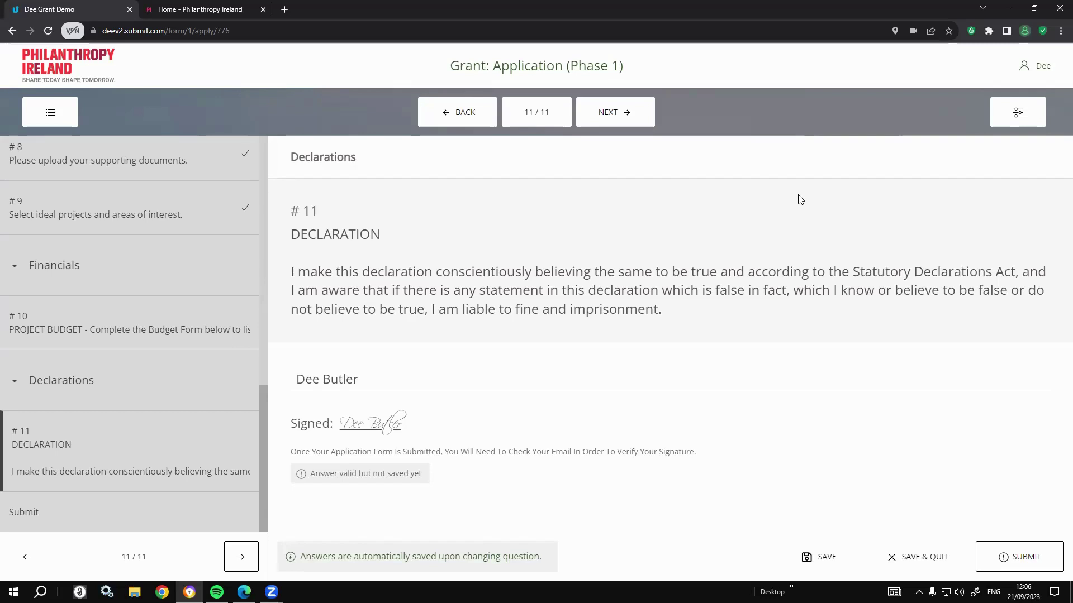
pyautogui.click(1012, 560)
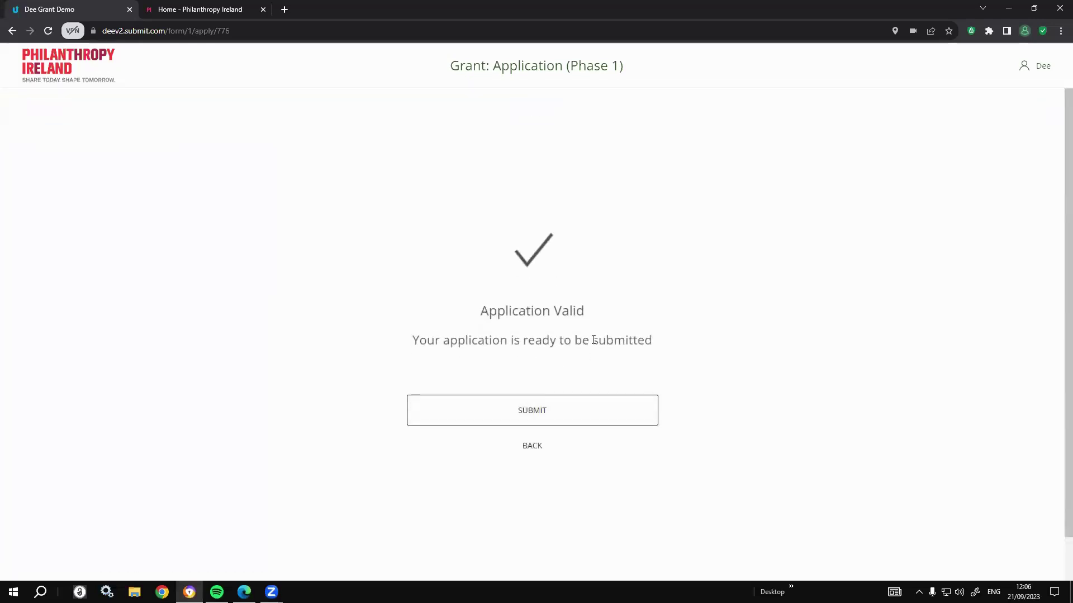
# Step: Confirm submission of the valid application and finish
pyautogui.click(537, 415)
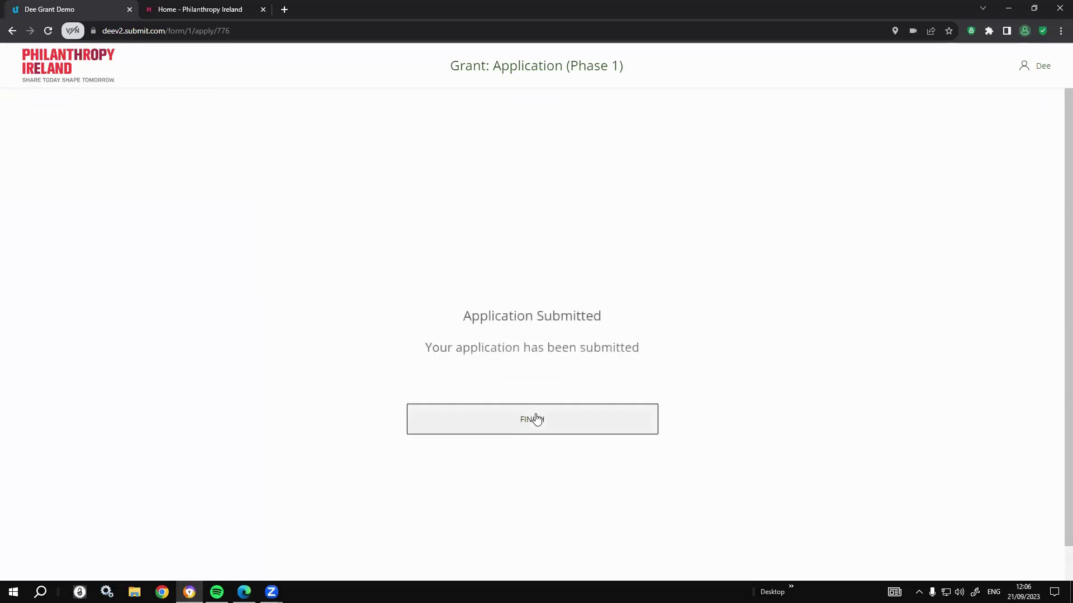
pyautogui.click(537, 419)
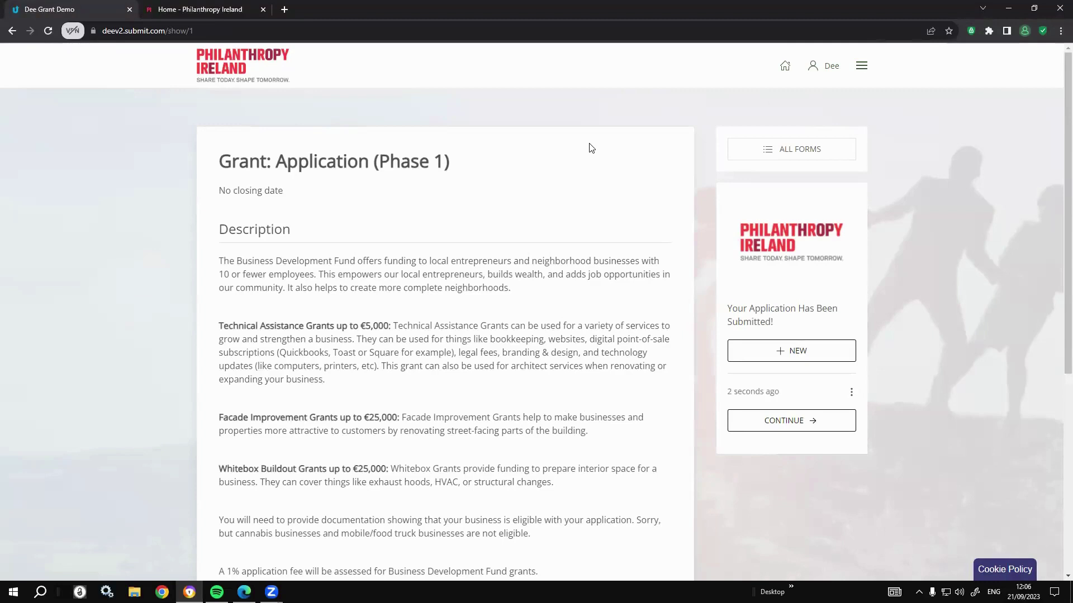
# Step: View the submitted application and scroll through its answers, pausing the embedded video
pyautogui.click(852, 395)
pyautogui.click(788, 472)
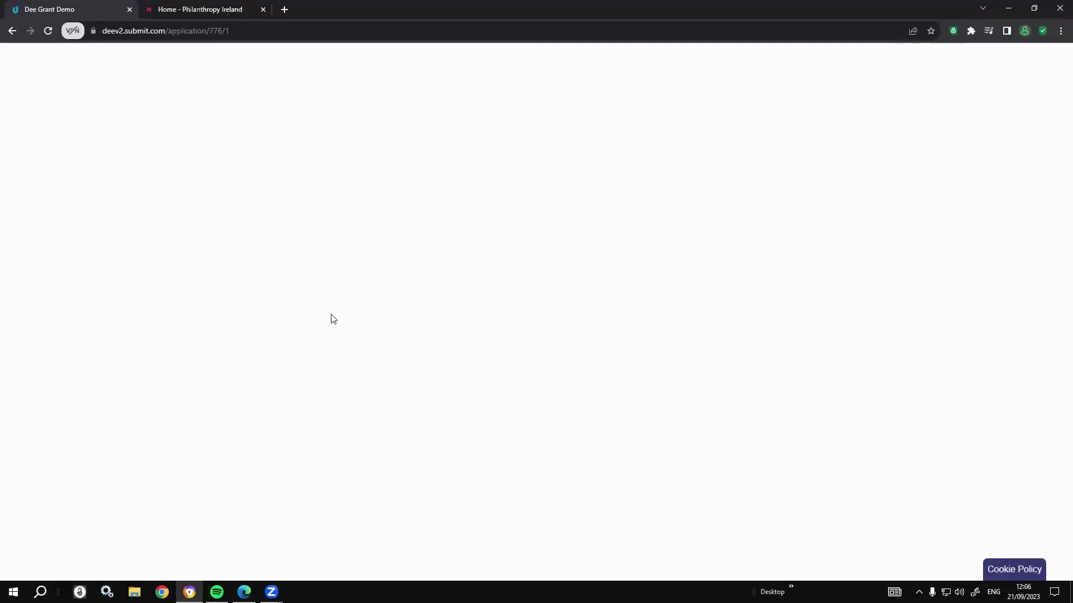
pyautogui.scroll(-12, 395, 475)
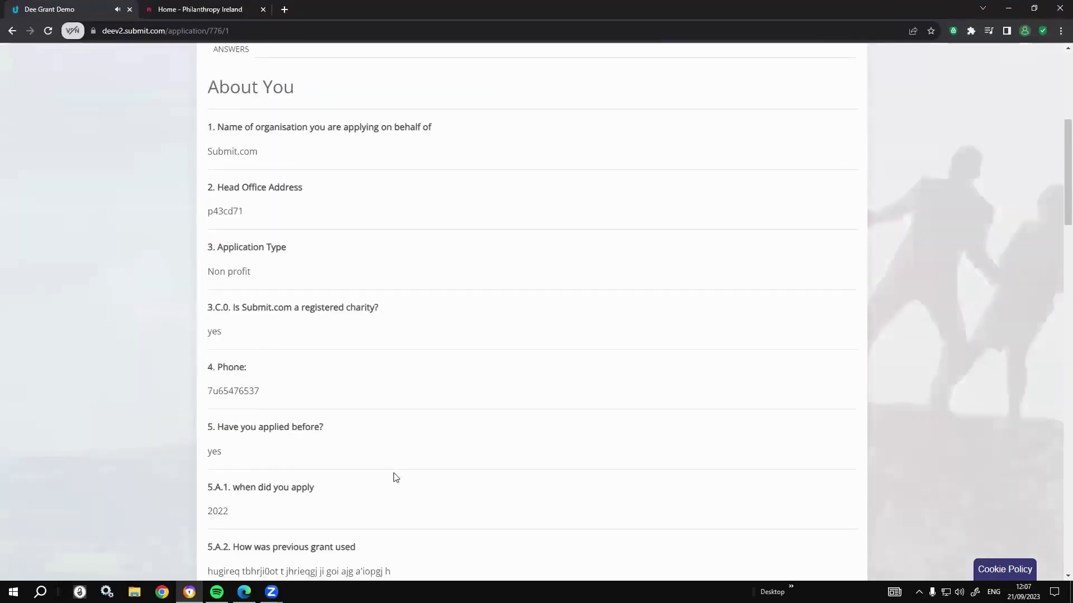
pyautogui.scroll(-7, 390, 476)
pyautogui.click(221, 449)
pyautogui.scroll(-6, 477, 365)
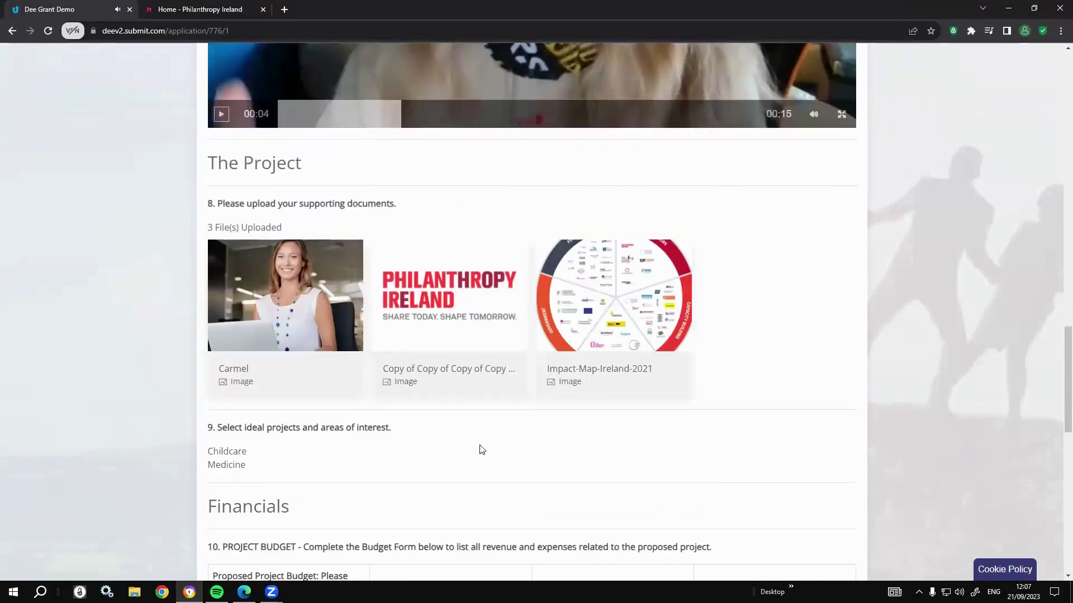
pyautogui.scroll(-5, 503, 445)
pyautogui.scroll(-5, 529, 437)
pyautogui.scroll(15, 525, 419)
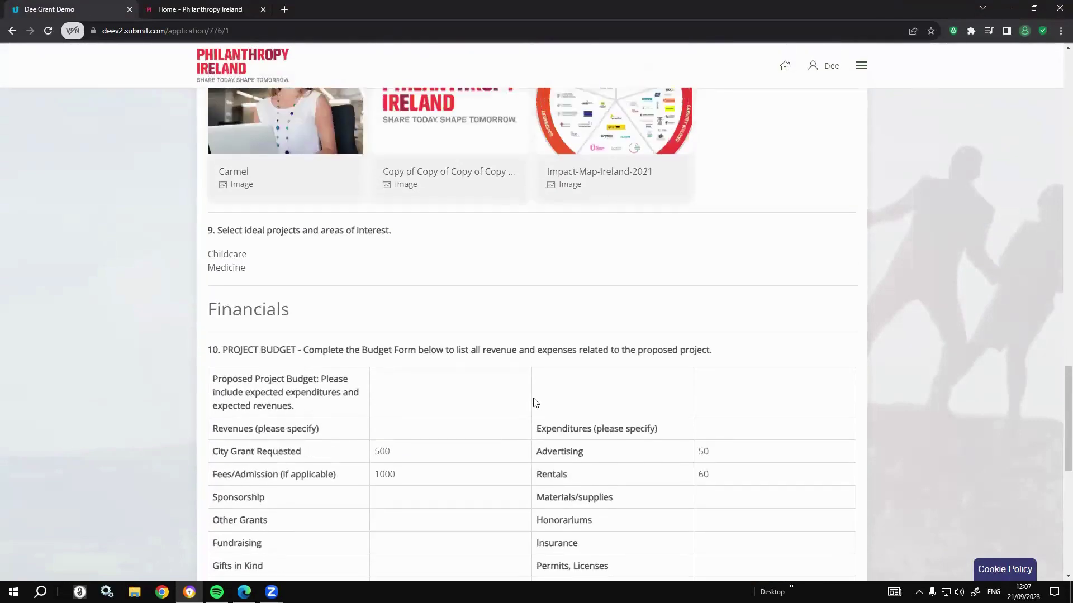
pyautogui.scroll(15, 539, 359)
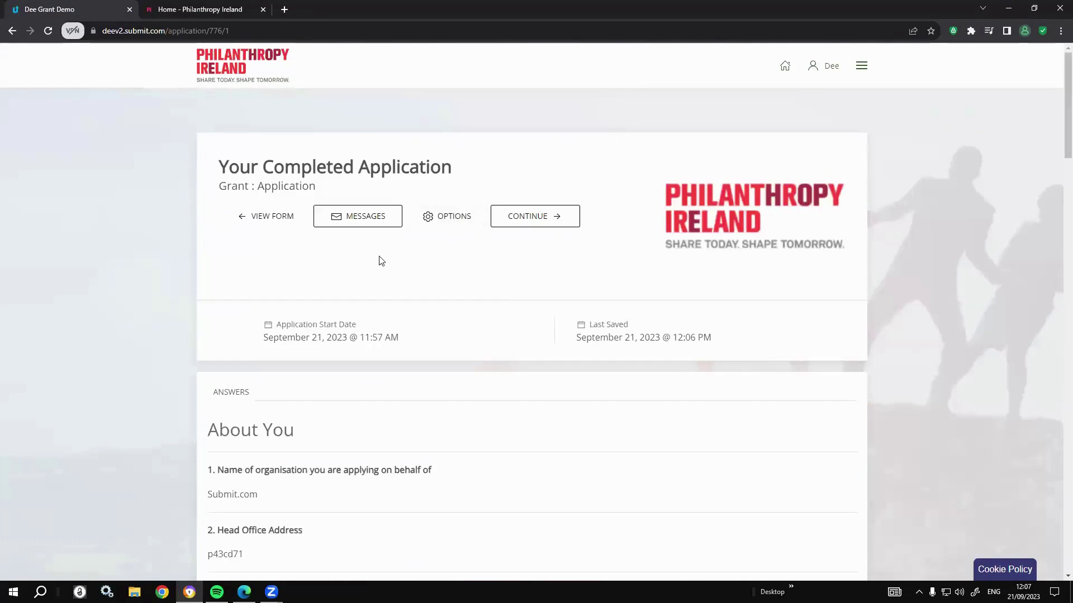
# Step: Send a message with subject 'need help' and body 'more info needed', then close Messages
pyautogui.click(351, 222)
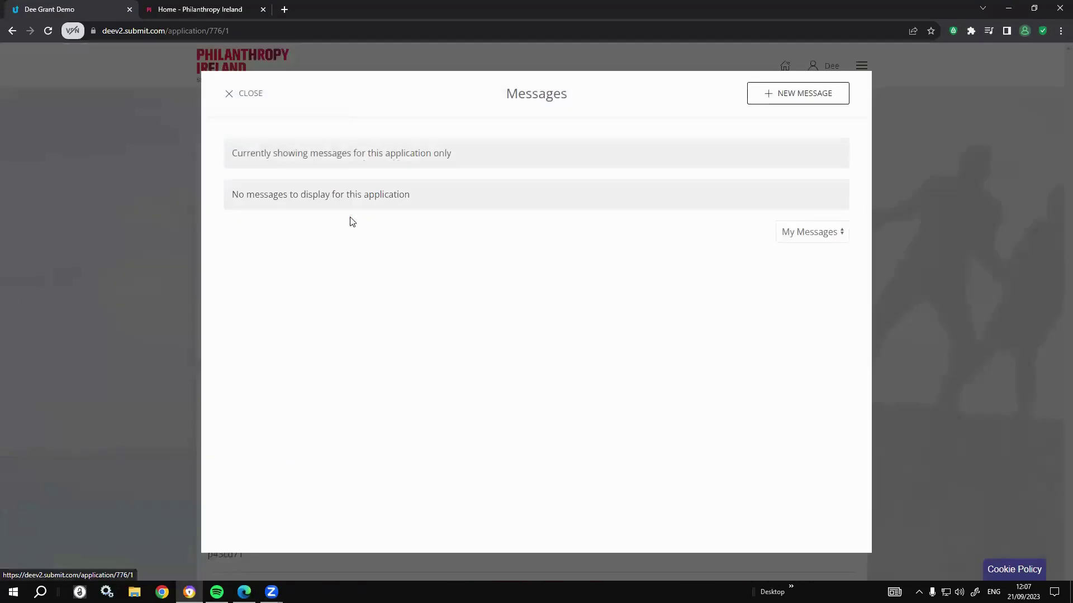
pyautogui.click(802, 96)
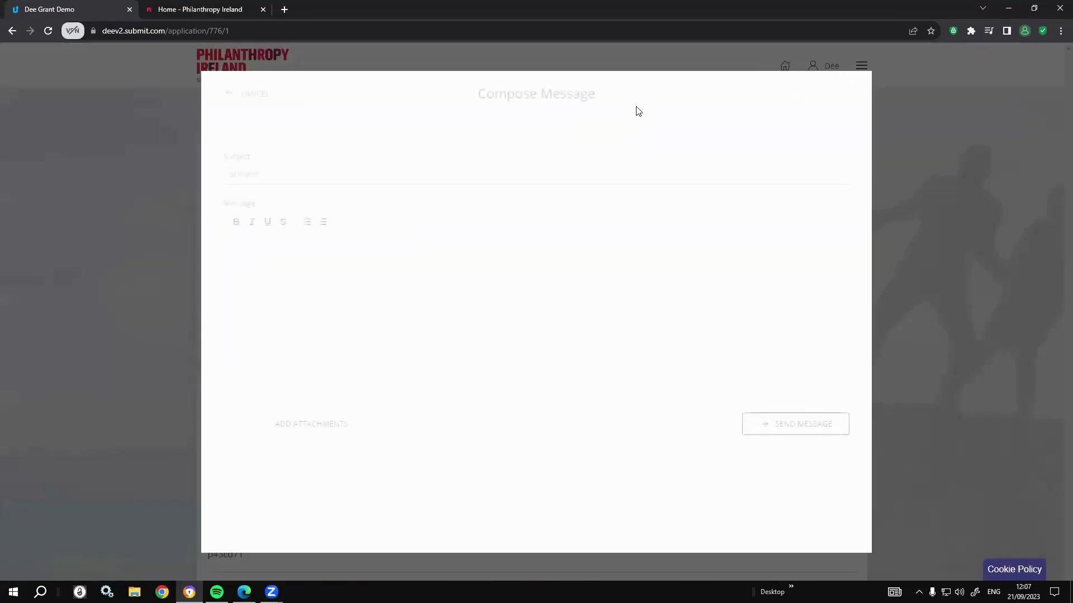
pyautogui.click(277, 175)
pyautogui.write('need help')
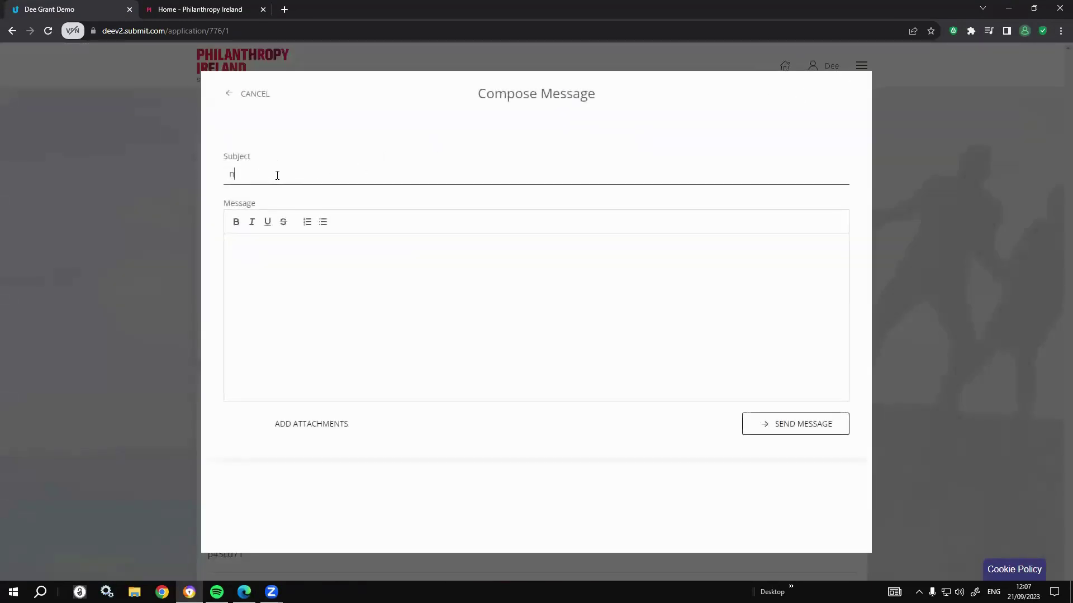
pyautogui.click(294, 253)
pyautogui.write('more info needed')
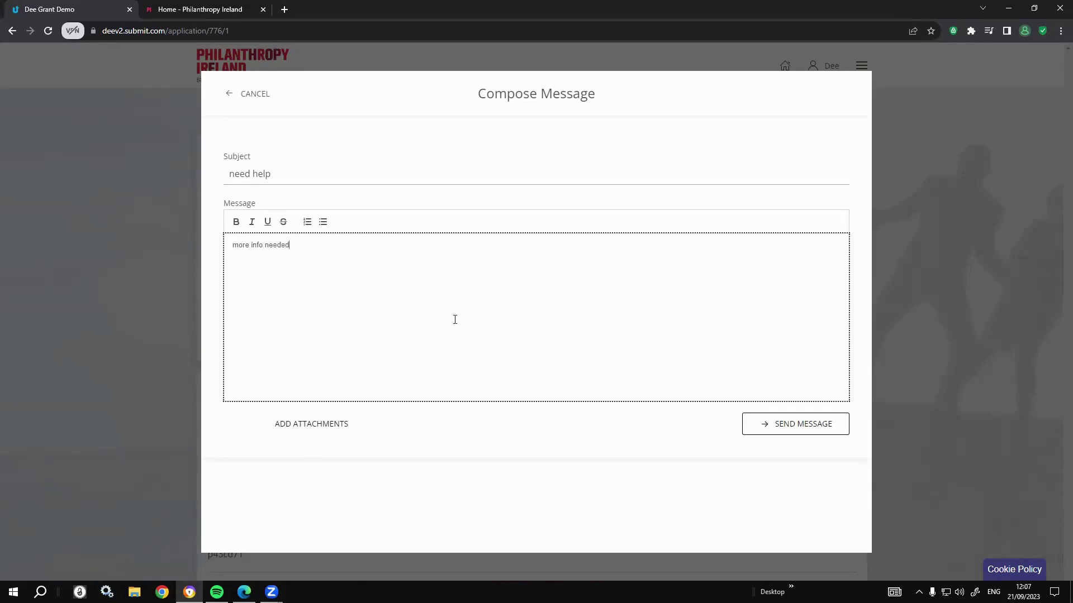
pyautogui.click(788, 430)
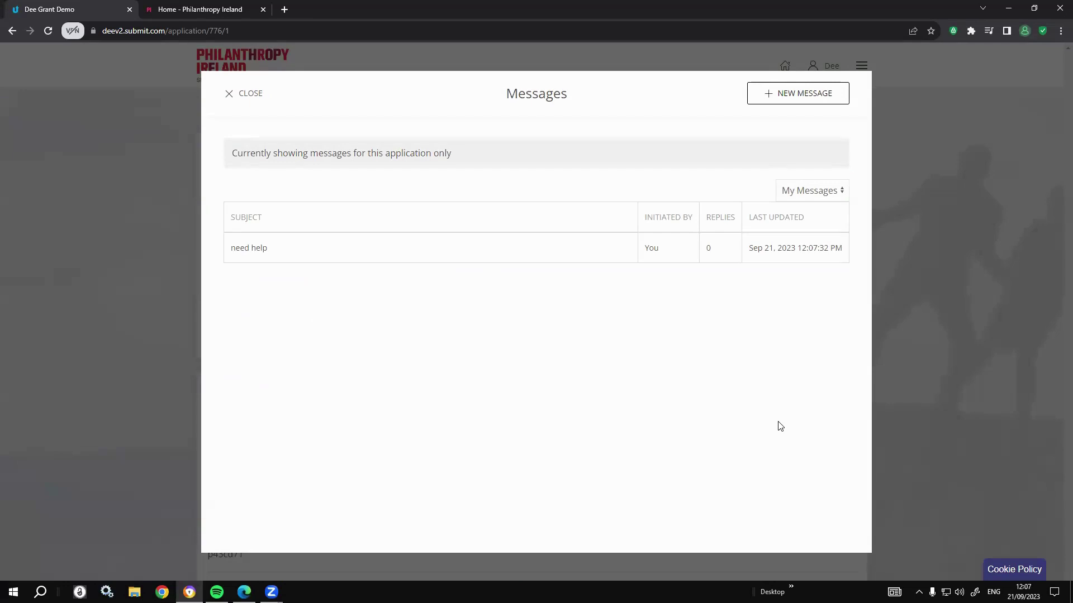
pyautogui.click(228, 95)
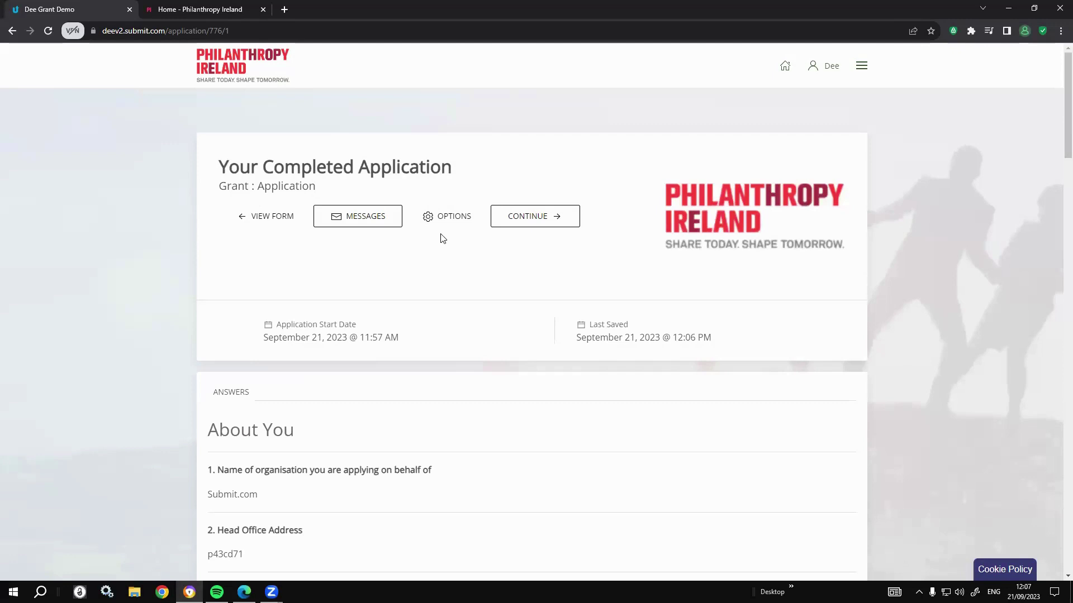
# Step: Go to My Dashboard from the navigation menu and open the Forms card
pyautogui.click(861, 66)
pyautogui.click(931, 126)
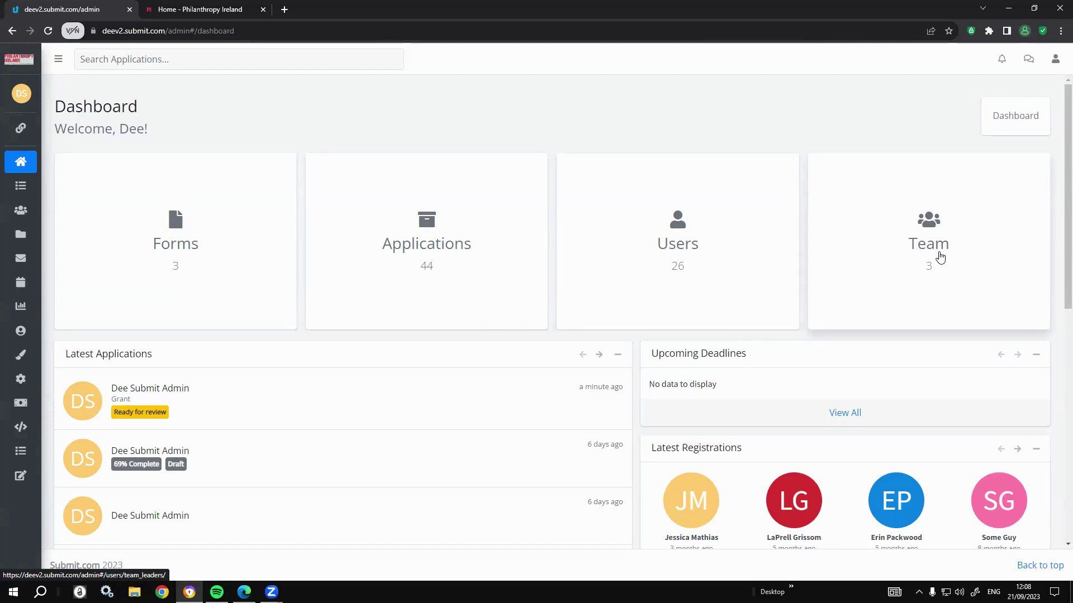
pyautogui.click(185, 239)
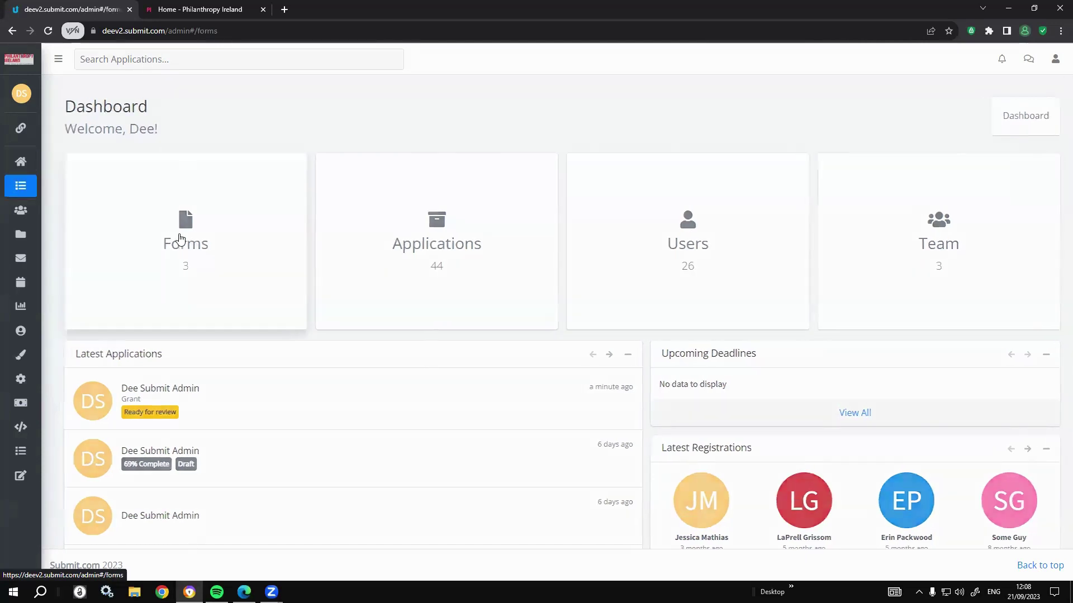
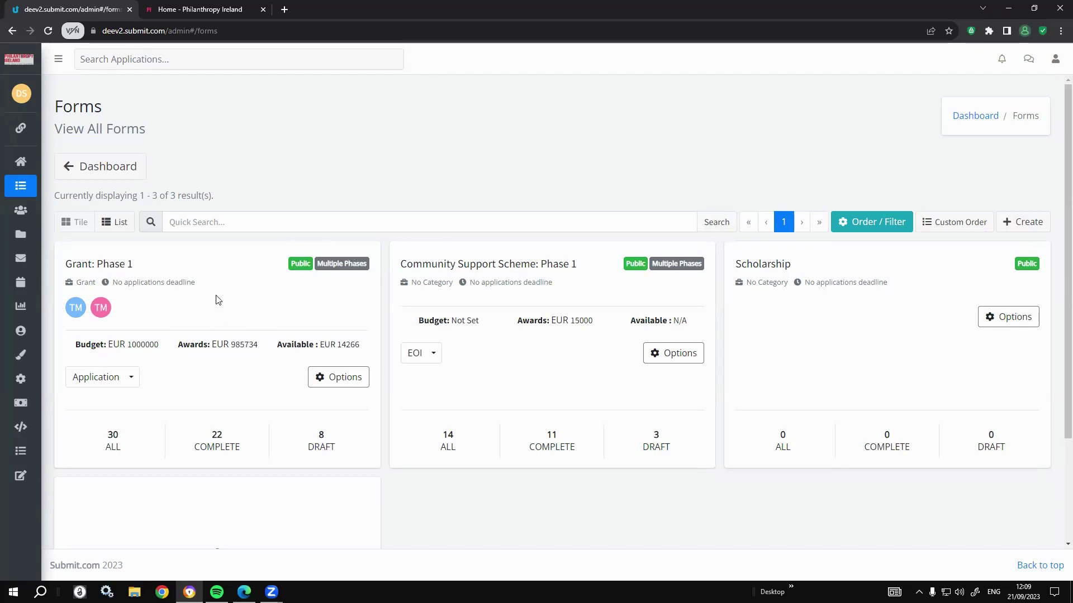
pyautogui.click(127, 379)
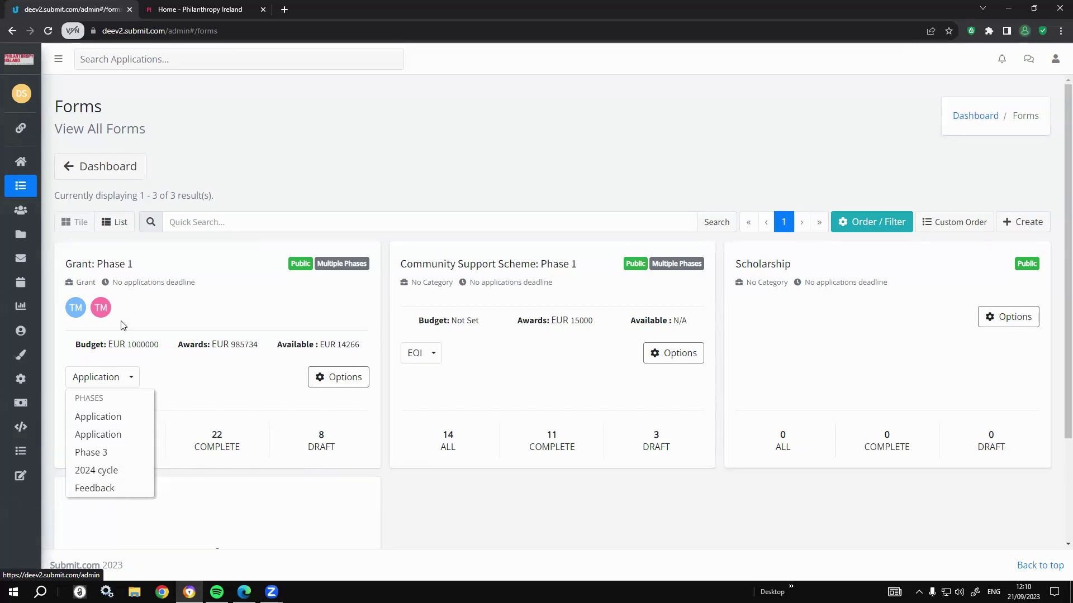
pyautogui.click(144, 267)
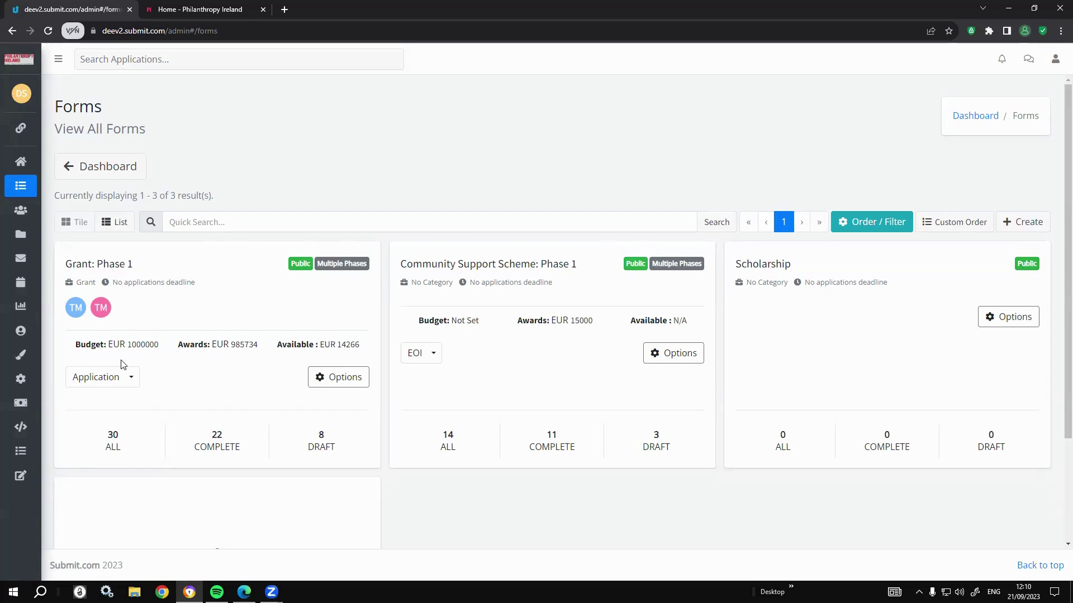
pyautogui.moveTo(126, 344); pyautogui.dragTo(164, 346)
pyautogui.click(225, 360)
pyautogui.moveTo(231, 344); pyautogui.dragTo(262, 348)
pyautogui.click(264, 349)
pyautogui.moveTo(336, 343); pyautogui.dragTo(360, 350)
# Step: Open the 22 complete Grant applications and scroll through the results
pyautogui.click(227, 444)
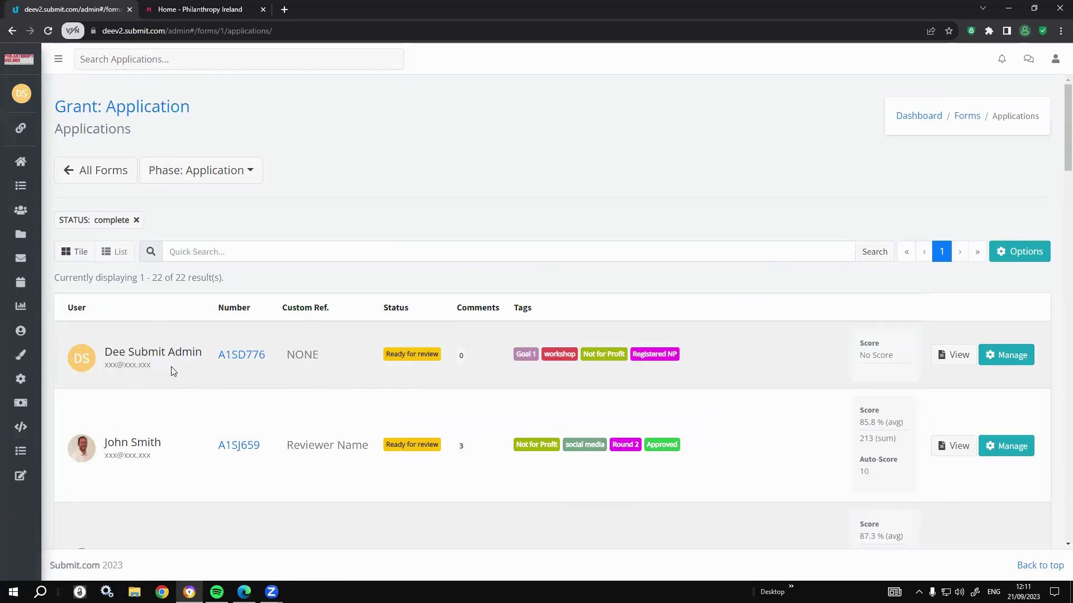
pyautogui.scroll(-4, 185, 395)
pyautogui.scroll(-4, 283, 419)
pyautogui.scroll(7, 280, 419)
# Step: Compare the applications in card view and in table view
pyautogui.click(78, 252)
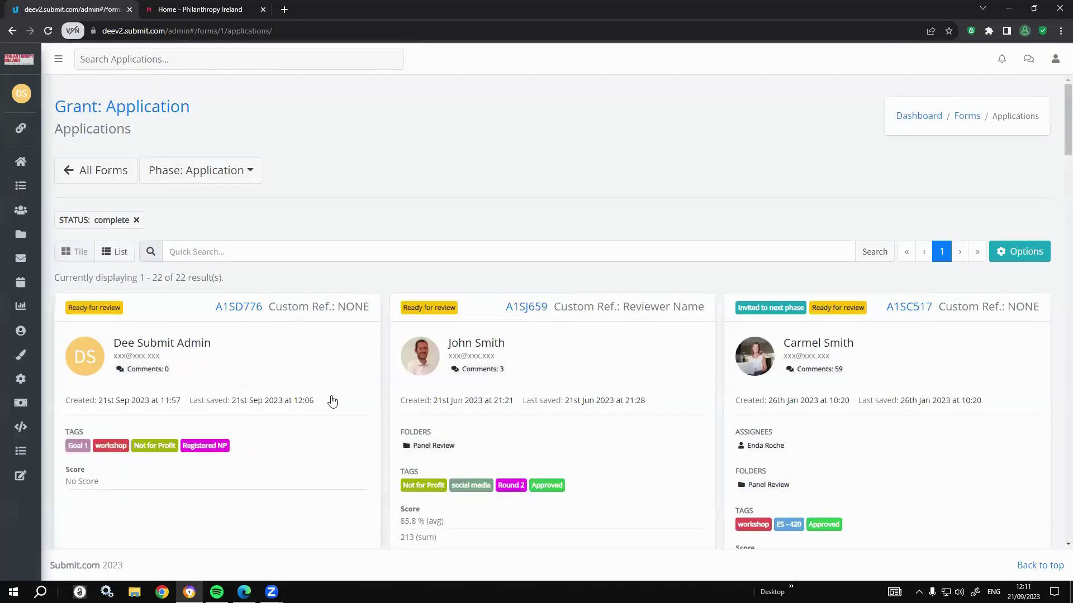
pyautogui.scroll(-3, 322, 400)
pyautogui.scroll(-2, 832, 422)
pyautogui.scroll(-7, 850, 413)
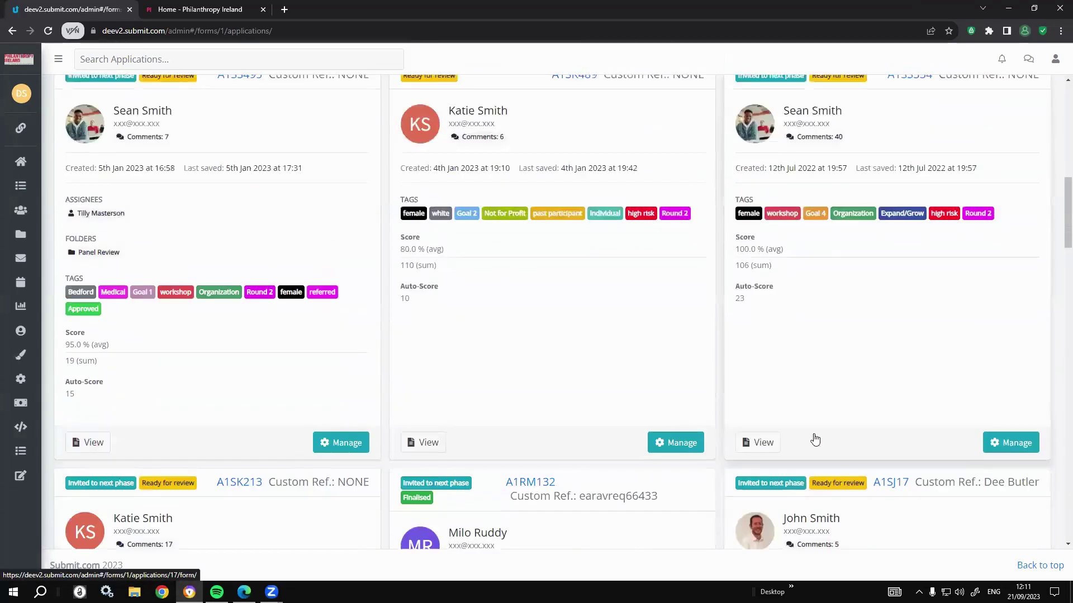
pyautogui.scroll(12, 827, 440)
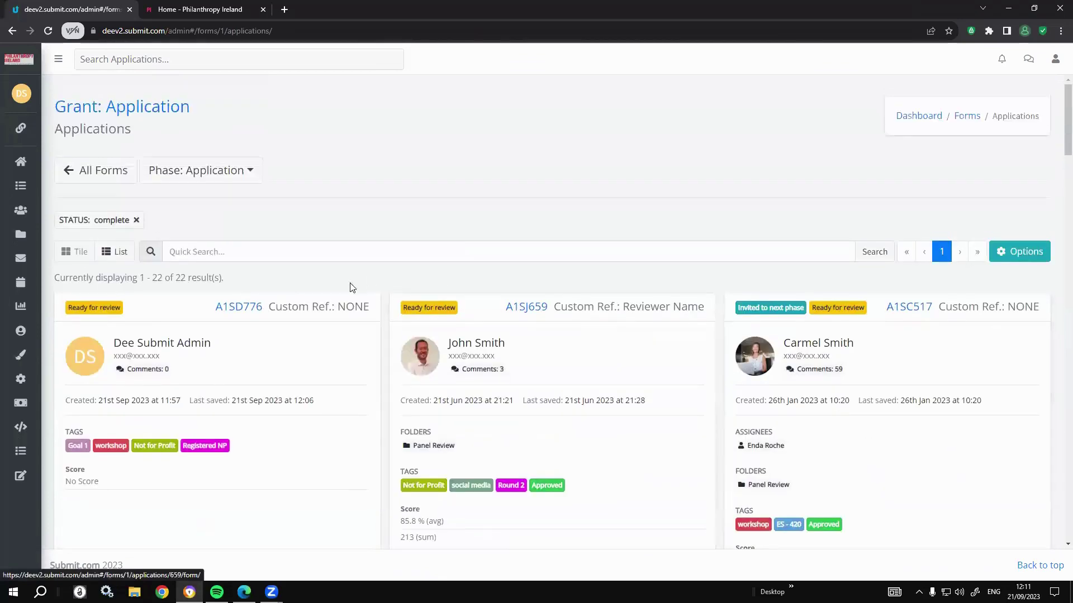
pyautogui.click(115, 251)
pyautogui.scroll(-2, 259, 385)
pyautogui.scroll(-2, 249, 402)
pyautogui.scroll(4, 248, 425)
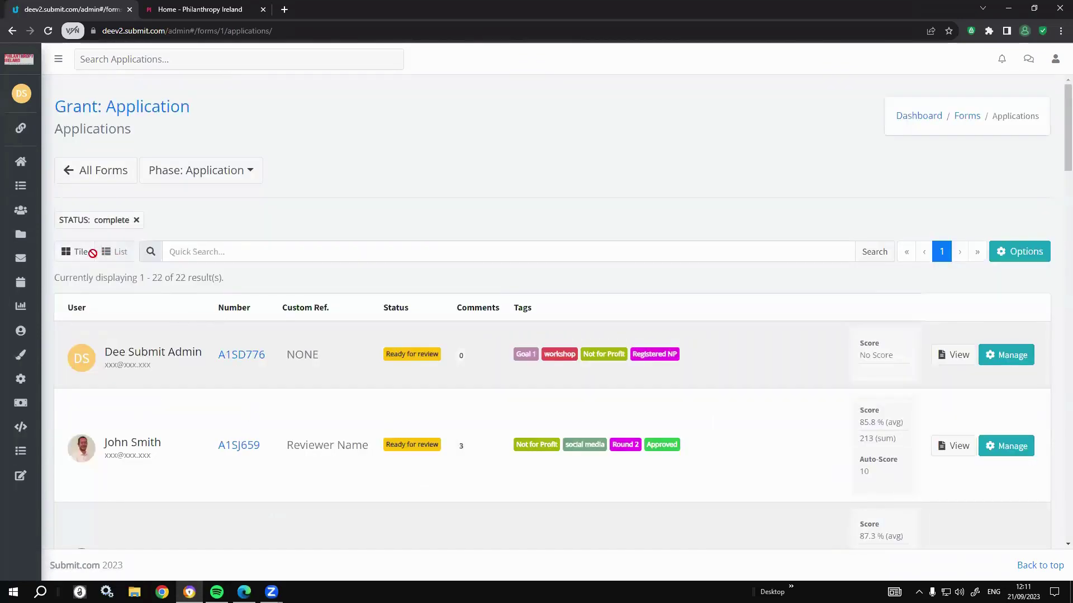
# Step: Return to card view, browse tags, folders and scores, and open the first unscored application
pyautogui.click(70, 251)
pyautogui.scroll(-2, 391, 369)
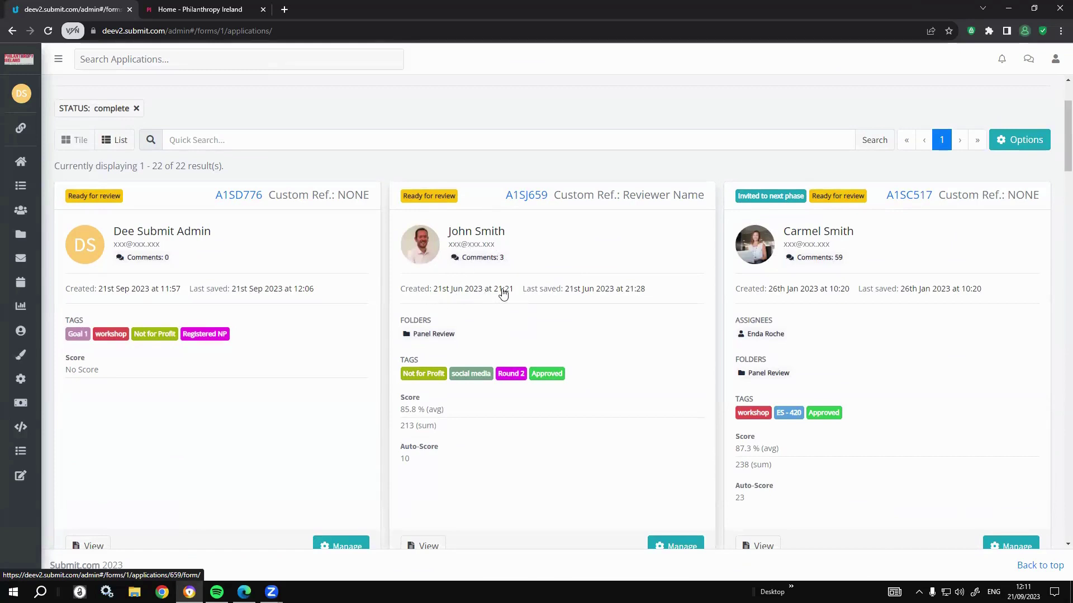
pyautogui.scroll(-1, 527, 325)
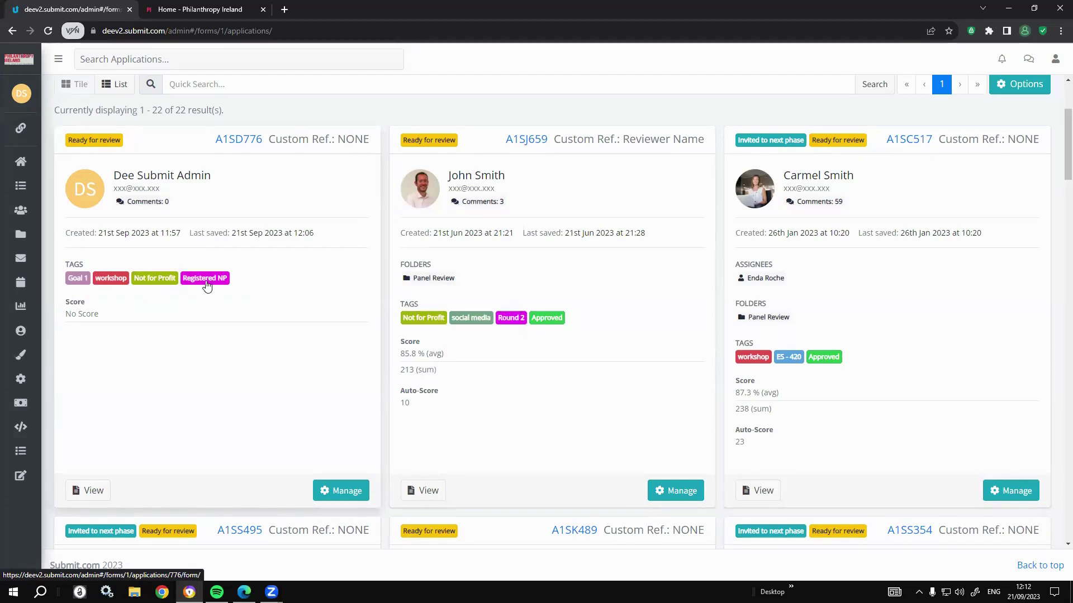
pyautogui.scroll(-1, 211, 311)
pyautogui.scroll(-5, 211, 311)
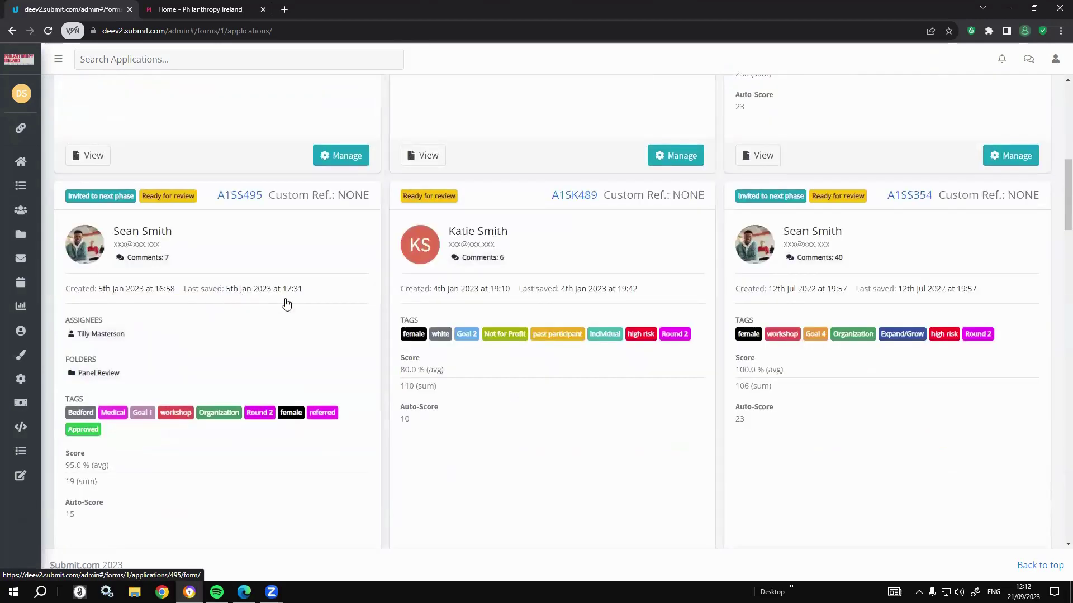
pyautogui.scroll(-1, 273, 303)
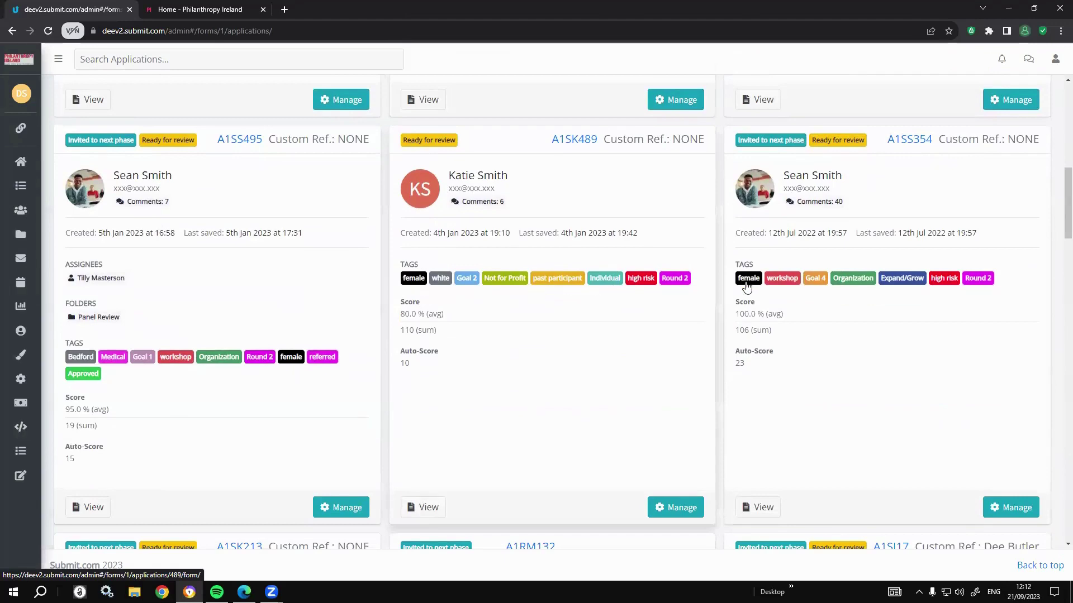
pyautogui.scroll(7, 618, 297)
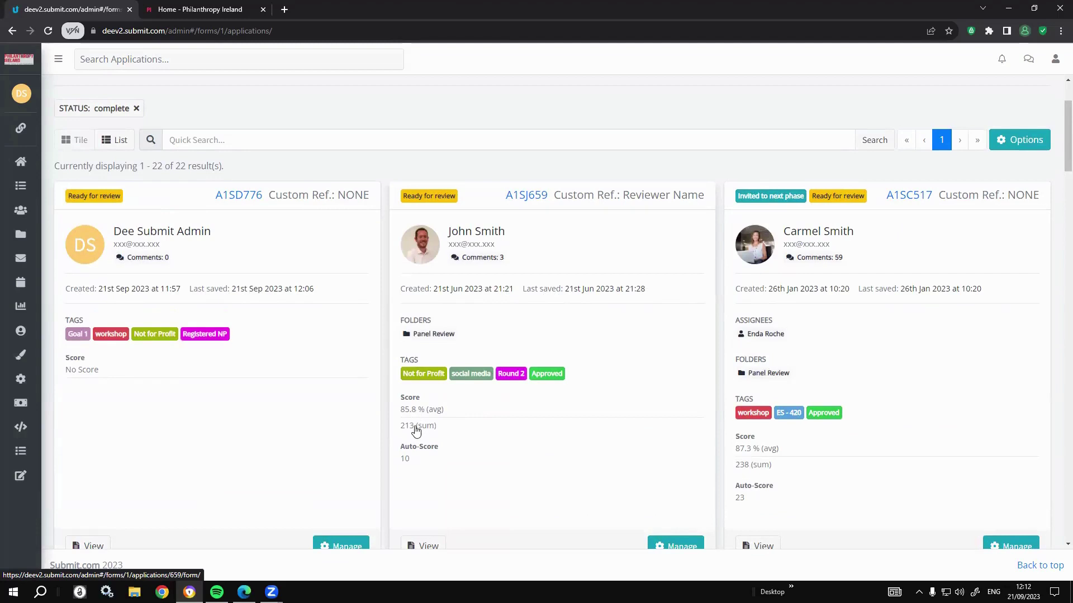
pyautogui.scroll(-2, 558, 413)
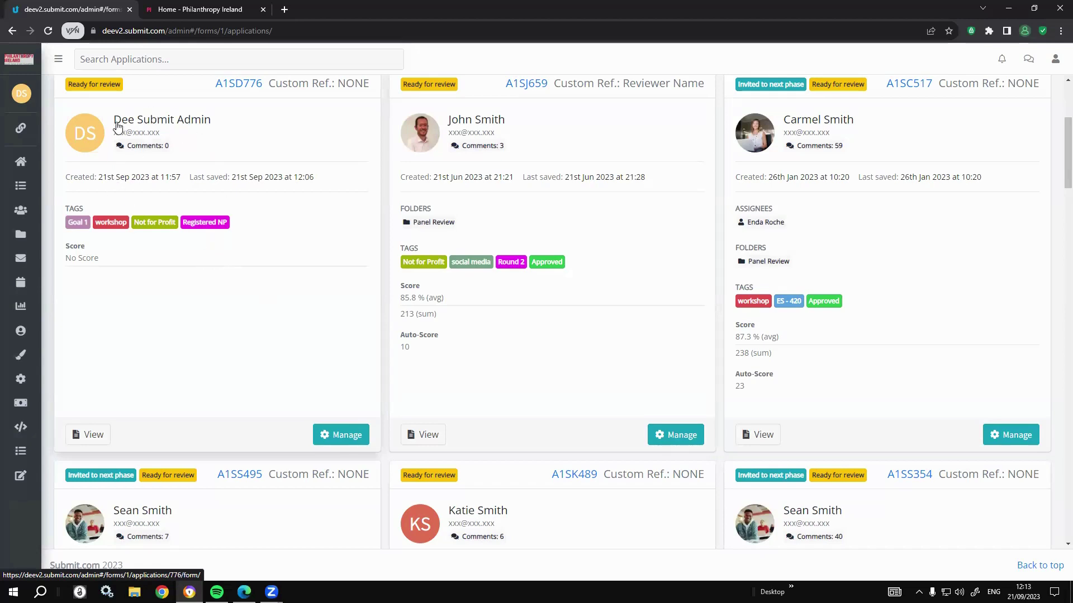
pyautogui.click(94, 440)
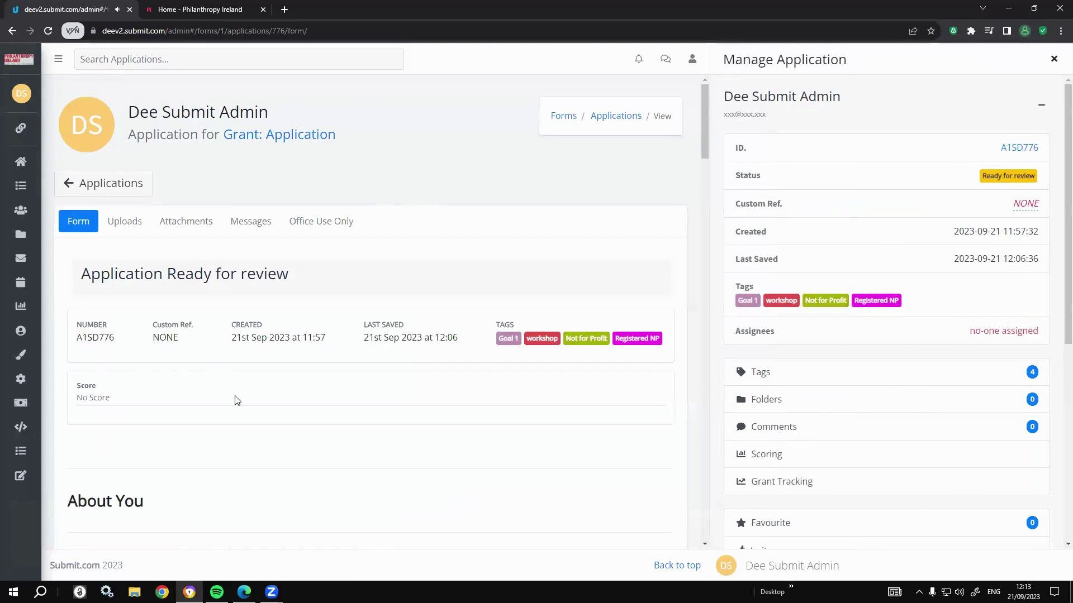
# Step: Scroll through the first application's submitted form answers
pyautogui.scroll(-20, 234, 400)
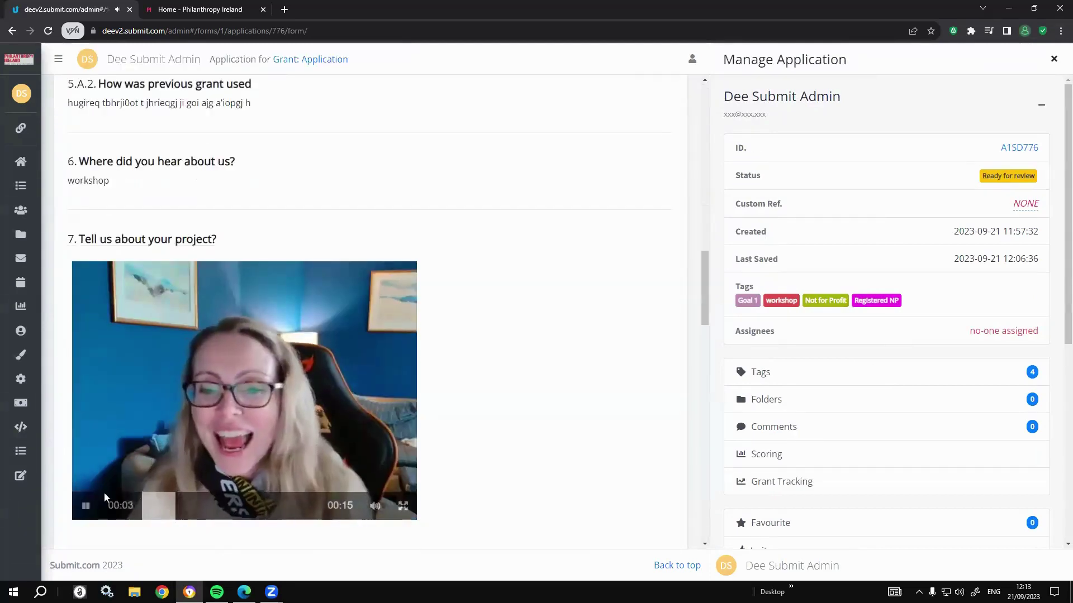
pyautogui.scroll(13, 197, 284)
pyautogui.scroll(6, 197, 284)
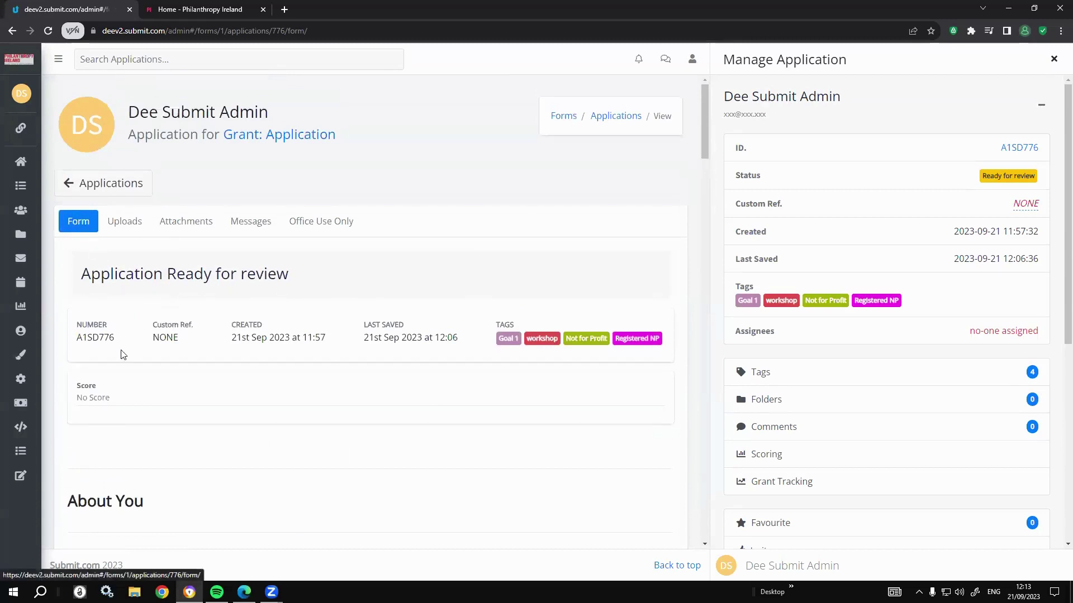
pyautogui.scroll(-3, 119, 334)
pyautogui.scroll(-4, 136, 412)
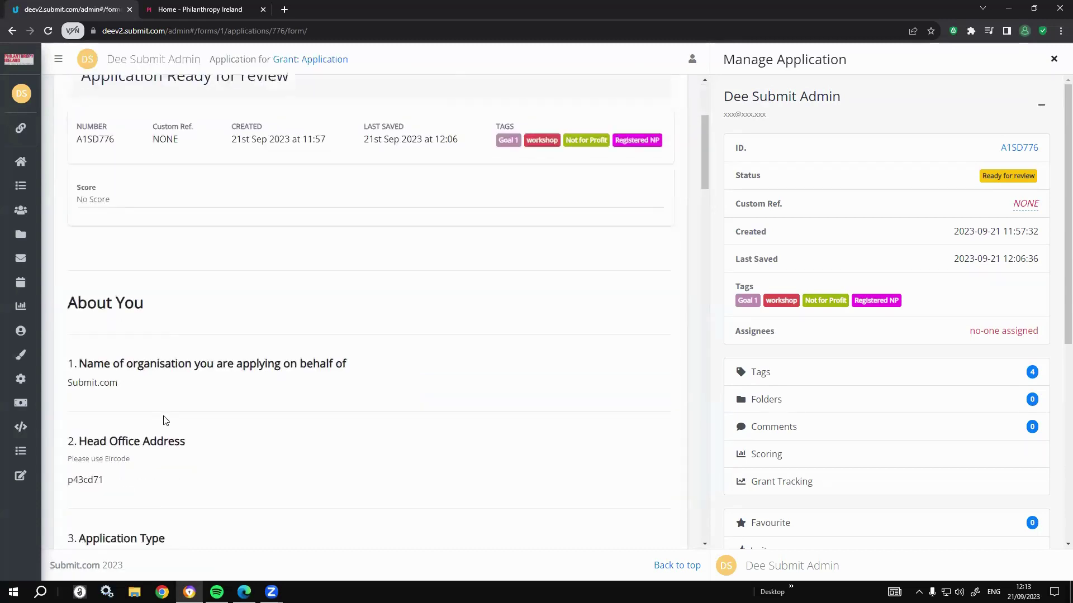
pyautogui.scroll(-8, 128, 459)
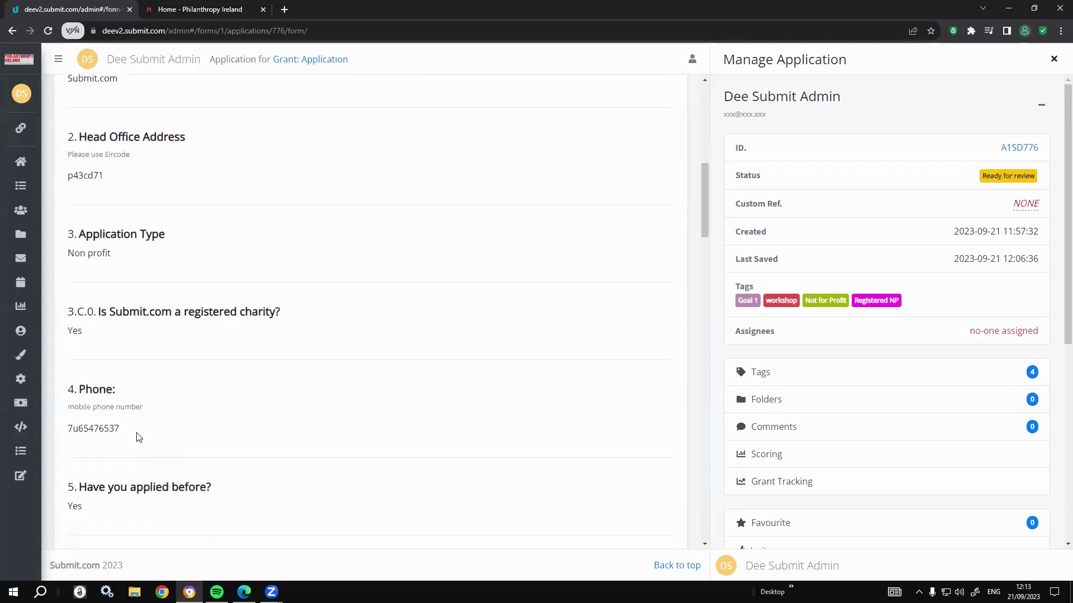
pyautogui.scroll(-11, 178, 428)
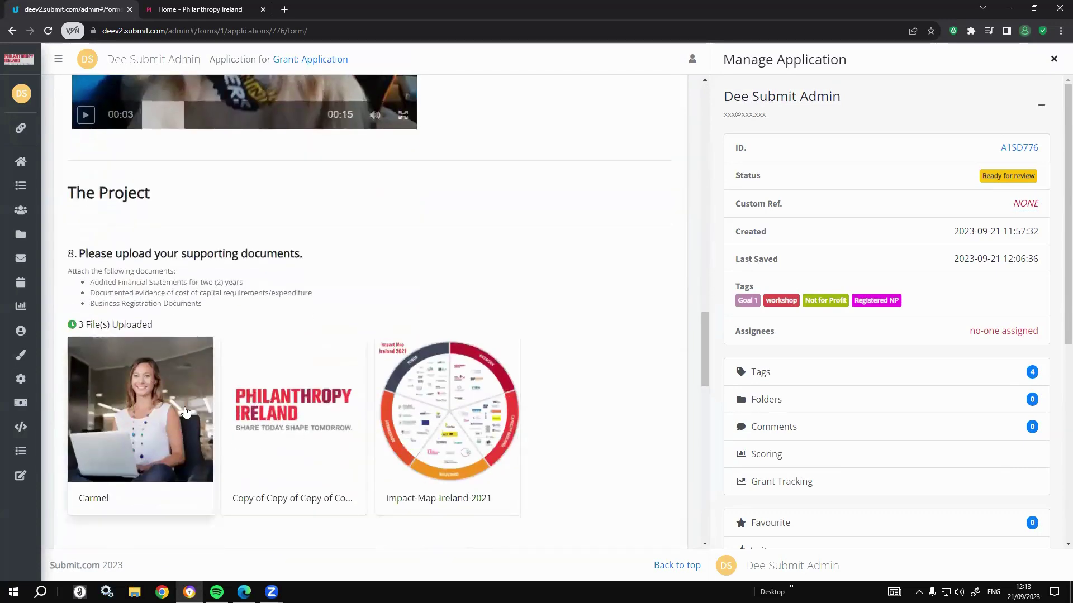
# Step: View the uploaded Carmel images full size, cycling through each document
pyautogui.click(172, 378)
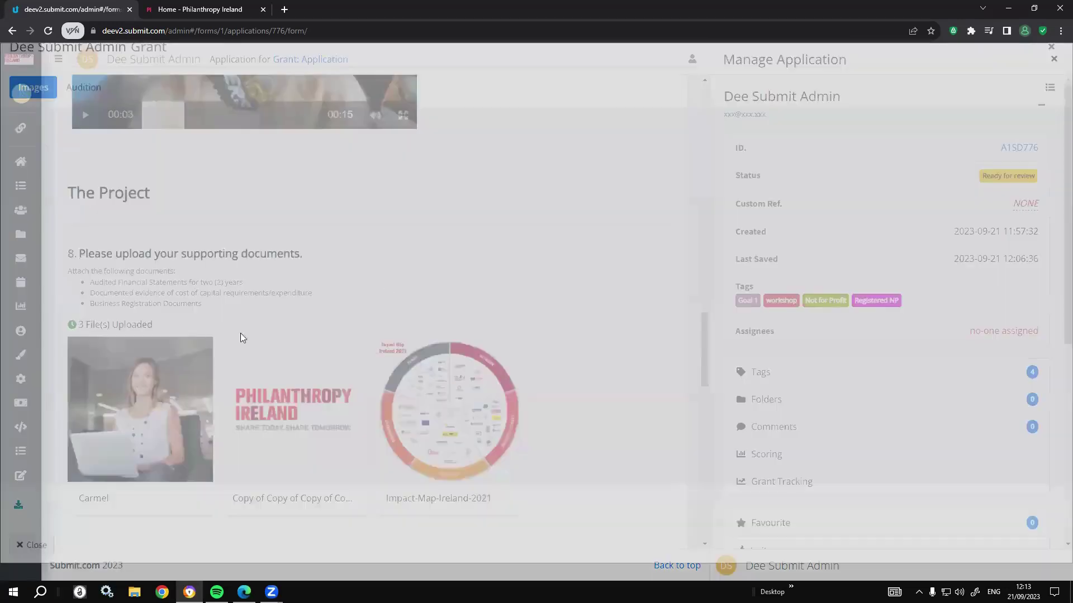
pyautogui.click(1052, 144)
pyautogui.click(1051, 144)
pyautogui.click(1050, 144)
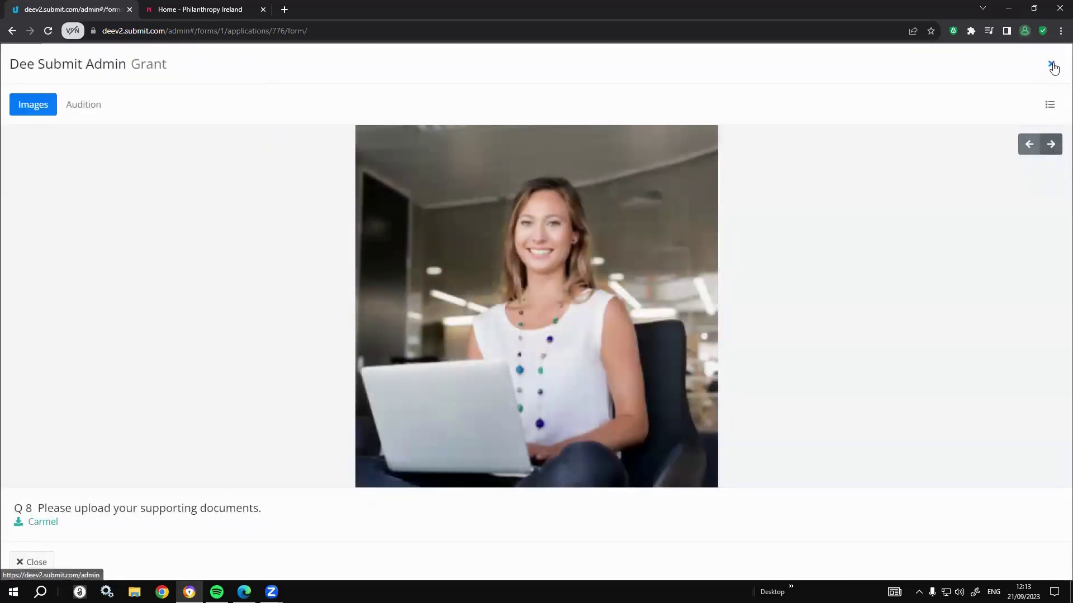
pyautogui.click(1050, 64)
# Step: Check the 1500.00 revenue, 110.00 expenditure budget and the Unverified declaration signature, then show uploads
pyautogui.scroll(-7, 282, 312)
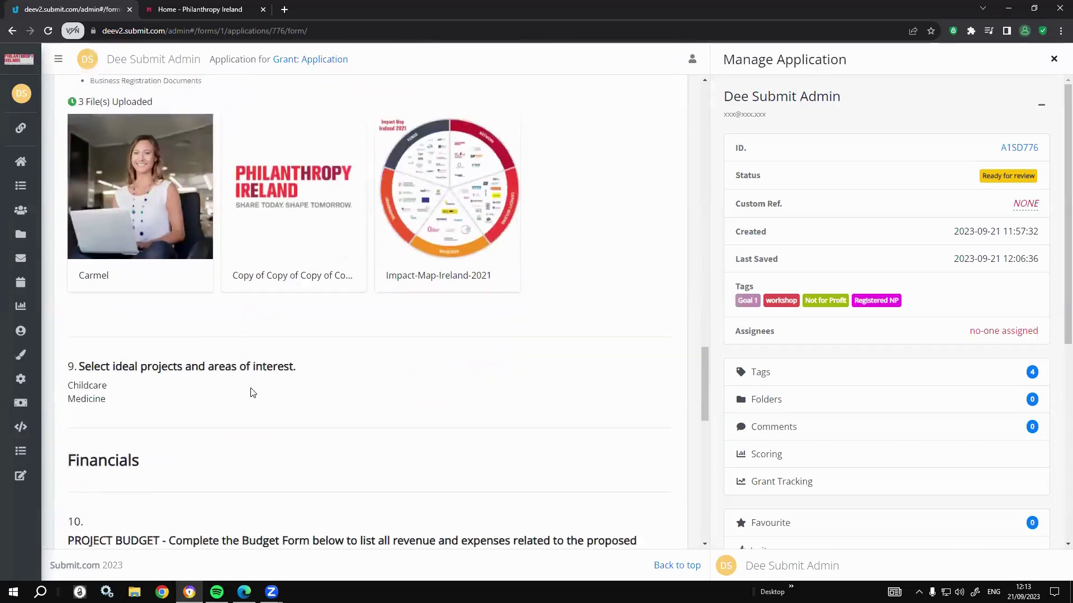
pyautogui.scroll(-4, 303, 389)
pyautogui.scroll(-3, 439, 439)
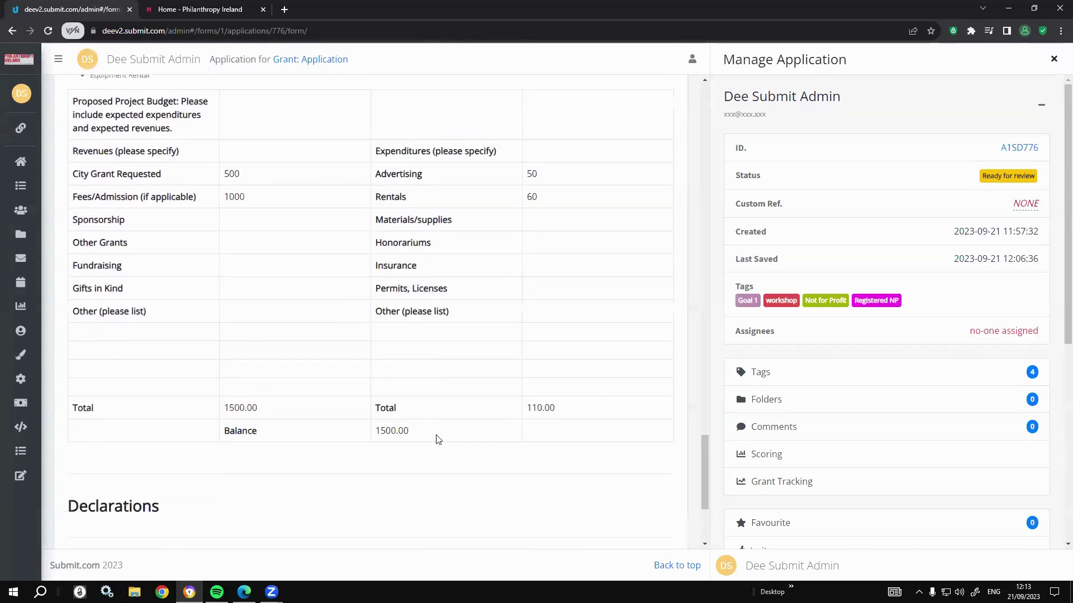
pyautogui.scroll(-3, 336, 439)
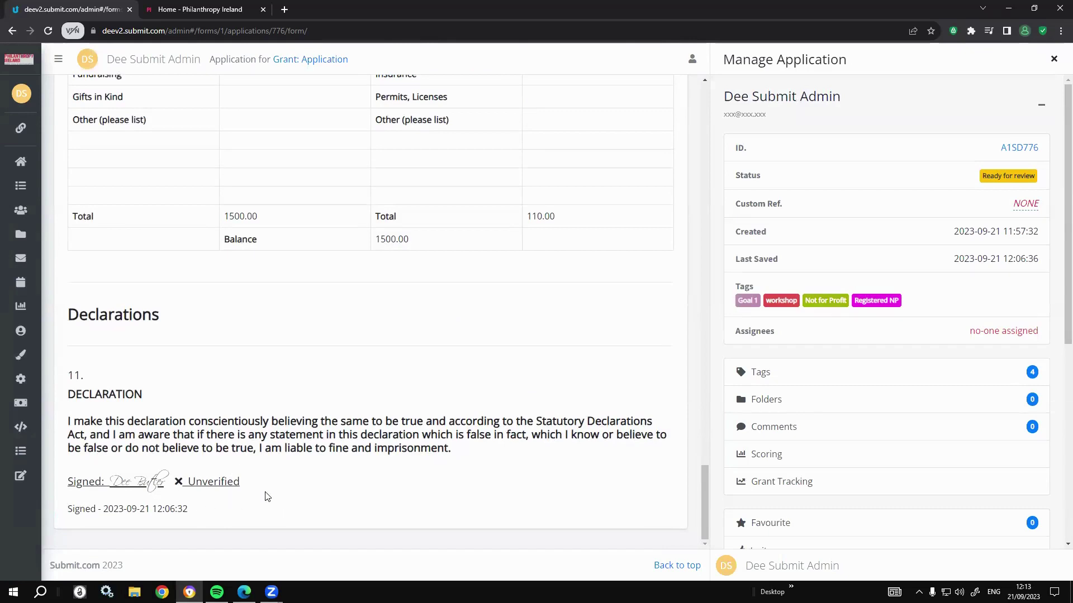
pyautogui.moveTo(251, 488); pyautogui.dragTo(178, 486)
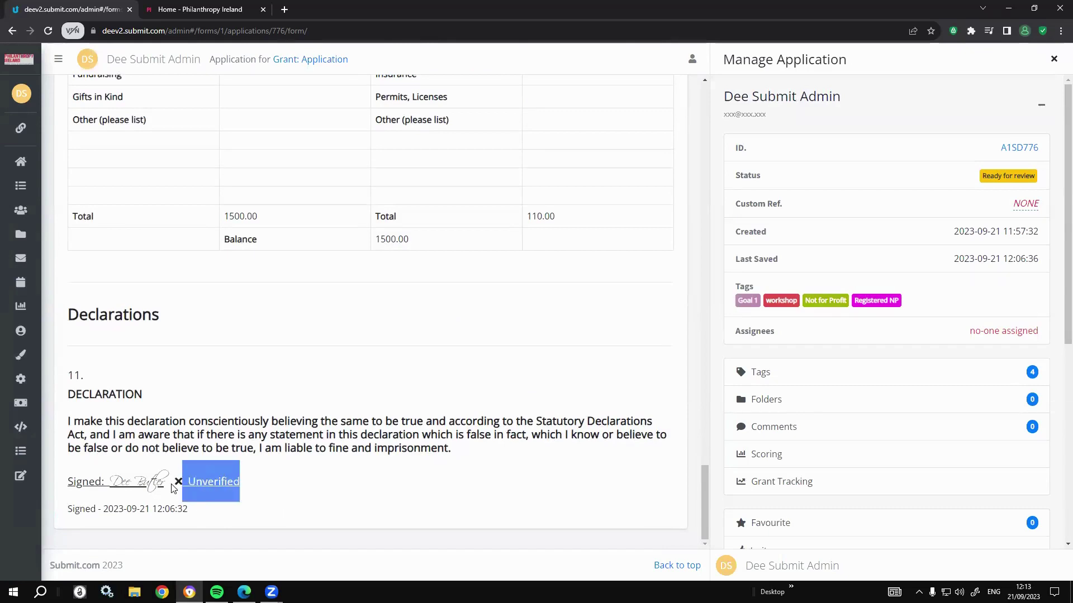
pyautogui.click(297, 492)
pyautogui.scroll(15, 321, 427)
pyautogui.scroll(20, 324, 427)
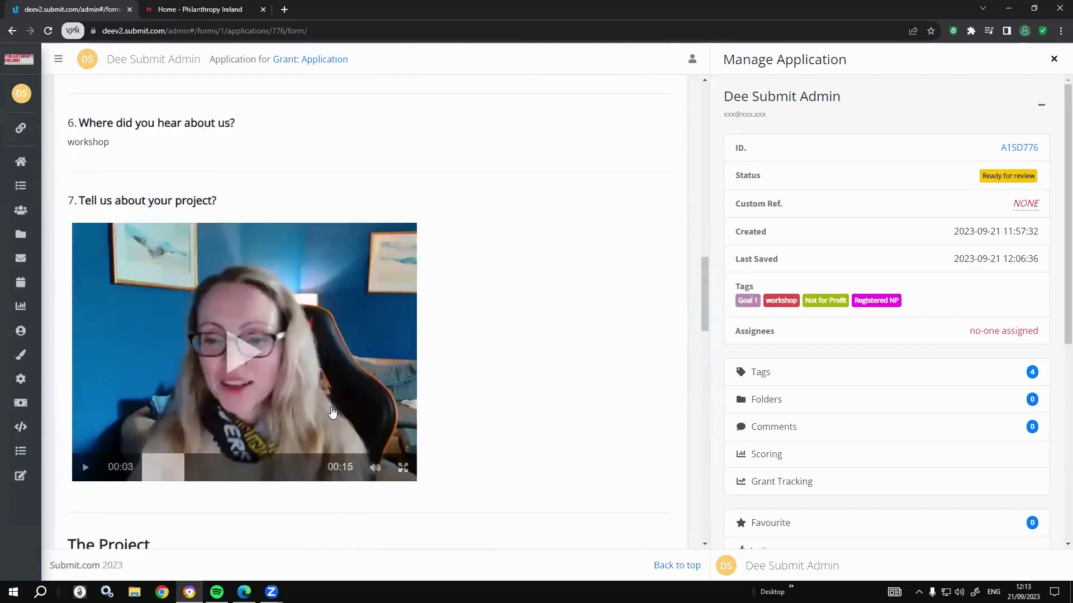
pyautogui.scroll(5, 343, 386)
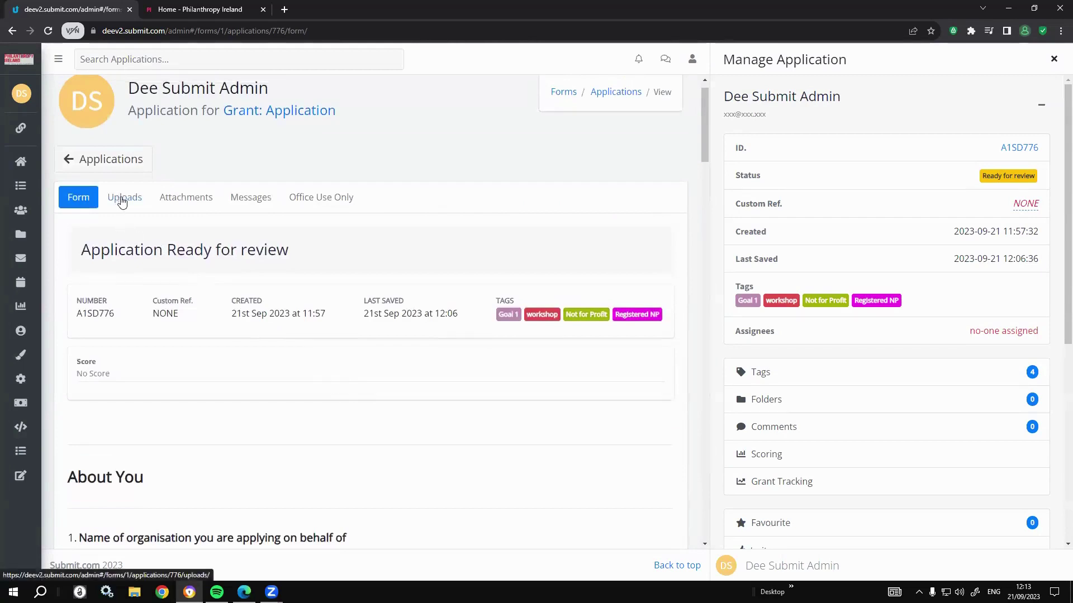
pyautogui.click(119, 203)
# Step: Check the attachments, then open the applicant's 'need help' message under Messages
pyautogui.click(198, 202)
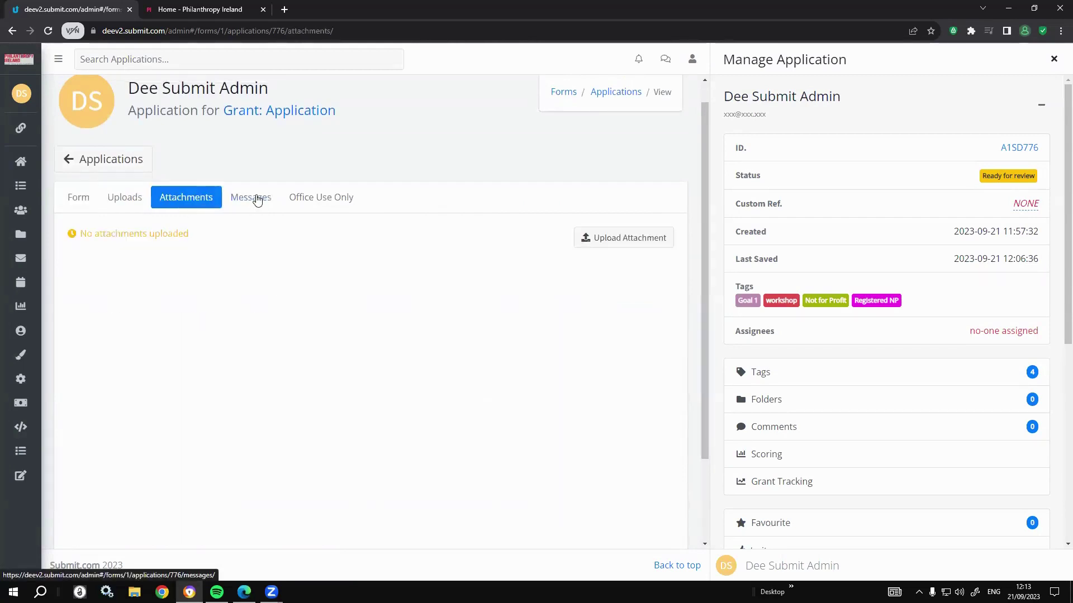
pyautogui.click(256, 200)
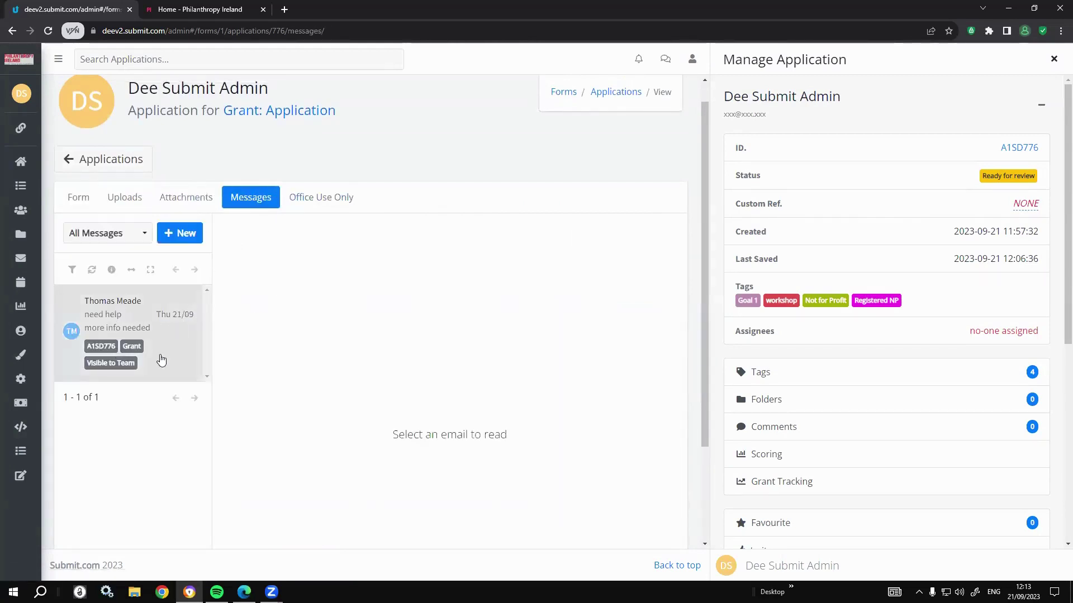
pyautogui.scroll(-1, 169, 346)
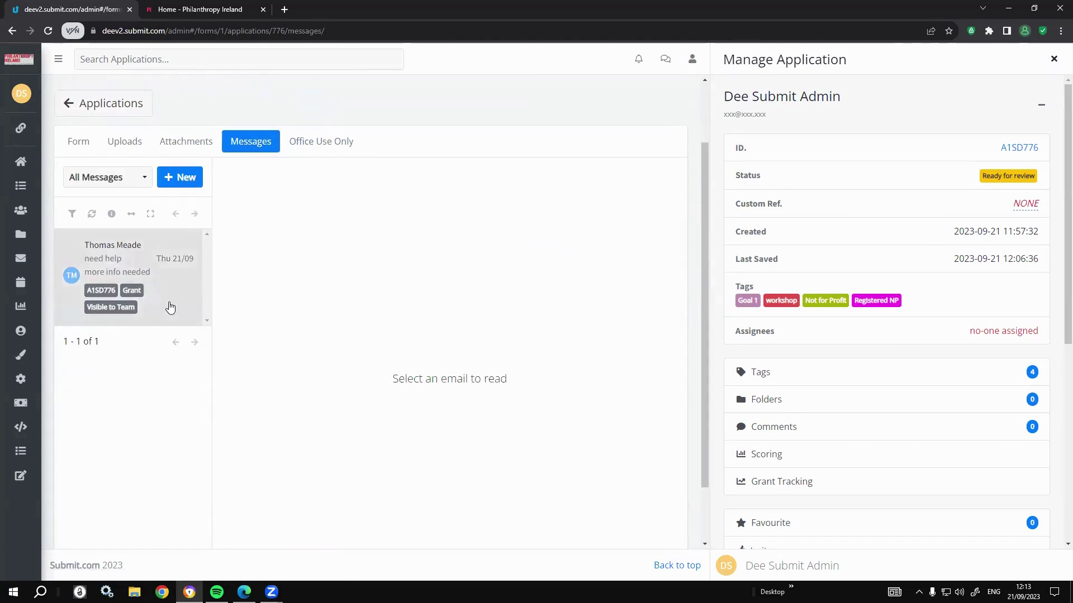
pyautogui.scroll(-1, 399, 324)
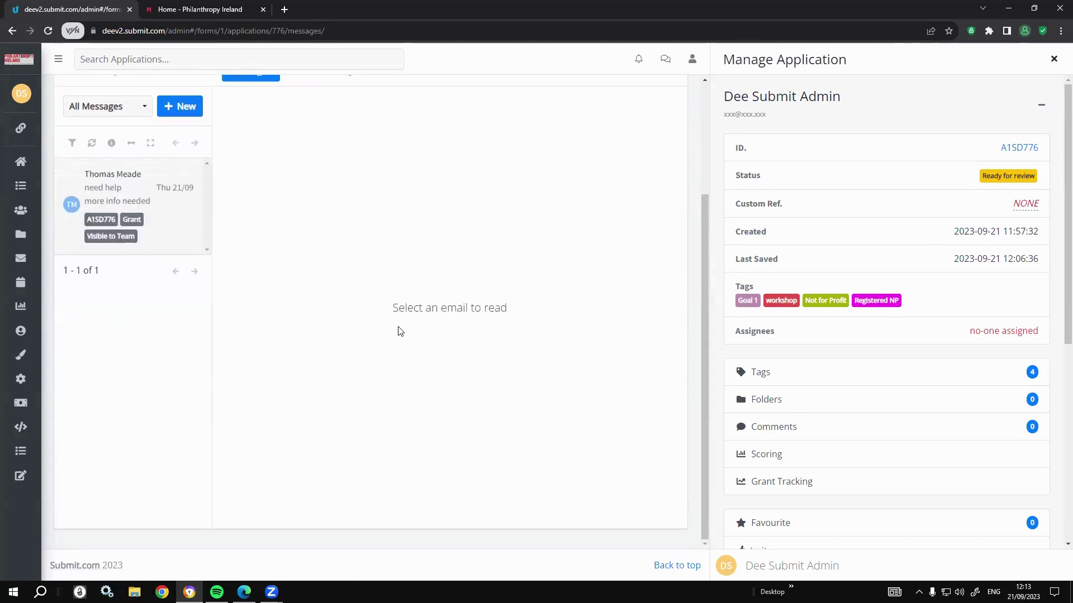
pyautogui.click(144, 218)
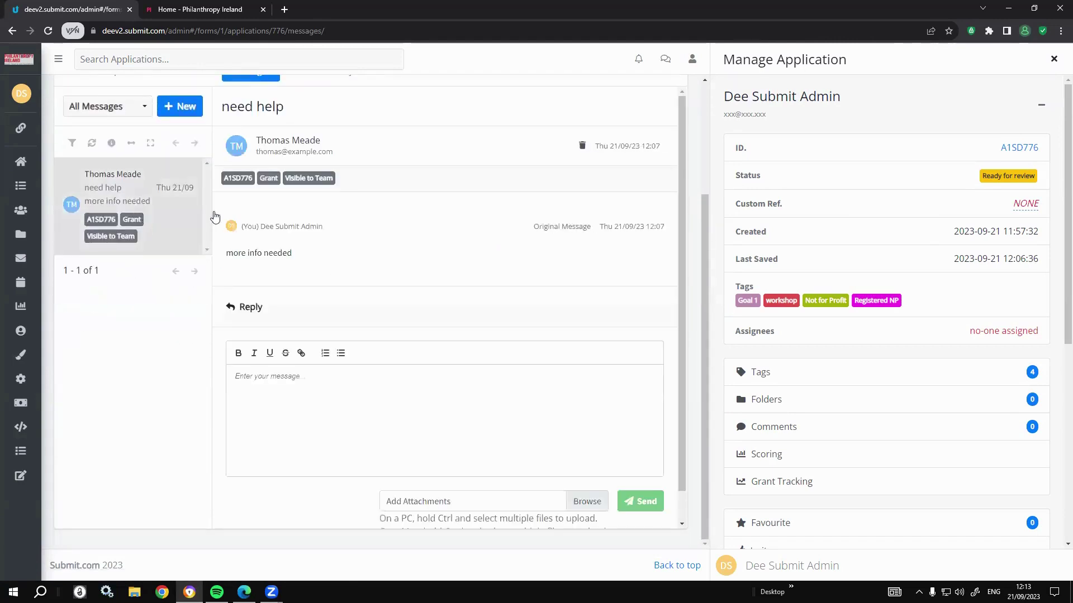
# Step: Reply 'Hi How can i help?' with 'help?' linked, and send it
pyautogui.click(279, 366)
pyautogui.write('Hi')
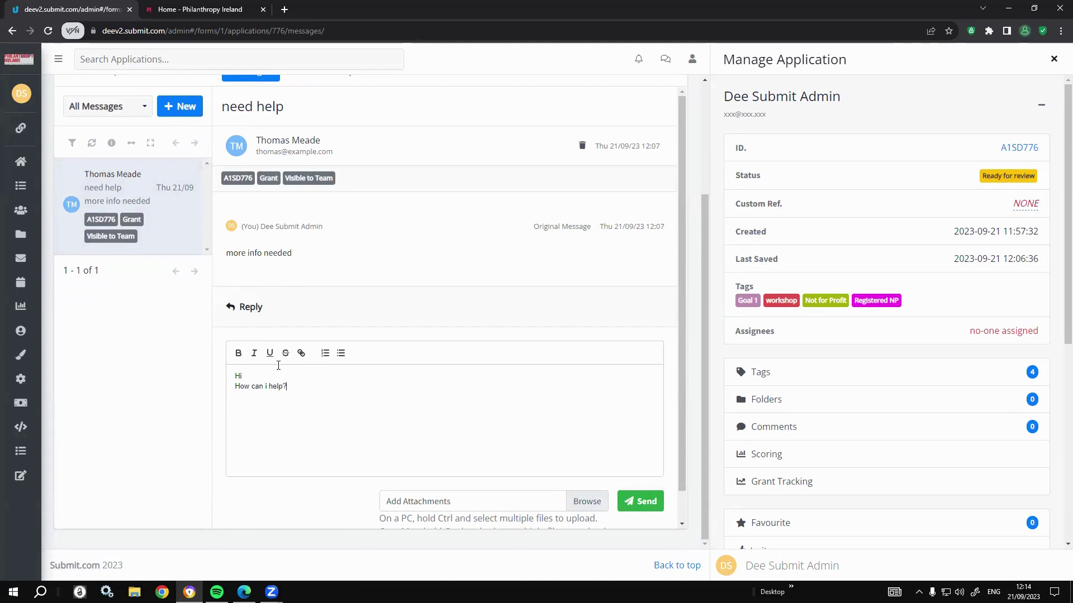
pyautogui.moveTo(308, 385); pyautogui.dragTo(273, 386)
pyautogui.click(301, 353)
pyautogui.click(348, 407)
pyautogui.scroll(-1, 463, 464)
pyautogui.click(639, 469)
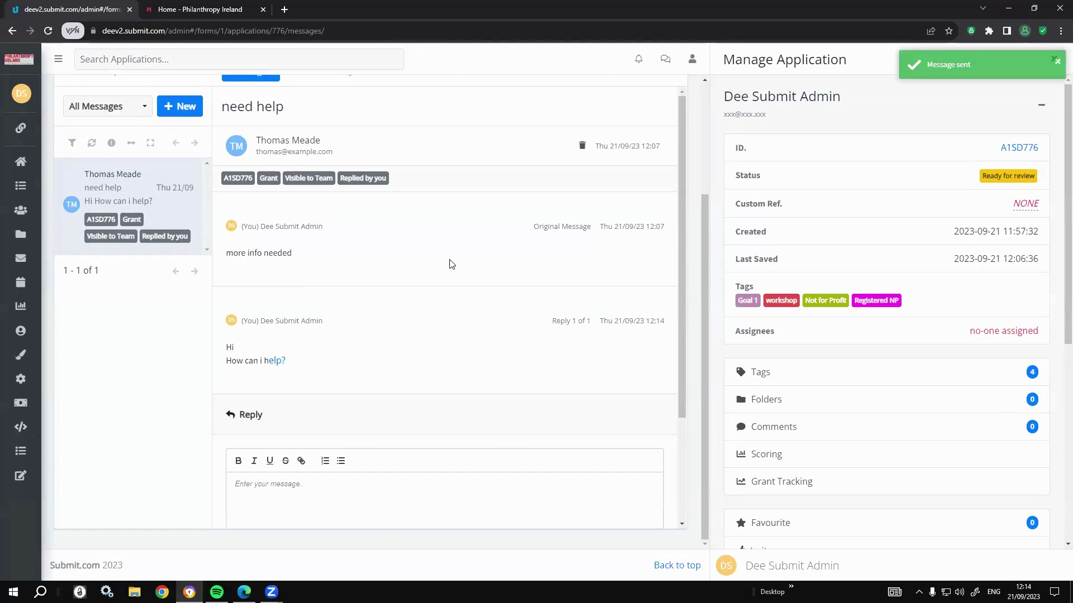
pyautogui.scroll(3, 340, 285)
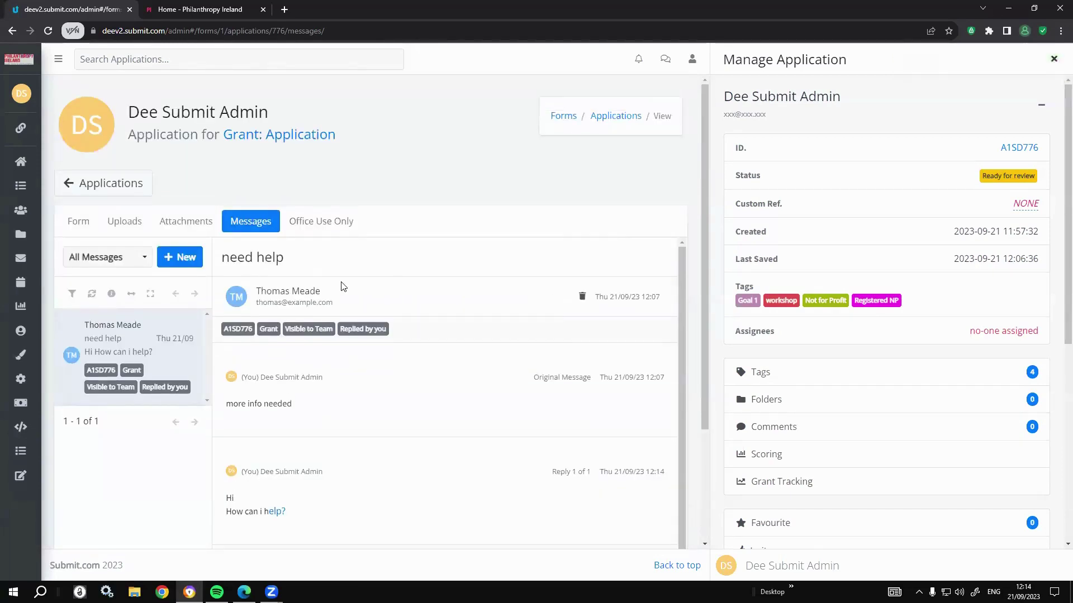
# Step: Review the Office Use Only section and form answers, pausing the project video
pyautogui.click(311, 225)
pyautogui.click(85, 223)
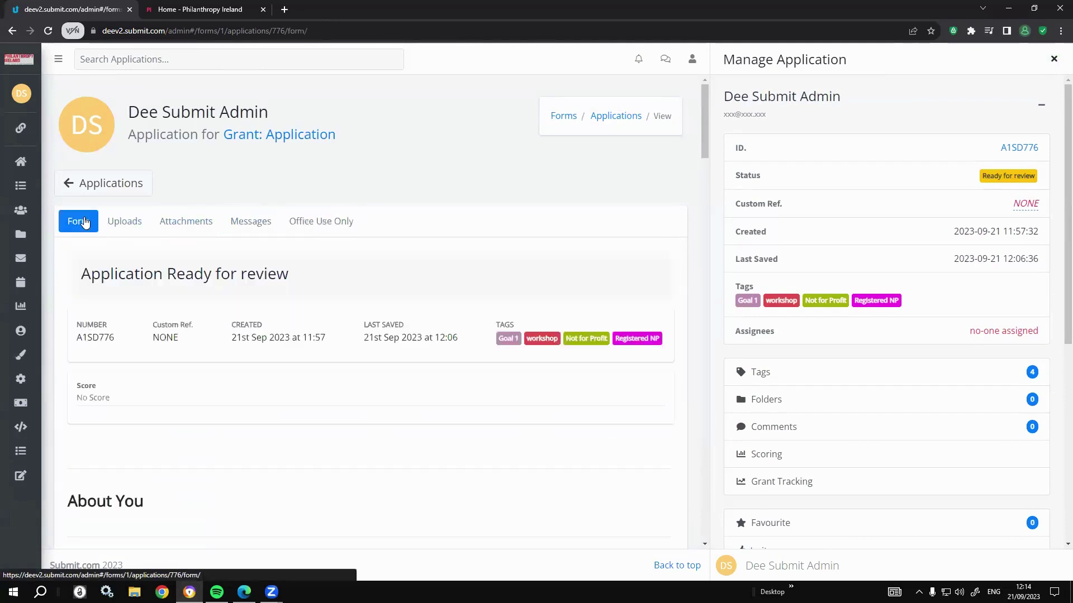
pyautogui.scroll(-20, 263, 435)
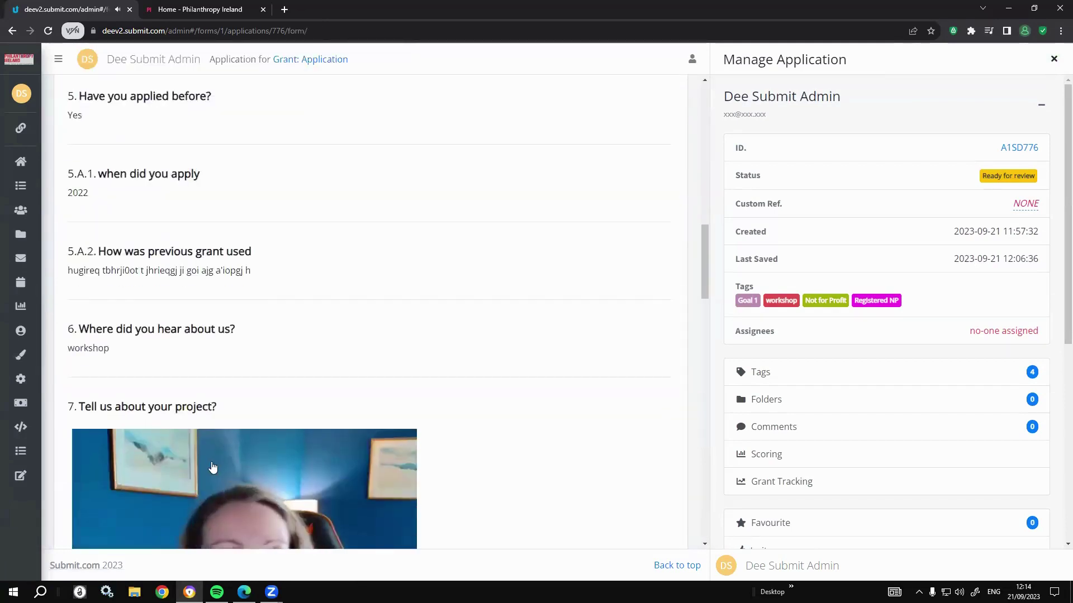
pyautogui.click(86, 394)
pyautogui.scroll(20, 447, 276)
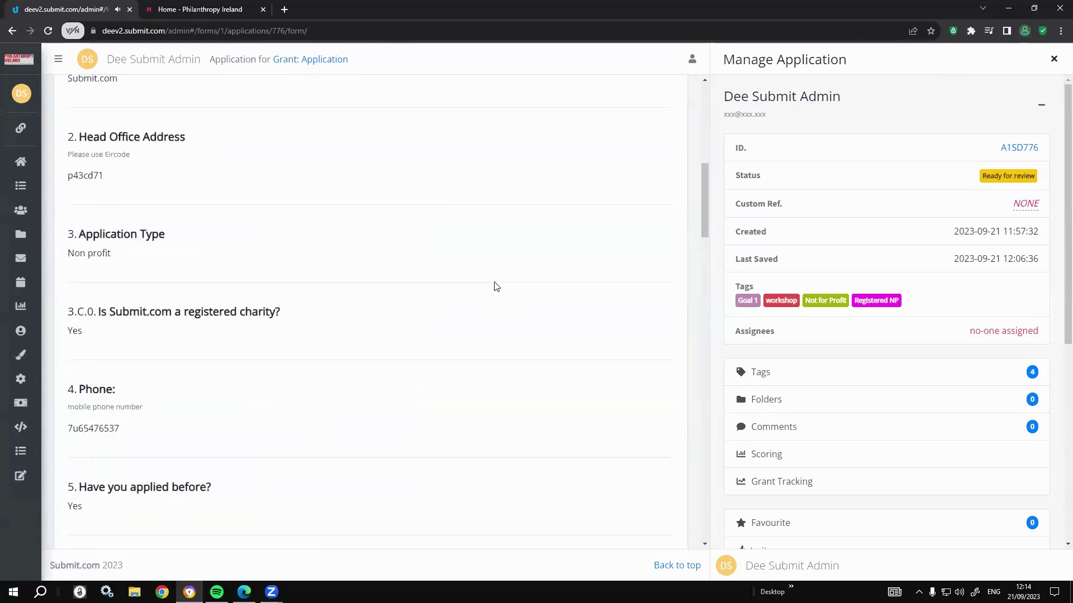
pyautogui.scroll(3, 385, 239)
pyautogui.scroll(-10, 328, 376)
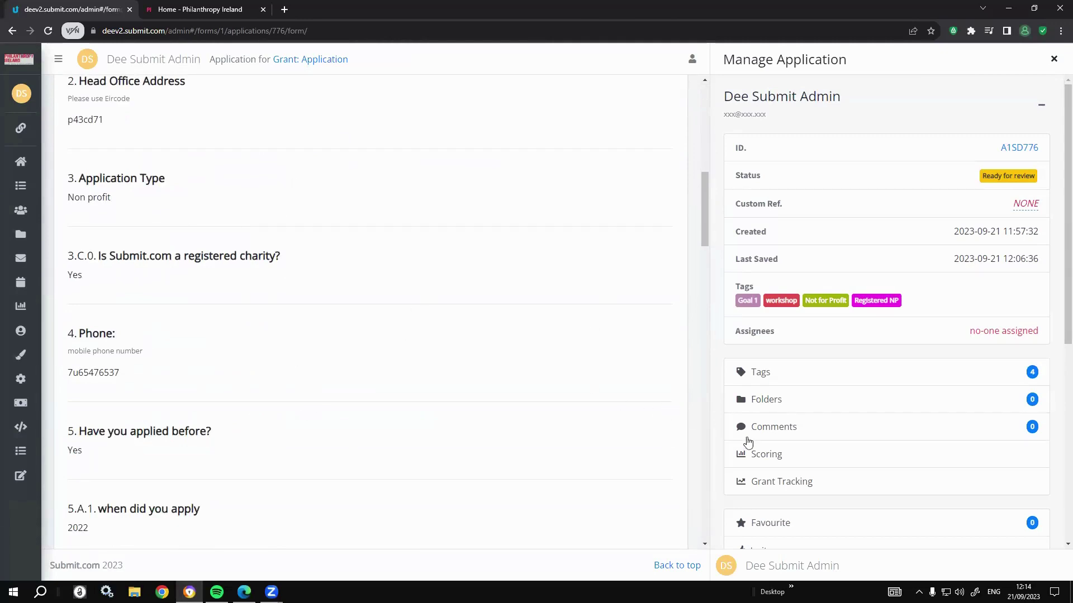
# Step: Score Presentation 8/10, Category 94/100 with a saved note, and Video Presentation 45/50
pyautogui.click(764, 456)
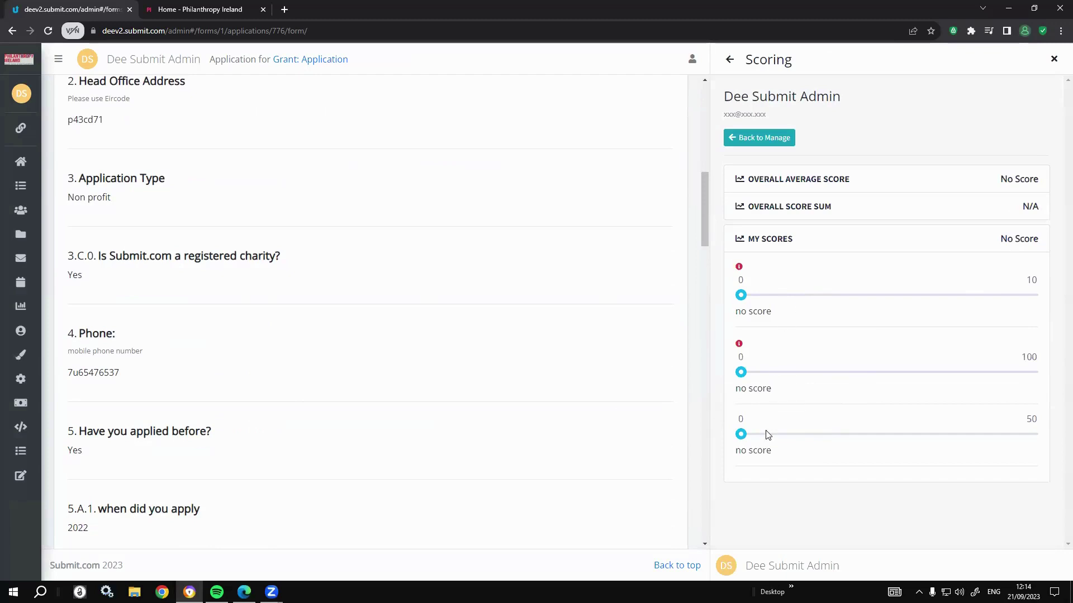
pyautogui.click(979, 295)
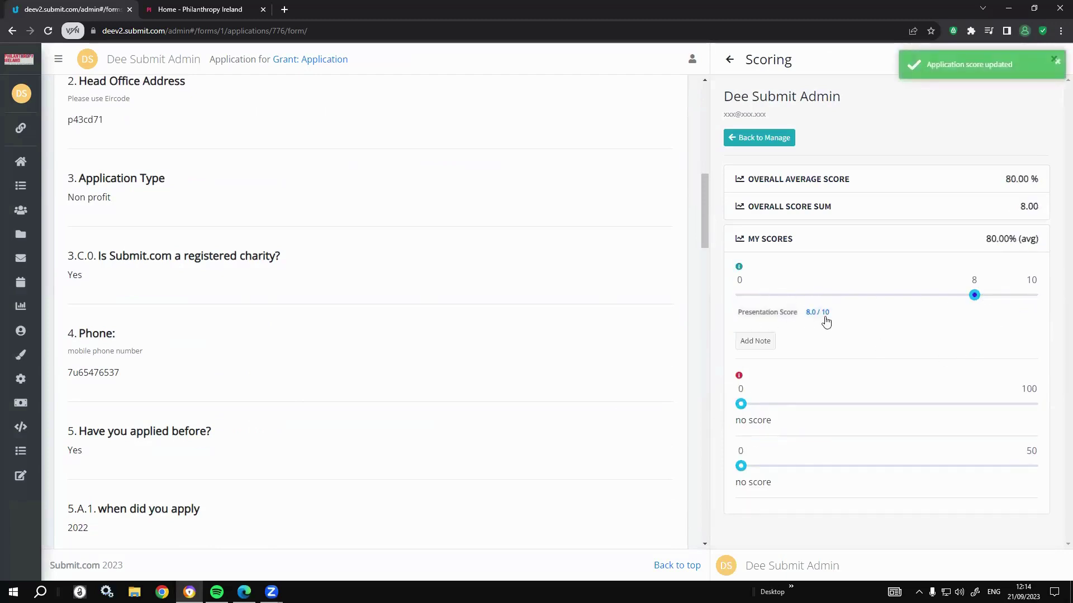
pyautogui.click(1016, 404)
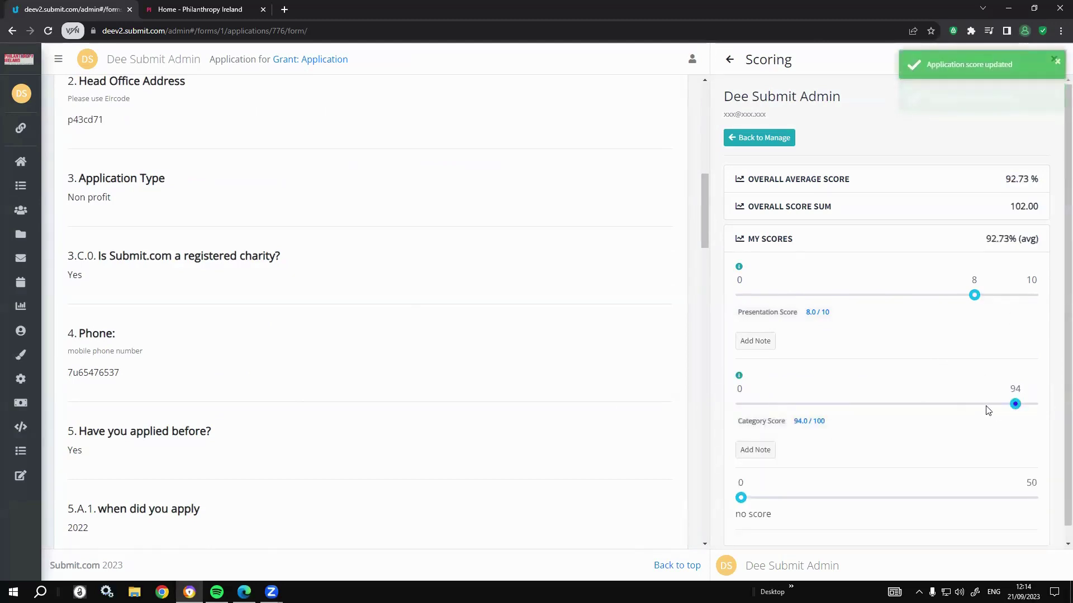
pyautogui.click(755, 450)
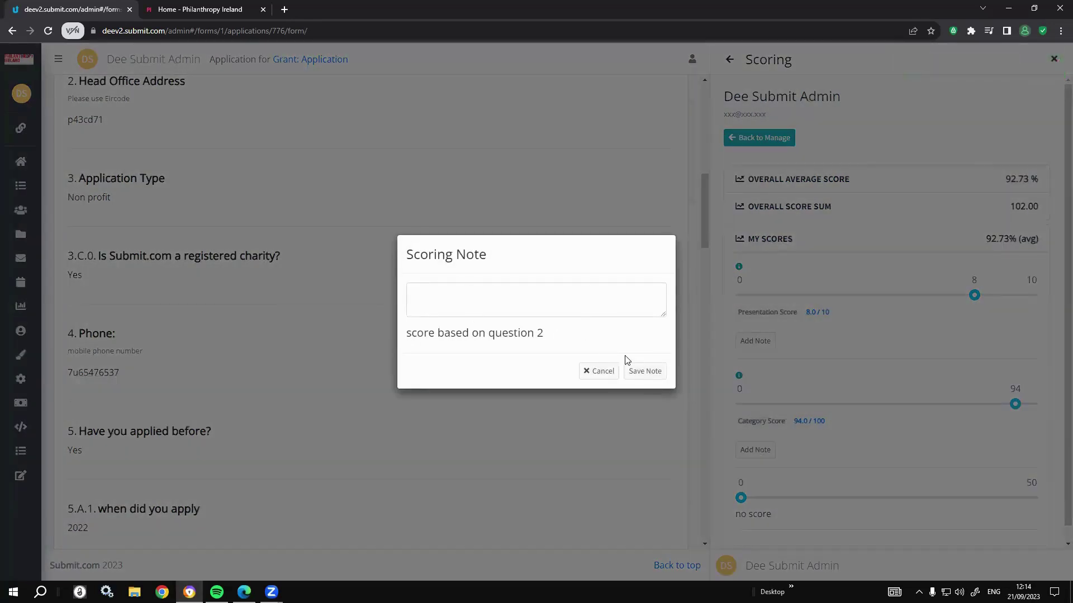
pyautogui.write('notes')
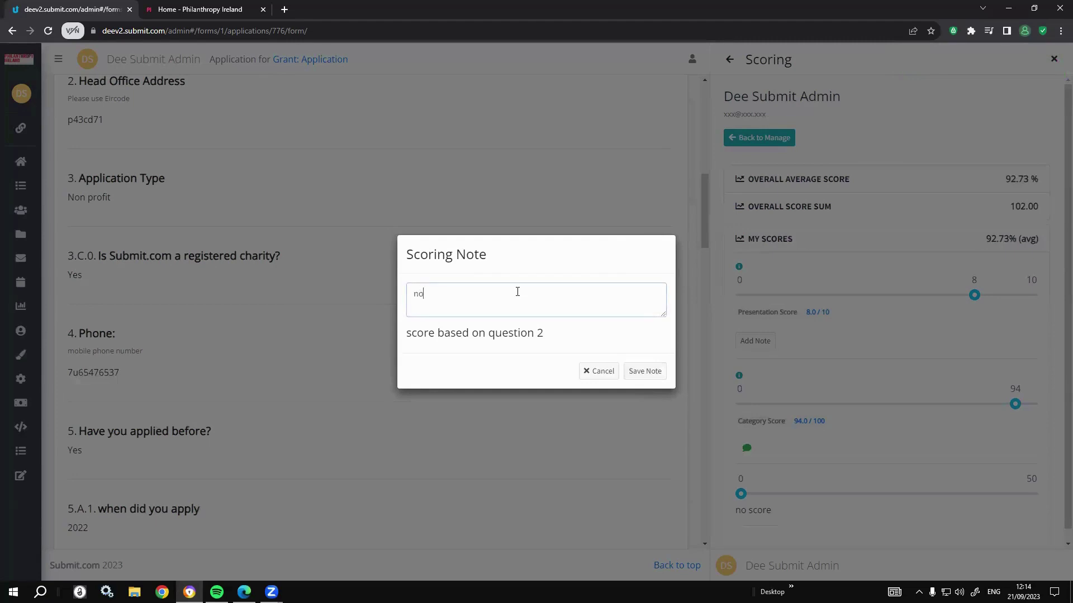
pyautogui.click(646, 372)
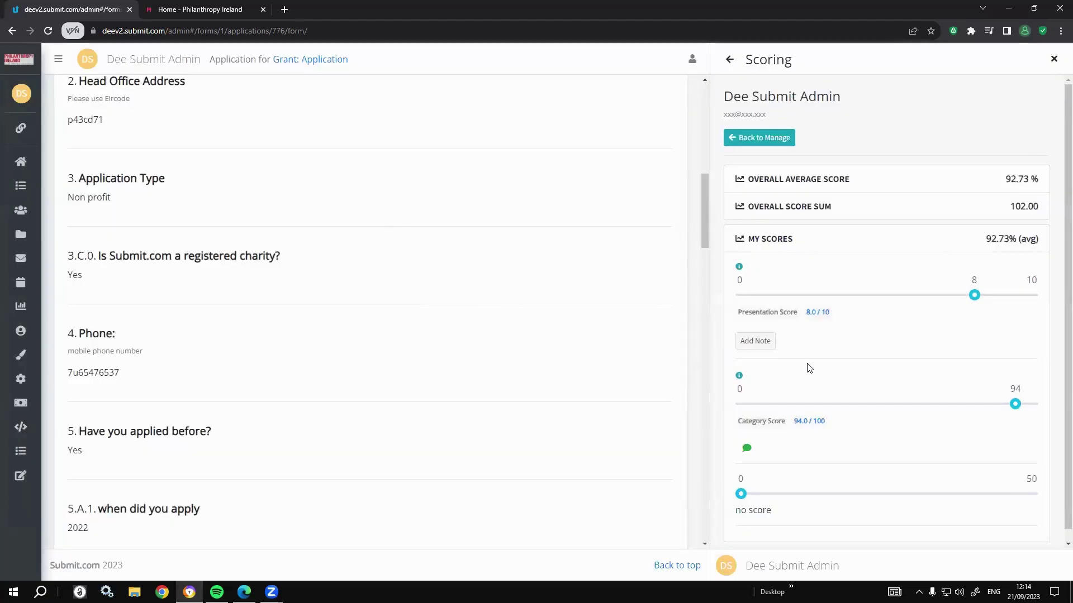
pyautogui.click(1003, 494)
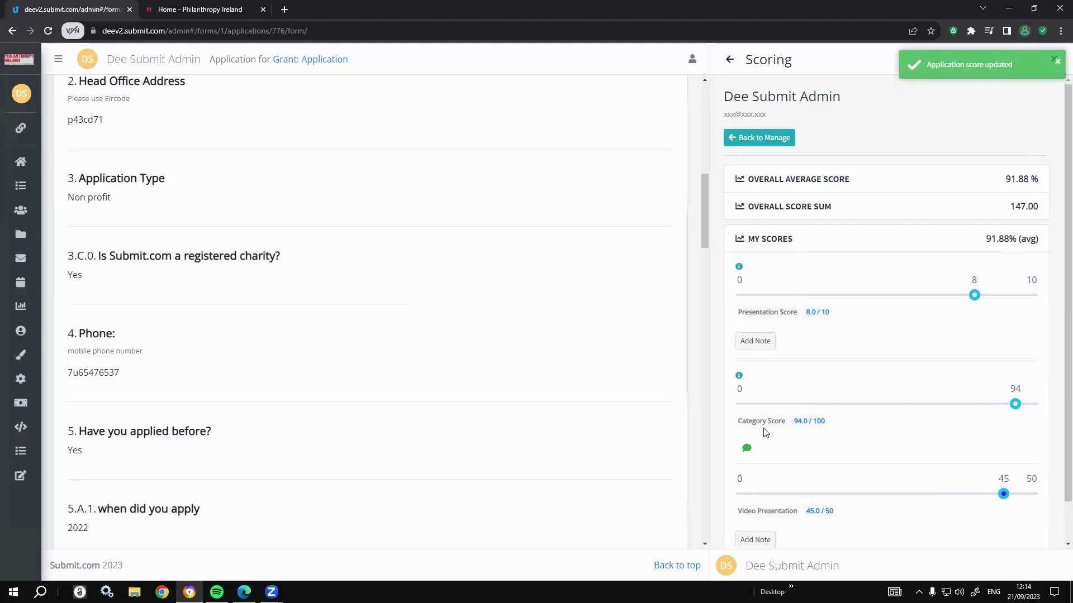
# Step: Open and dismiss unsaved notes for Video Presentation and Presentation Score, reading the 1–10 guidance
pyautogui.click(756, 341)
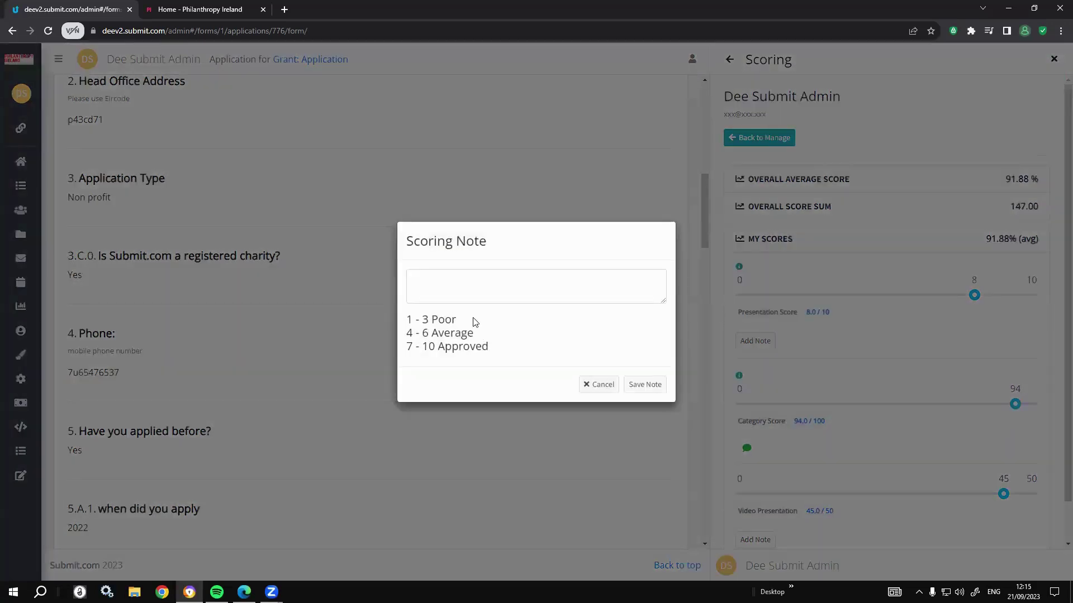
pyautogui.click(599, 385)
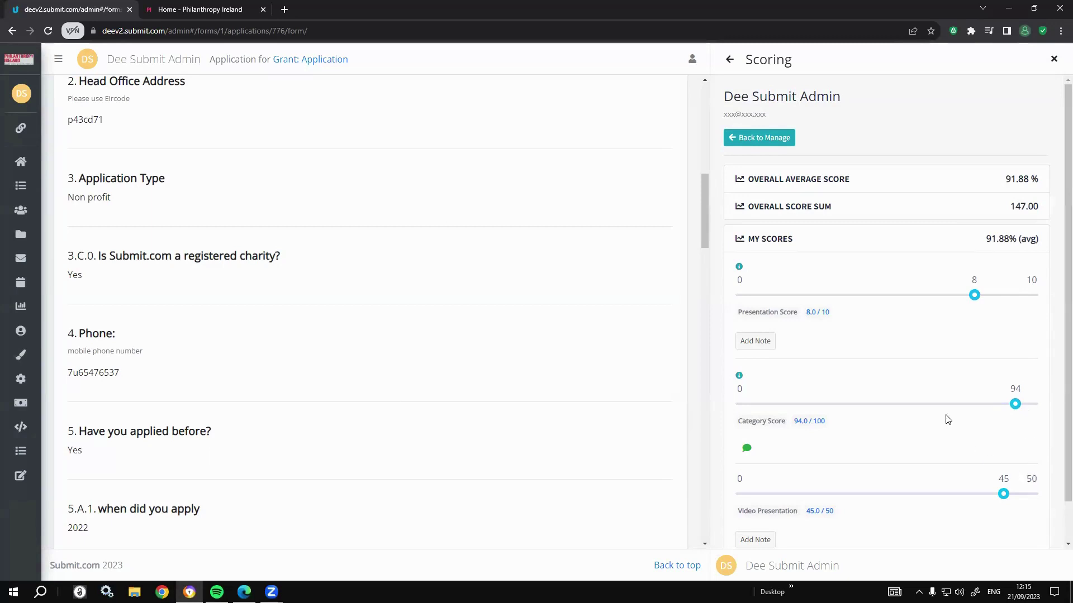
pyautogui.moveTo(739, 315); pyautogui.dragTo(801, 322)
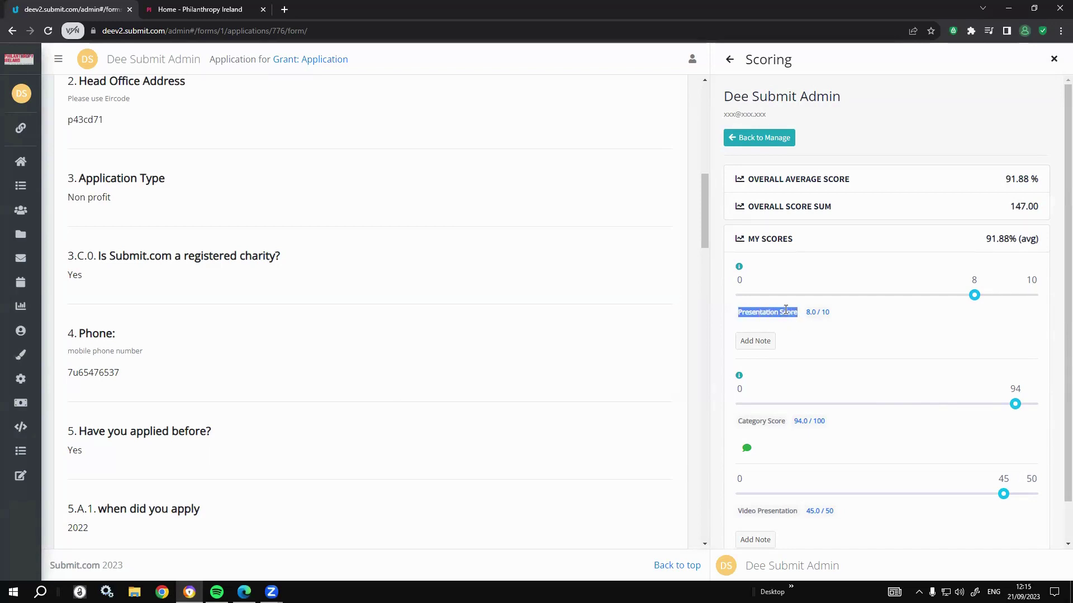
pyautogui.click(765, 342)
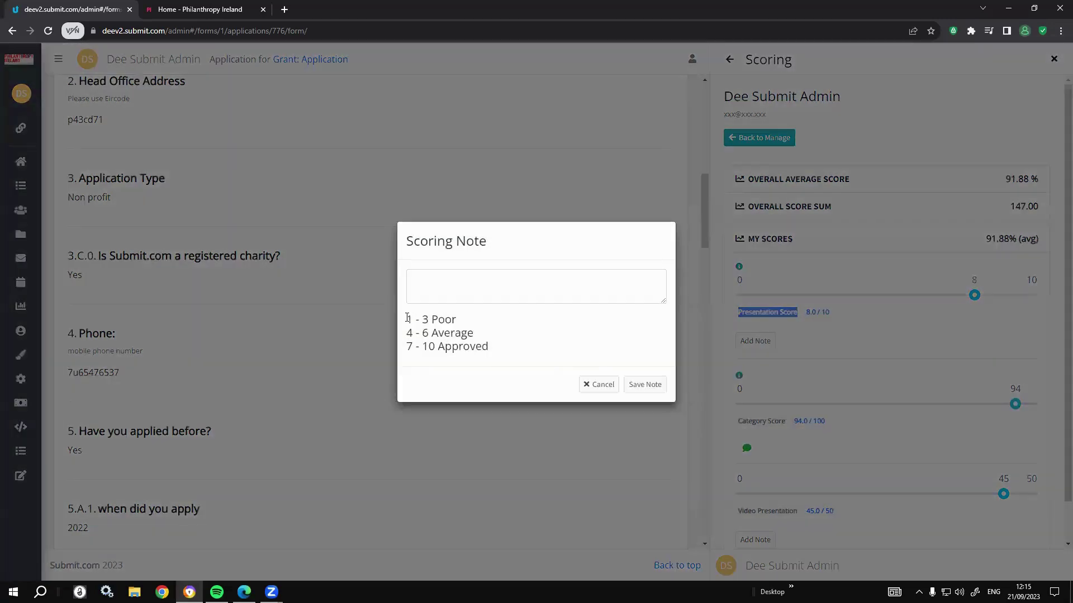
pyautogui.moveTo(407, 316); pyautogui.dragTo(501, 352)
pyautogui.click(500, 352)
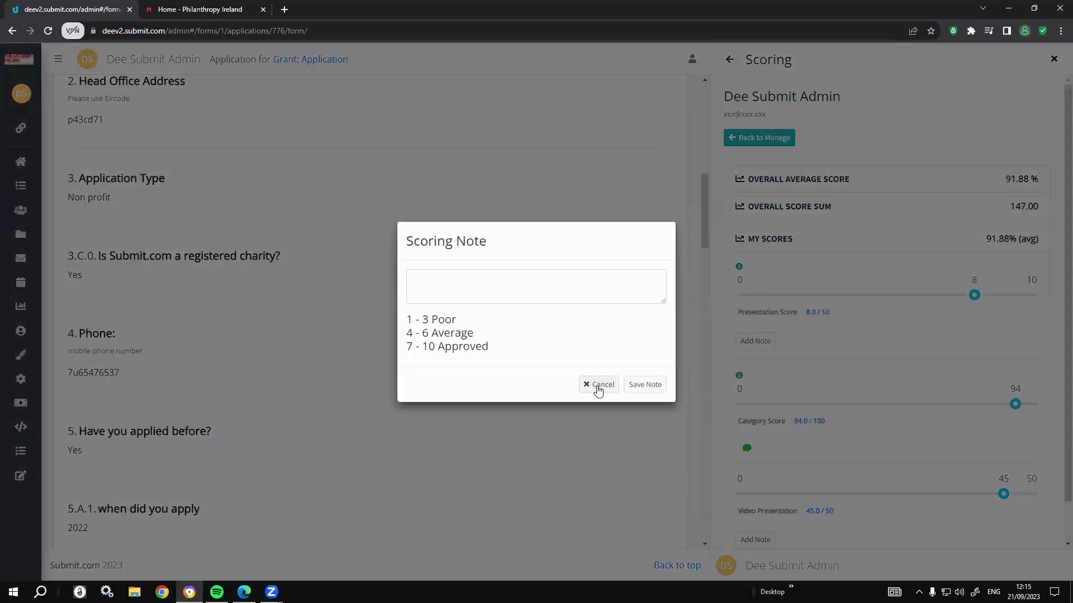
pyautogui.click(598, 386)
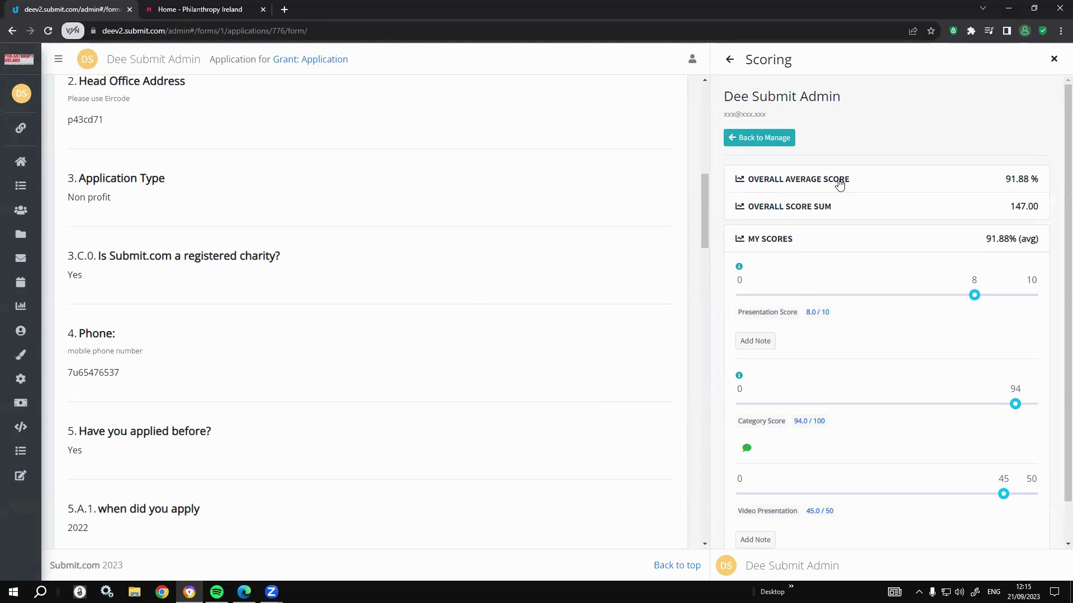
# Step: Check the 91.88% average score breakdown, close it, and return to the Grant application list
pyautogui.click(1018, 184)
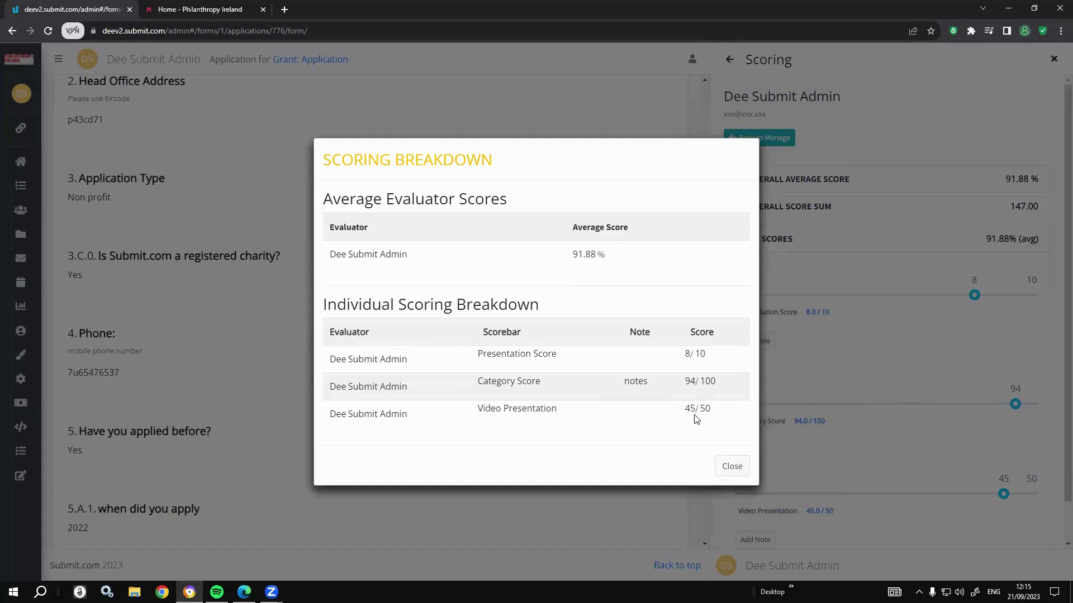
pyautogui.click(732, 466)
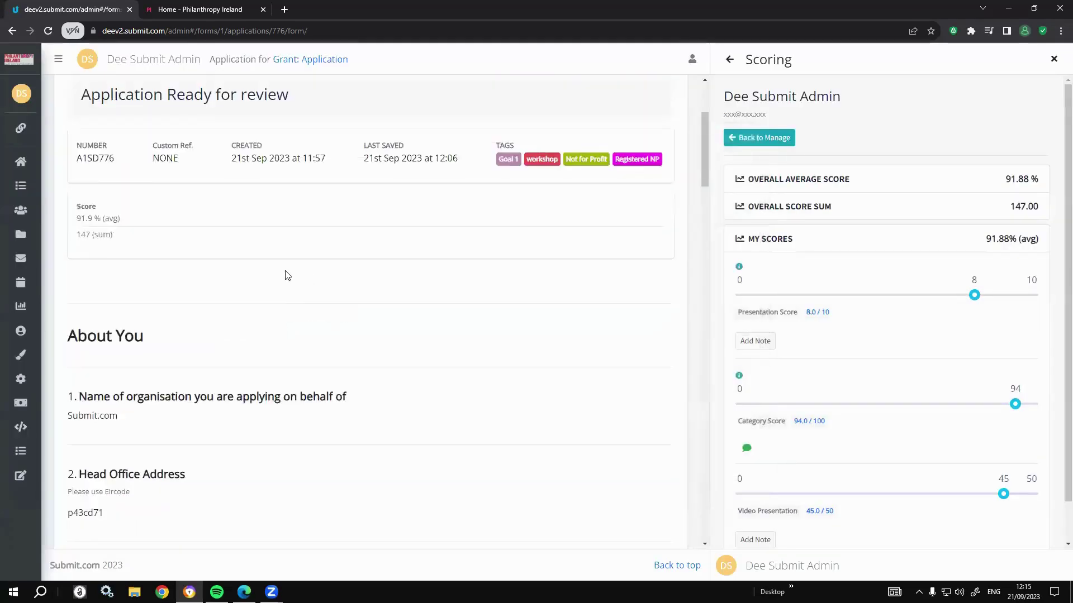
pyautogui.scroll(4, 309, 280)
pyautogui.click(106, 182)
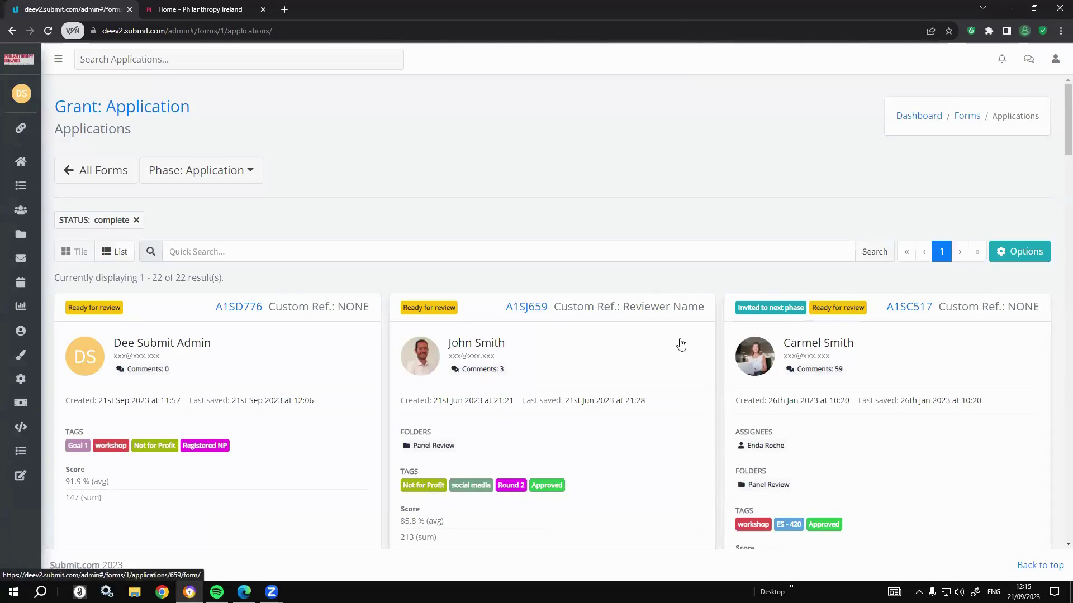
# Step: Open the Approved application filed in Panel Review in a new tab and show its scoring
pyautogui.scroll(-6, 902, 423)
pyautogui.middleClick(778, 357)
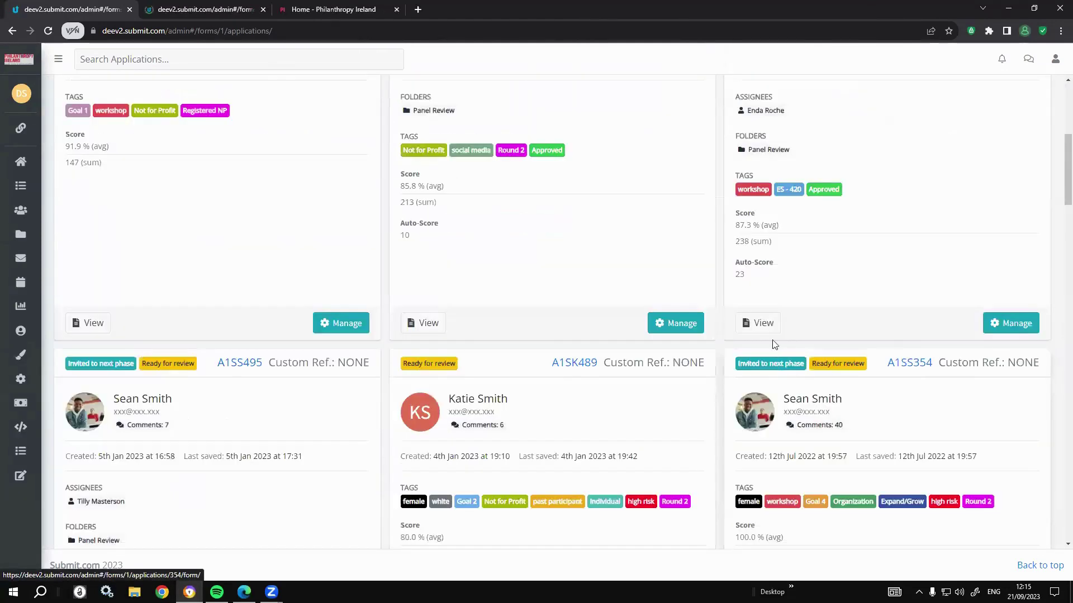
pyautogui.click(760, 321)
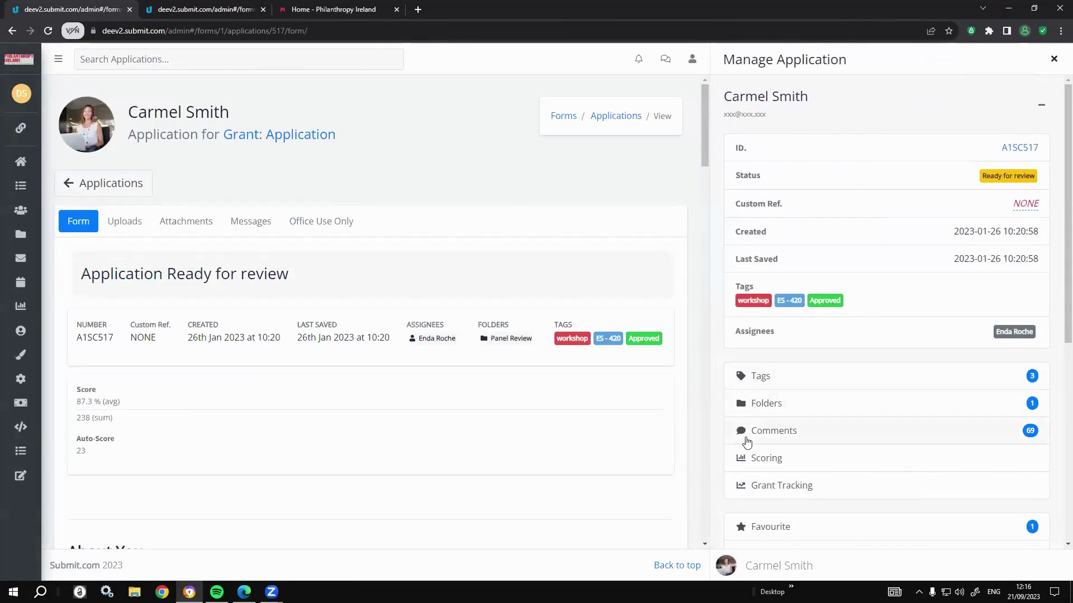
pyautogui.click(753, 459)
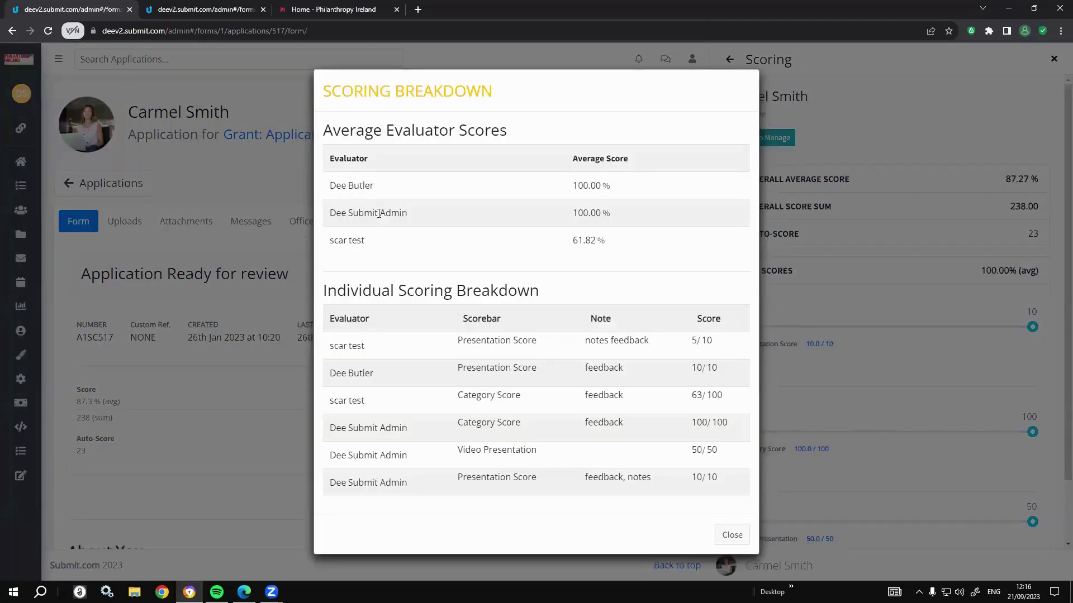
# Step: Examine evaluator names and individual averages in the breakdown, such as 61.82%
pyautogui.moveTo(331, 186); pyautogui.dragTo(393, 213)
pyautogui.click(337, 242)
pyautogui.moveTo(610, 242); pyautogui.dragTo(558, 242)
pyautogui.click(558, 244)
# Step: Close the breakdown and go back to Manage, showing 3 tags, 1 folder and 69 comments
pyautogui.click(733, 536)
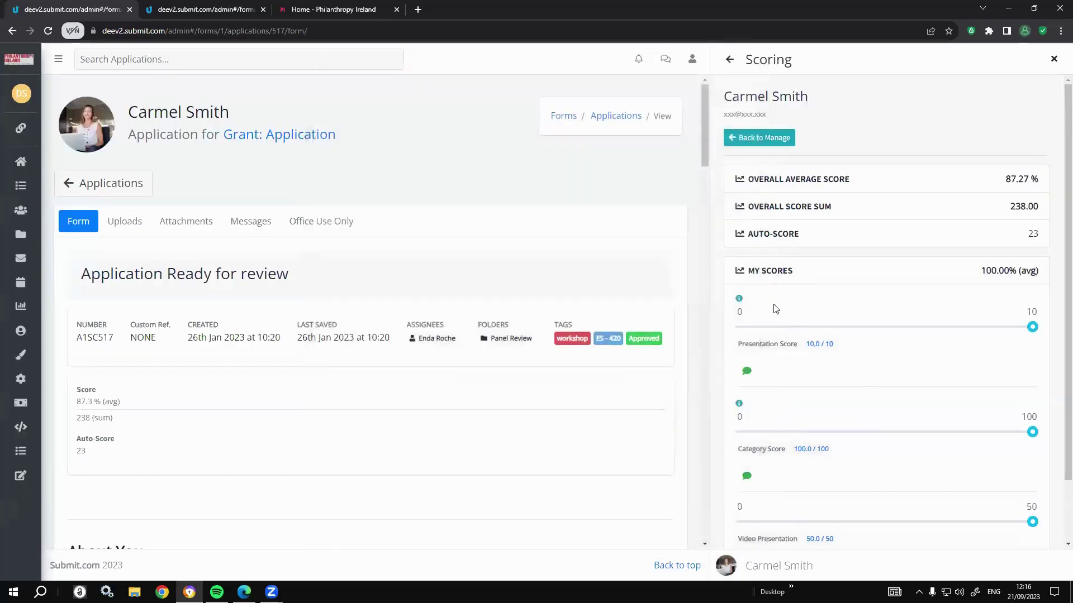
pyautogui.scroll(-1, 779, 273)
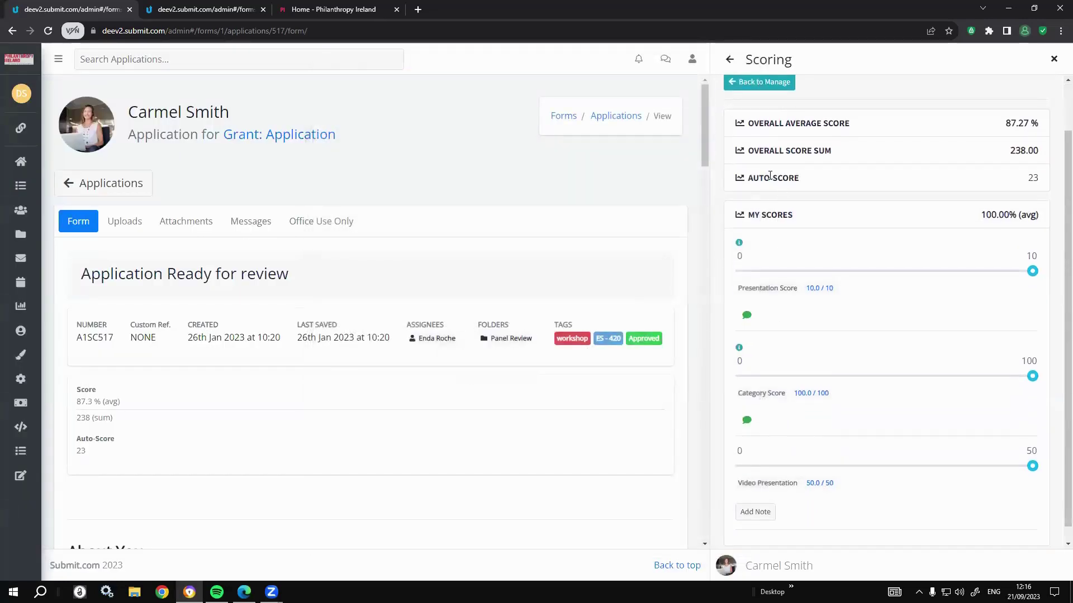
pyautogui.scroll(1, 826, 211)
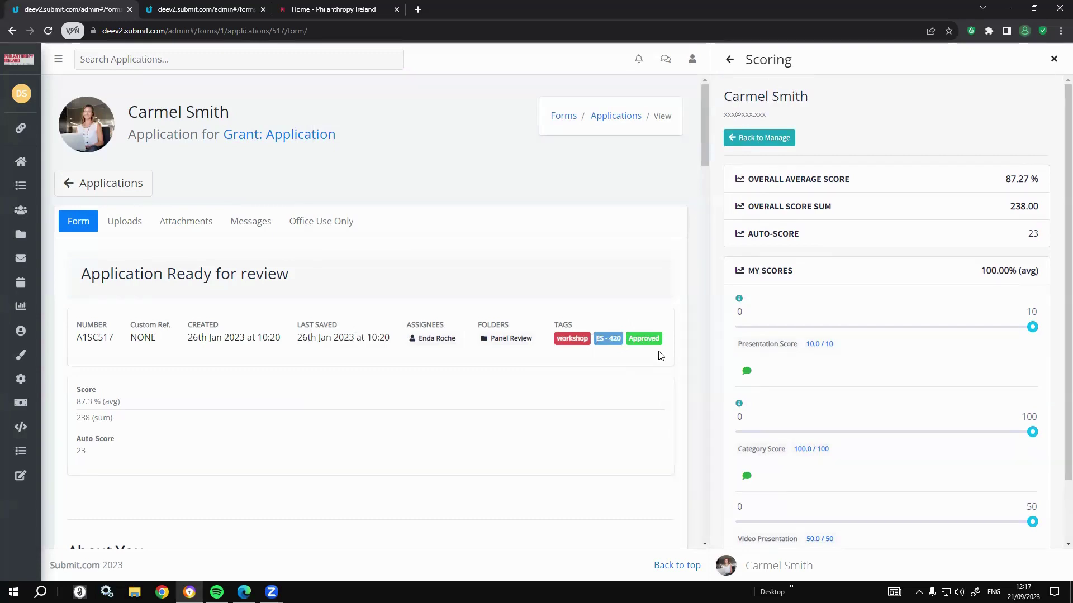
pyautogui.click(732, 137)
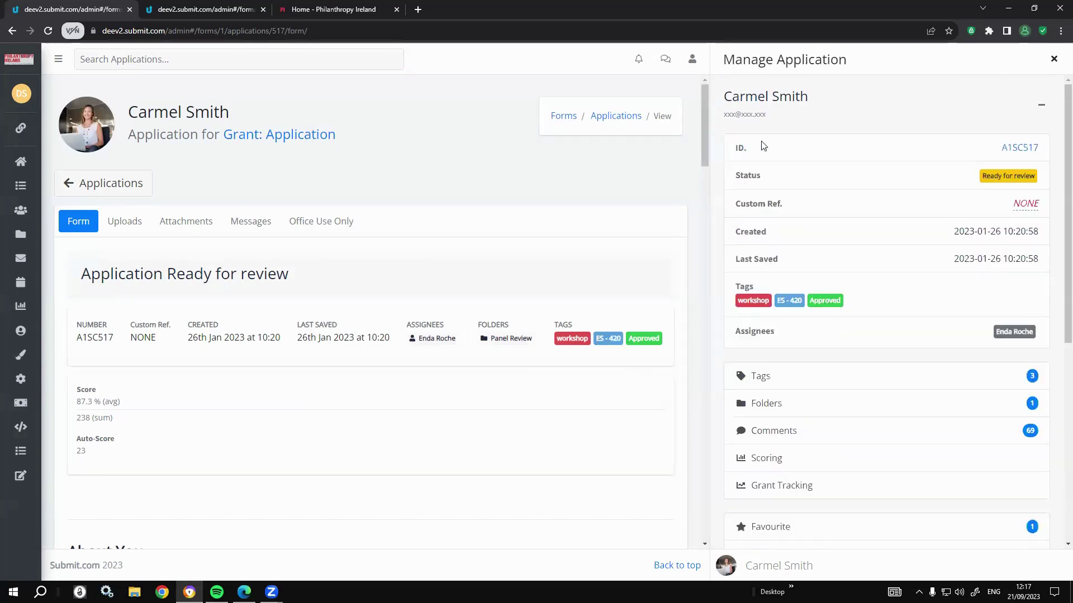
pyautogui.scroll(-2, 879, 321)
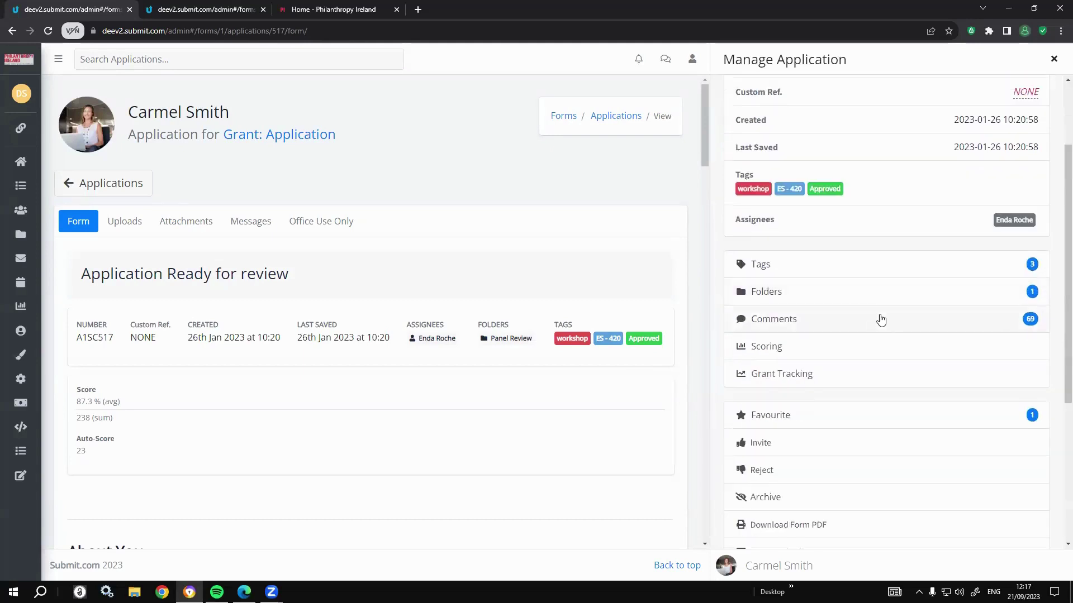
# Step: Save the comment 'share notes, scores' with extended team and candidate visibility
pyautogui.click(783, 325)
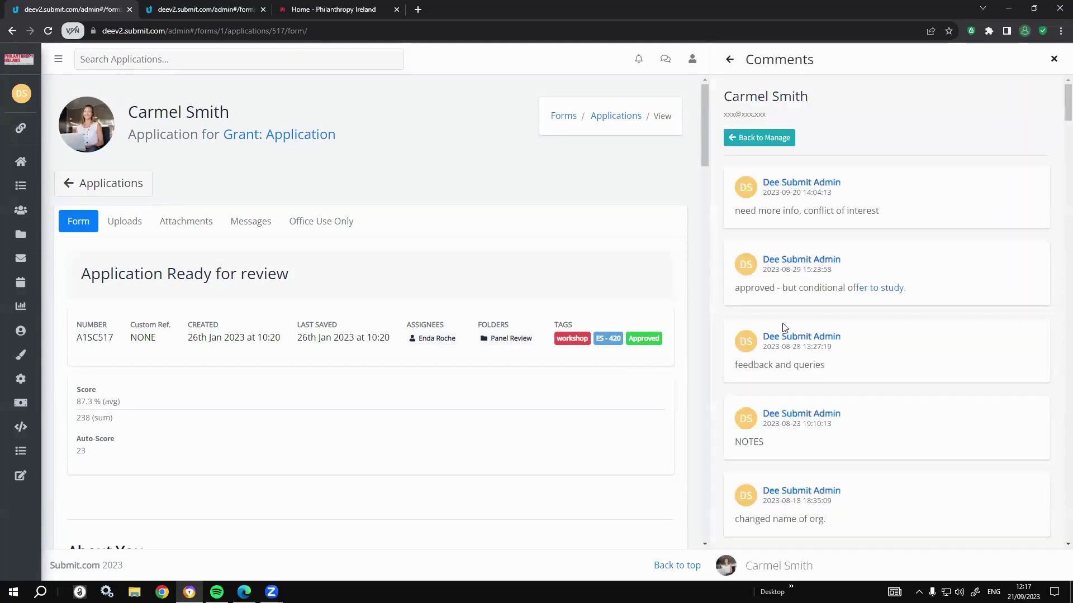
pyautogui.moveTo(1057, 104); pyautogui.dragTo(1058, 531)
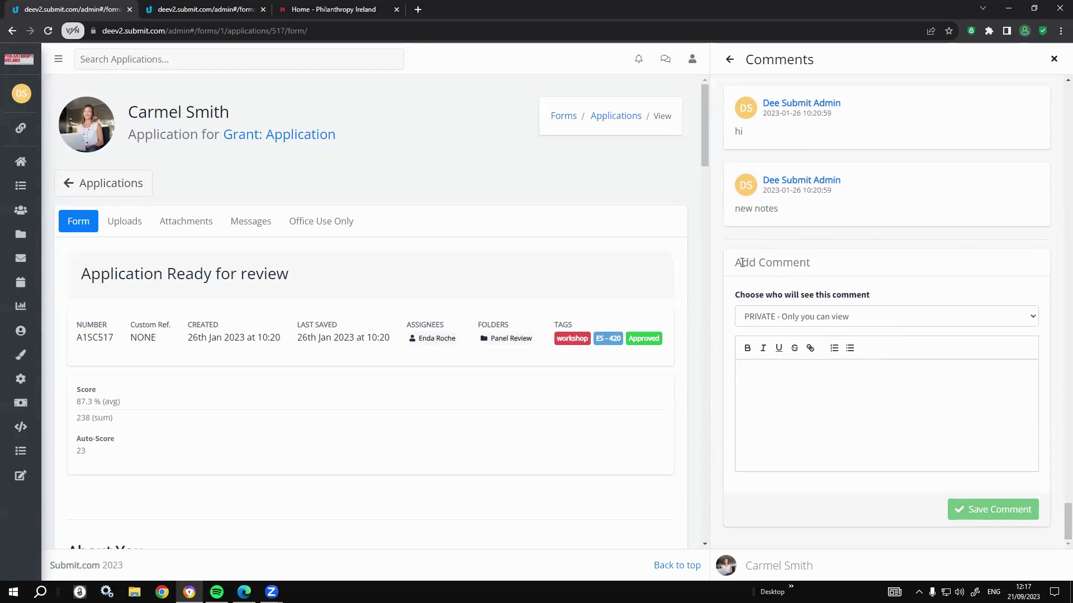
pyautogui.click(747, 317)
pyautogui.click(874, 322)
pyautogui.click(865, 316)
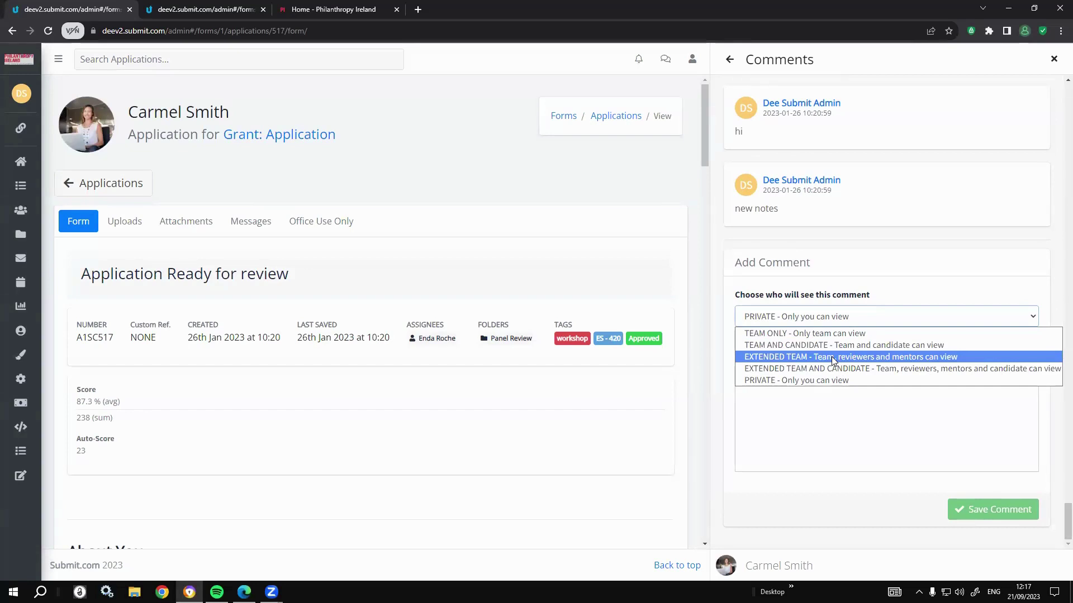
pyautogui.click(798, 357)
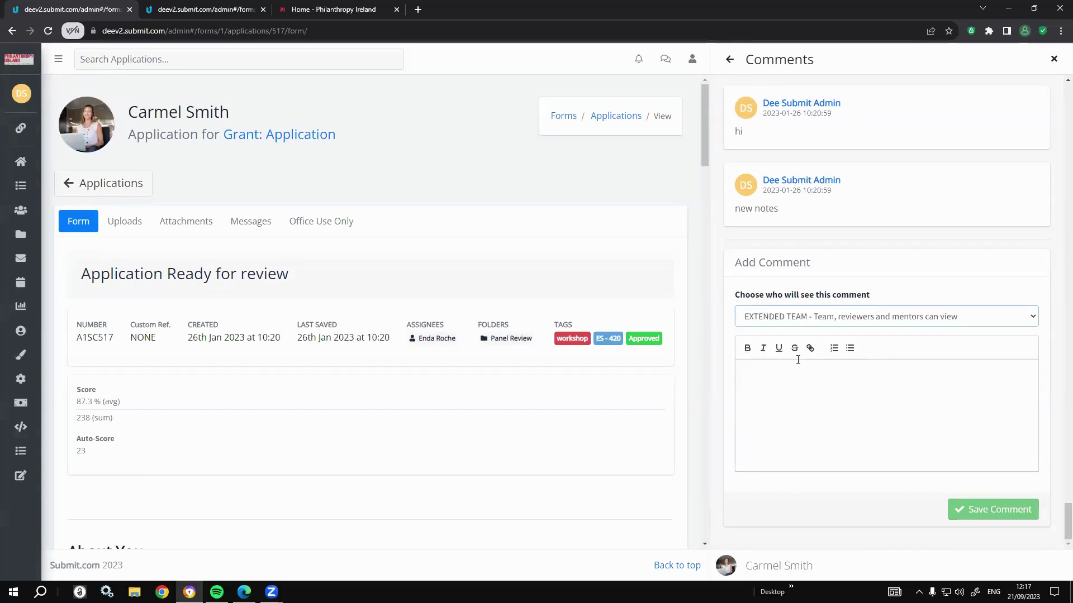
pyautogui.click(808, 381)
pyautogui.write('sha')
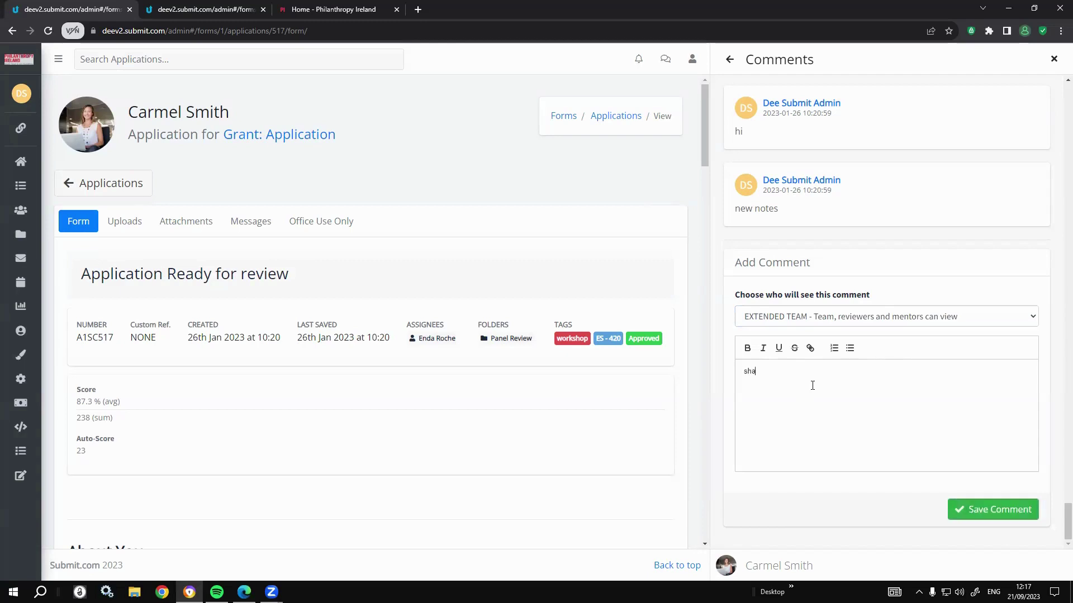
pyautogui.write('re notes, scores')
pyautogui.click(1029, 319)
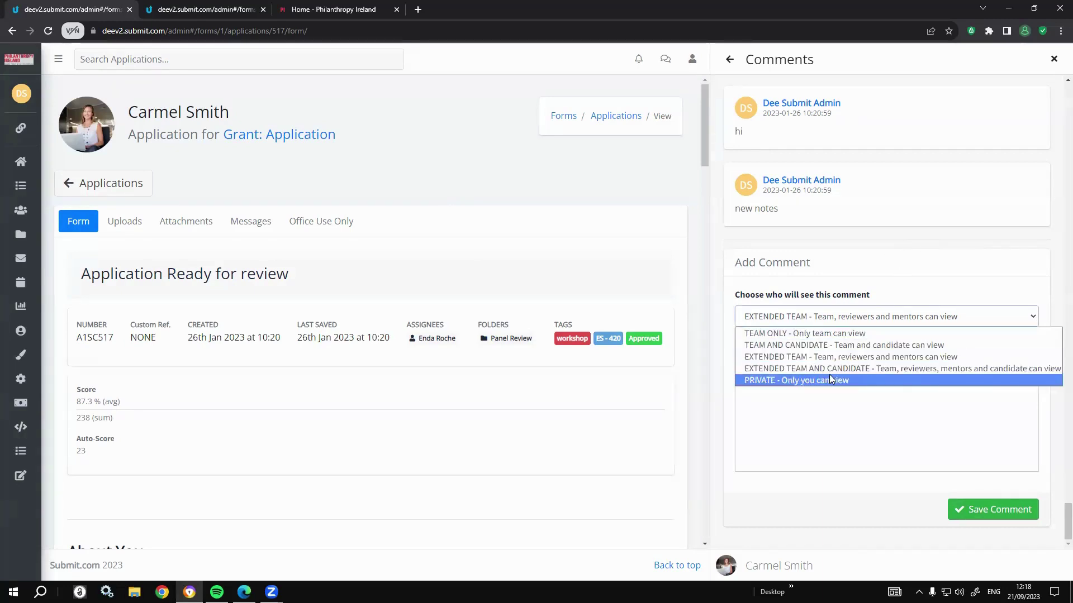
pyautogui.click(862, 369)
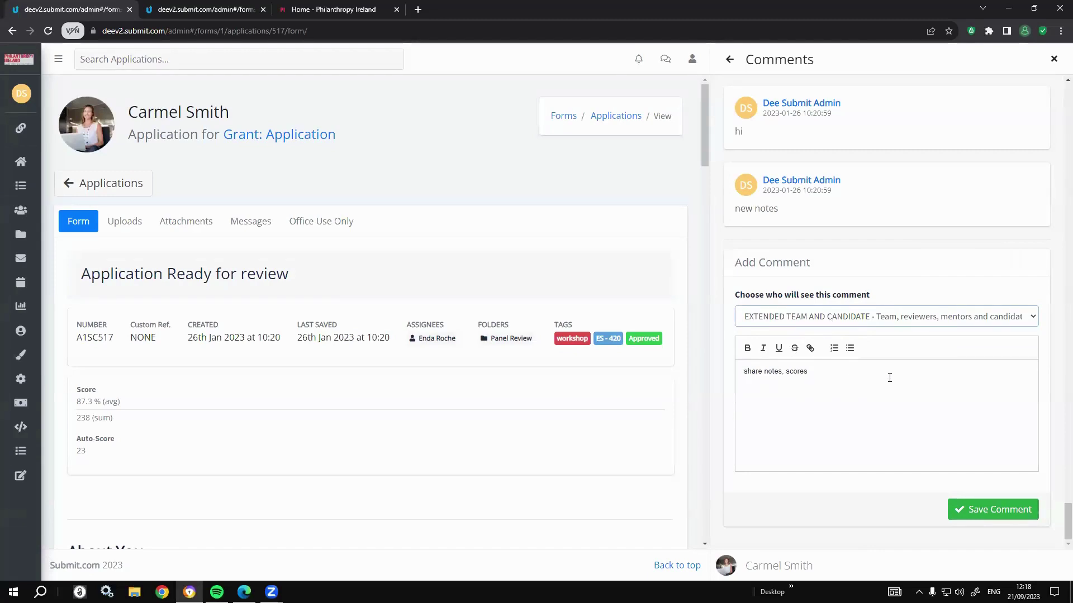
pyautogui.click(972, 510)
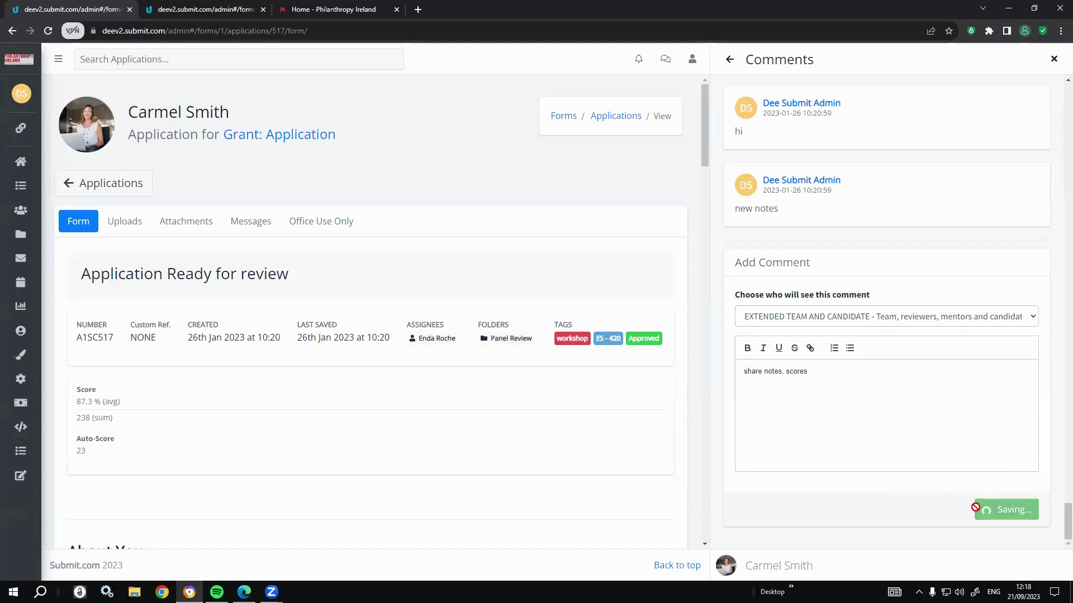
# Step: Scroll through the comments to check the new one, then return to the management overview
pyautogui.moveTo(1066, 520); pyautogui.dragTo(1066, 98)
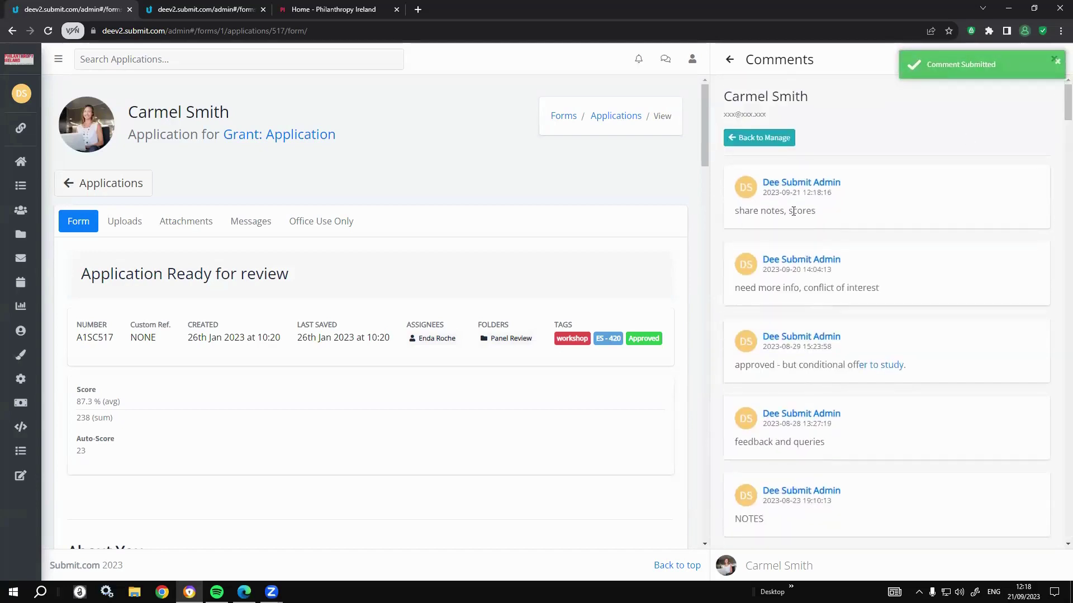
pyautogui.moveTo(761, 183); pyautogui.dragTo(869, 184)
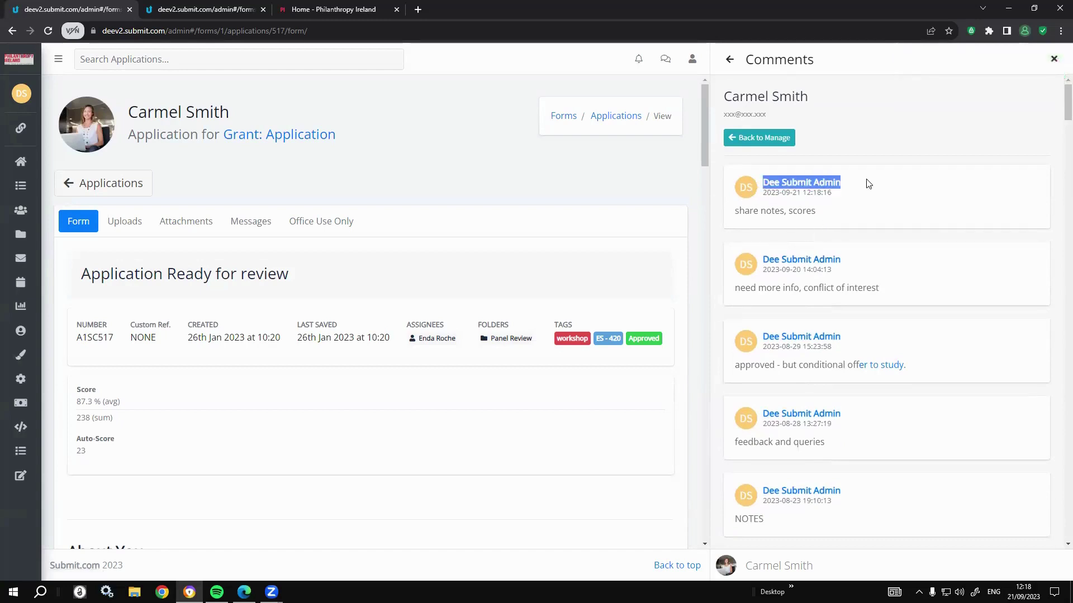
pyautogui.click(773, 203)
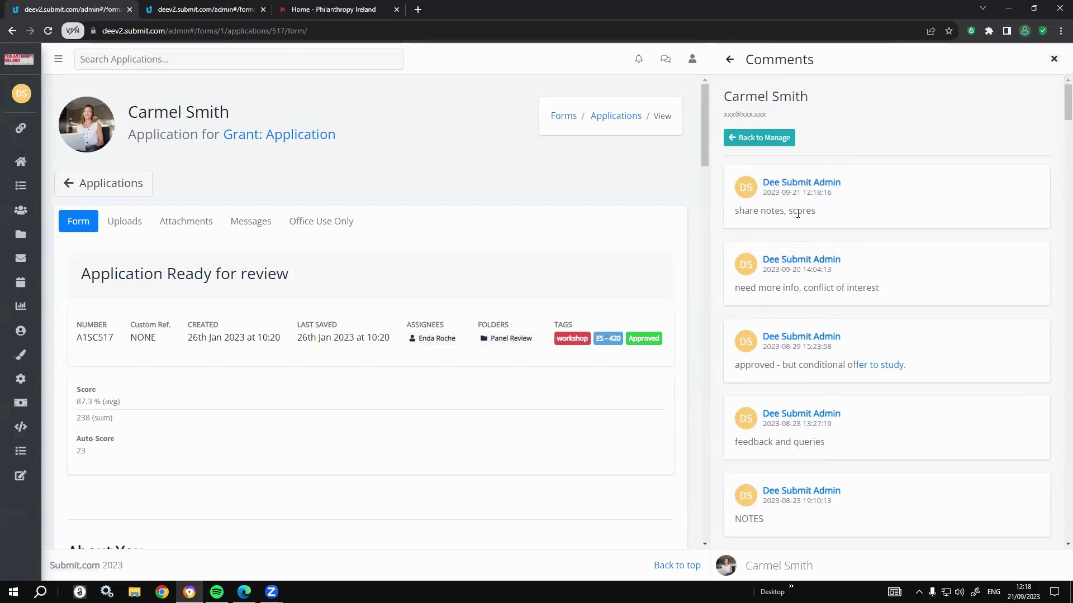
pyautogui.moveTo(817, 214); pyautogui.dragTo(730, 213)
pyautogui.scroll(-4, 814, 295)
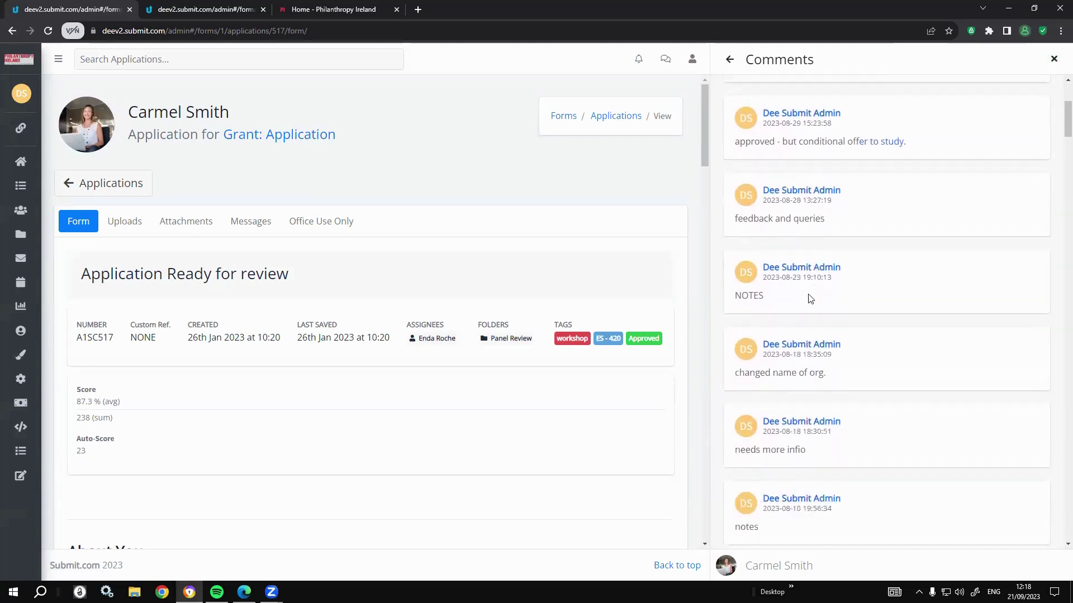
pyautogui.scroll(-5, 787, 346)
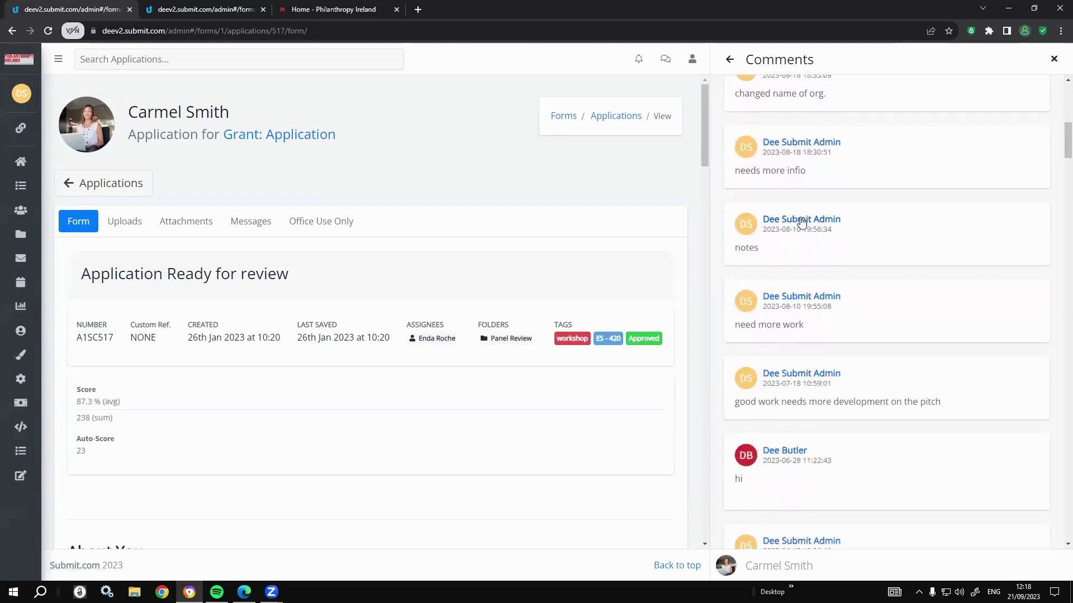
pyautogui.scroll(-2, 741, 352)
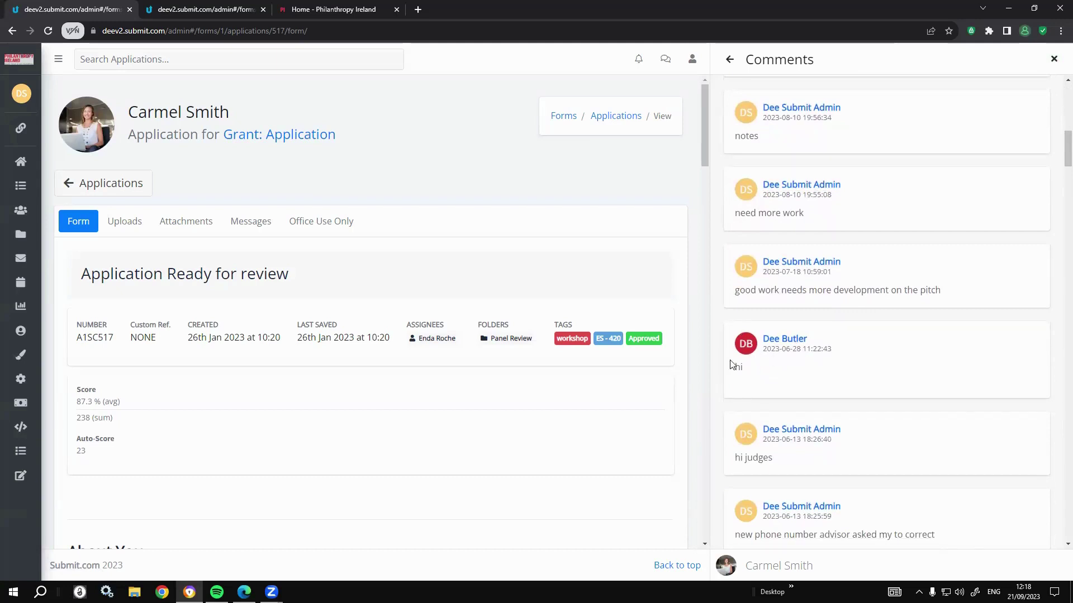
pyautogui.scroll(10, 833, 335)
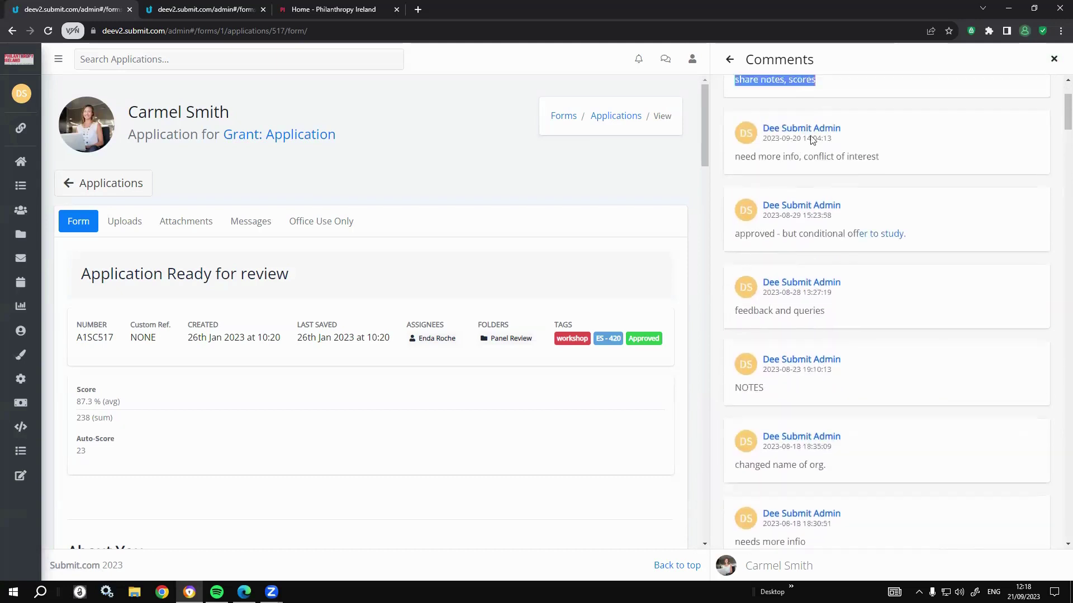
pyautogui.click(752, 140)
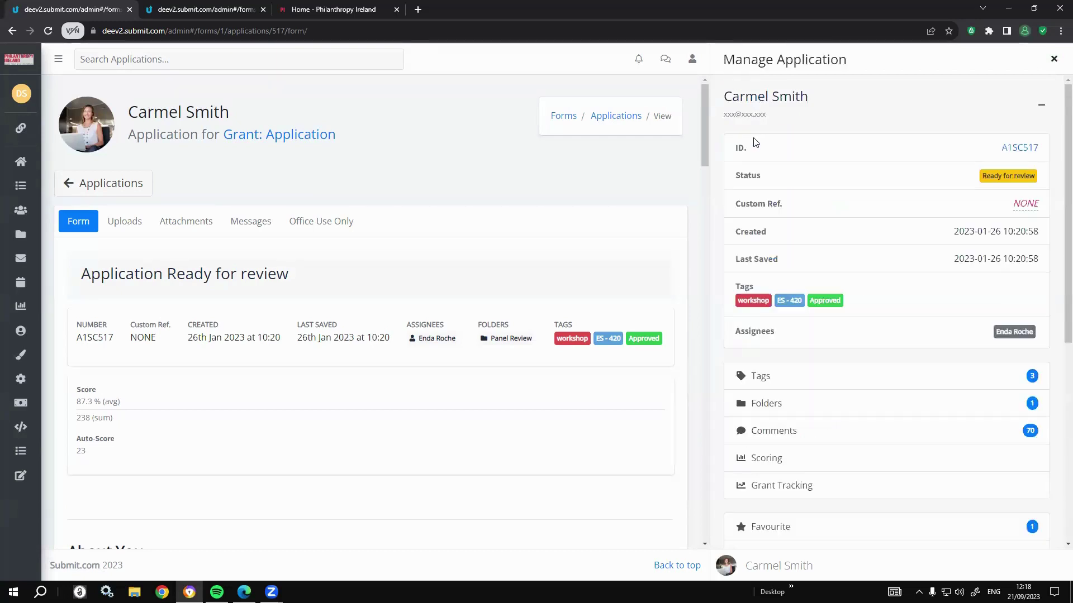
# Step: Browse the Uploads, Attachments, Messages and Office Use Only tabs, then edit the Office Use Only answers
pyautogui.scroll(-6, 181, 326)
pyautogui.scroll(6, 181, 327)
pyautogui.click(126, 220)
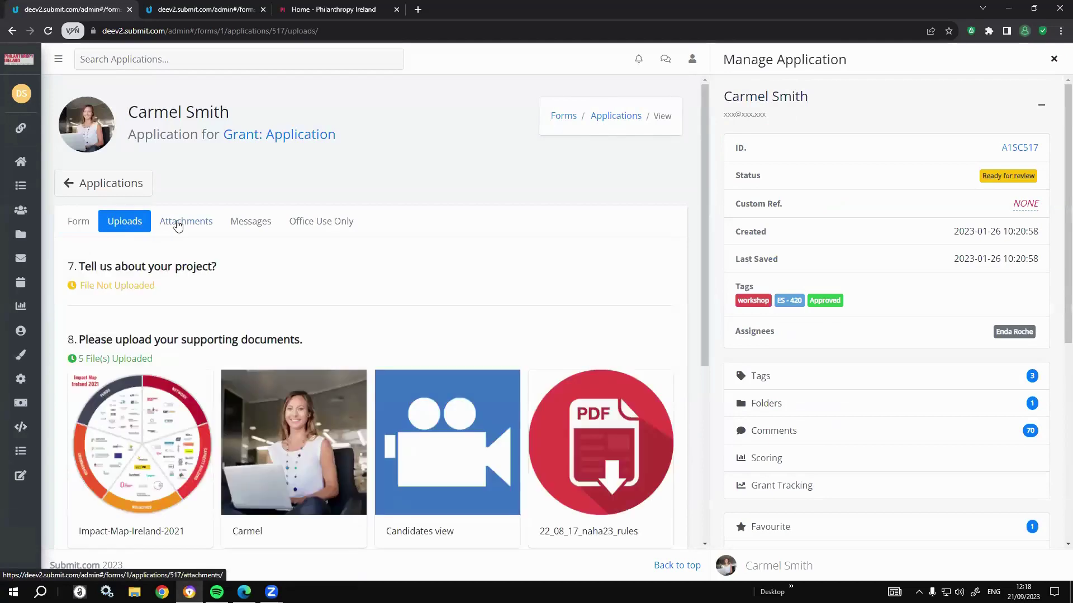
pyautogui.click(178, 223)
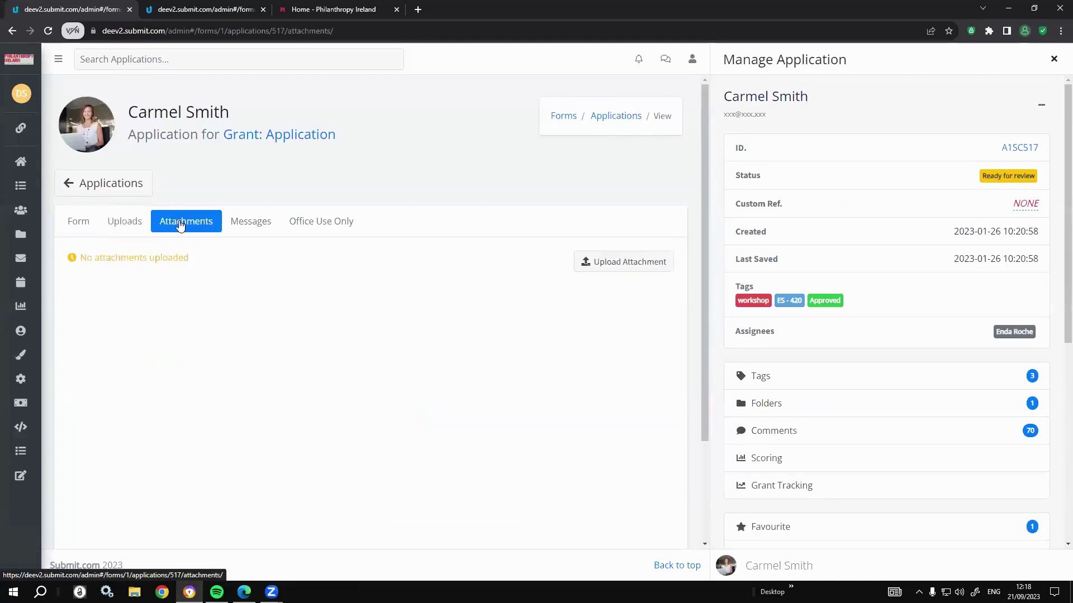
pyautogui.click(257, 223)
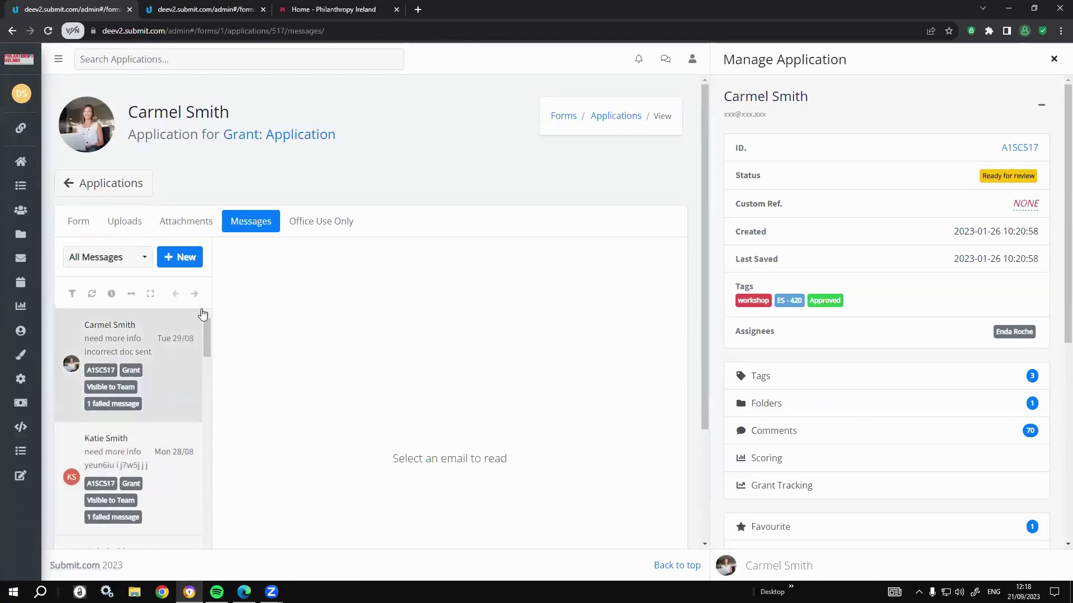
pyautogui.click(334, 222)
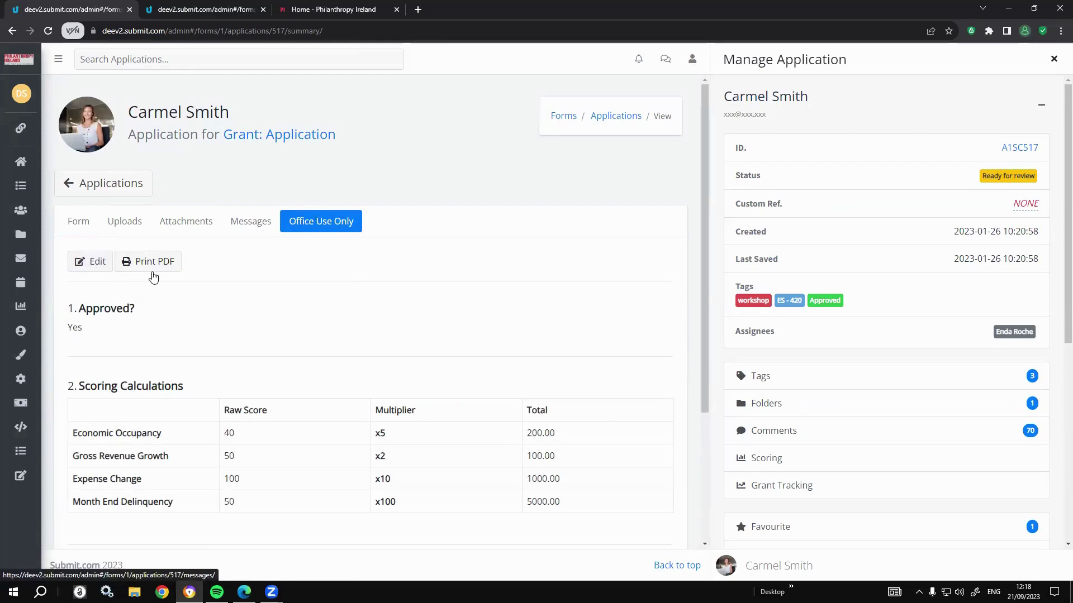
pyautogui.click(88, 263)
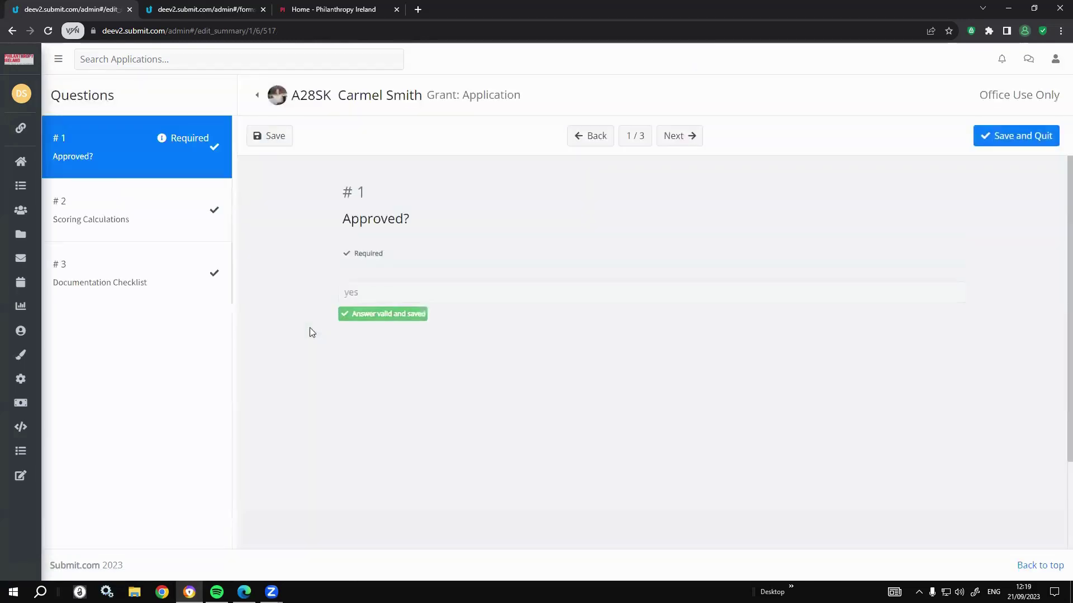
# Step: Keep Approved? as yes, review Scoring Calculations and Documentation Checklist, then Save and Quit
pyautogui.click(133, 220)
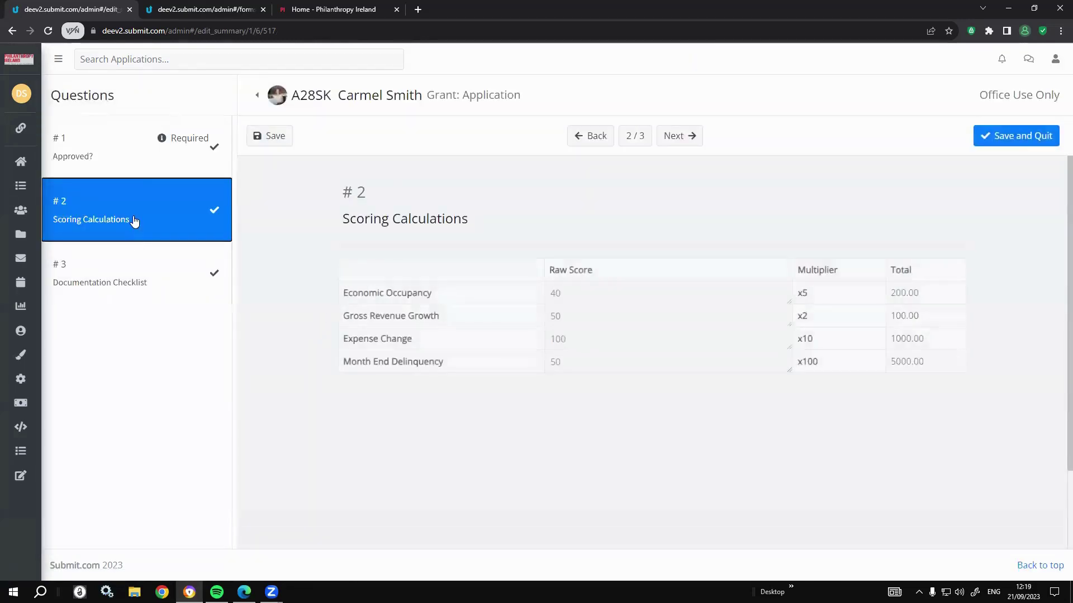
pyautogui.click(139, 285)
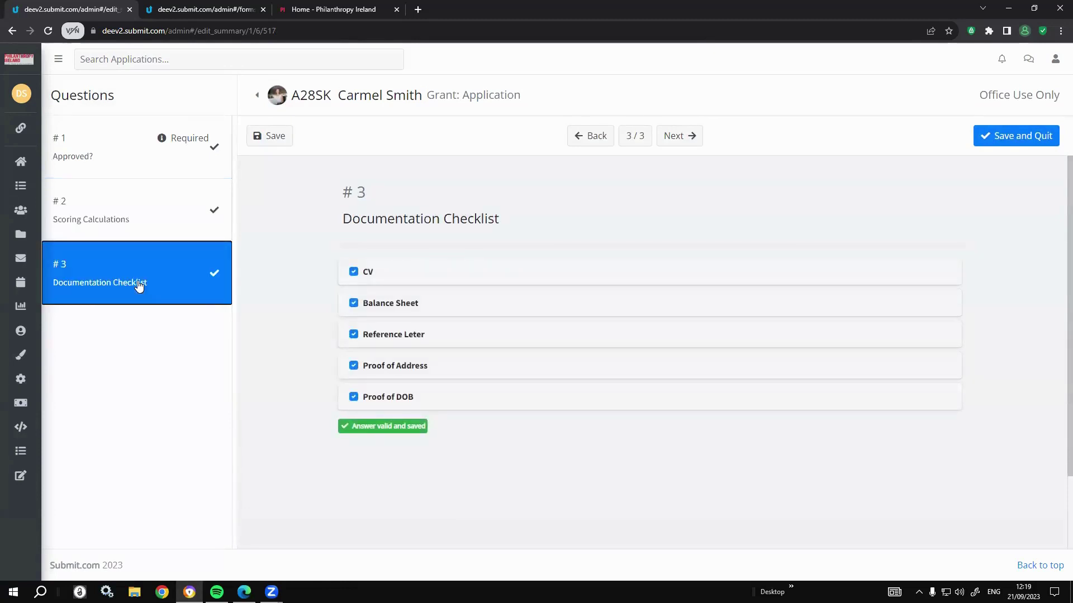
pyautogui.click(132, 156)
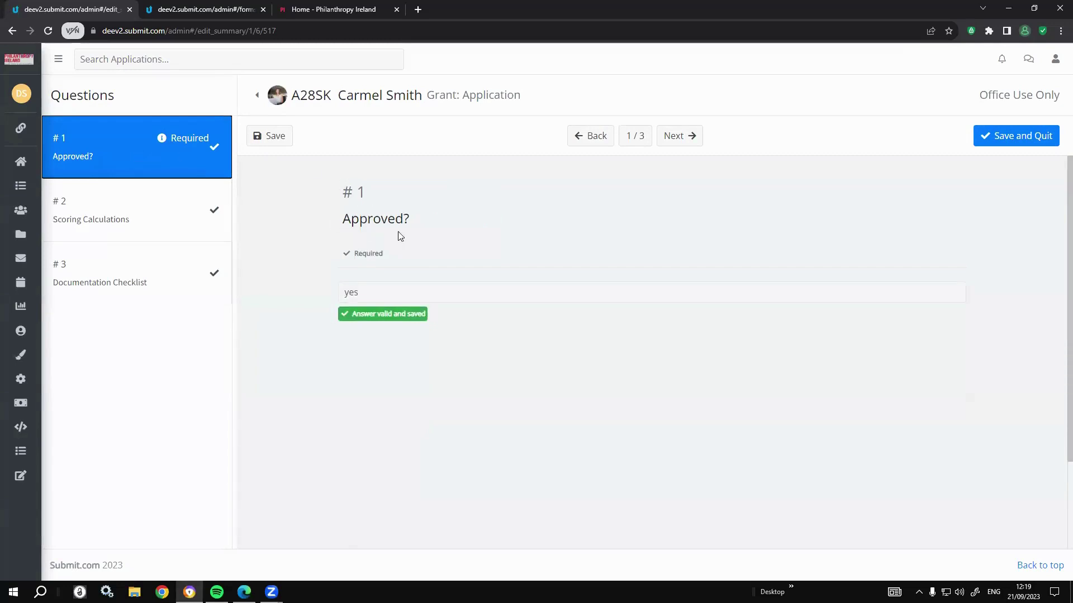
pyautogui.click(375, 294)
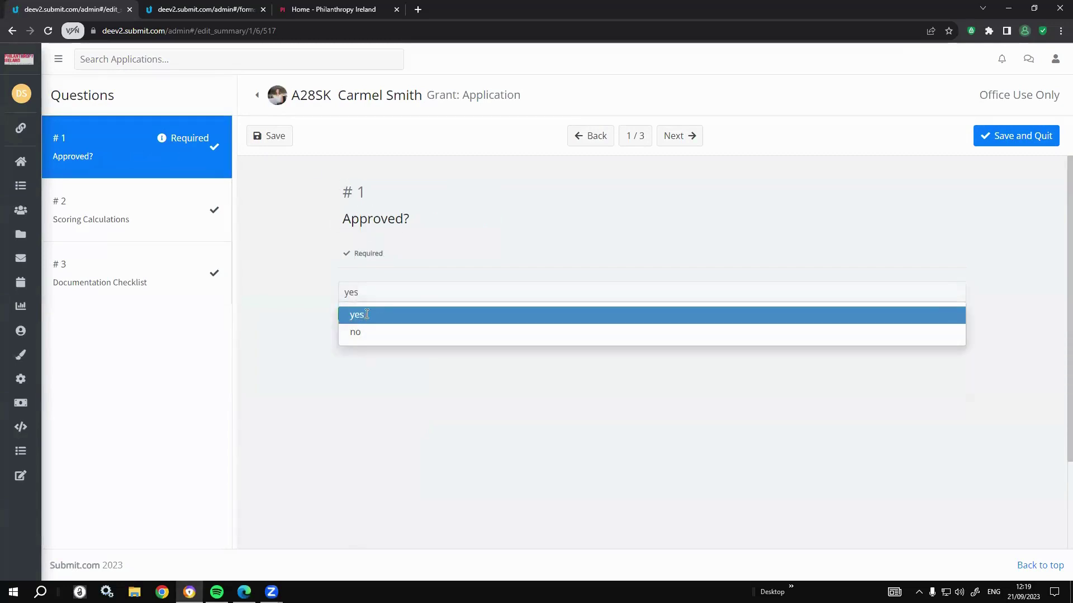
pyautogui.click(366, 314)
pyautogui.click(146, 224)
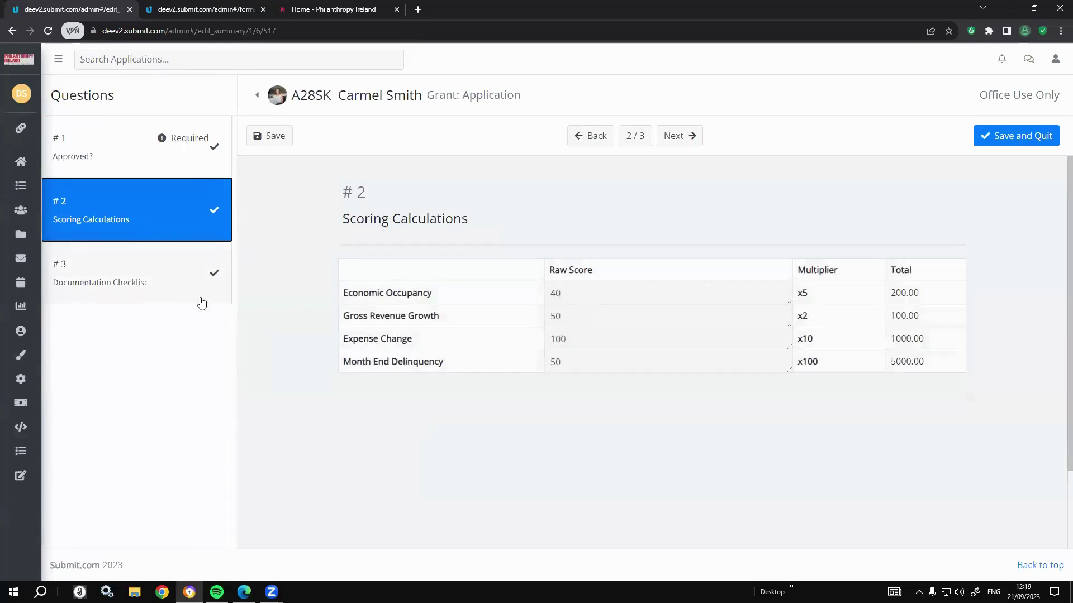
pyautogui.click(132, 271)
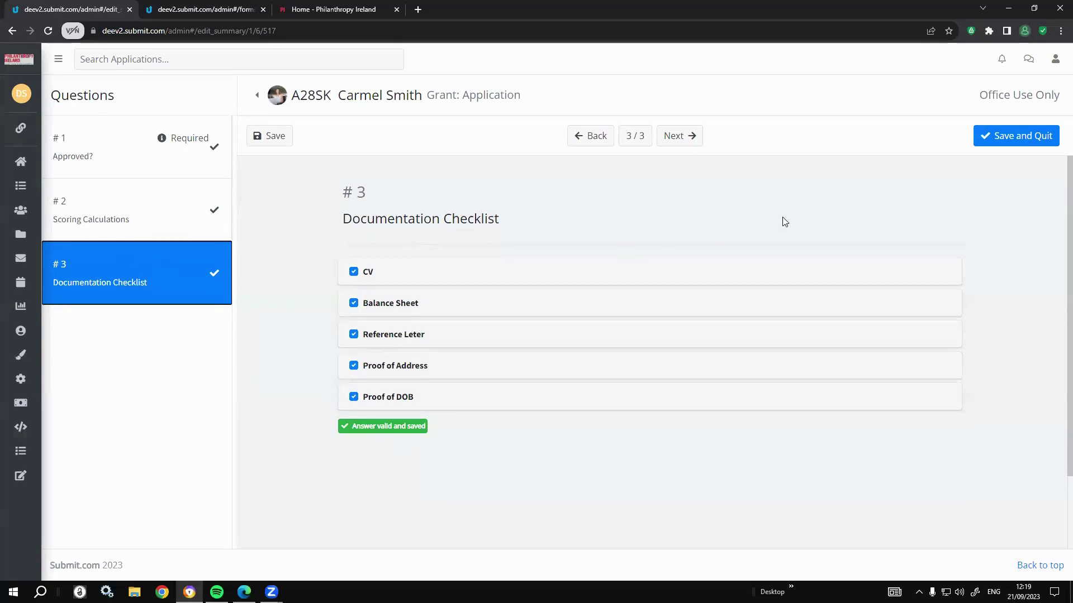
pyautogui.click(996, 144)
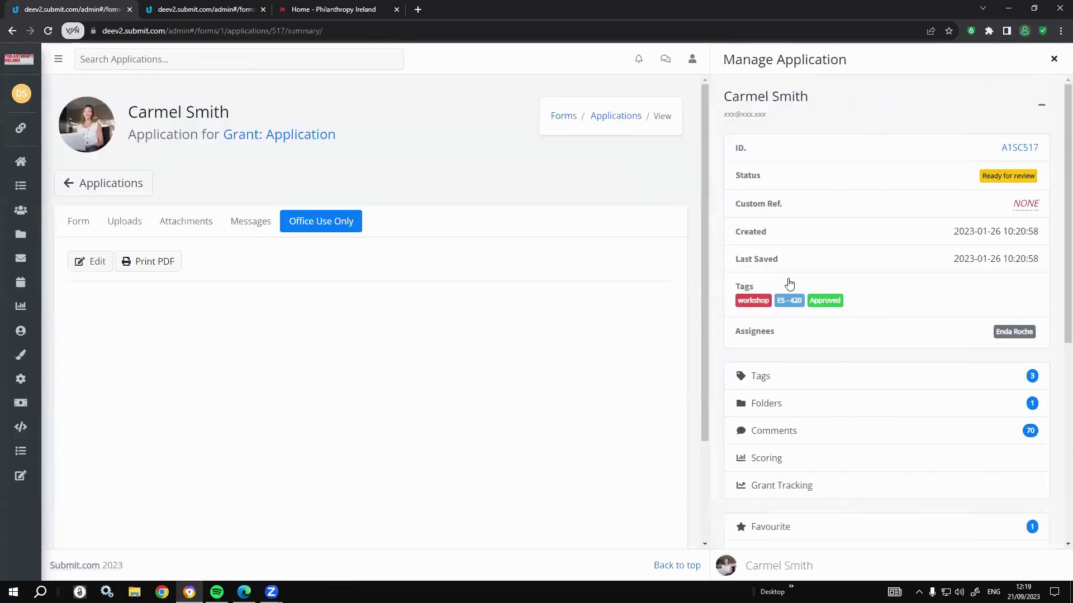
# Step: Leave the applicant's tag settings and go back to the 22 complete Grant applications
pyautogui.scroll(-2, 804, 274)
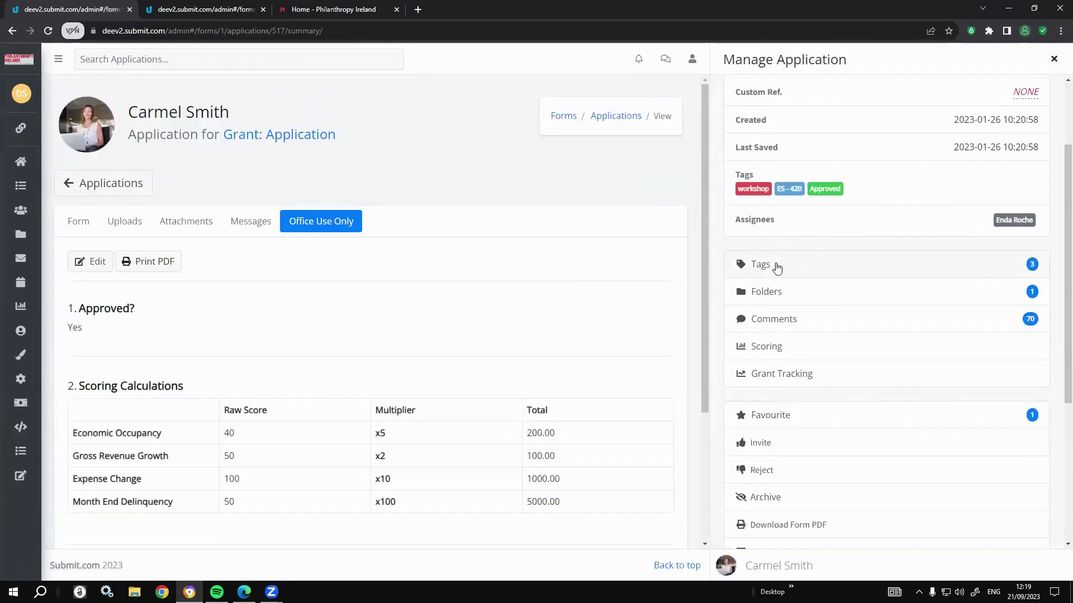
pyautogui.click(777, 267)
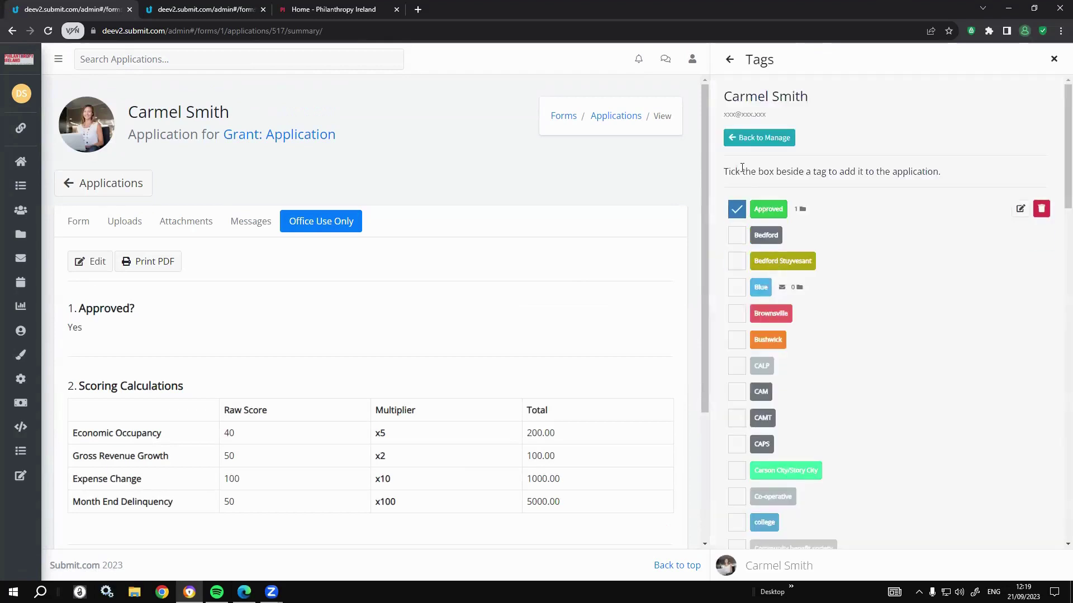
pyautogui.click(754, 137)
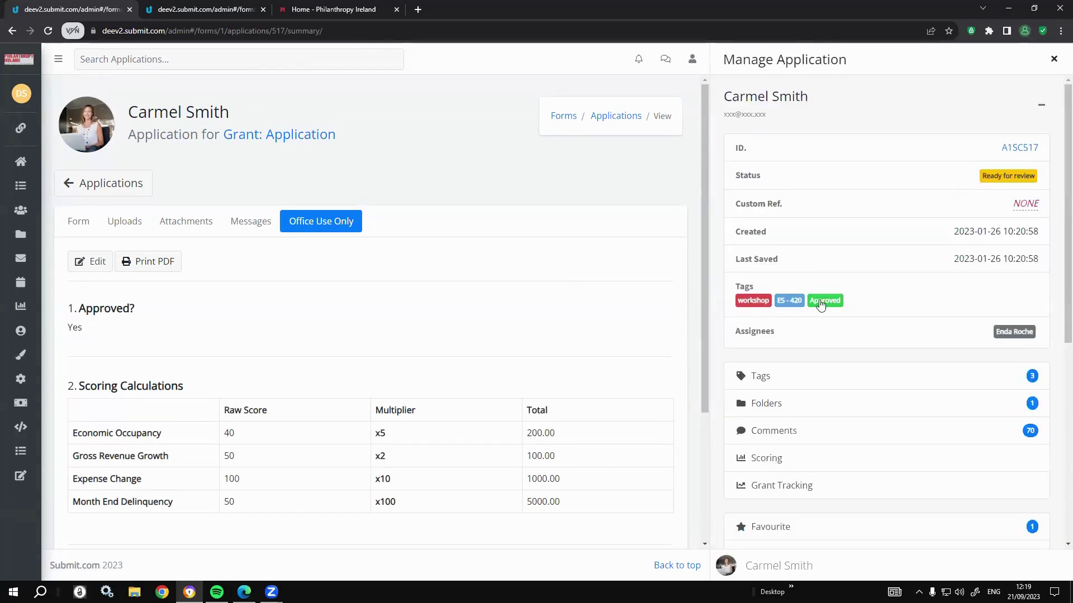
pyautogui.click(115, 184)
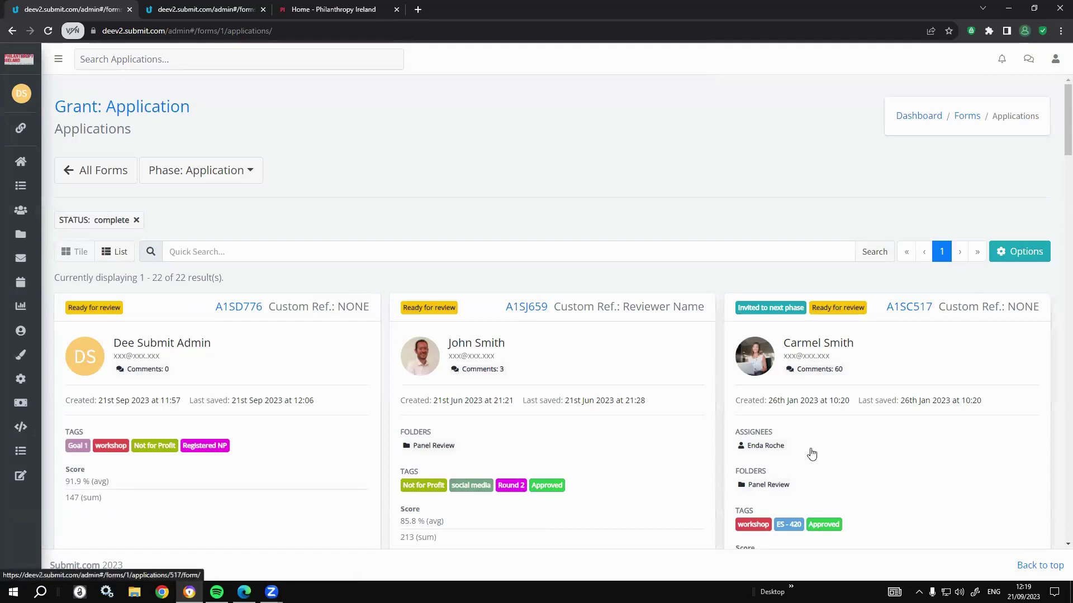
pyautogui.moveTo(186, 275); pyautogui.dragTo(154, 275)
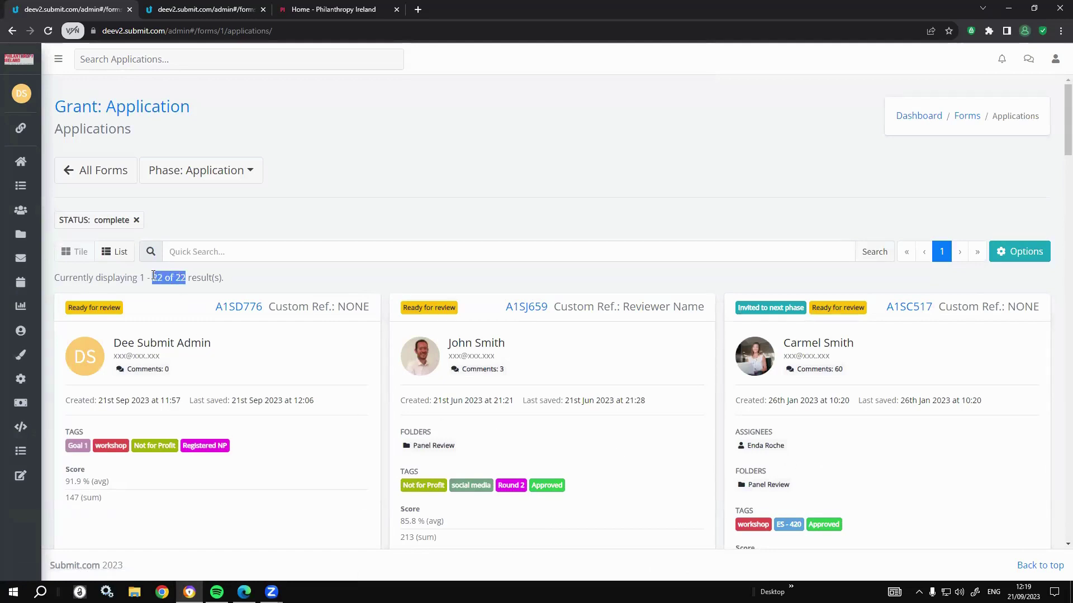
pyautogui.click(247, 284)
# Step: Filter the Grant applications by the Not for Profit tag, giving 6 results
pyautogui.click(1019, 251)
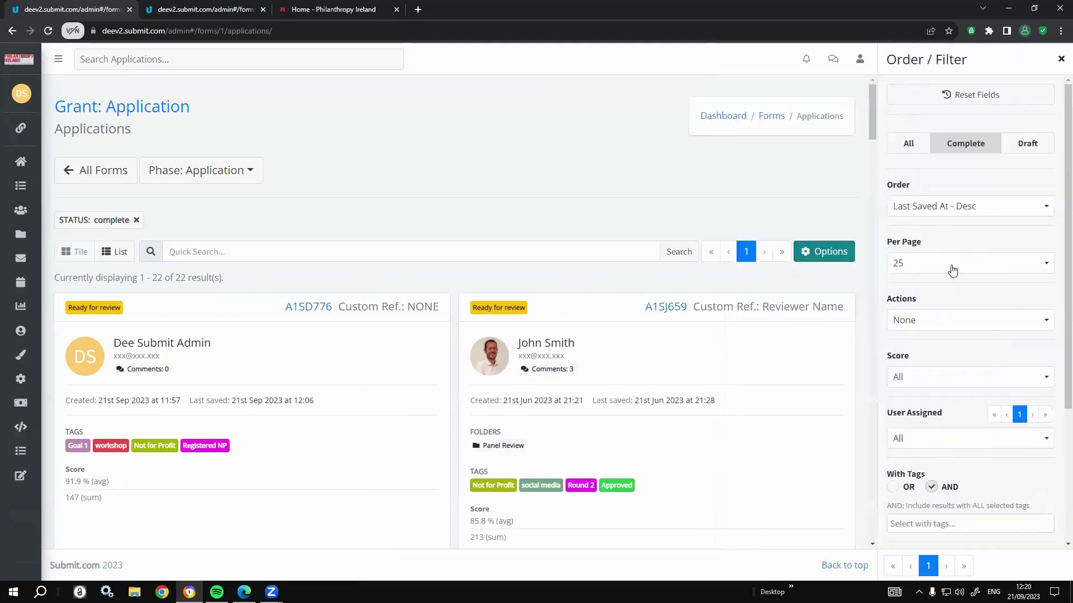
pyautogui.scroll(-3, 959, 270)
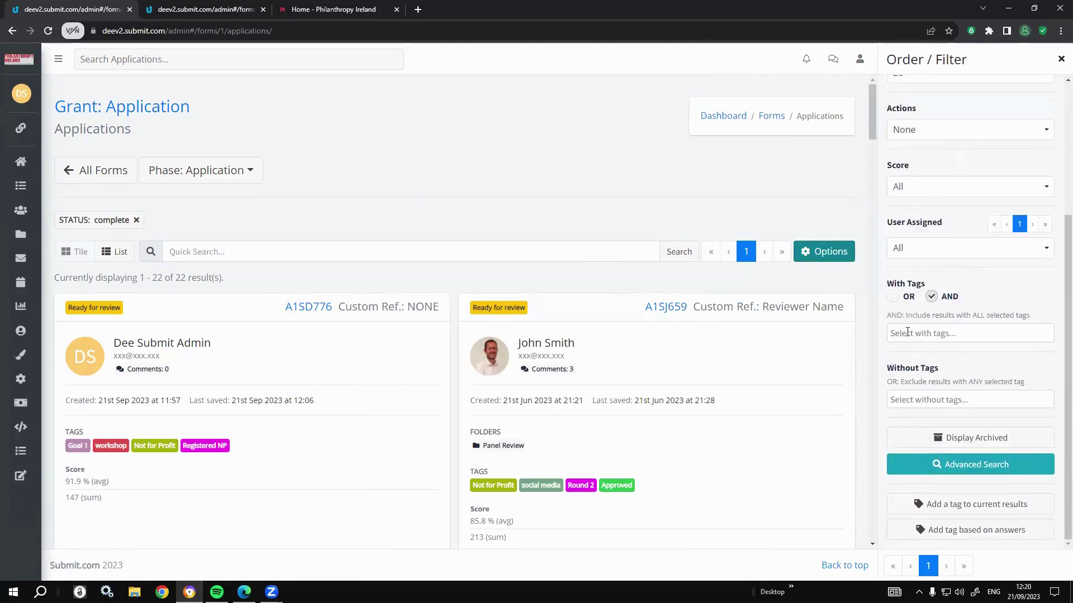
pyautogui.click(916, 330)
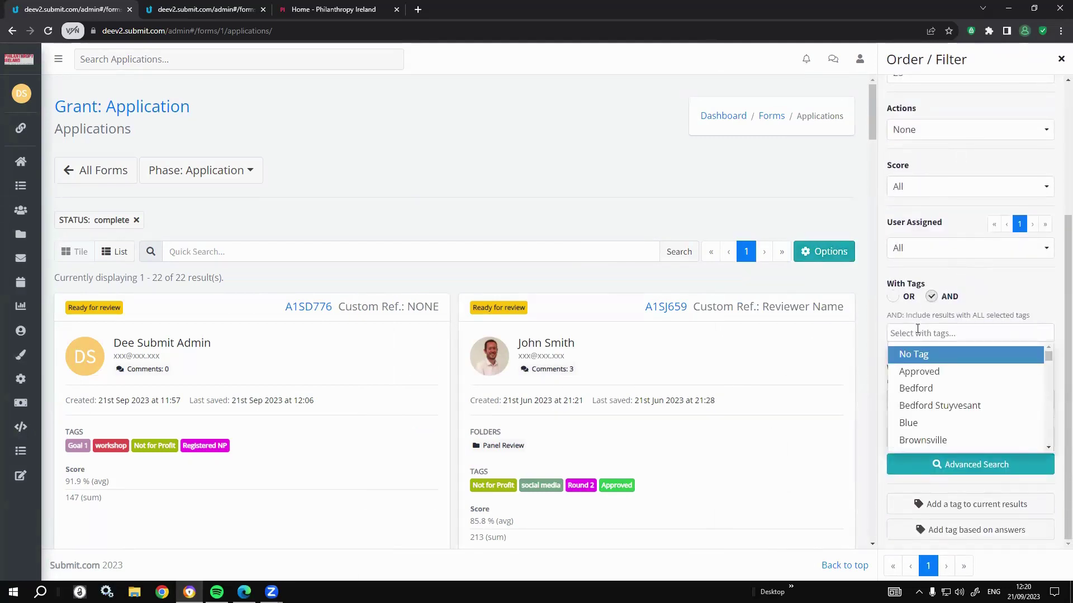
pyautogui.write('not')
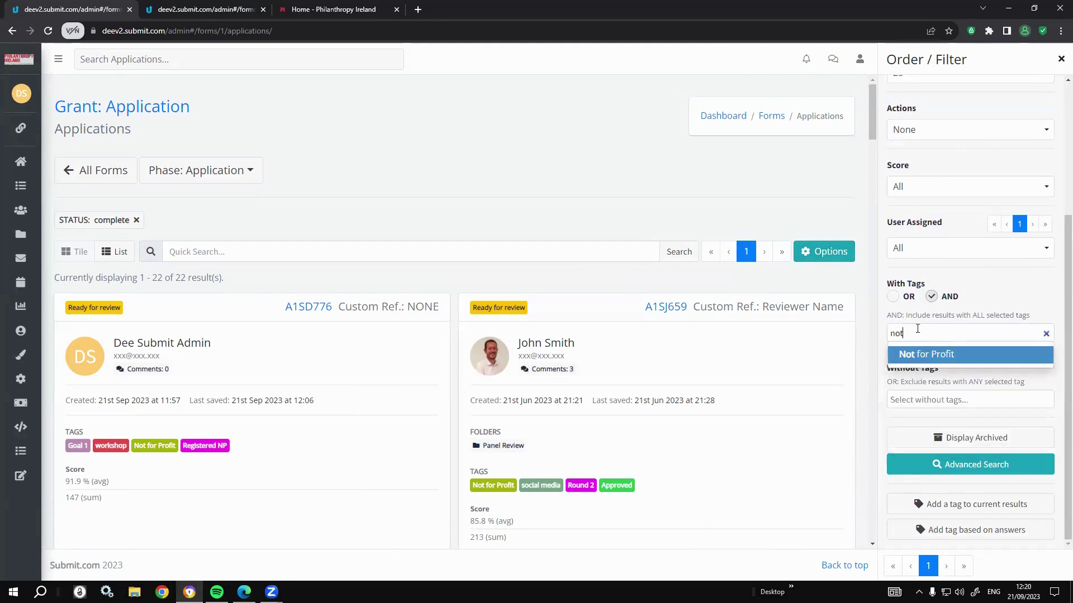
pyautogui.click(944, 355)
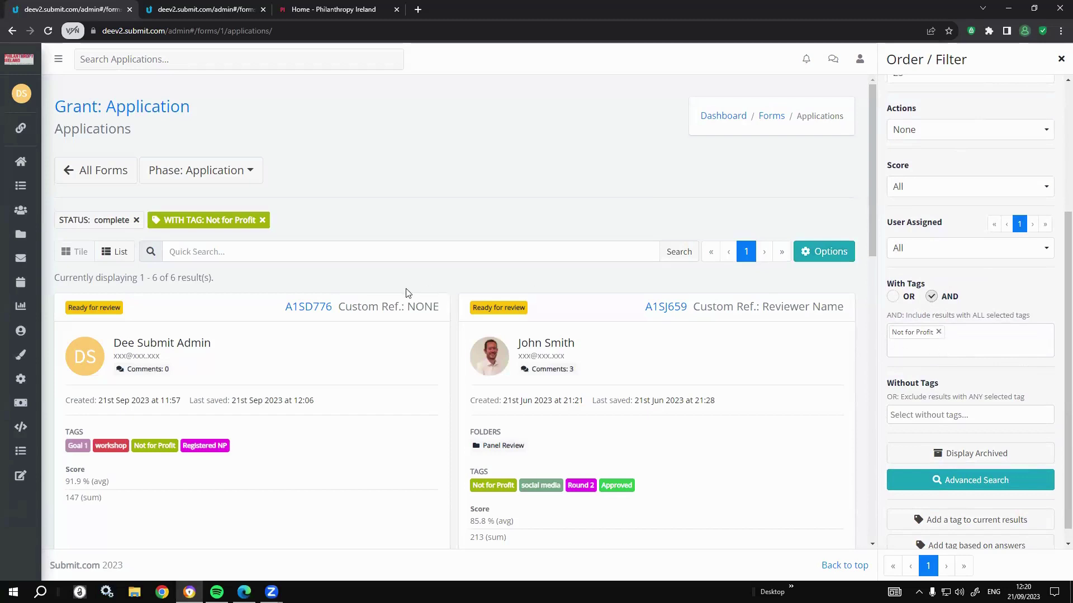
pyautogui.moveTo(180, 277); pyautogui.dragTo(149, 278)
# Step: Also require the female and workshop tags, narrowing the list to one application
pyautogui.click(926, 347)
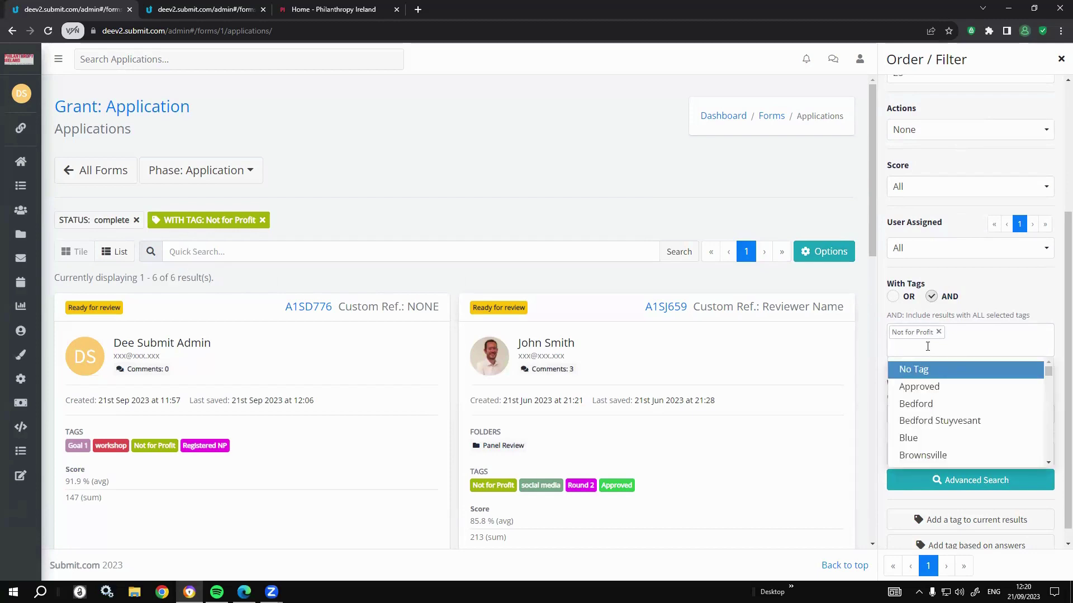
pyautogui.write('female')
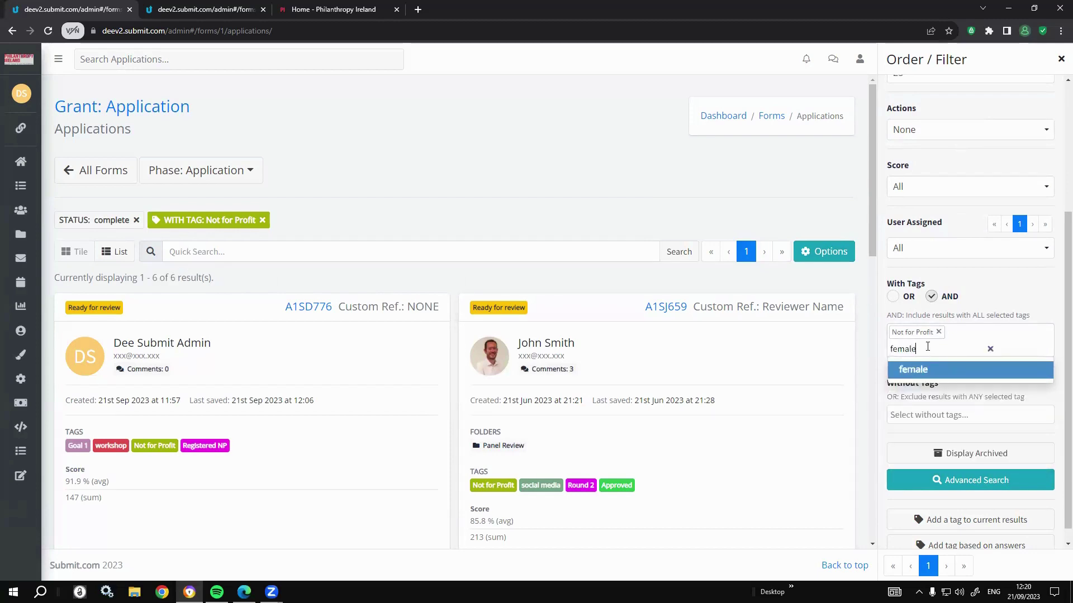
pyautogui.click(926, 373)
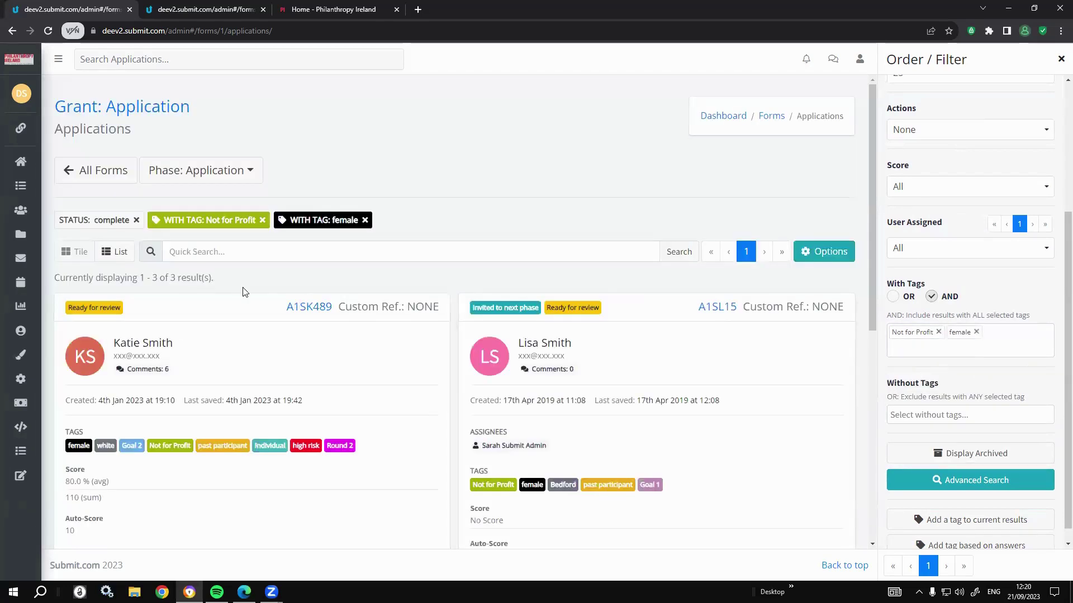
pyautogui.click(919, 349)
pyautogui.write('work')
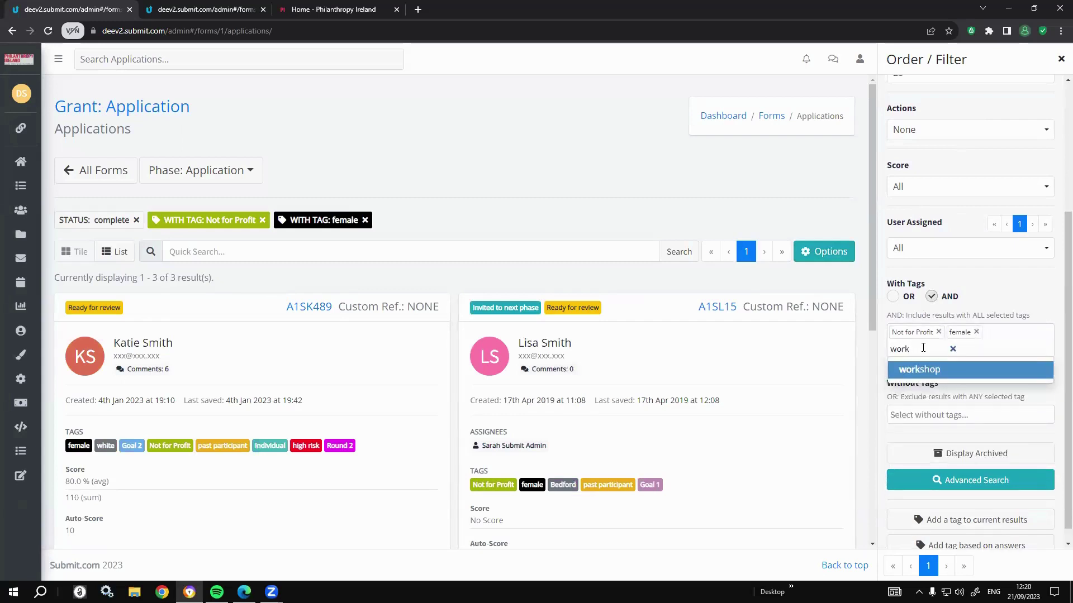
pyautogui.click(932, 373)
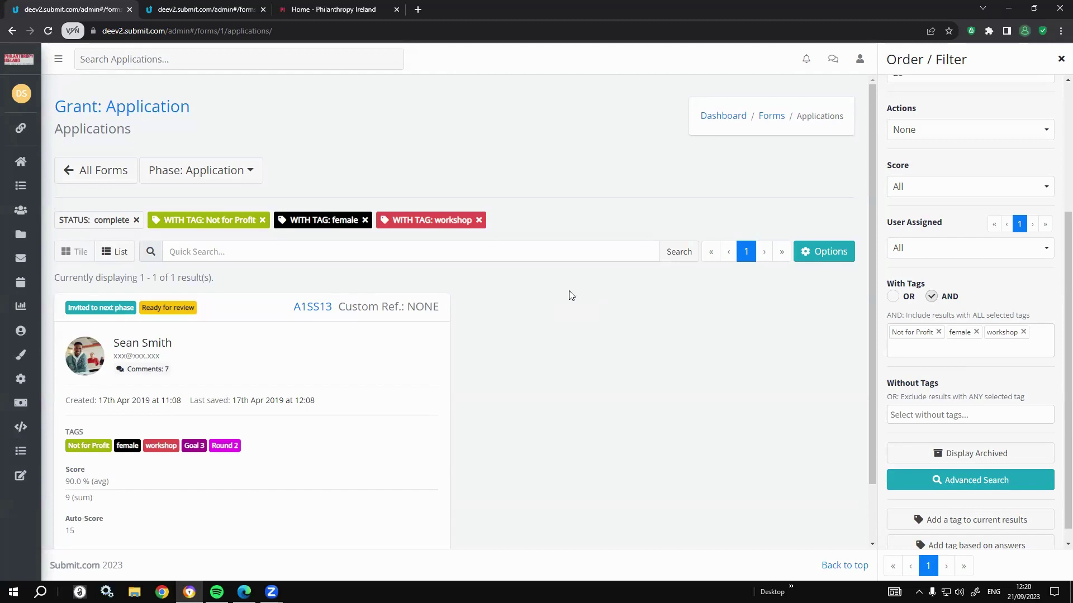
pyautogui.scroll(-2, 283, 374)
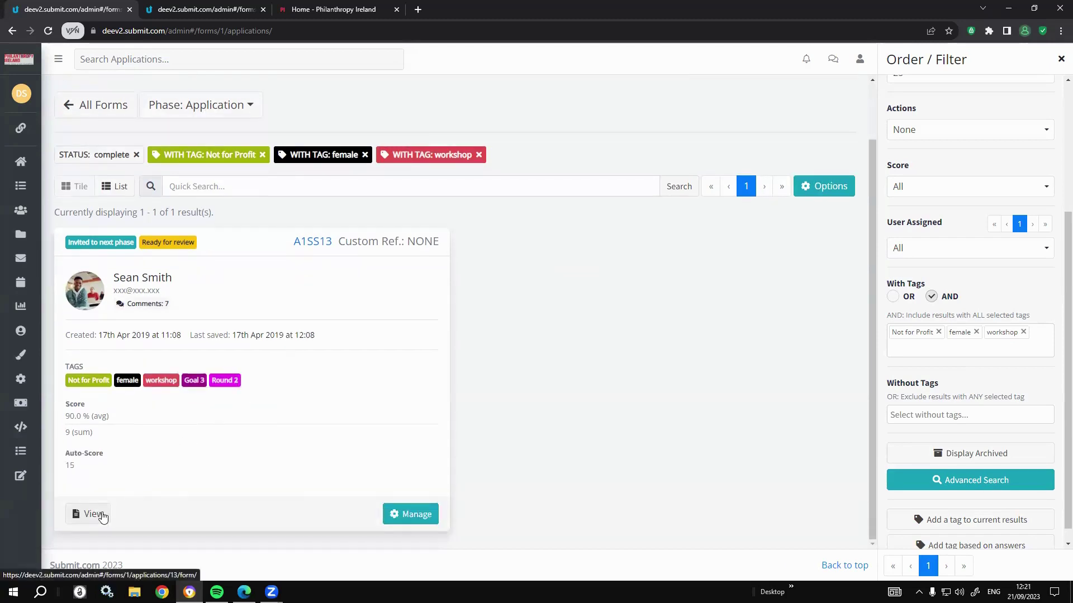
pyautogui.click(104, 514)
pyautogui.scroll(-19, 260, 352)
pyautogui.scroll(-8, 261, 352)
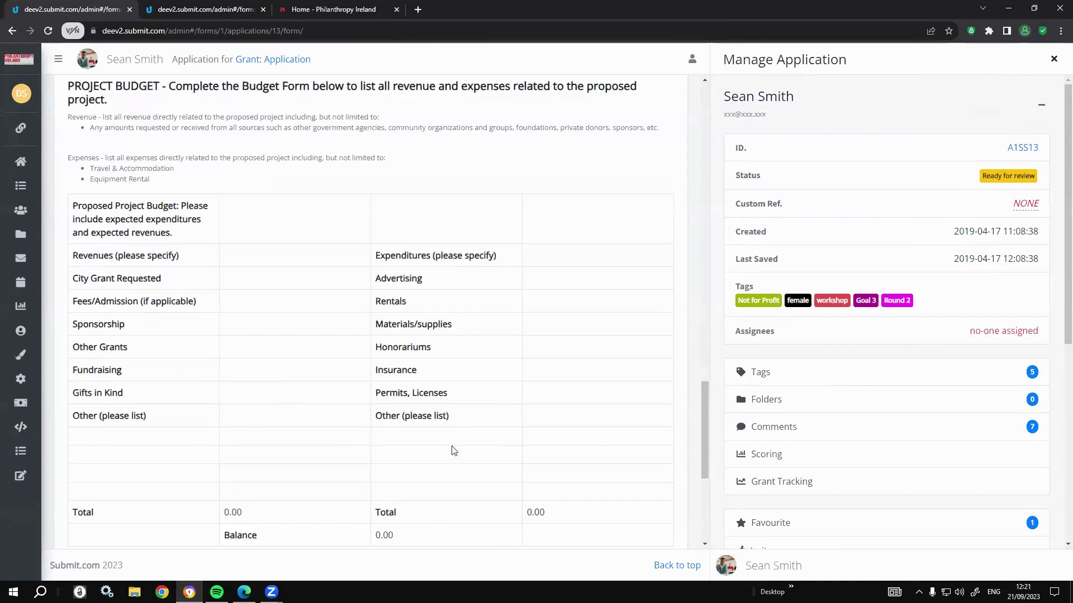
pyautogui.scroll(-4, 441, 497)
pyautogui.scroll(8, 448, 373)
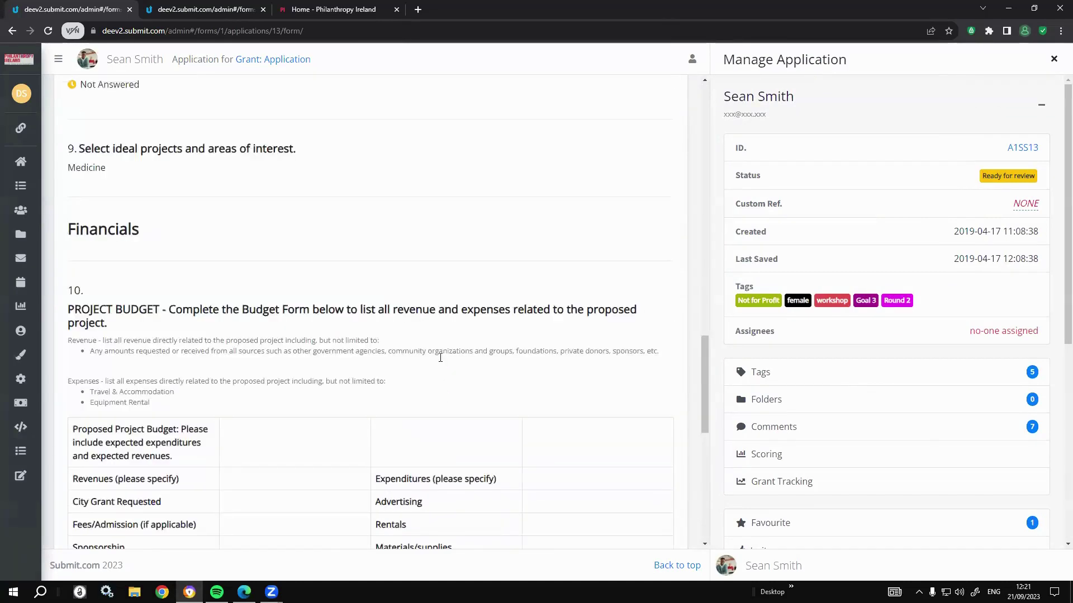
pyautogui.scroll(6, 431, 370)
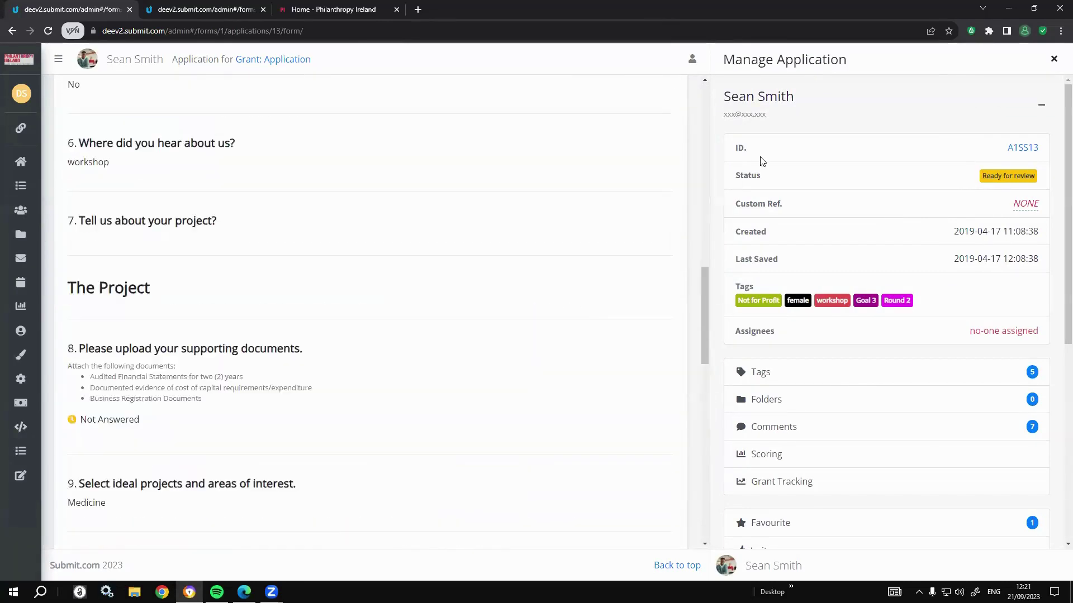
pyautogui.click(1054, 59)
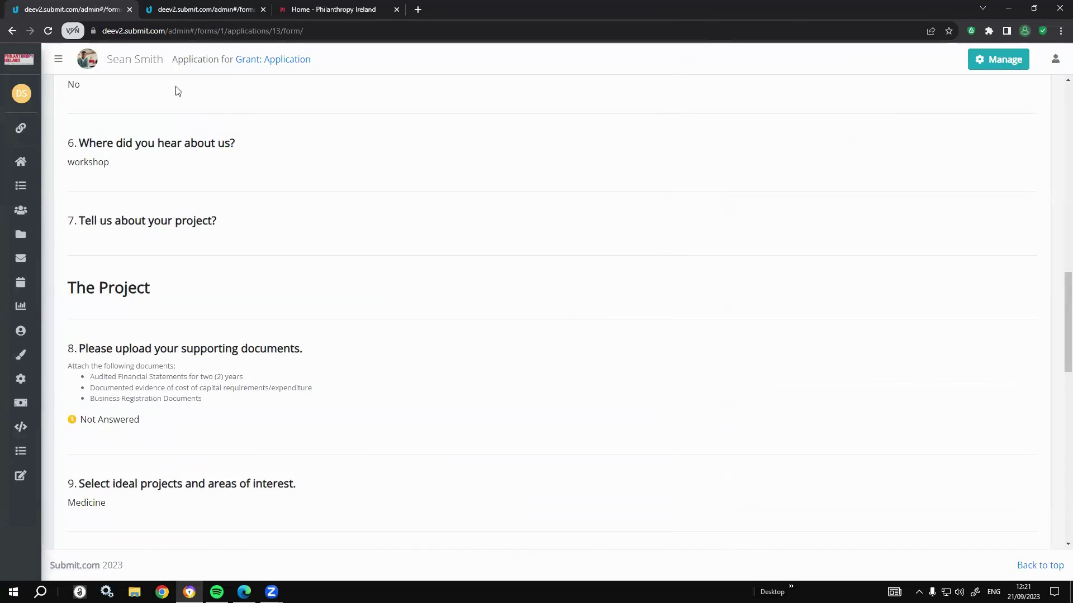
pyautogui.scroll(15, 1025, 378)
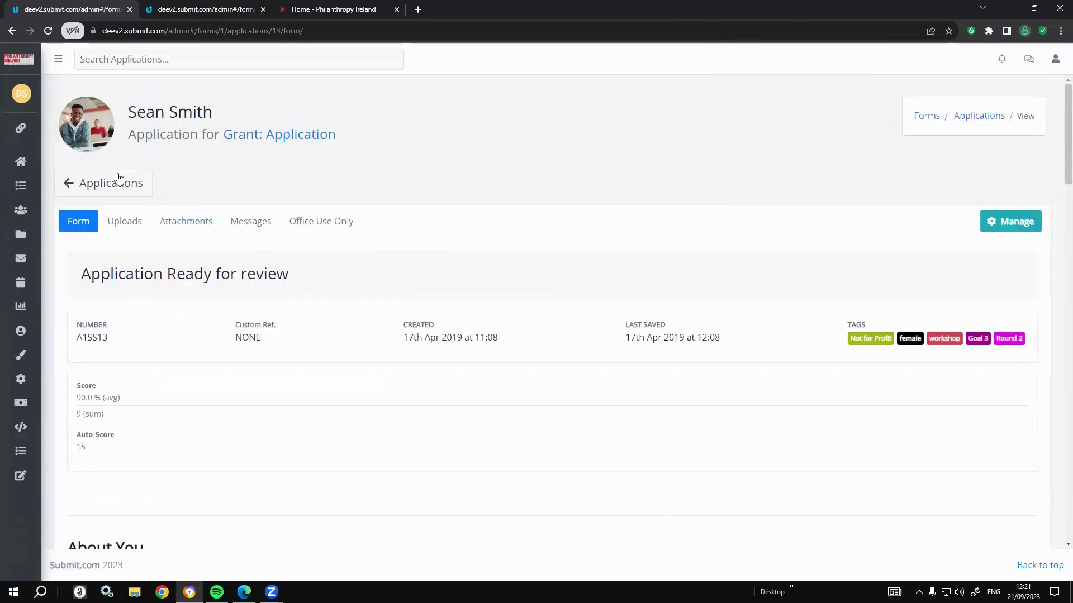
pyautogui.click(124, 177)
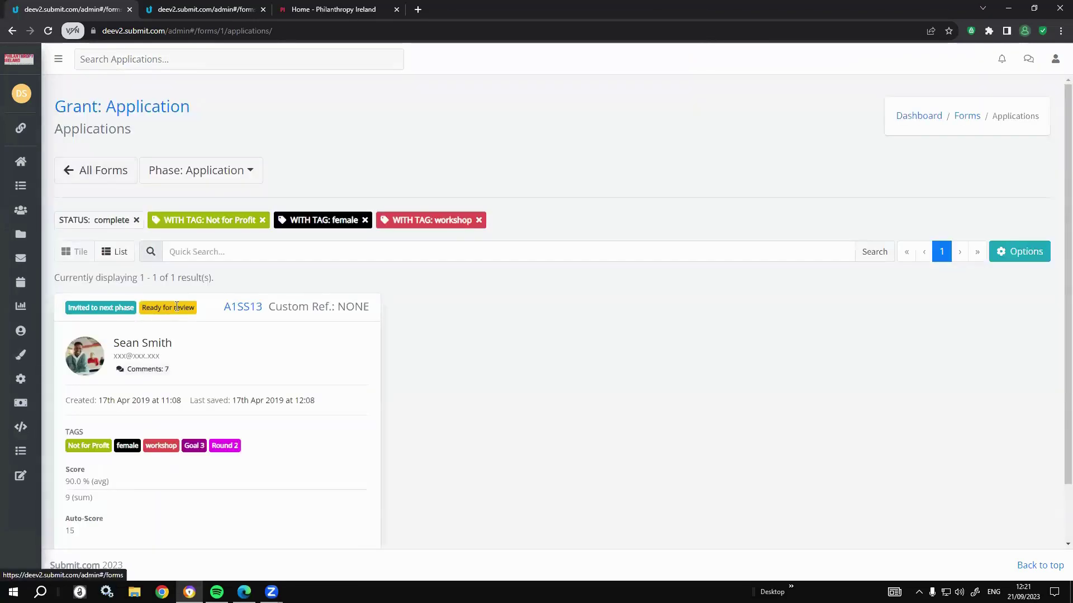
pyautogui.click(1015, 253)
pyautogui.scroll(-5, 958, 407)
pyautogui.click(939, 317)
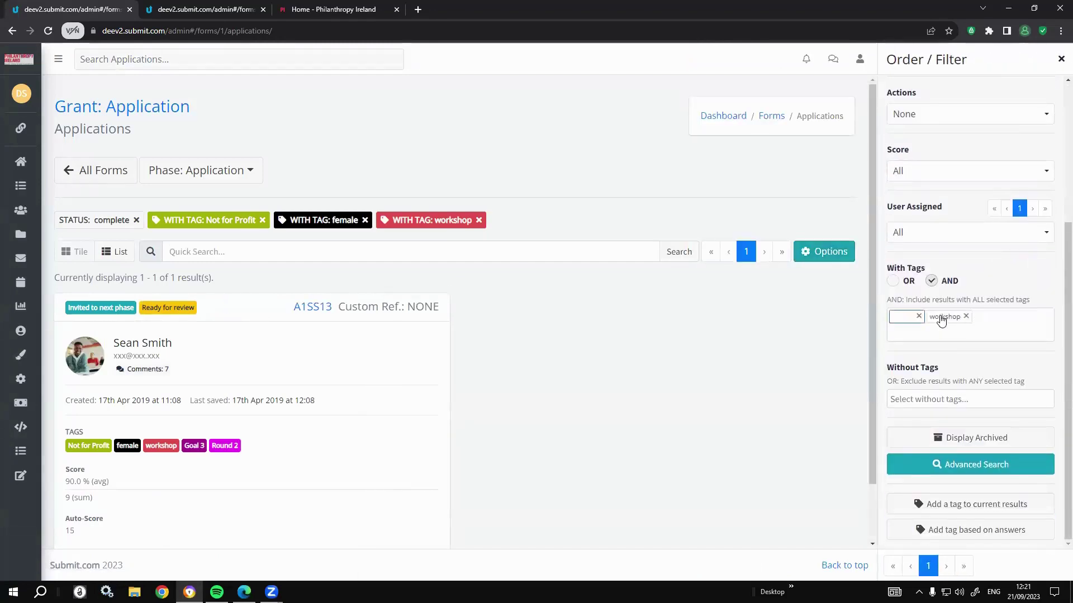
pyautogui.click(919, 316)
pyautogui.click(927, 317)
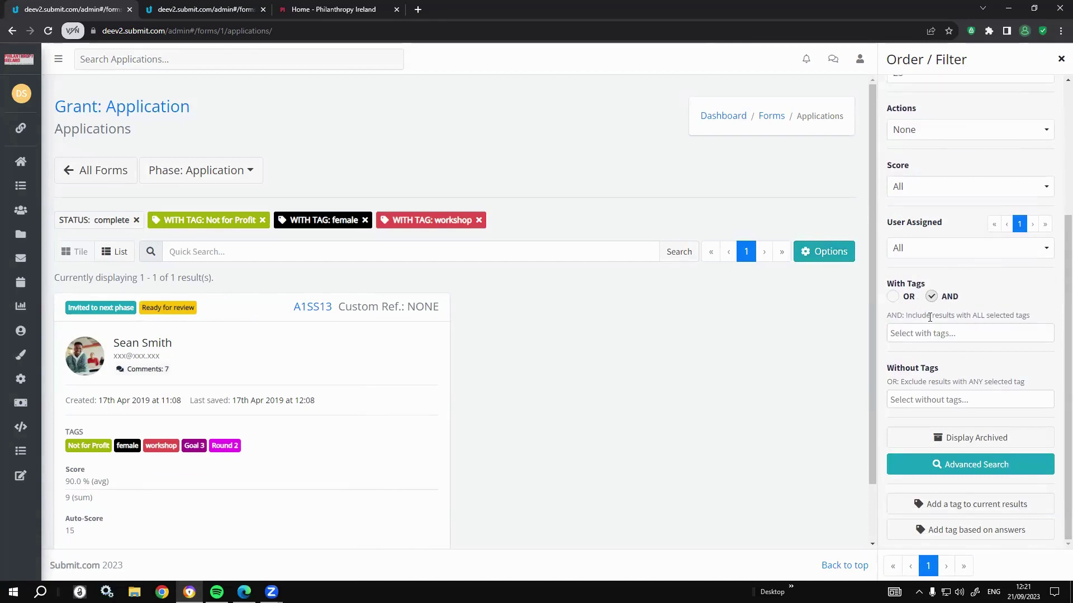
pyautogui.scroll(4, 1000, 346)
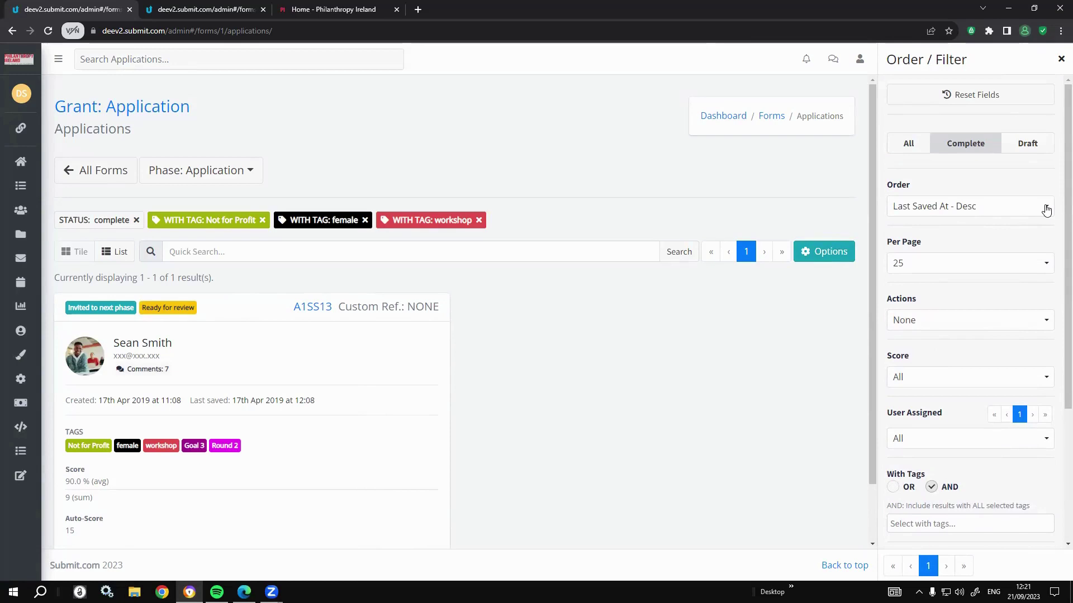
pyautogui.click(975, 94)
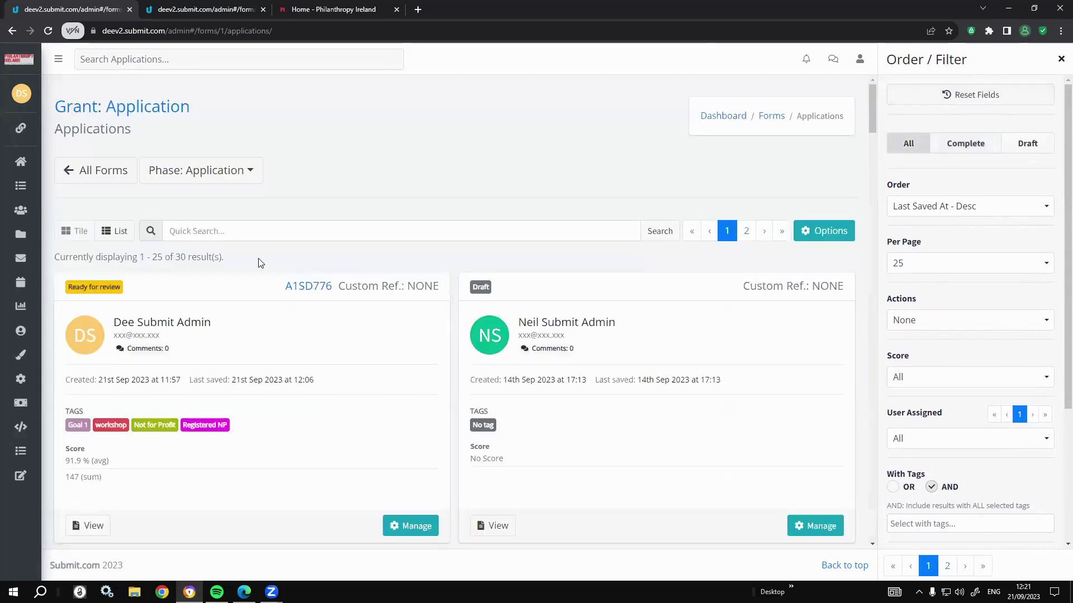
pyautogui.moveTo(188, 257); pyautogui.dragTo(170, 257)
pyautogui.click(229, 264)
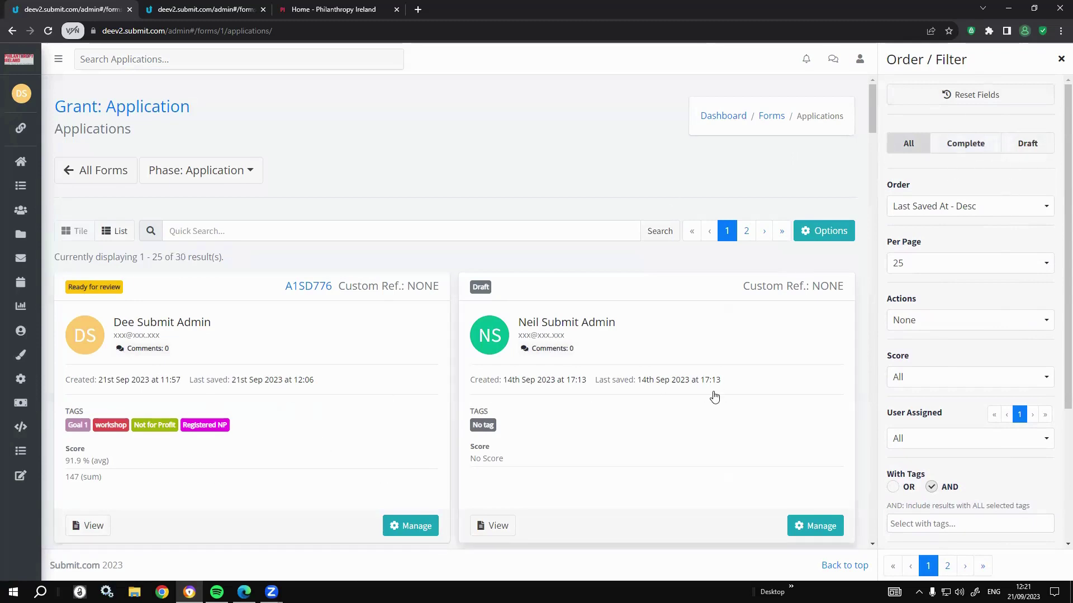
pyautogui.click(1046, 210)
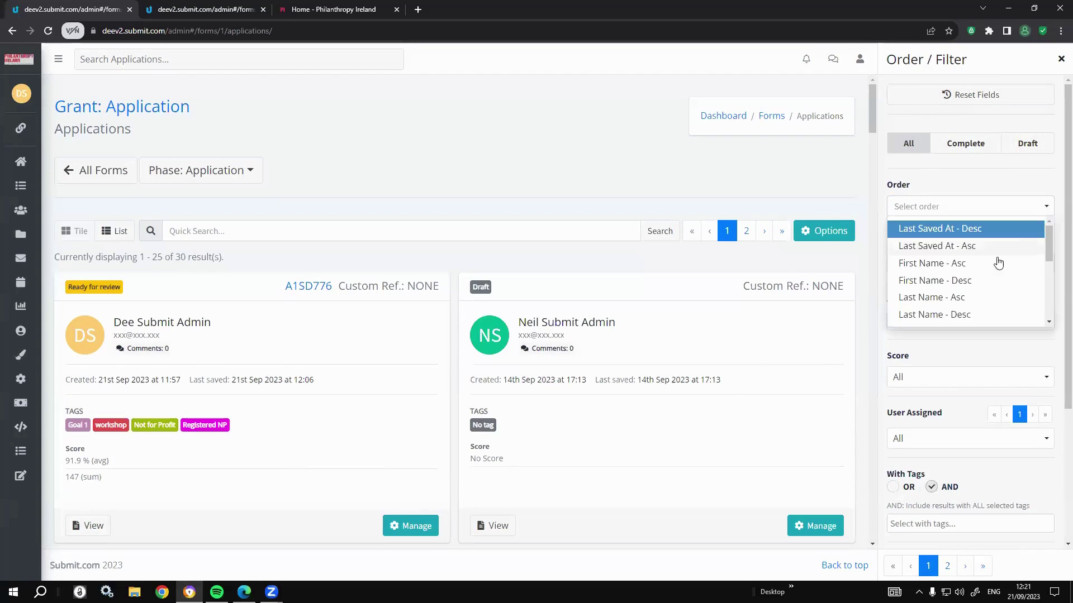
pyautogui.scroll(-3, 1009, 264)
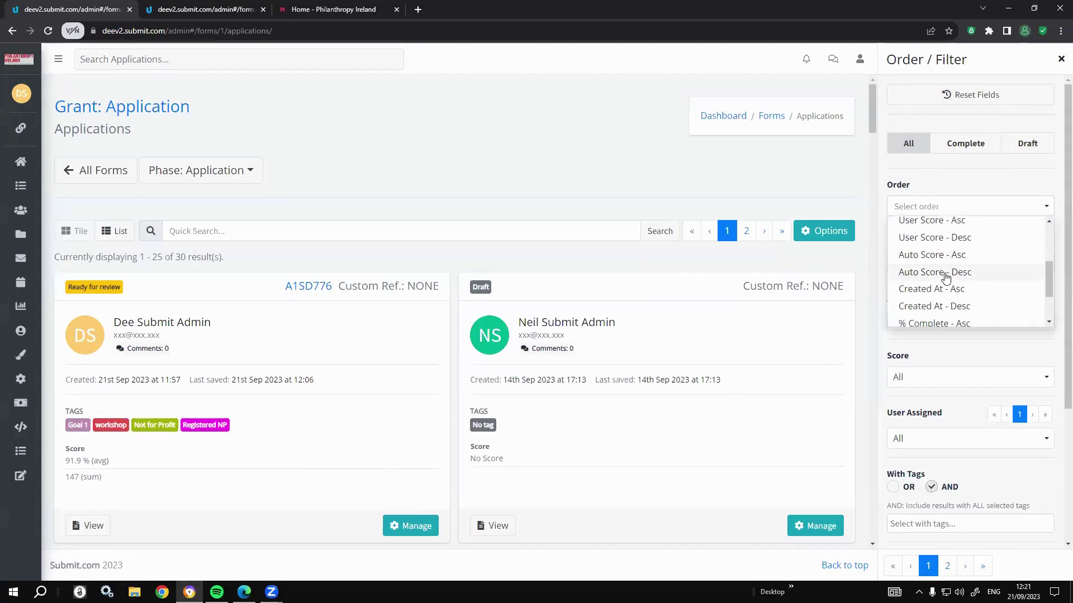
pyautogui.scroll(1, 929, 284)
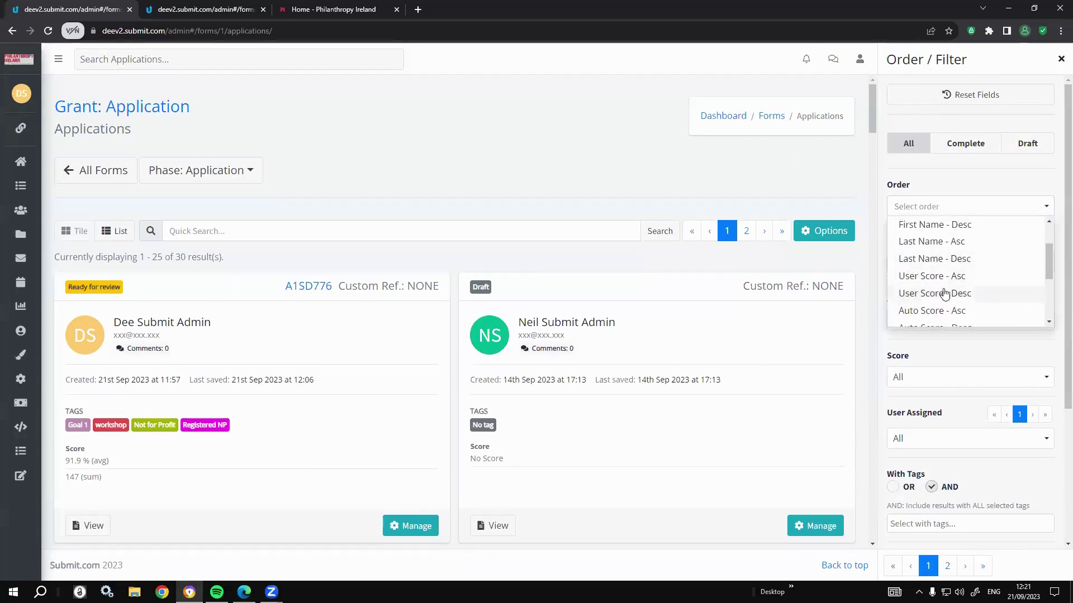
pyautogui.click(973, 295)
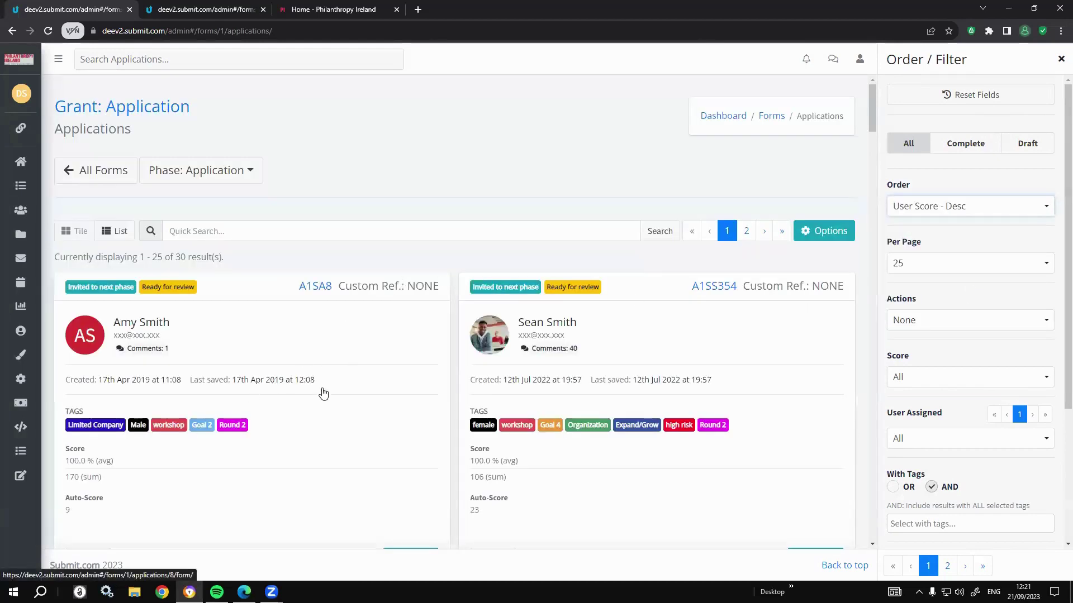
pyautogui.scroll(-3, 320, 393)
pyautogui.scroll(-3, 330, 412)
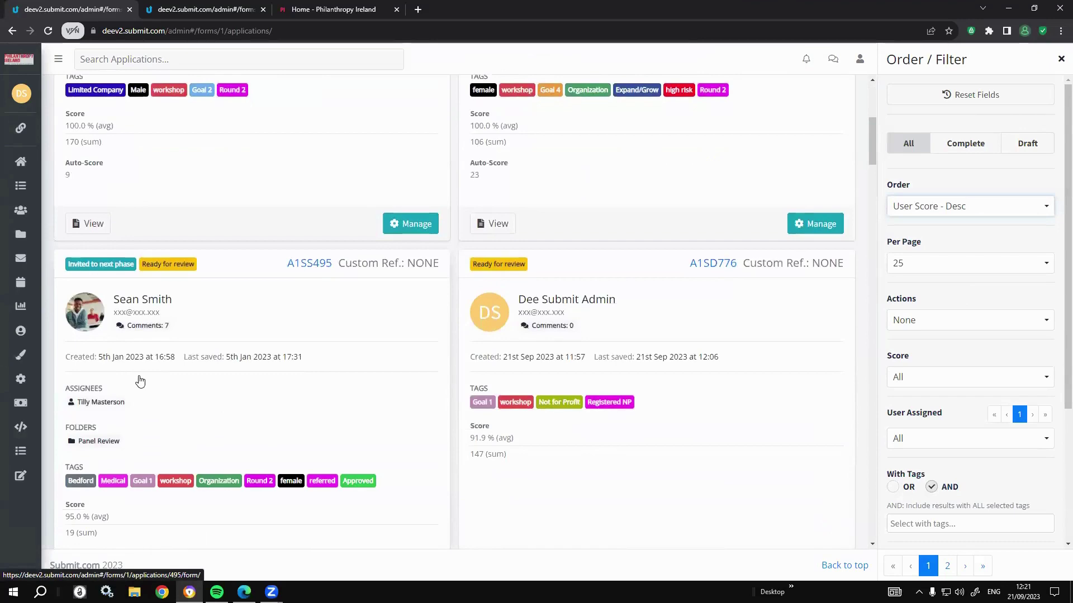
pyautogui.scroll(-4, 536, 378)
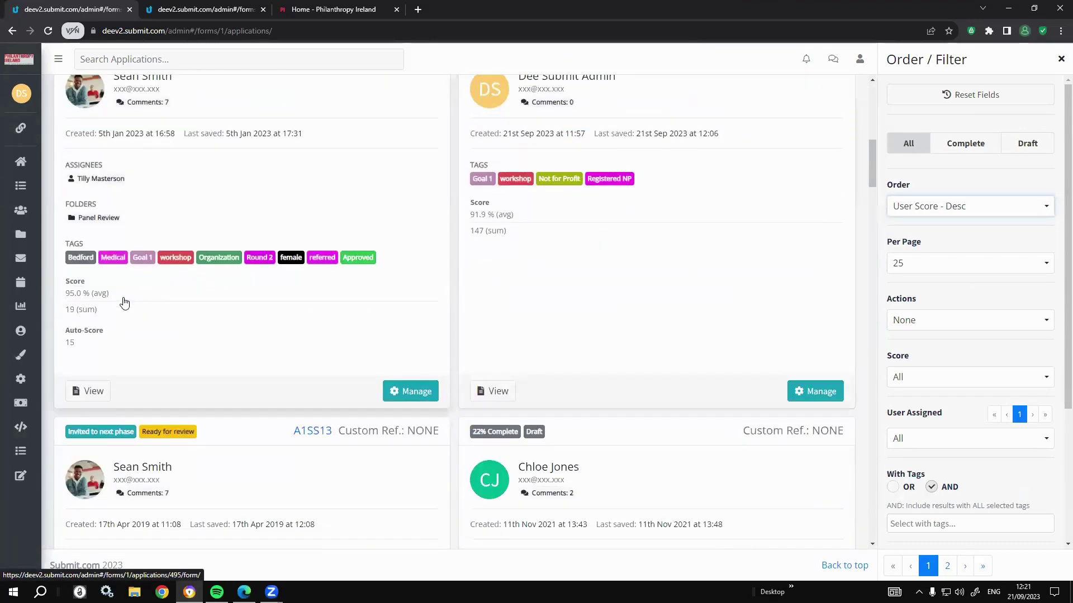
pyautogui.scroll(10, 233, 329)
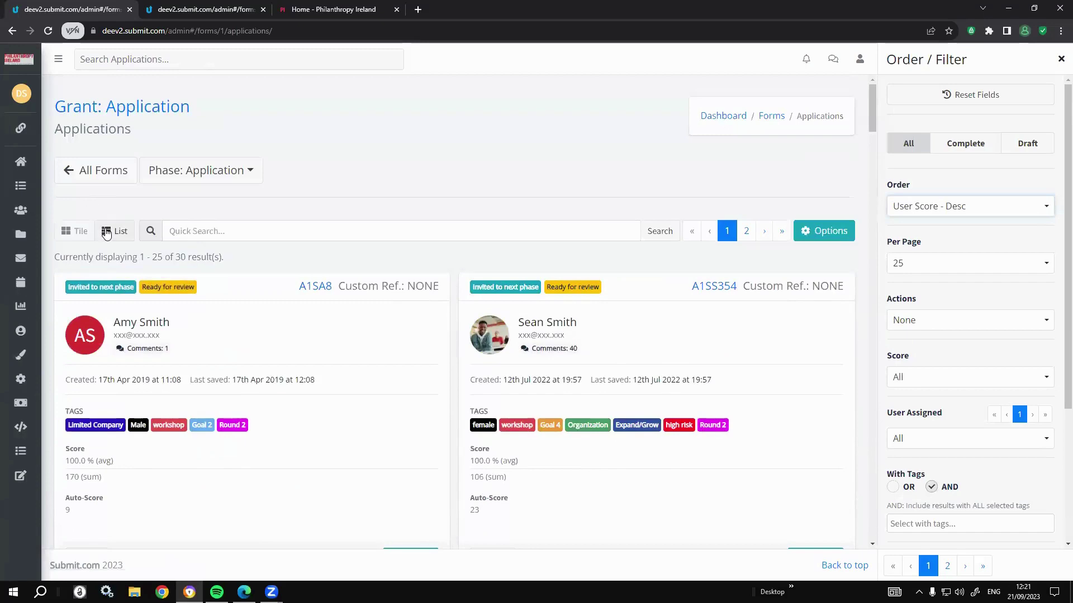
# Step: Show the Grant applications as a table, scan the rows, and start tagging all current results
pyautogui.click(117, 232)
pyautogui.scroll(-5, 303, 325)
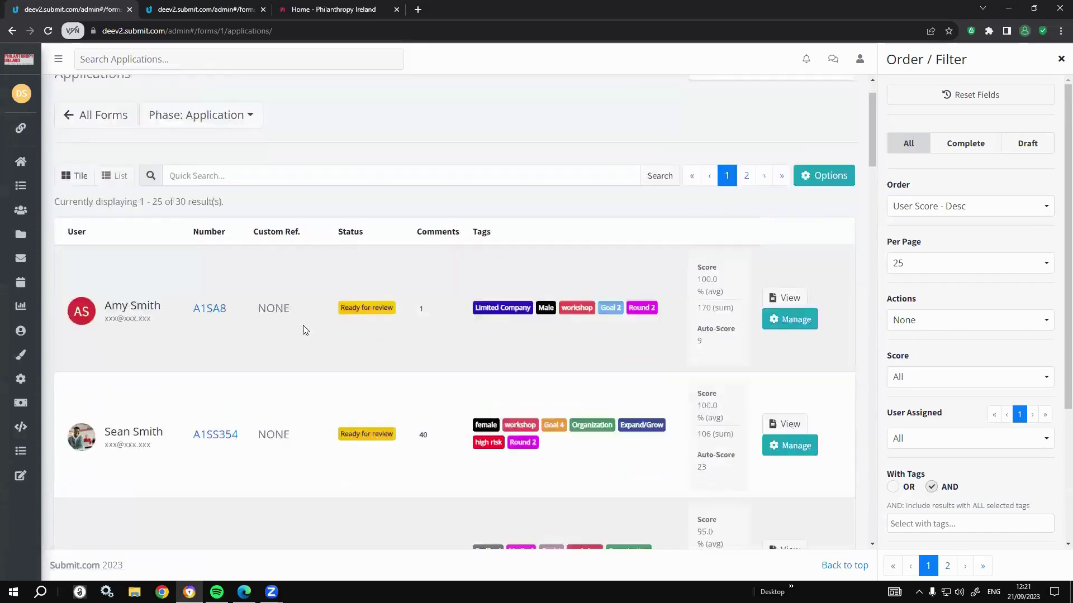
pyautogui.scroll(5, 455, 304)
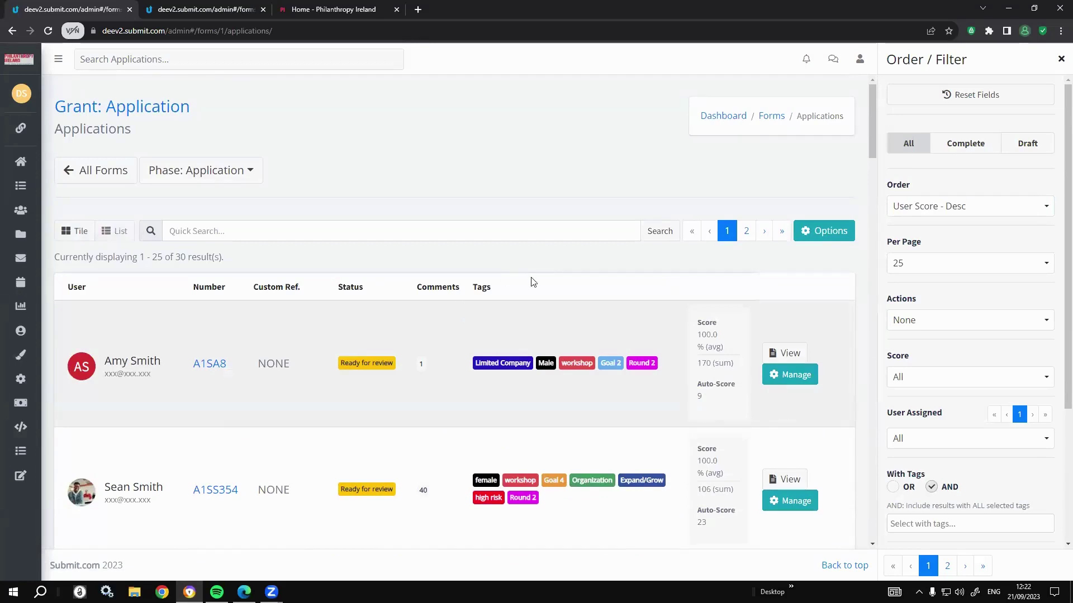
pyautogui.scroll(-4, 443, 359)
pyautogui.scroll(-1, 397, 285)
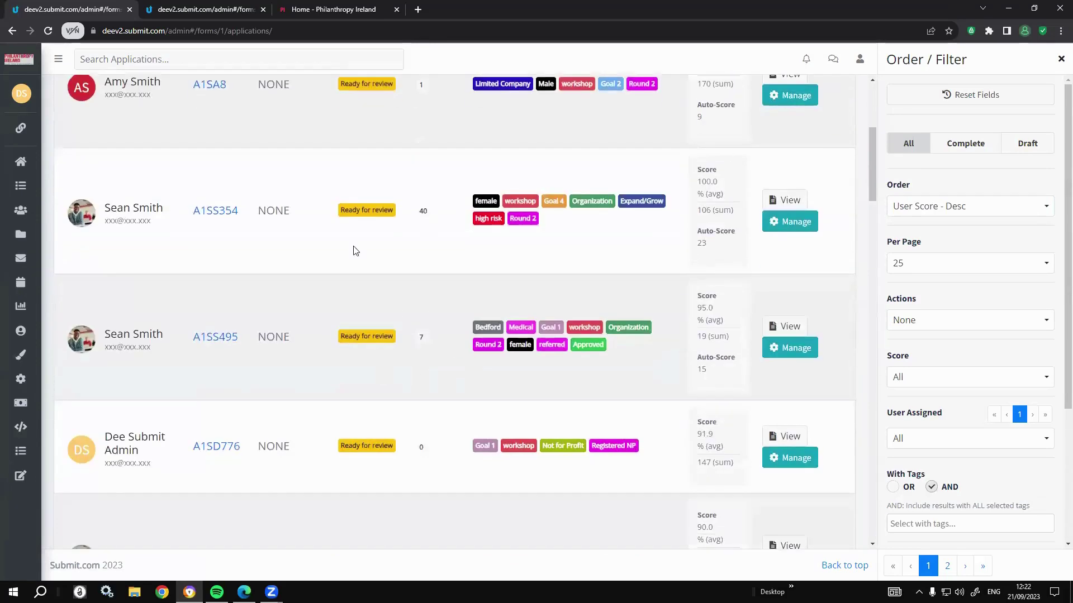
pyautogui.scroll(2, 455, 160)
pyautogui.scroll(-1, 492, 145)
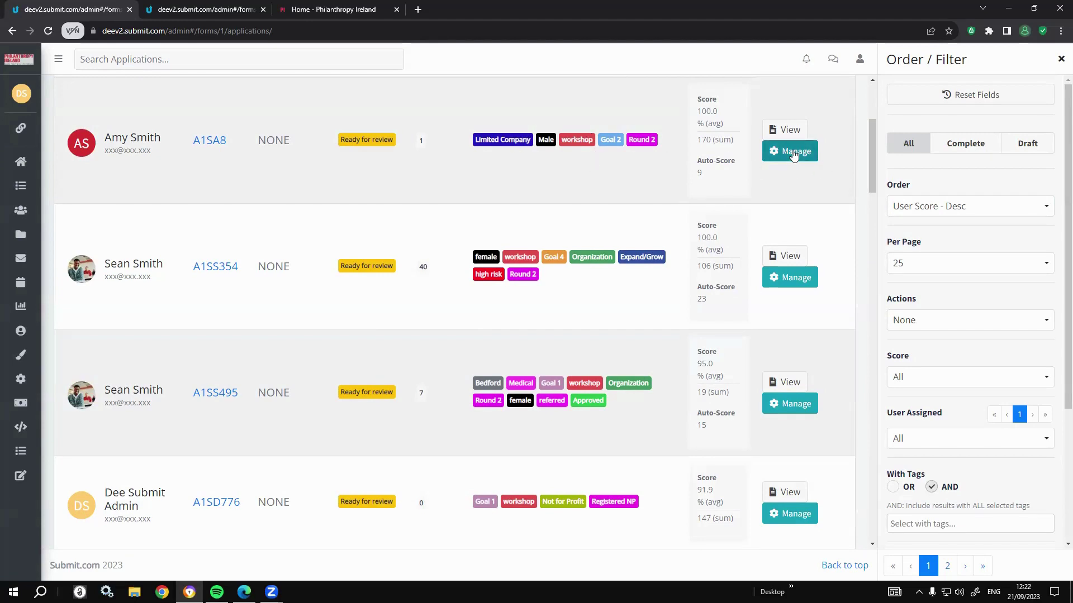
pyautogui.scroll(5, 417, 196)
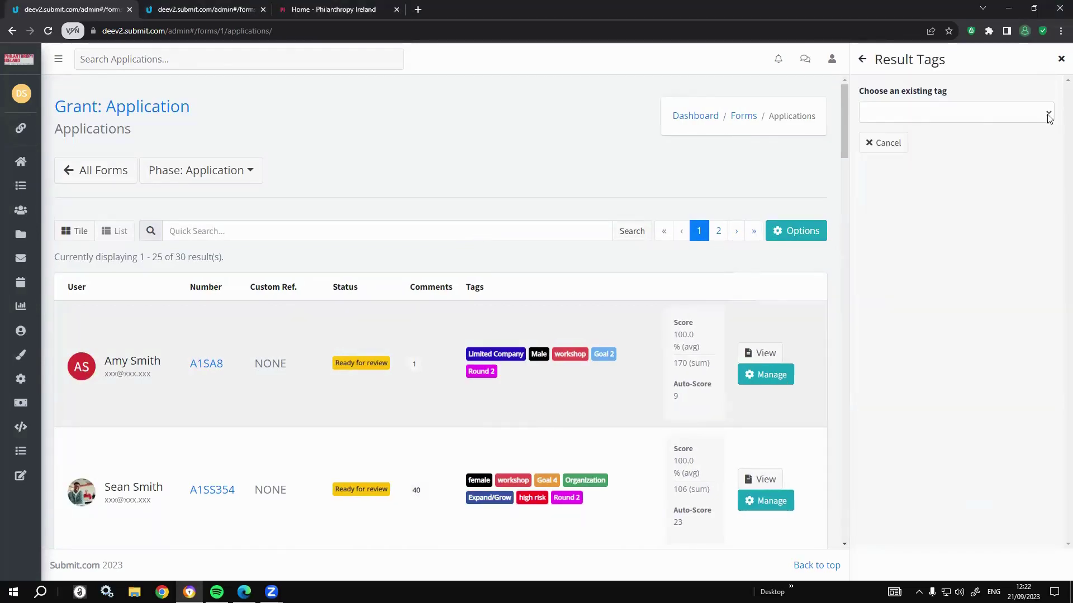
pyautogui.click(942, 116)
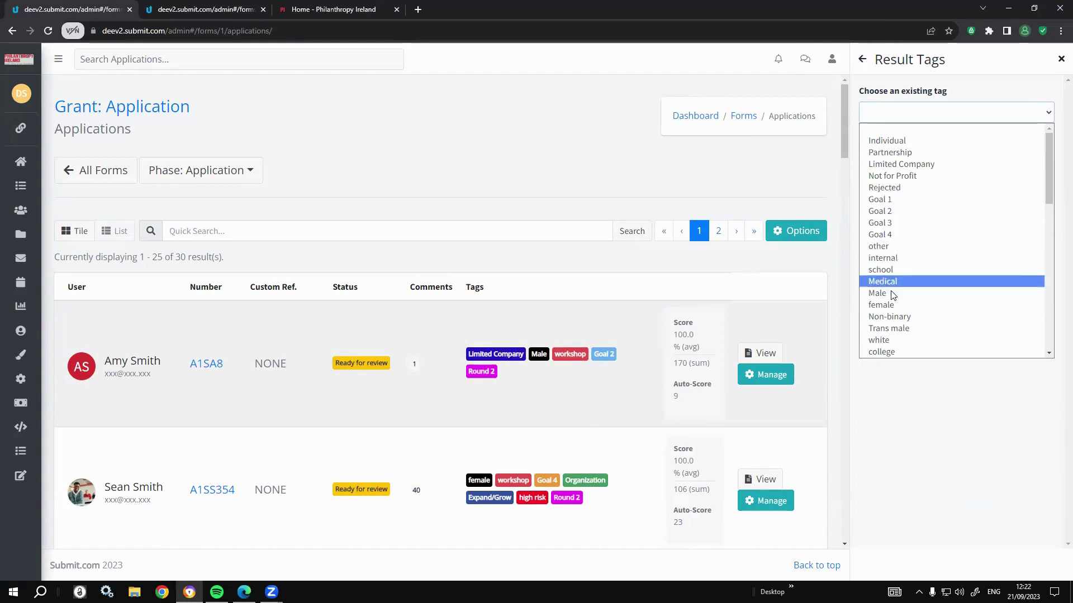
# Step: Apply the Approved tag to all current results and save
pyautogui.scroll(-9, 907, 212)
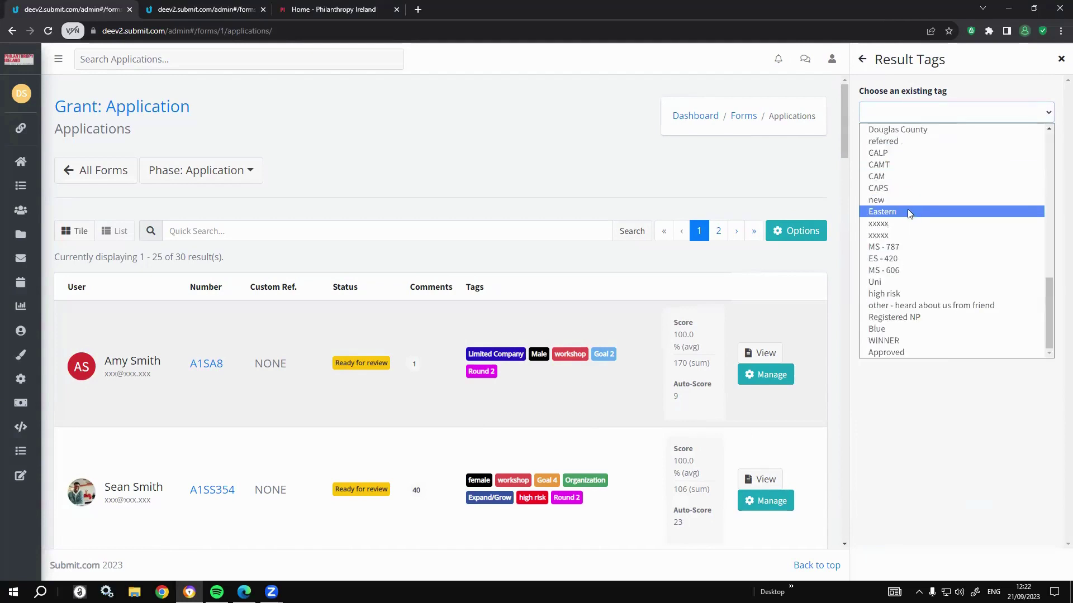
pyautogui.click(875, 351)
pyautogui.click(1032, 144)
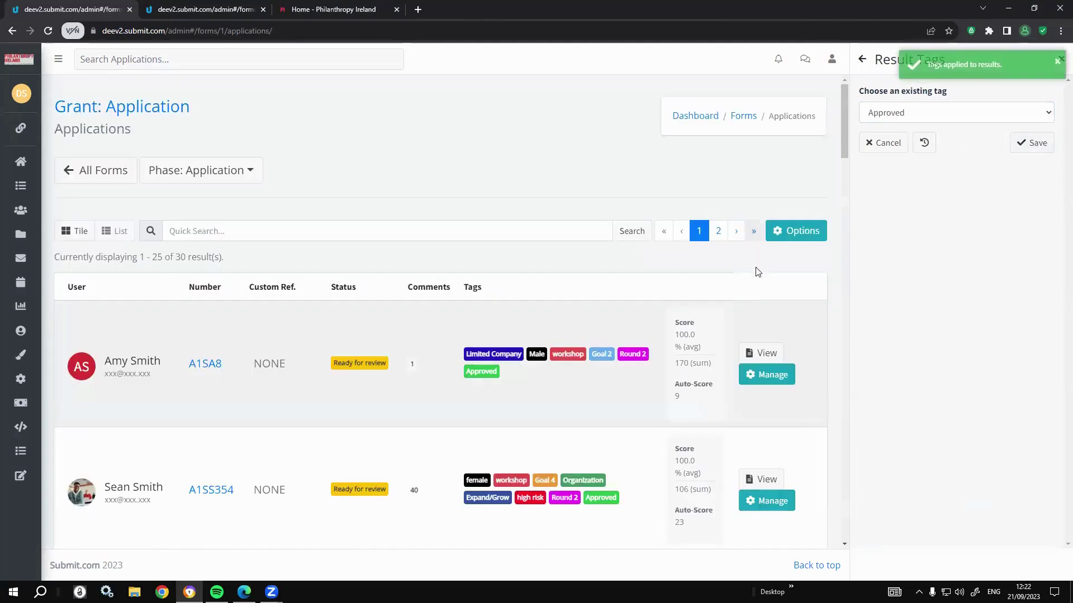
pyautogui.scroll(-4, 550, 378)
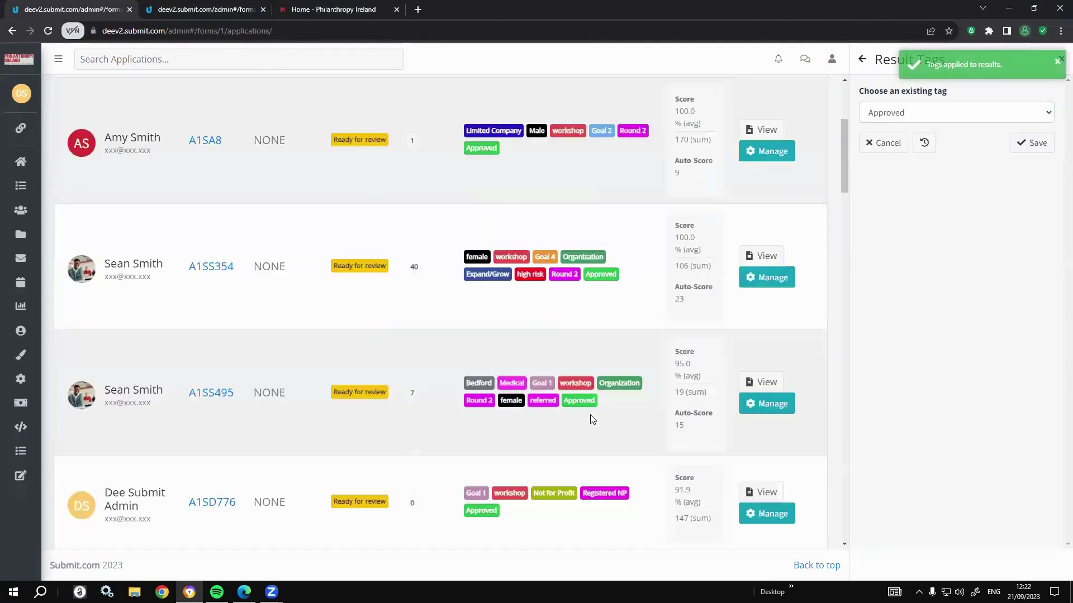
pyautogui.scroll(-2, 590, 416)
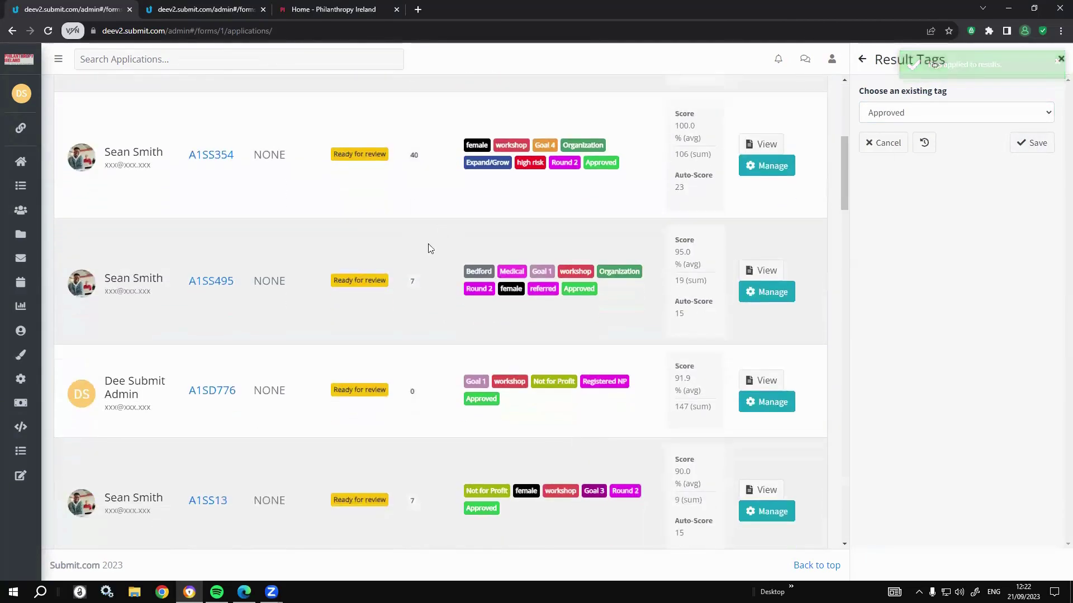
pyautogui.scroll(6, 695, 212)
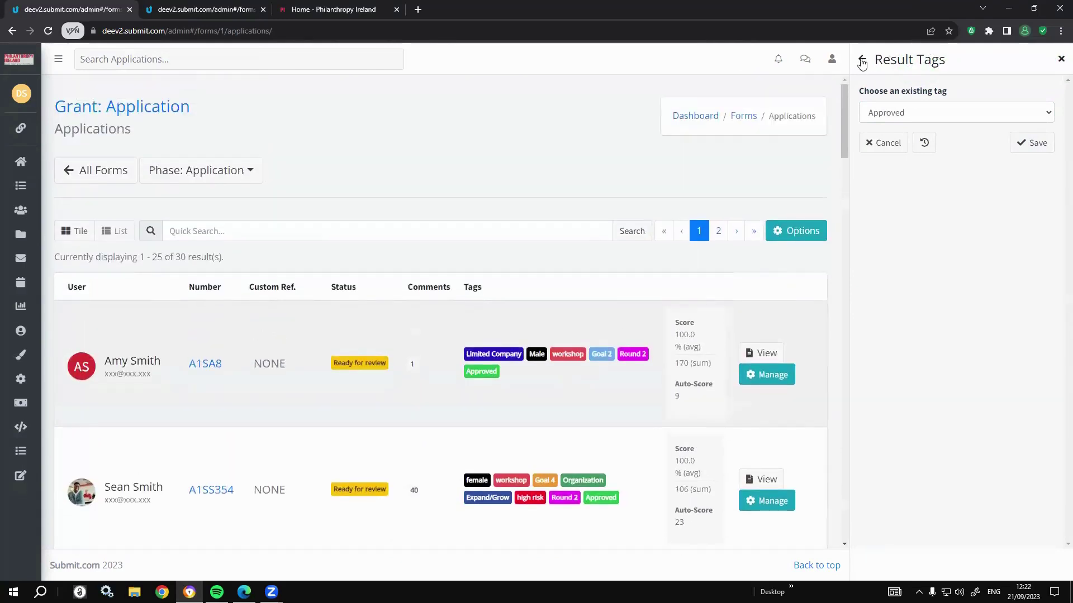
# Step: Return to the order and filter options and open management for application A1SA8
pyautogui.click(861, 61)
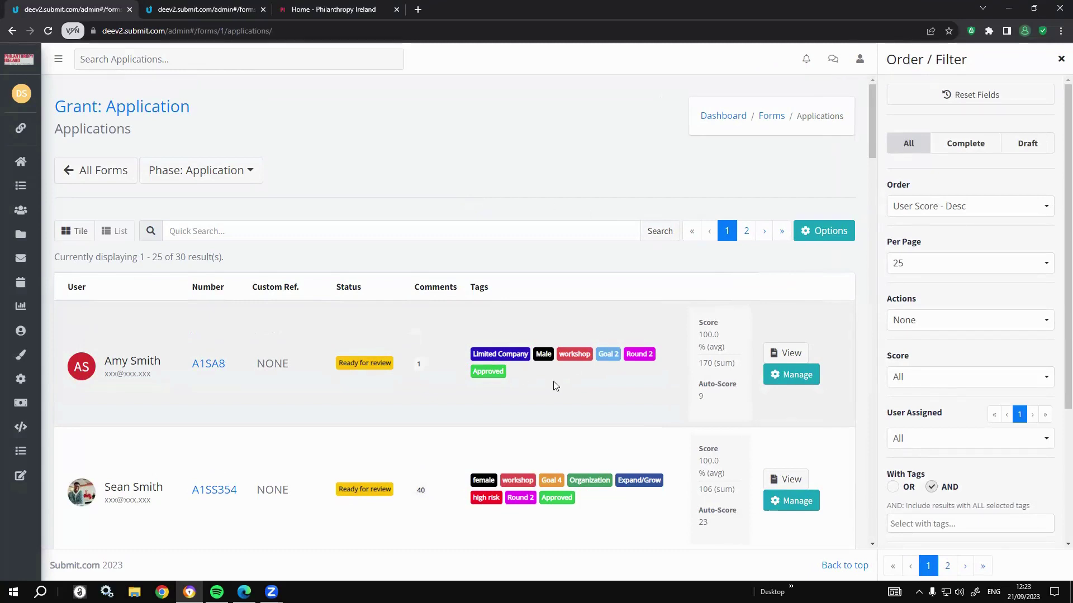
pyautogui.scroll(-3, 953, 380)
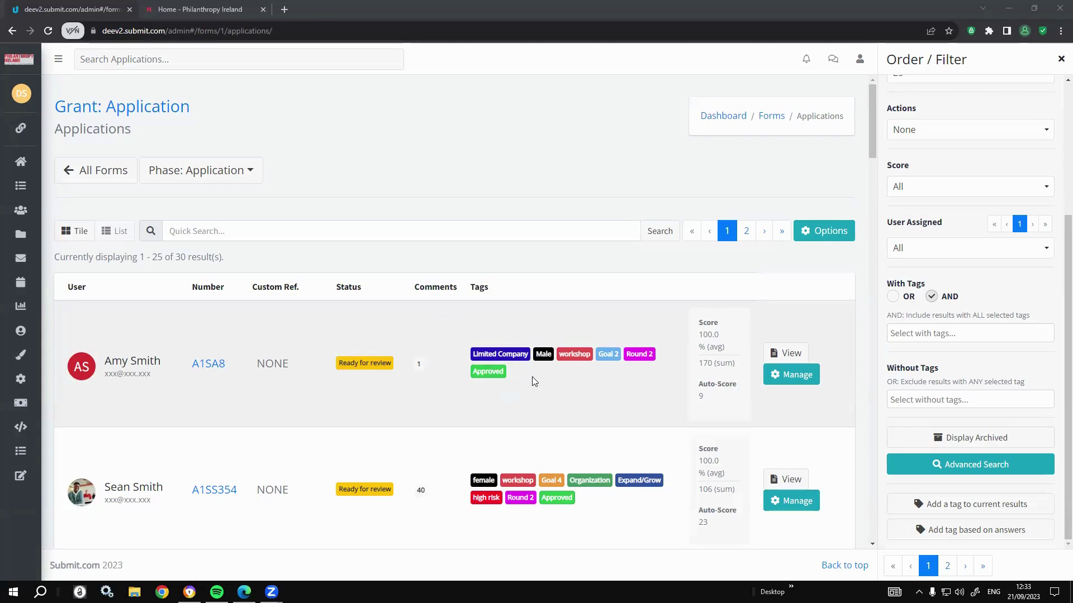
pyautogui.click(798, 375)
# Step: Check that A1SA8's Approved tag auto-files into Panel Review, then close the tags panel unchanged
pyautogui.click(942, 307)
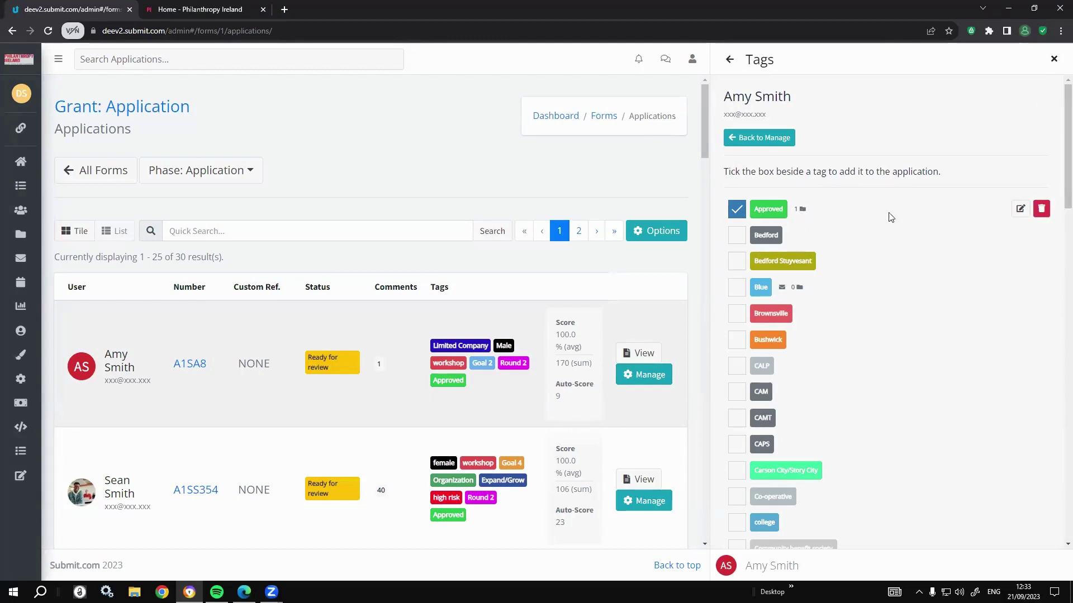
pyautogui.click(1020, 209)
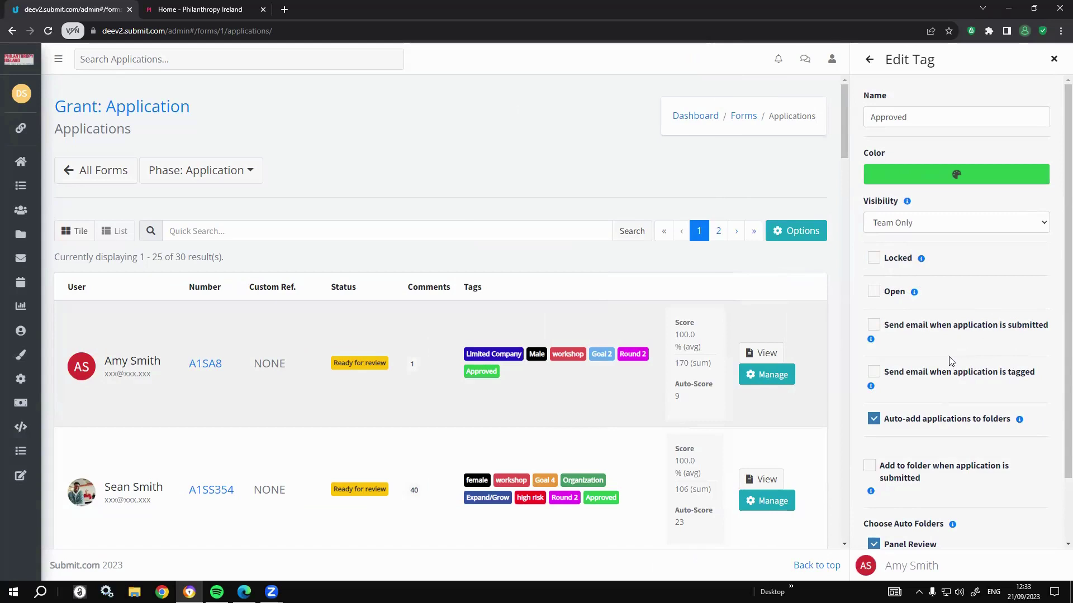
pyautogui.scroll(-2, 947, 368)
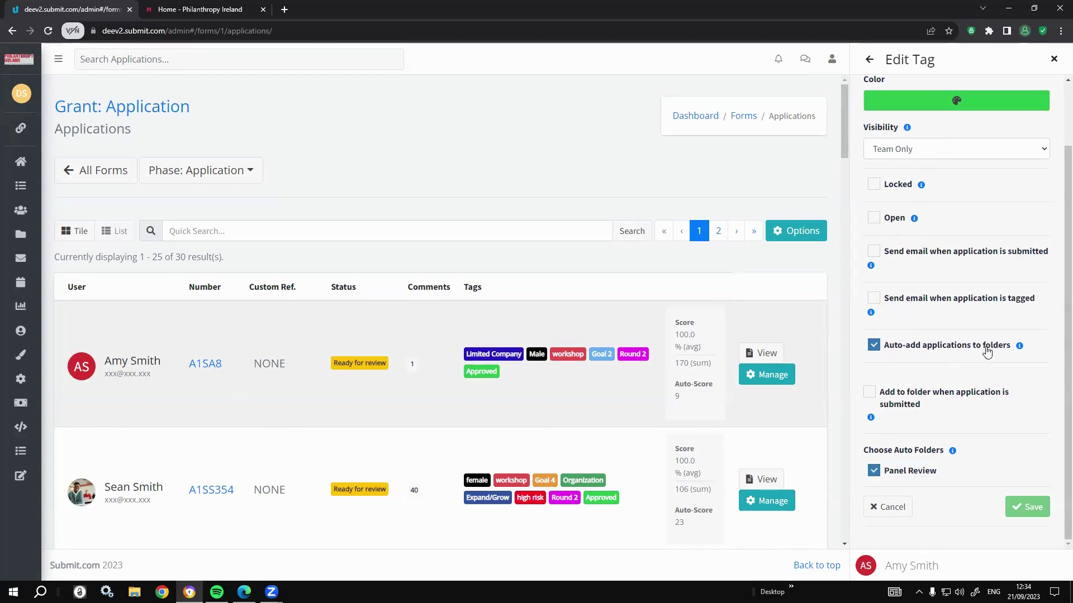
pyautogui.moveTo(1020, 346)
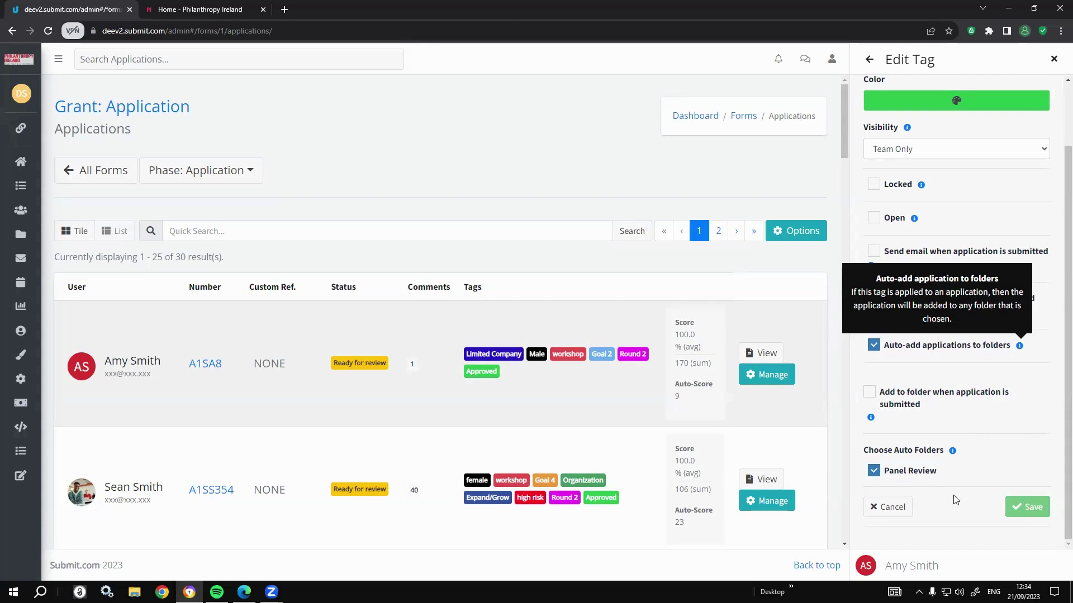
pyautogui.click(870, 59)
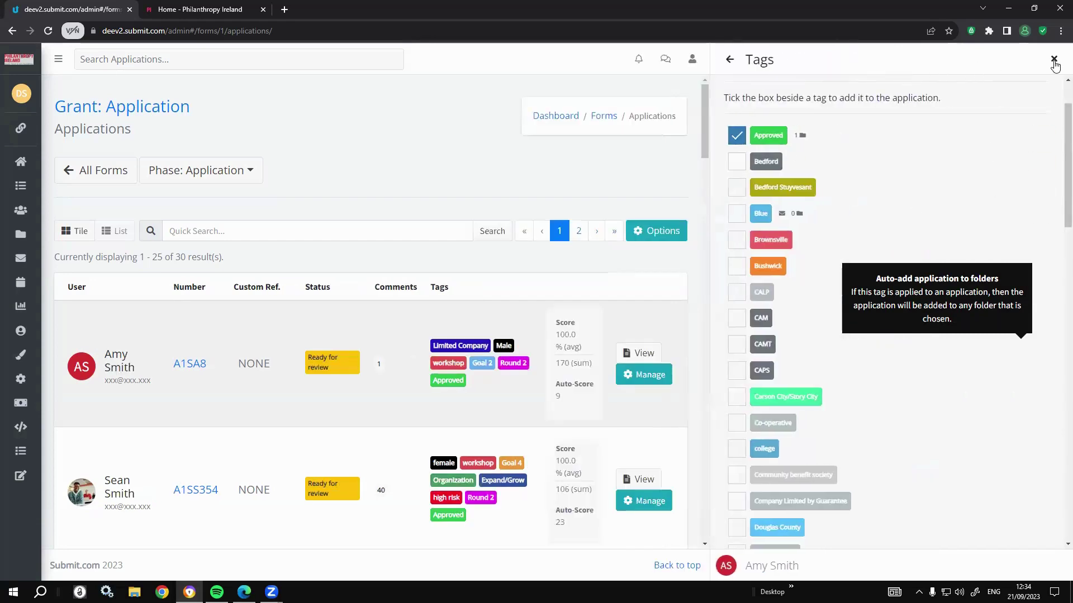
pyautogui.click(1053, 59)
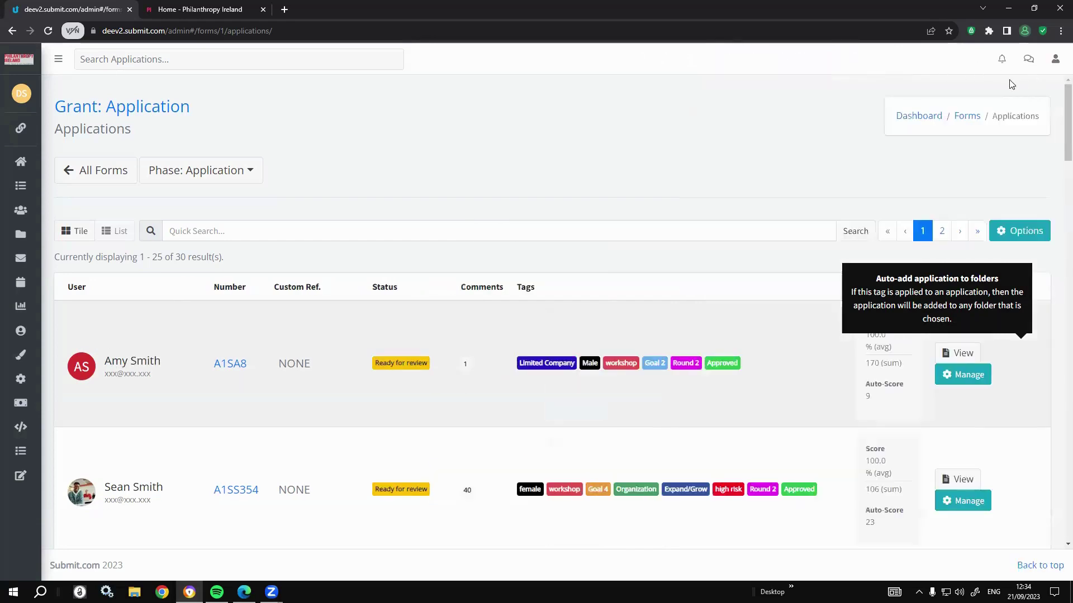
# Step: Go from All Forms to the Folders page listing Panel Review with 21 applications
pyautogui.click(88, 170)
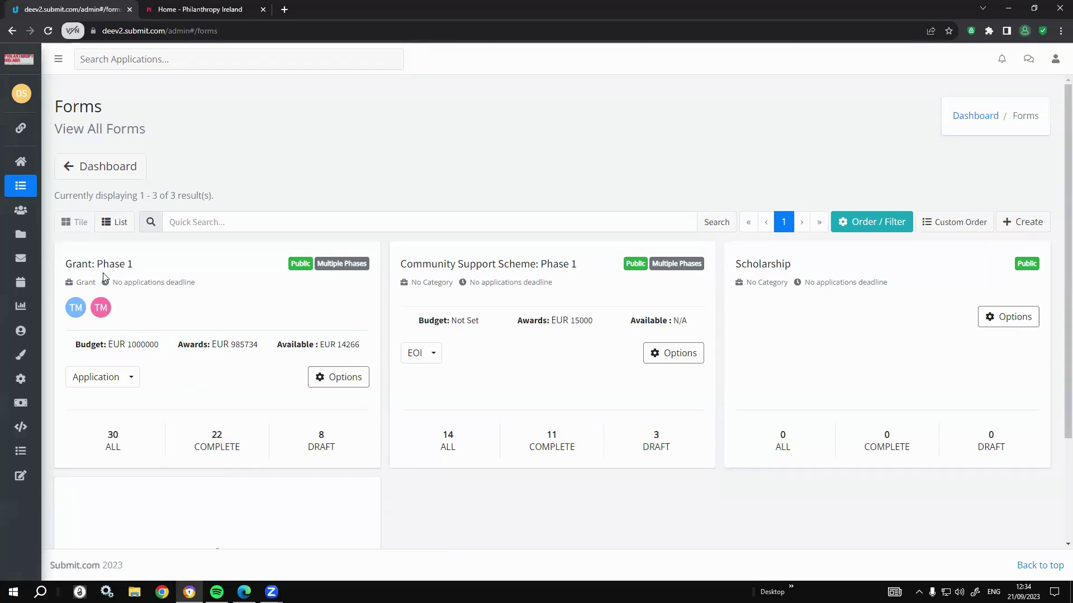
pyautogui.moveTo(27, 262)
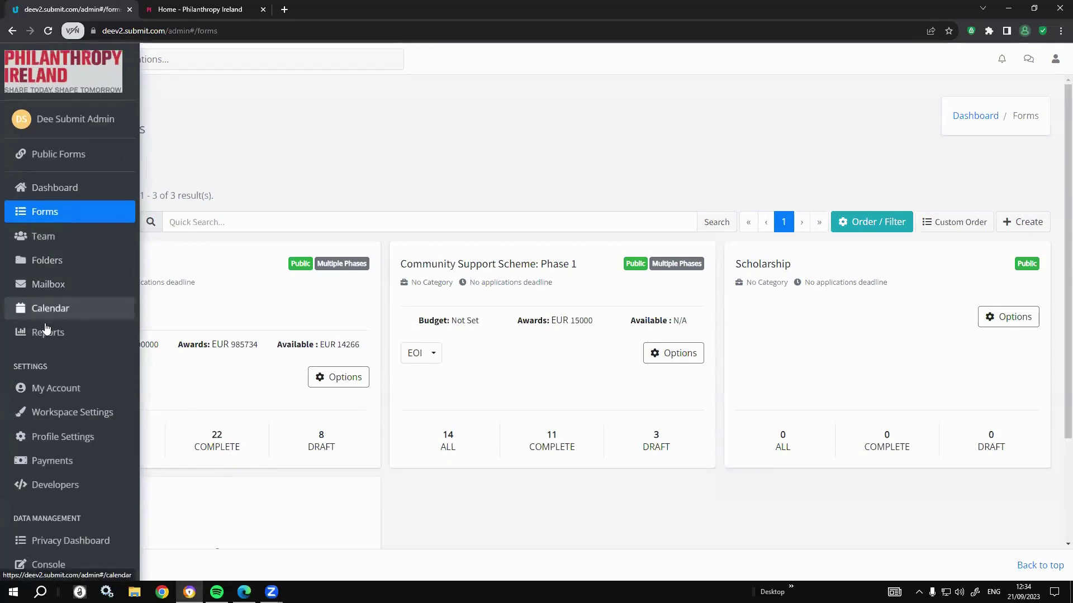
pyautogui.click(39, 260)
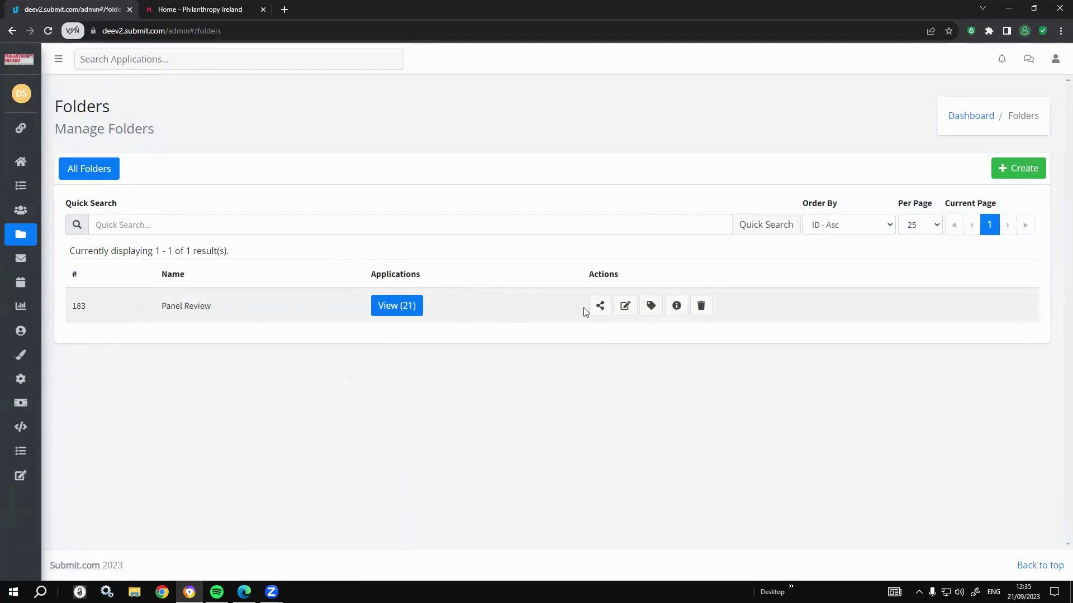
pyautogui.click(600, 307)
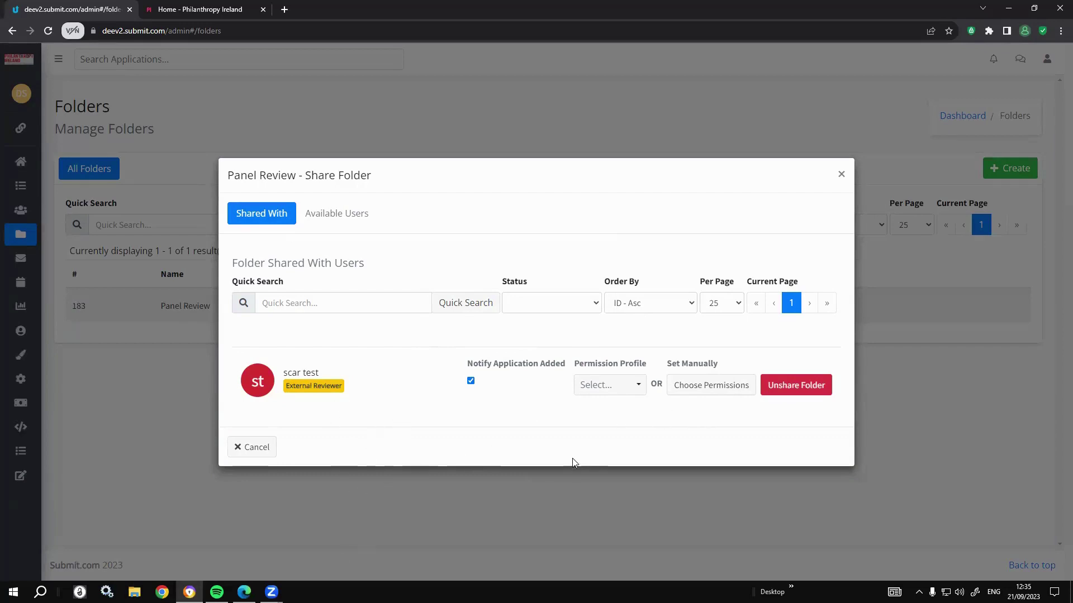
pyautogui.click(841, 174)
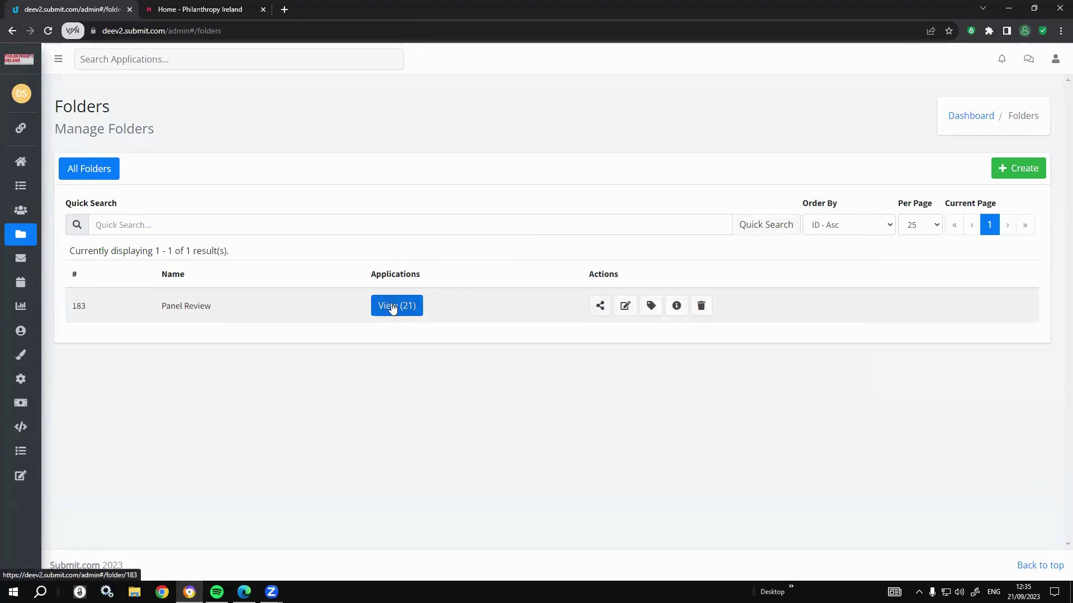
pyautogui.click(392, 306)
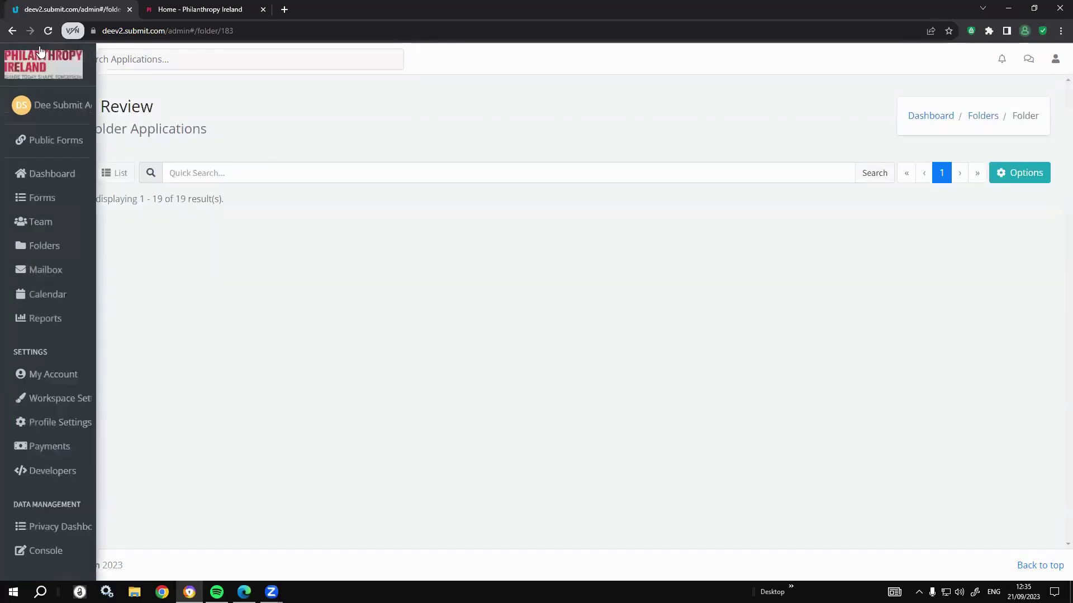
pyautogui.click(12, 32)
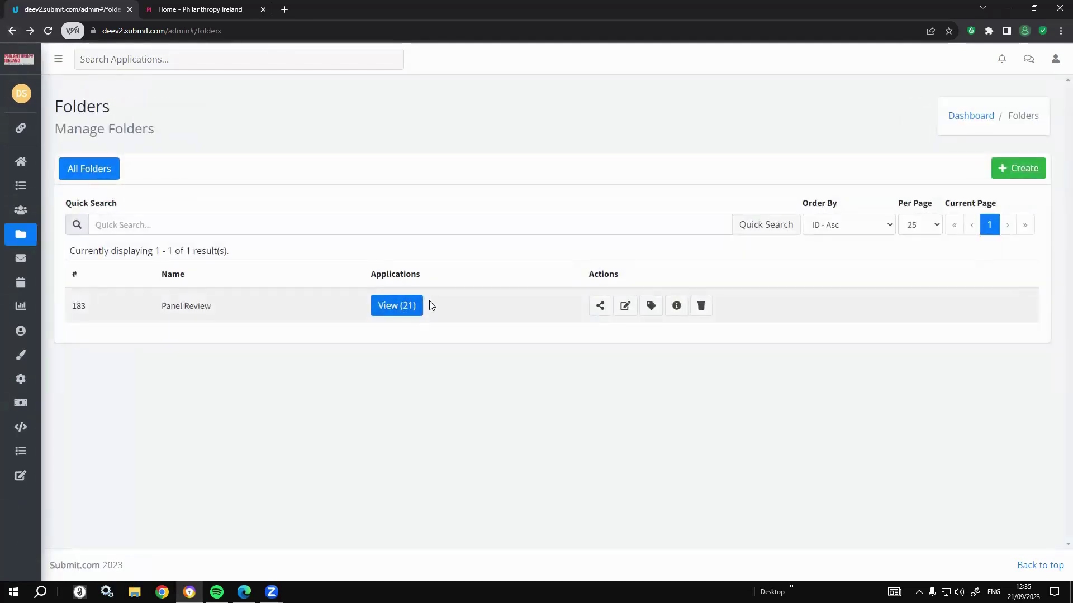
# Step: Make candidate names visible in the Panel Review folder and save its settings
pyautogui.click(625, 305)
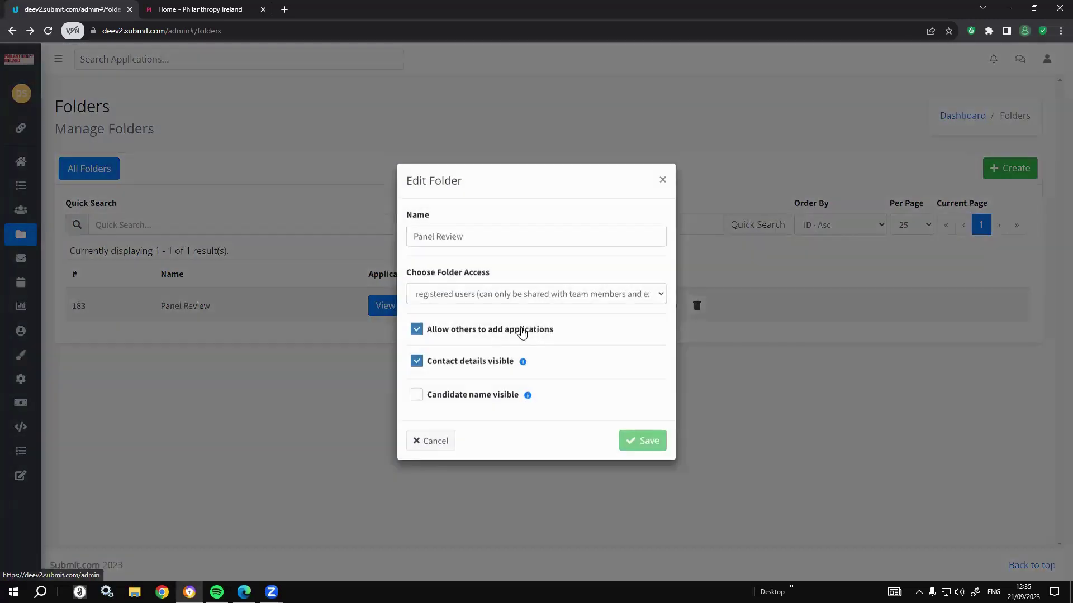
pyautogui.click(416, 396)
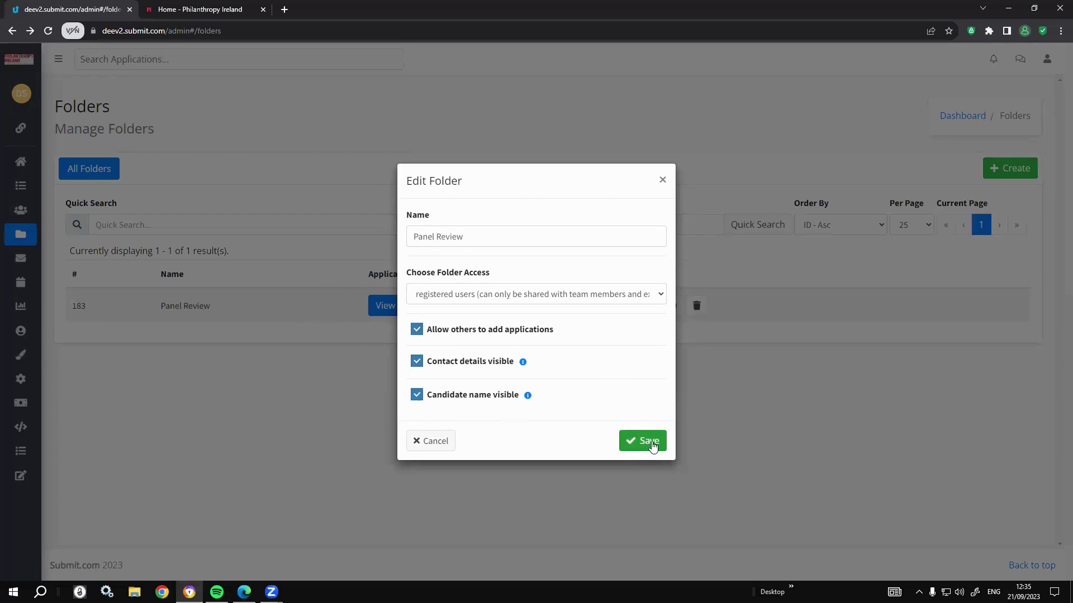
pyautogui.click(652, 445)
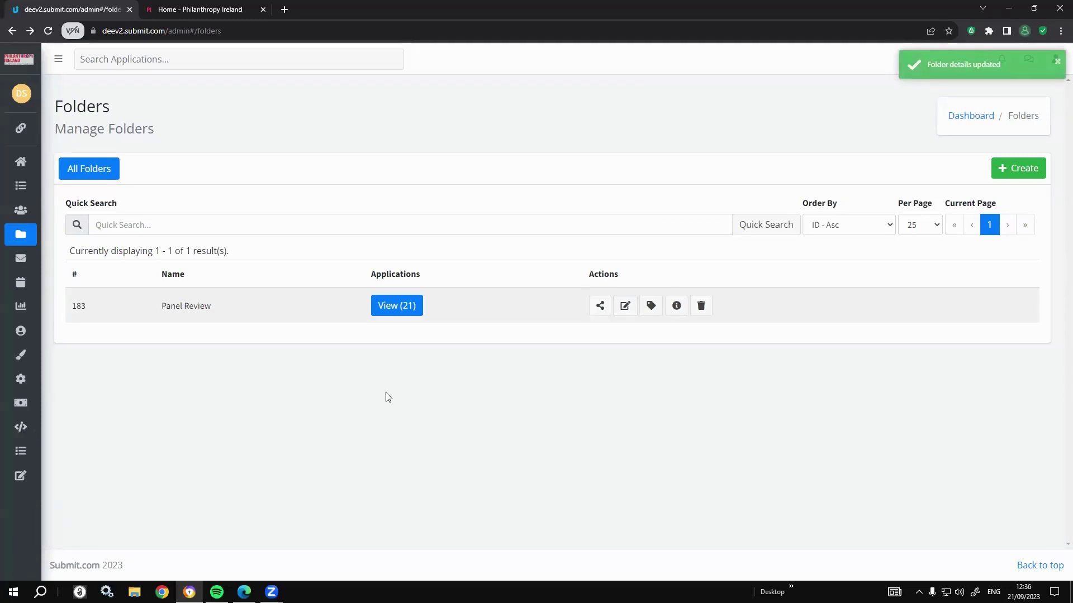
pyautogui.moveTo(34, 300)
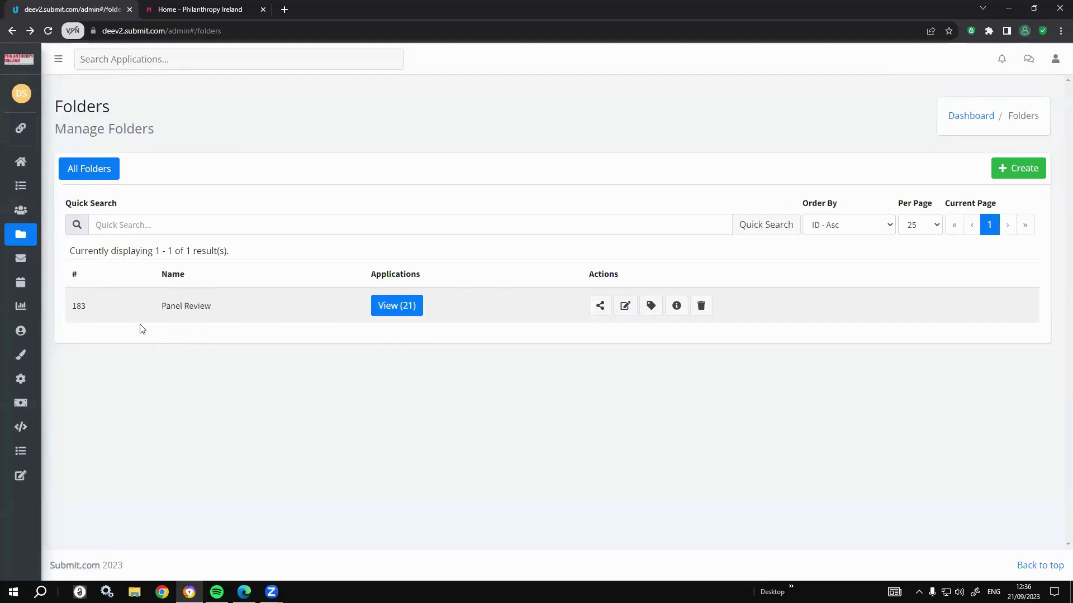
# Step: Open Reports, browse the workspace, application and grant tracking charts, then open the Forms breakdown
pyautogui.moveTo(36, 246)
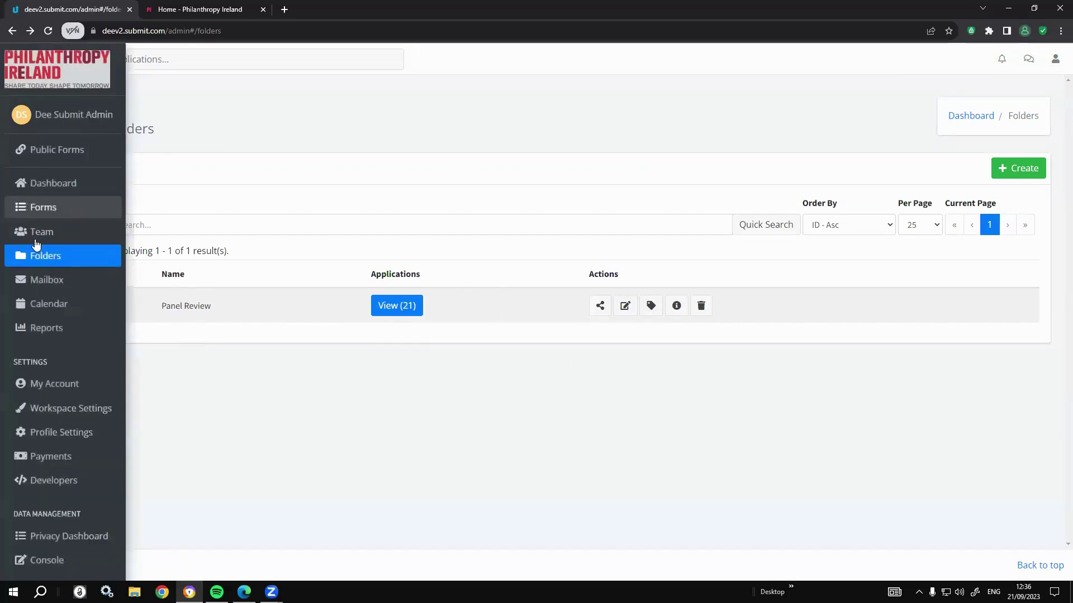
pyautogui.click(45, 333)
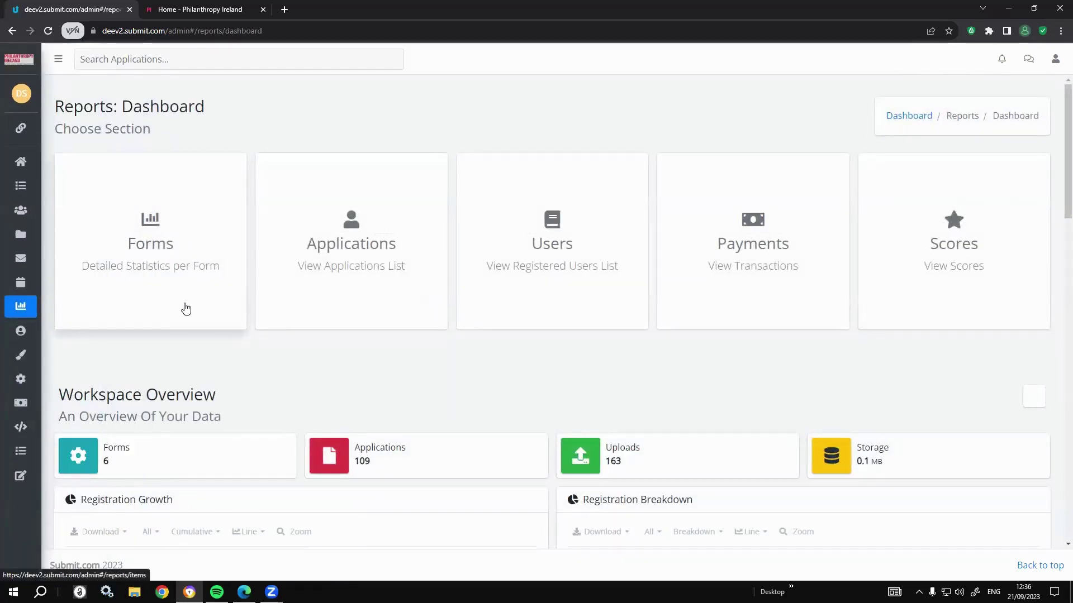
pyautogui.scroll(-3, 663, 341)
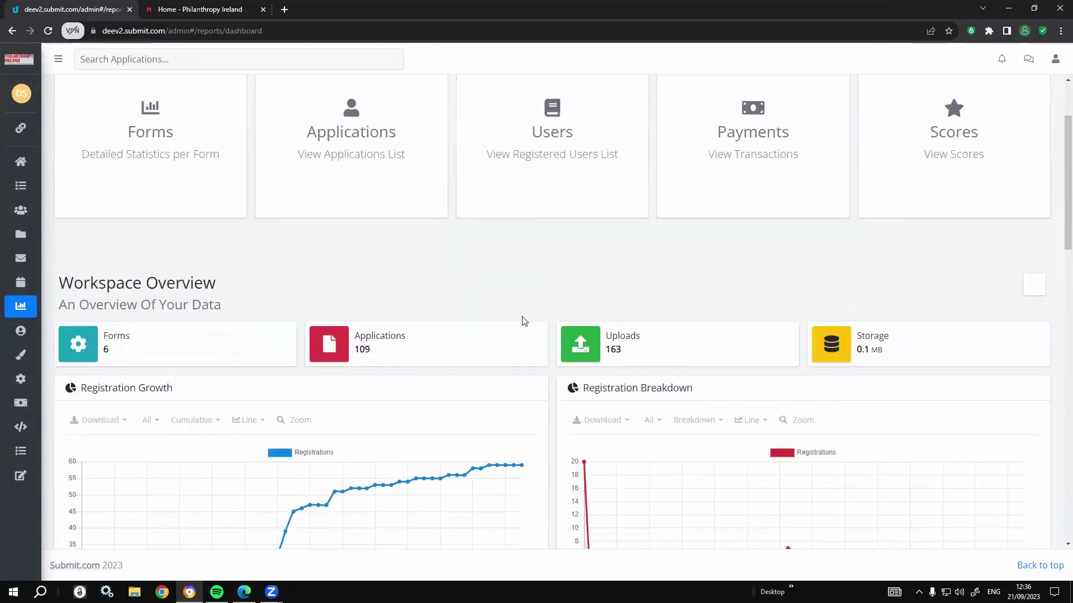
pyautogui.scroll(-1, 415, 402)
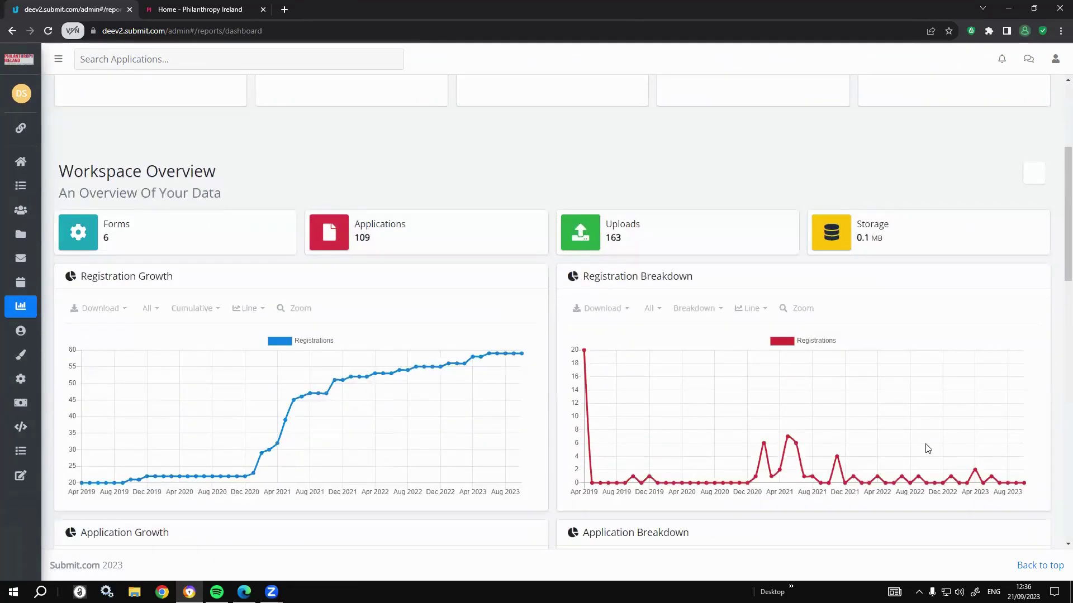
pyautogui.scroll(-5, 918, 445)
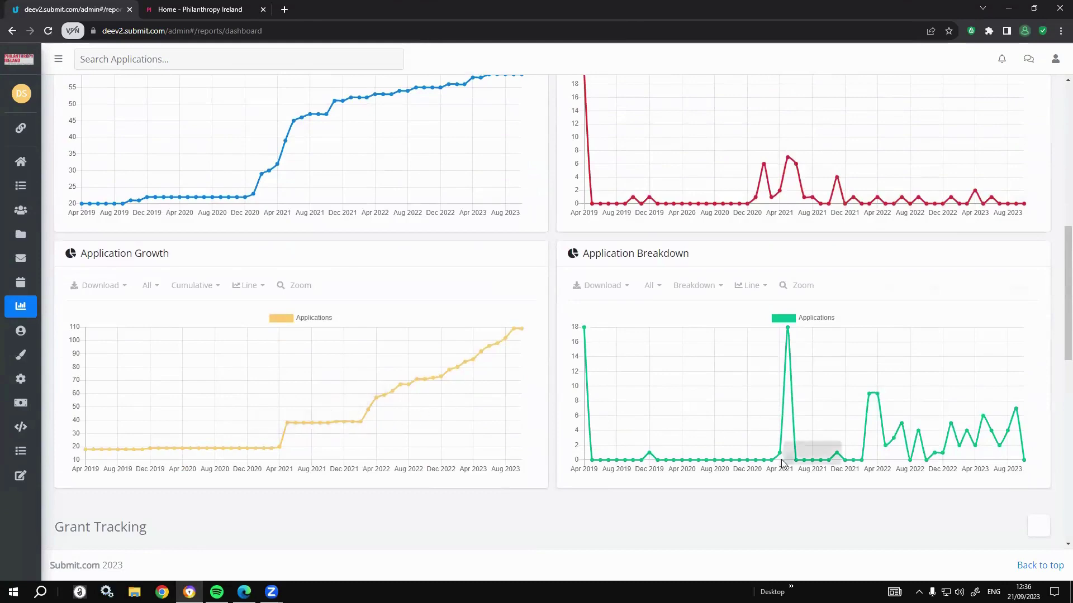
pyautogui.scroll(-7, 780, 460)
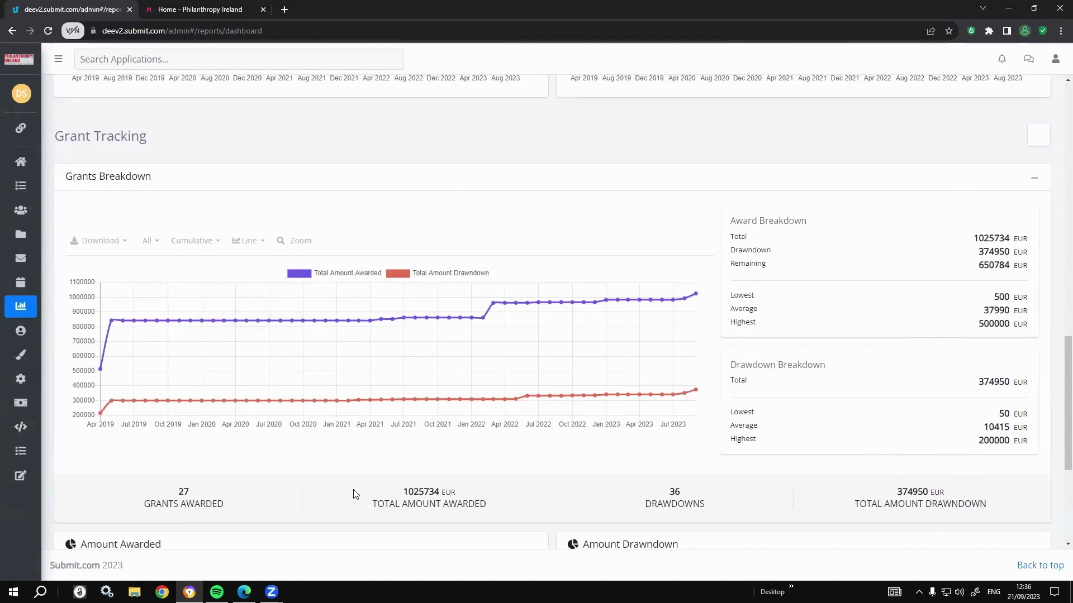
pyautogui.scroll(-2, 351, 447)
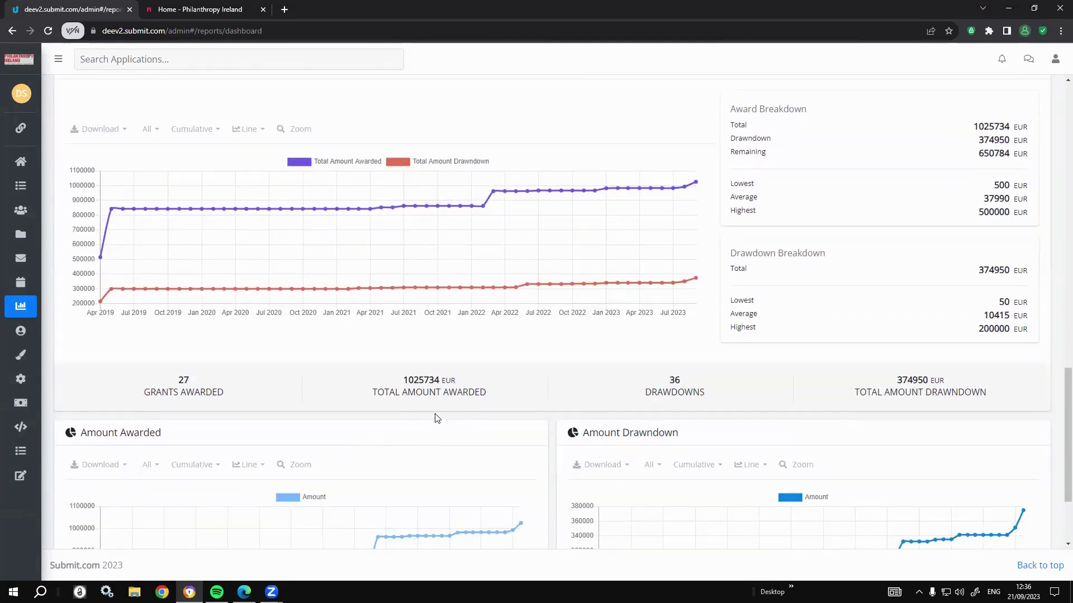
pyautogui.scroll(8, 494, 421)
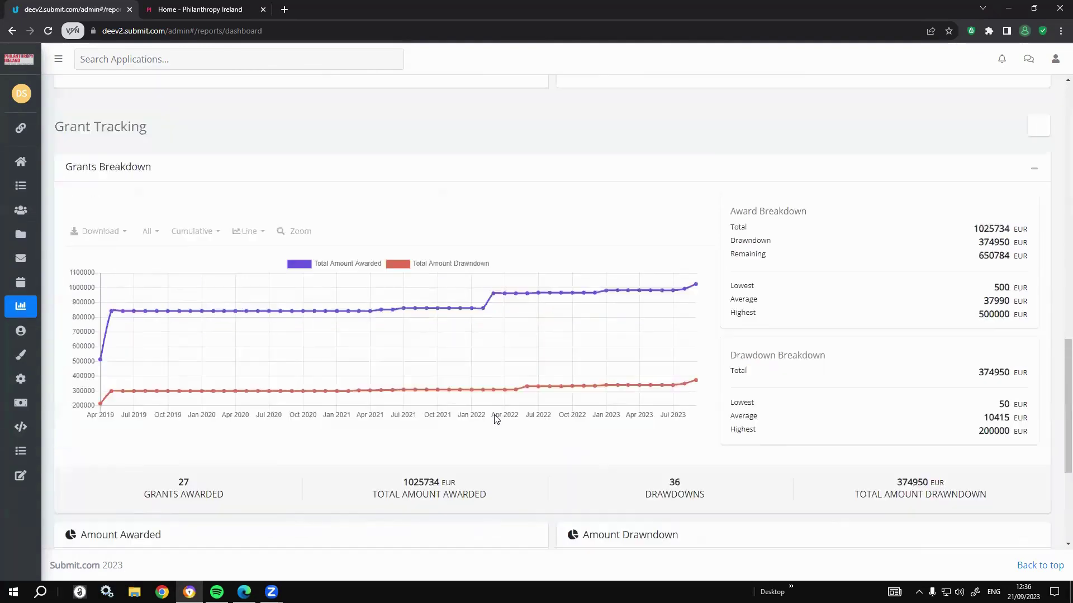
pyautogui.scroll(7, 523, 423)
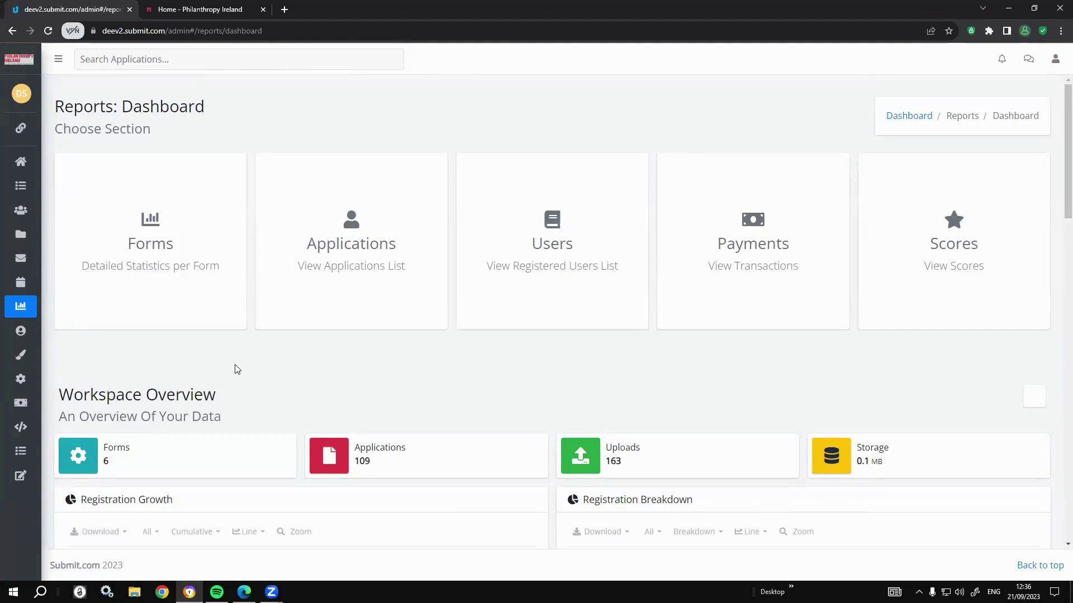
pyautogui.click(144, 239)
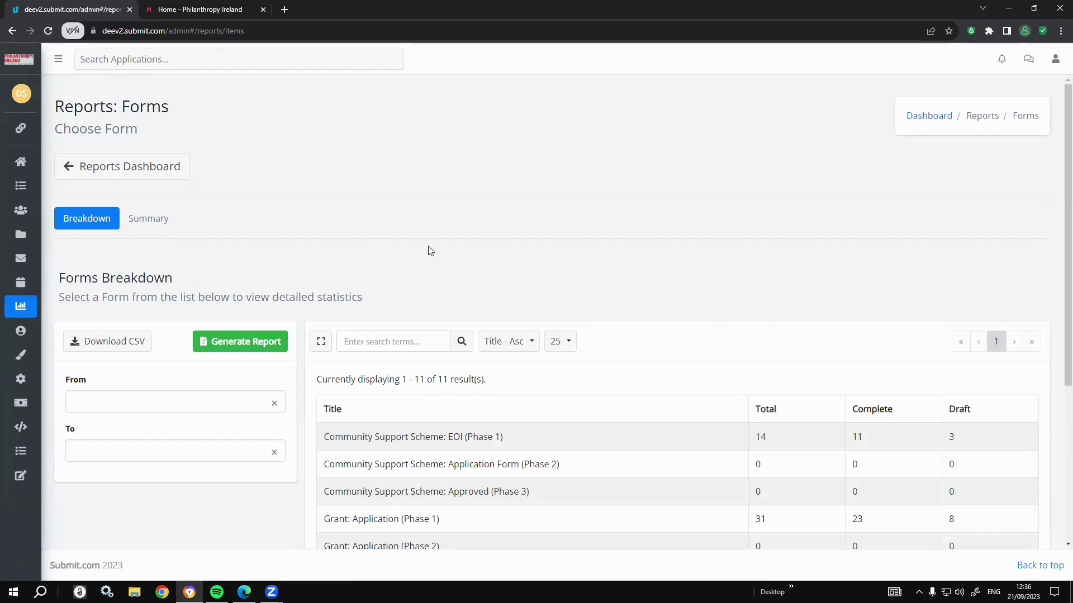
# Step: Open the Grant: Application (Phase 1) report from the Forms breakdown table
pyautogui.scroll(-3, 419, 249)
pyautogui.scroll(-2, 363, 413)
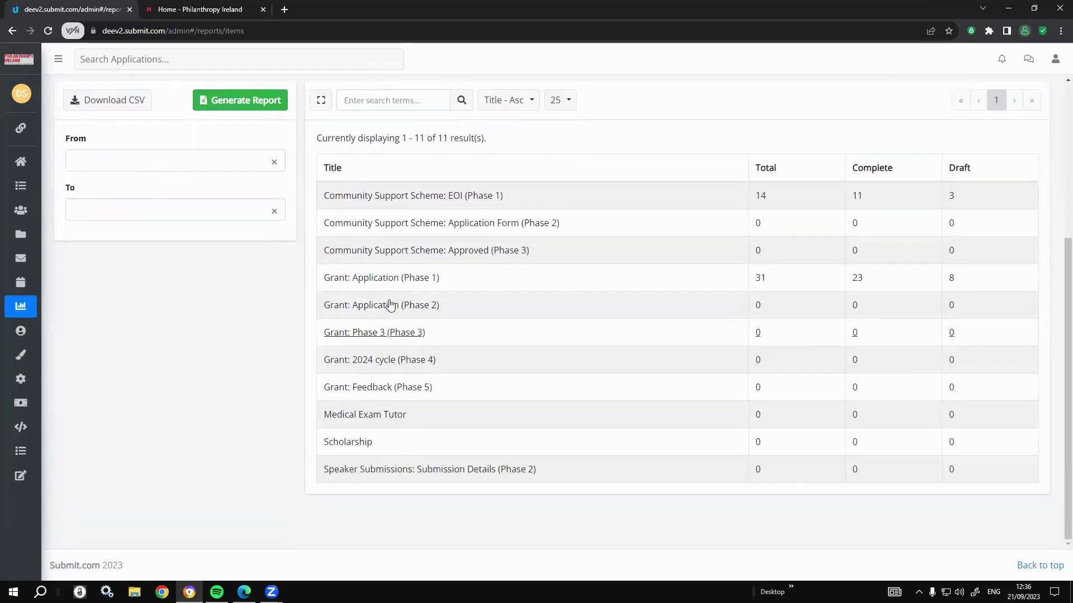
pyautogui.click(369, 279)
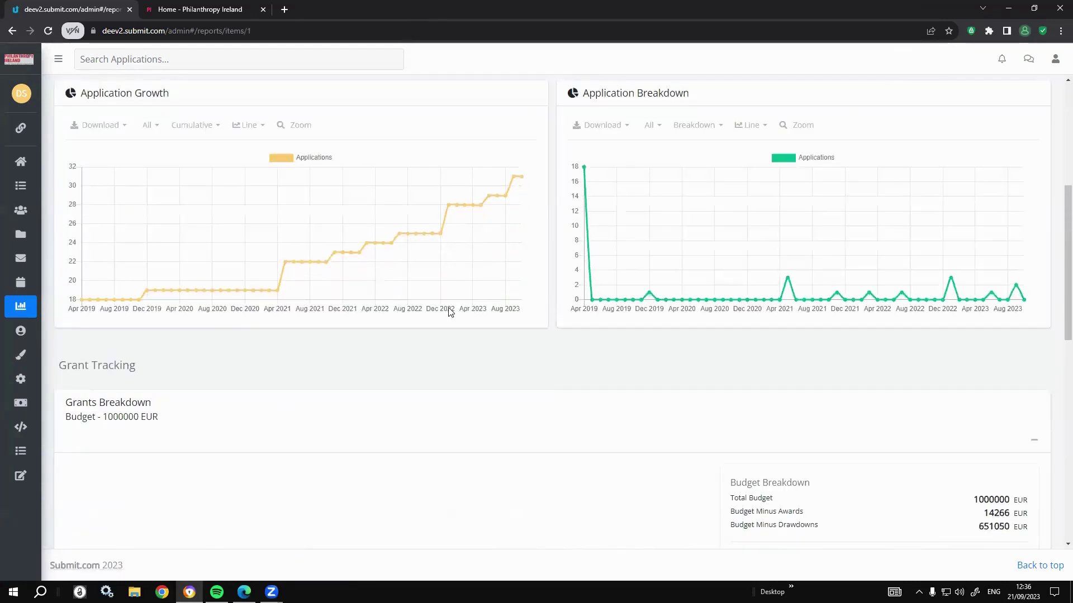
# Step: Point out the 1000000 EUR budget and the Budget Minus Awards figures
pyautogui.scroll(2, 450, 311)
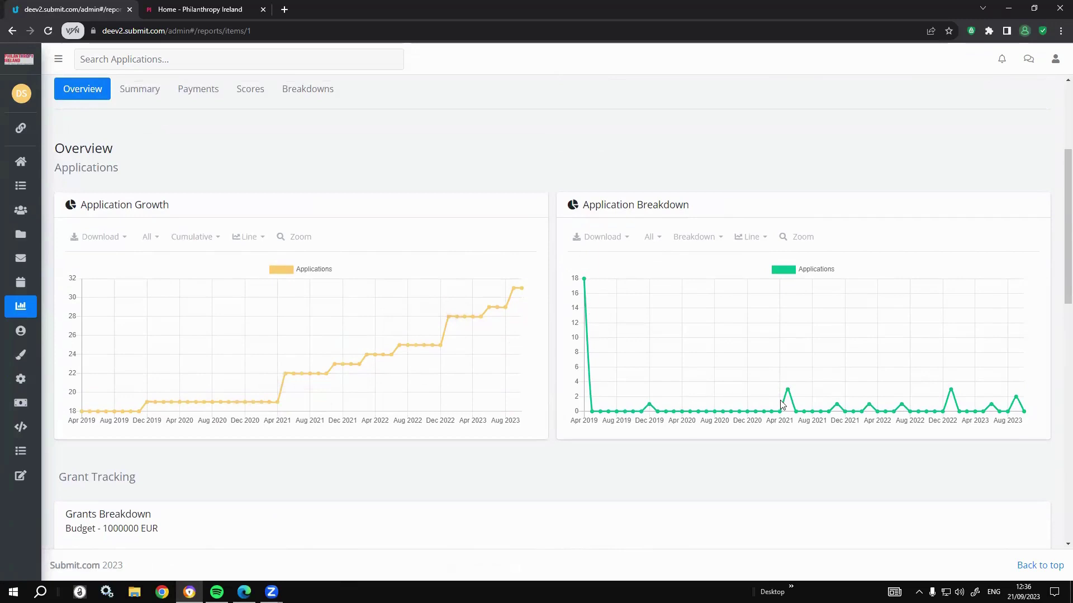
pyautogui.scroll(-7, 773, 416)
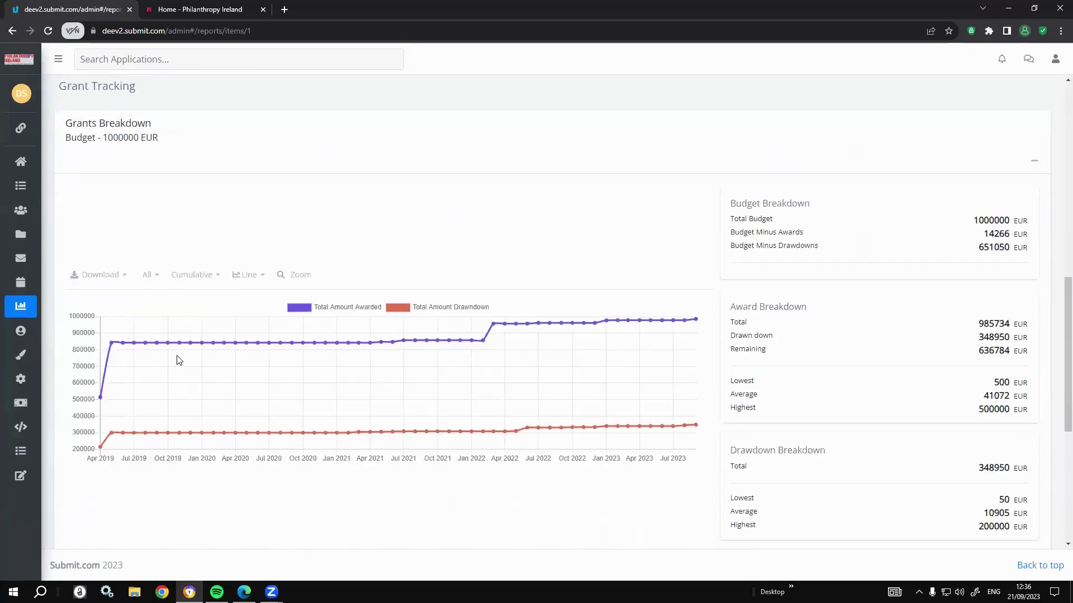
pyautogui.moveTo(165, 138); pyautogui.dragTo(102, 137)
pyautogui.click(193, 152)
pyautogui.moveTo(981, 234); pyautogui.dragTo(1024, 231)
pyautogui.click(919, 295)
# Step: Review the remaining grant tracking figures and bring up the Form Summary section
pyautogui.scroll(10, 628, 337)
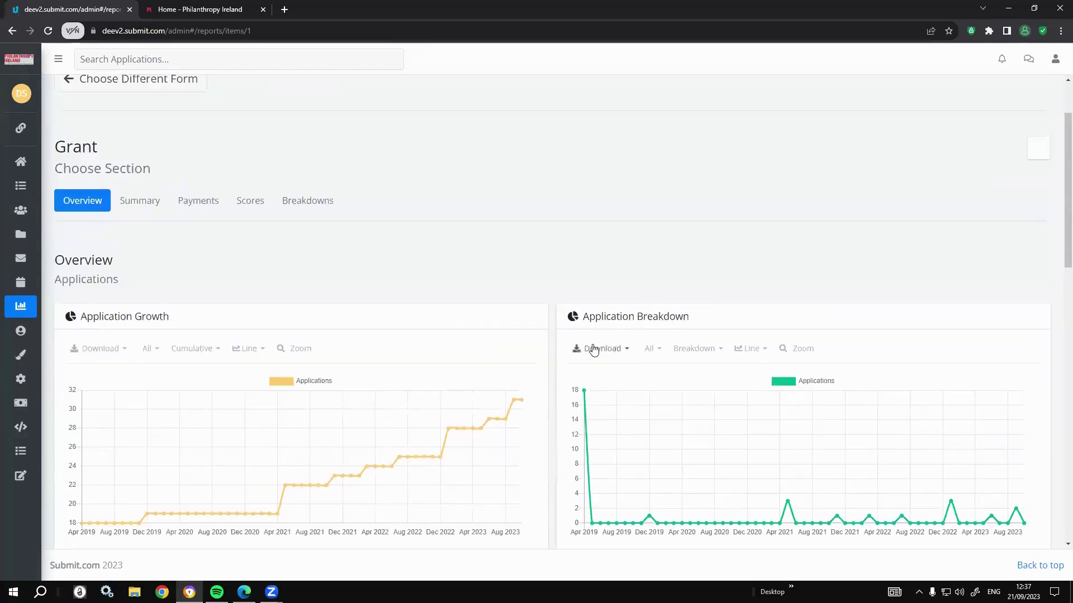
pyautogui.scroll(-5, 455, 333)
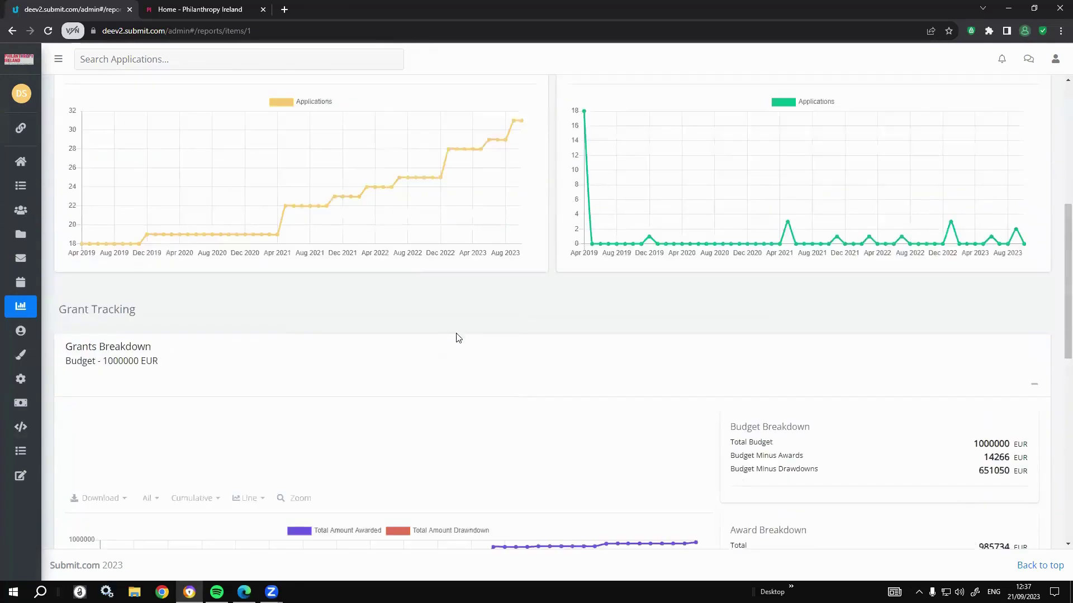
pyautogui.scroll(-10, 455, 334)
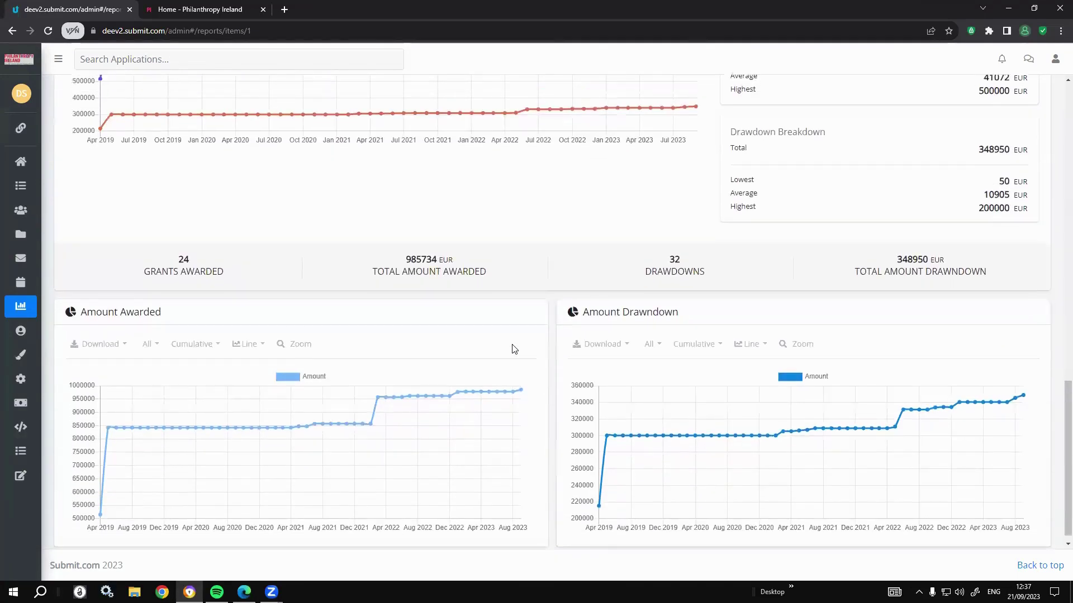
pyautogui.scroll(15, 517, 350)
pyautogui.click(145, 152)
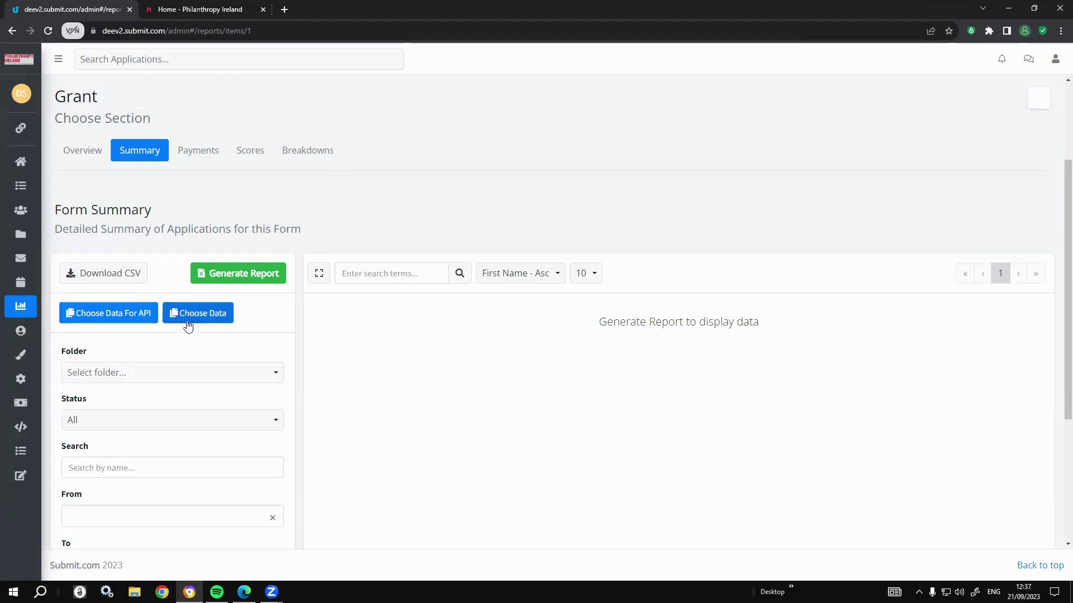
# Step: Open the Grant summary report's data choices and bring up the Application Questions list
pyautogui.click(205, 313)
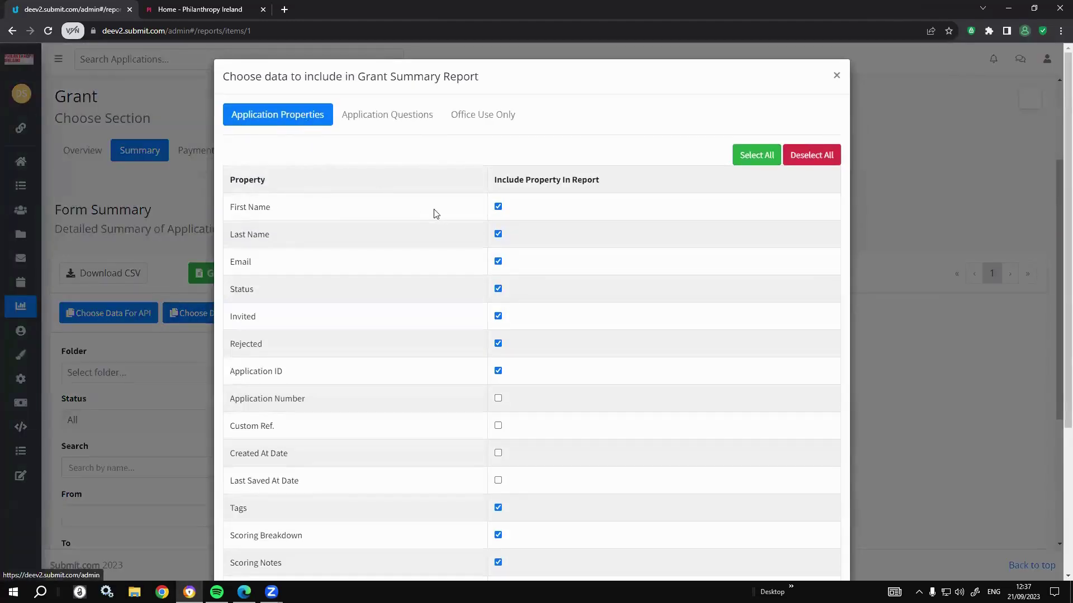
pyautogui.scroll(-3, 263, 421)
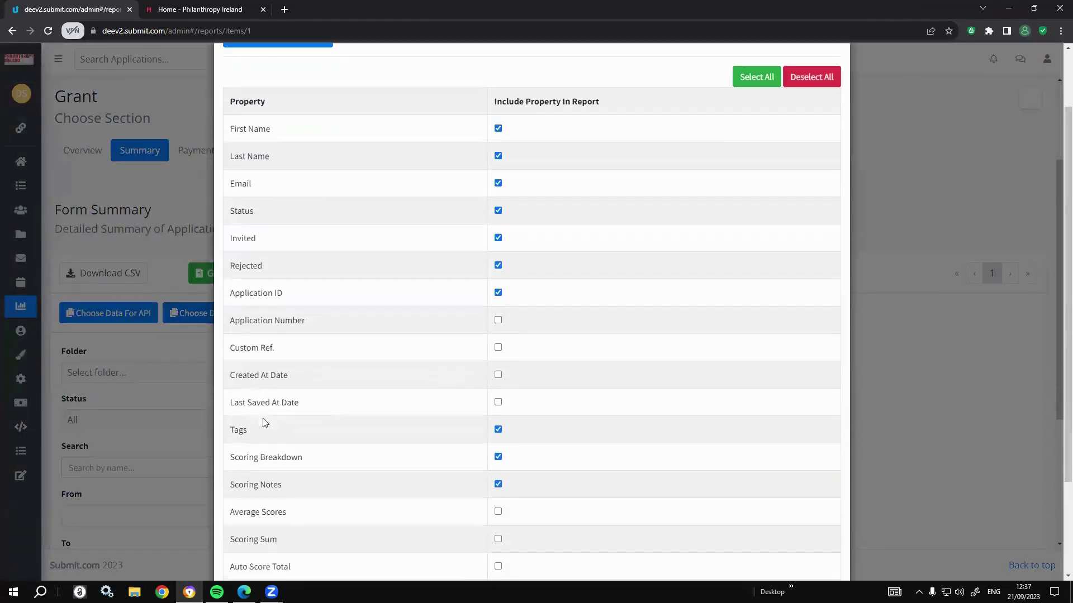
pyautogui.scroll(4, 371, 295)
pyautogui.click(401, 114)
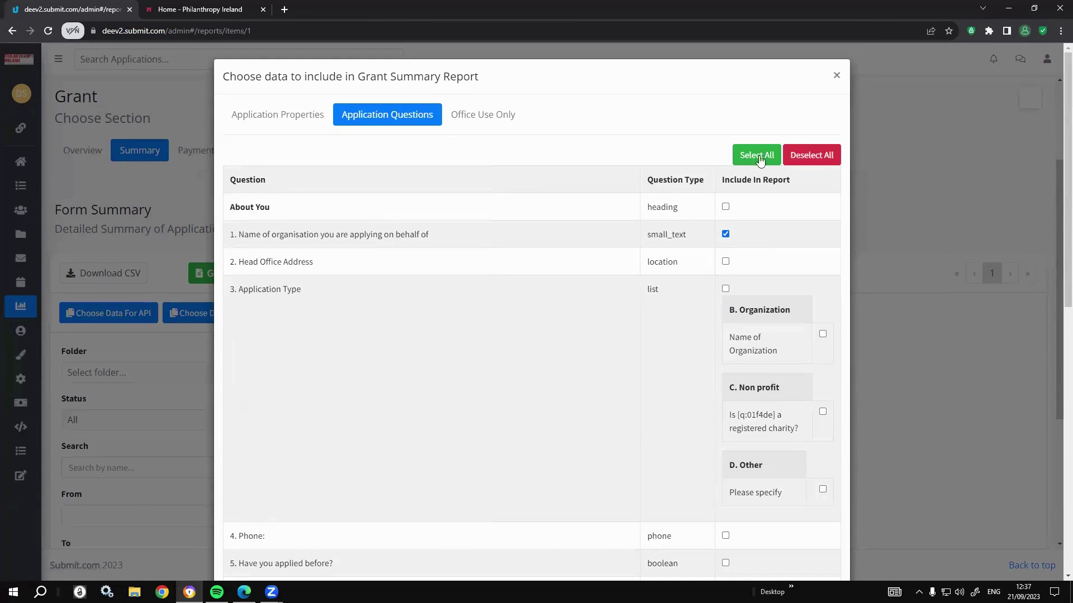
pyautogui.scroll(-5, 737, 283)
pyautogui.scroll(-2, 739, 359)
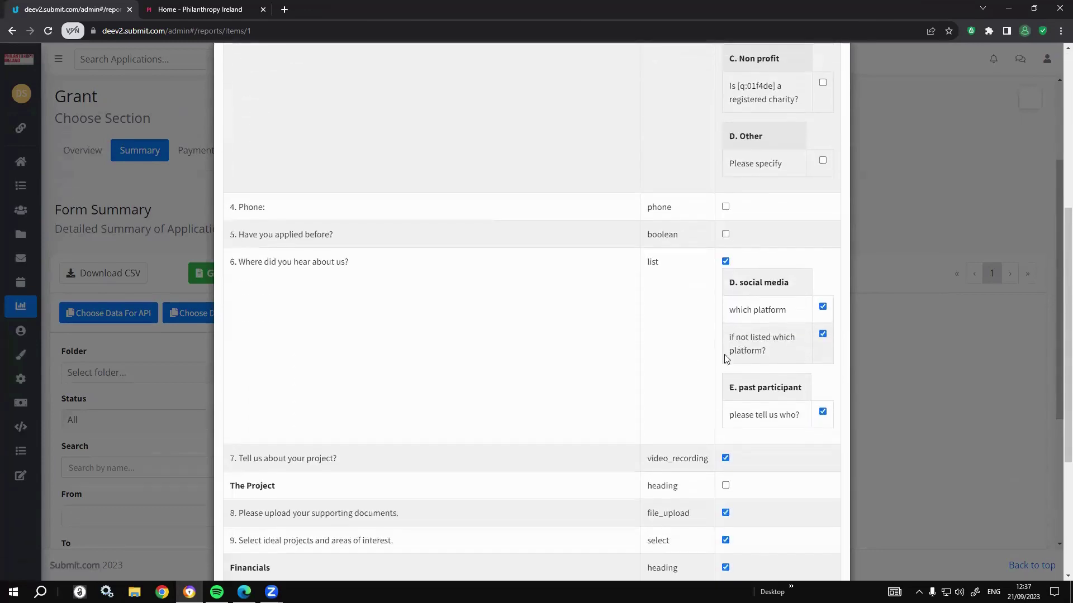
pyautogui.scroll(-3, 646, 350)
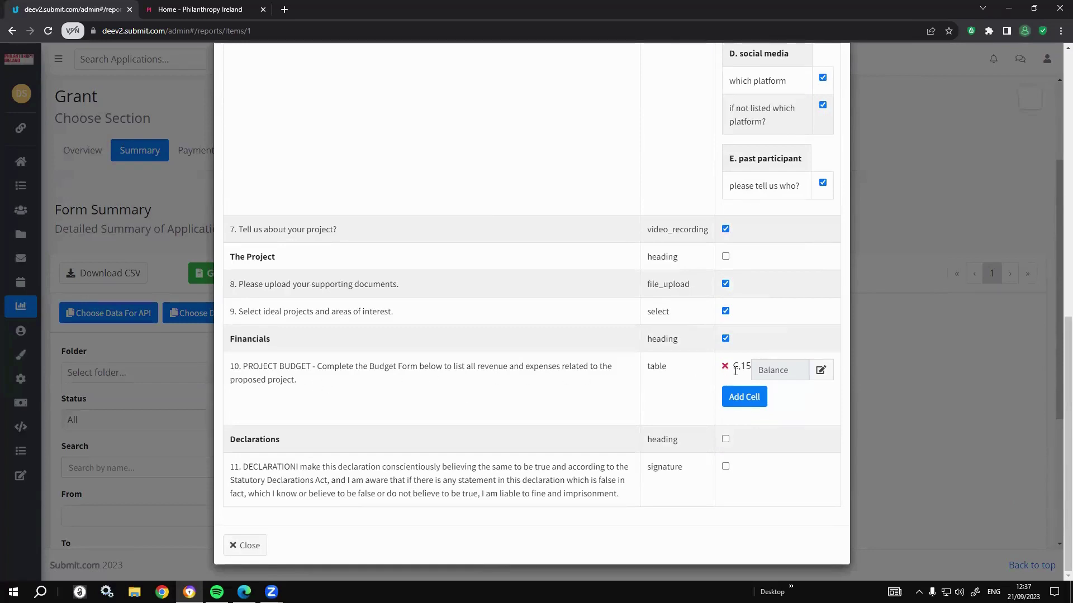
# Step: Relabel PROJECT BUDGET cell C,15 from Balance to Amount Requested, then view Office Use Only questions
pyautogui.moveTo(730, 369); pyautogui.dragTo(750, 369)
pyautogui.click(801, 392)
pyautogui.click(821, 373)
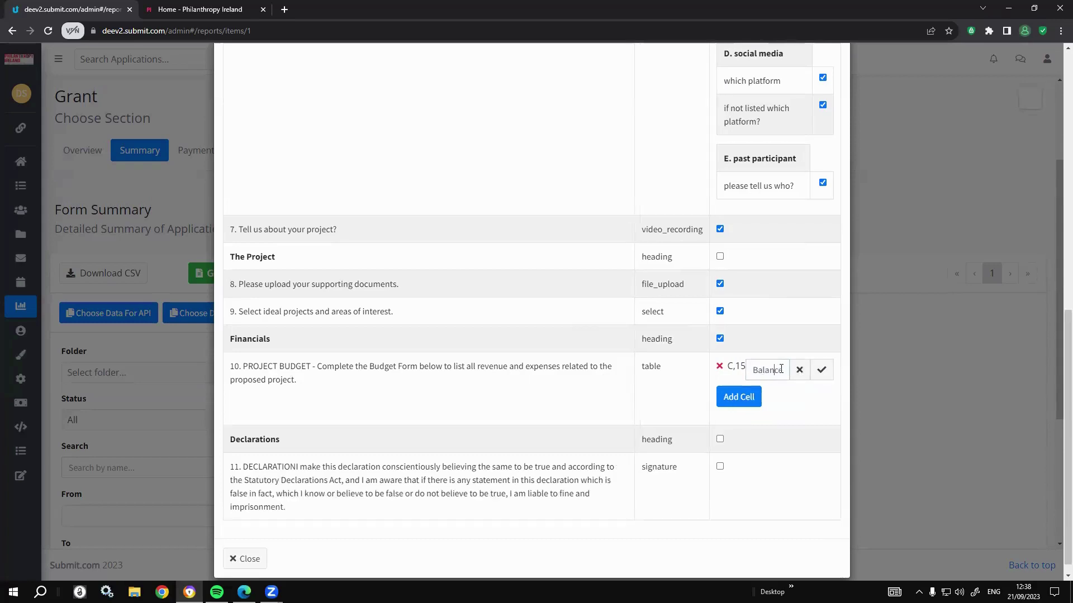
pyautogui.doubleClick(781, 369)
pyautogui.write('A')
pyautogui.write('mount Re')
pyautogui.write('quested')
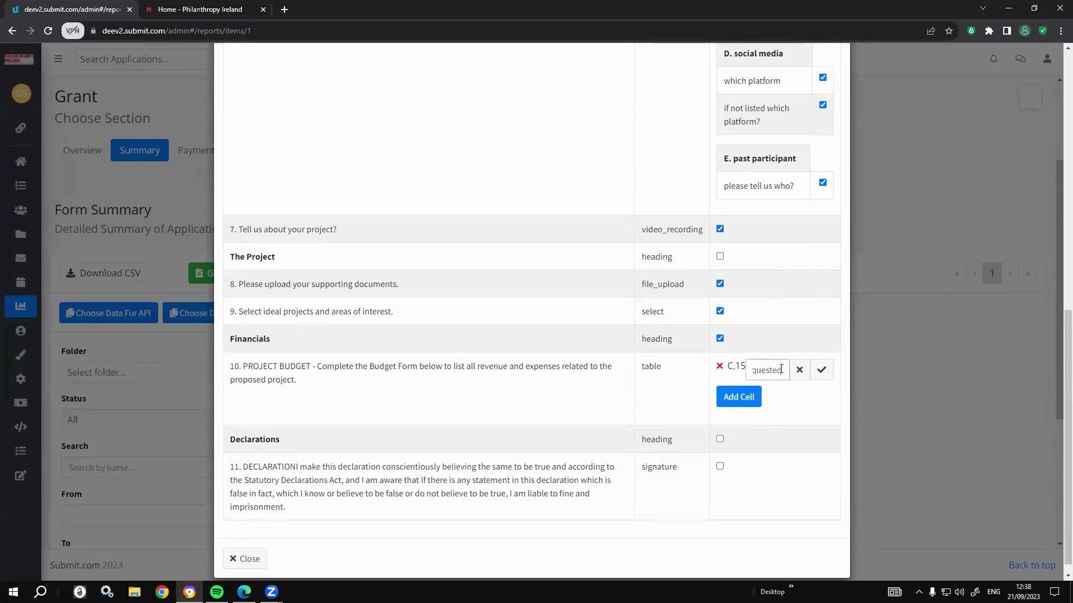
pyautogui.click(821, 370)
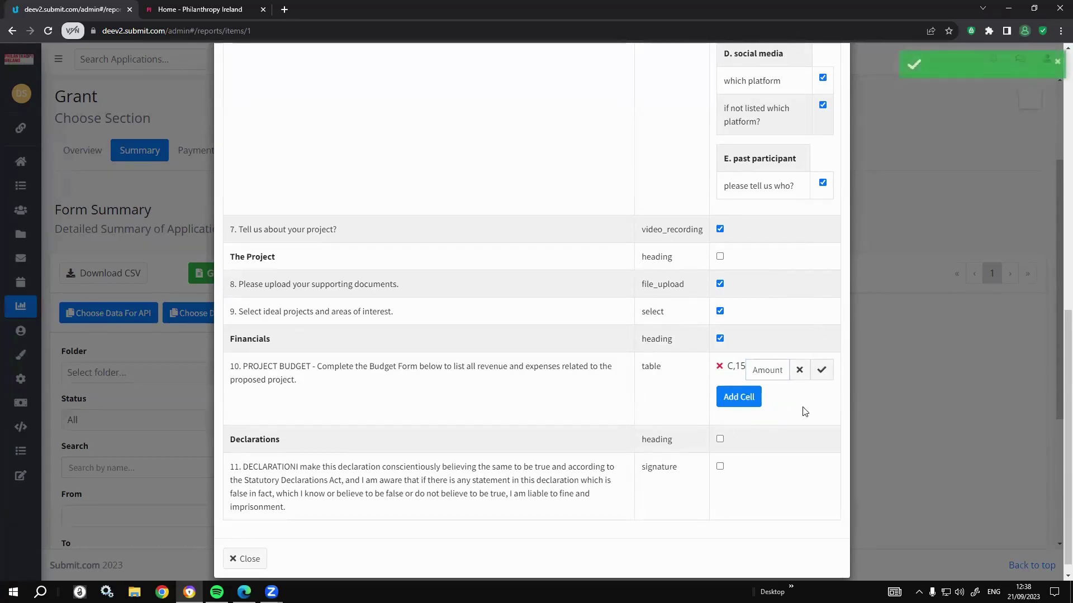
pyautogui.scroll(10, 631, 369)
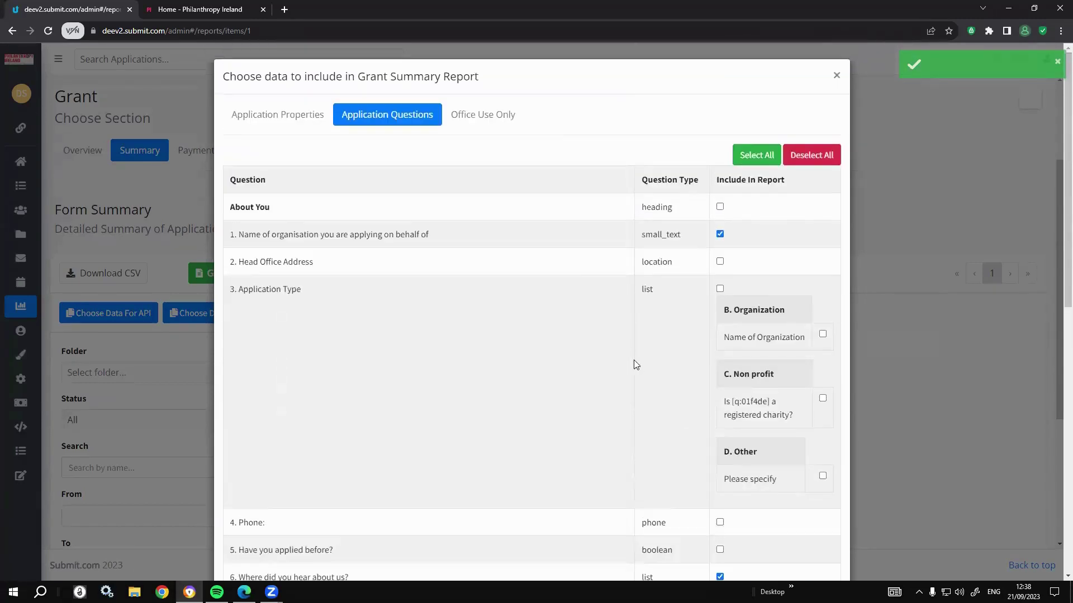
pyautogui.click(487, 115)
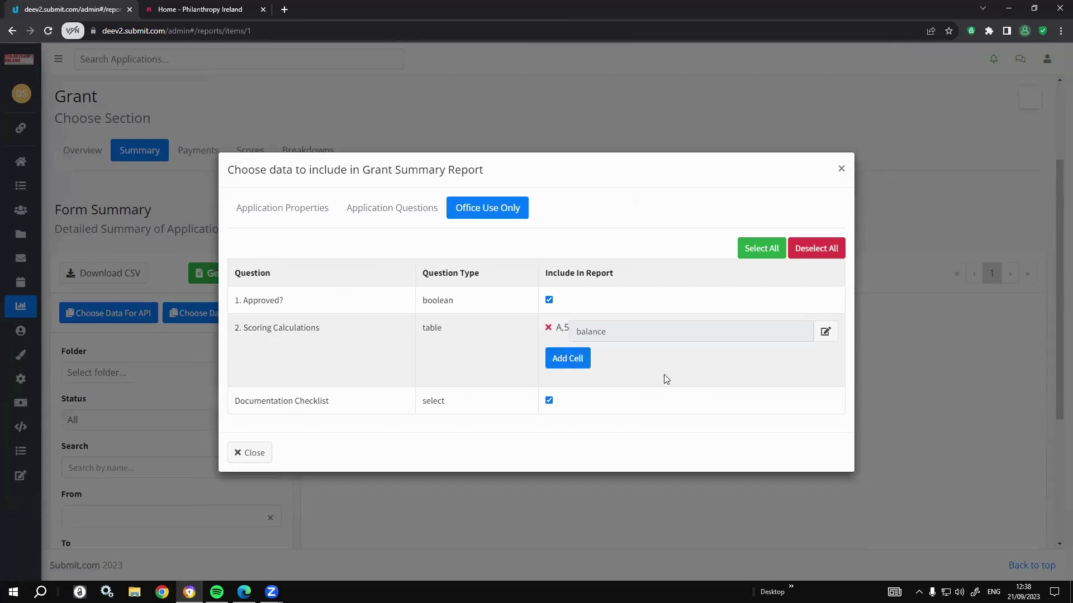
pyautogui.click(257, 454)
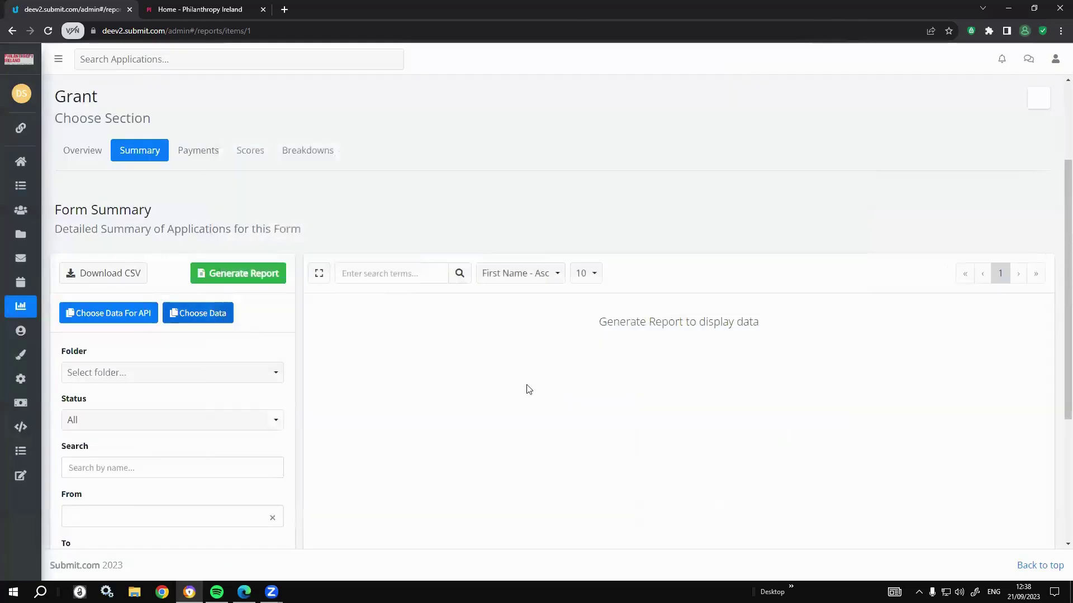
pyautogui.click(253, 273)
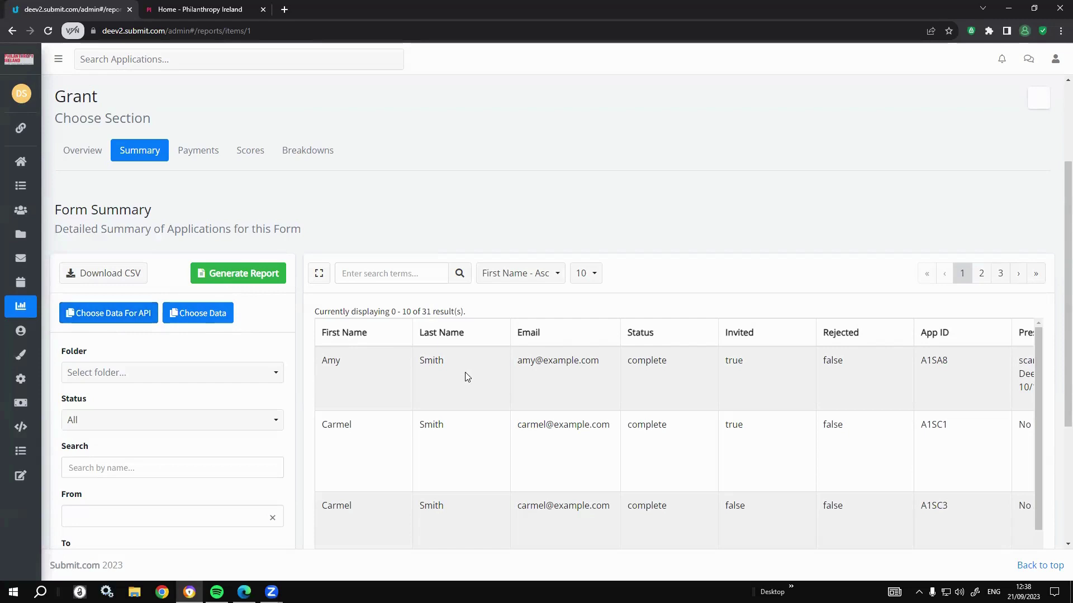
pyautogui.scroll(-3, 592, 383)
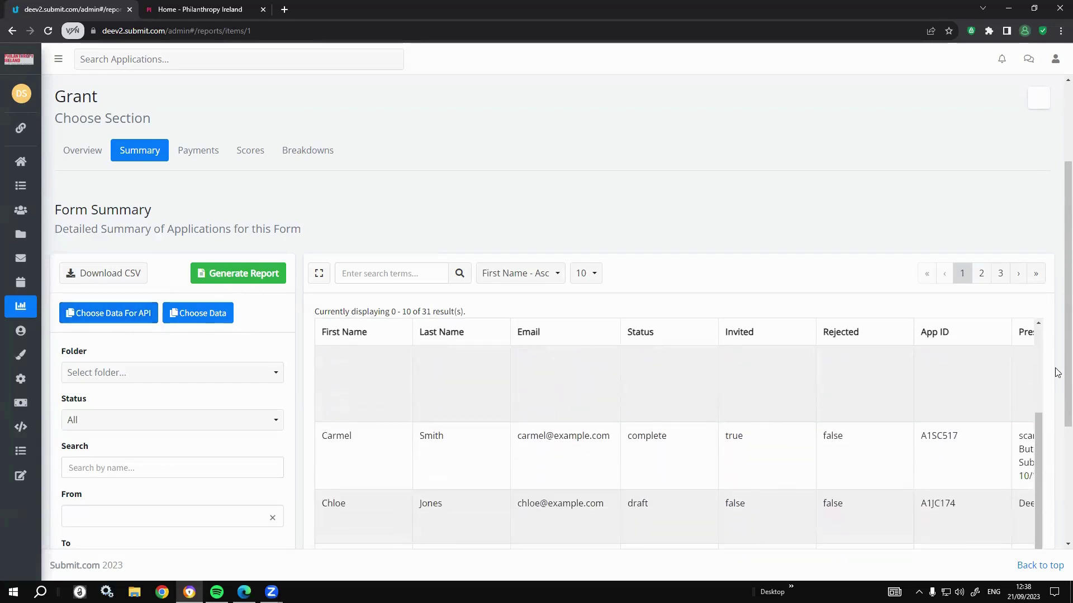
pyautogui.scroll(-3, 1056, 371)
pyautogui.scroll(-3, 705, 338)
pyautogui.scroll(6, 593, 355)
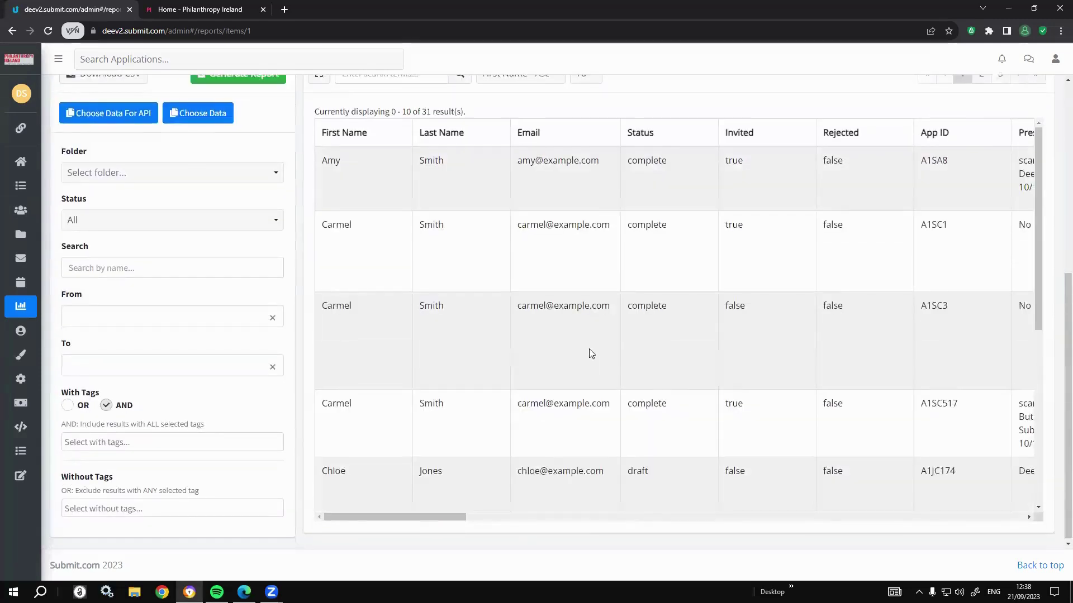
pyautogui.scroll(-3, 352, 252)
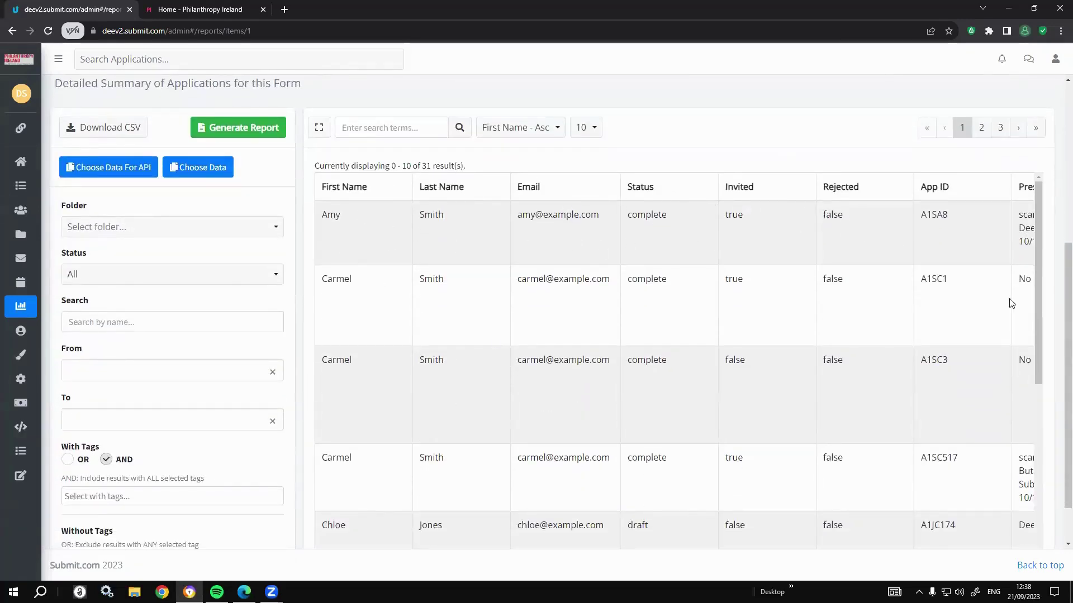
pyautogui.scroll(-1, 1058, 310)
pyautogui.scroll(-5, 622, 432)
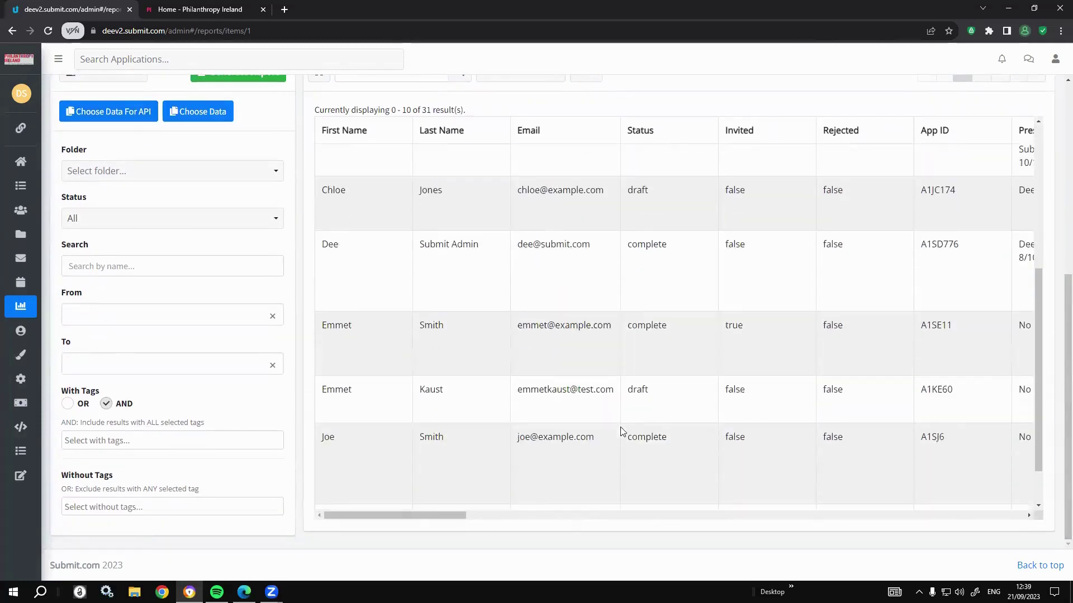
pyautogui.scroll(-1, 510, 493)
pyautogui.moveTo(459, 517); pyautogui.dragTo(643, 519)
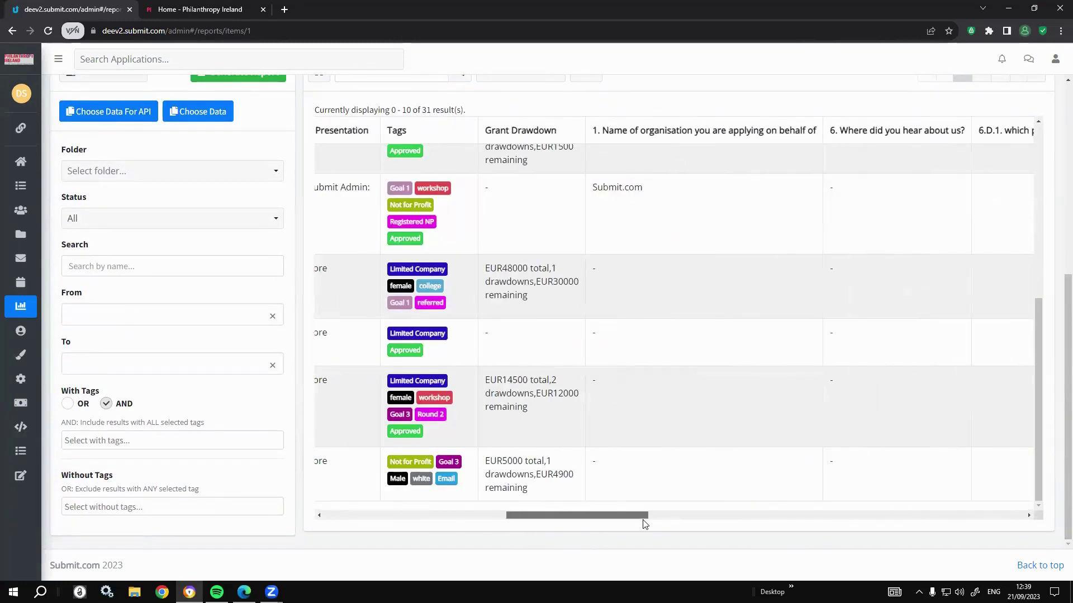
pyautogui.scroll(4, 532, 235)
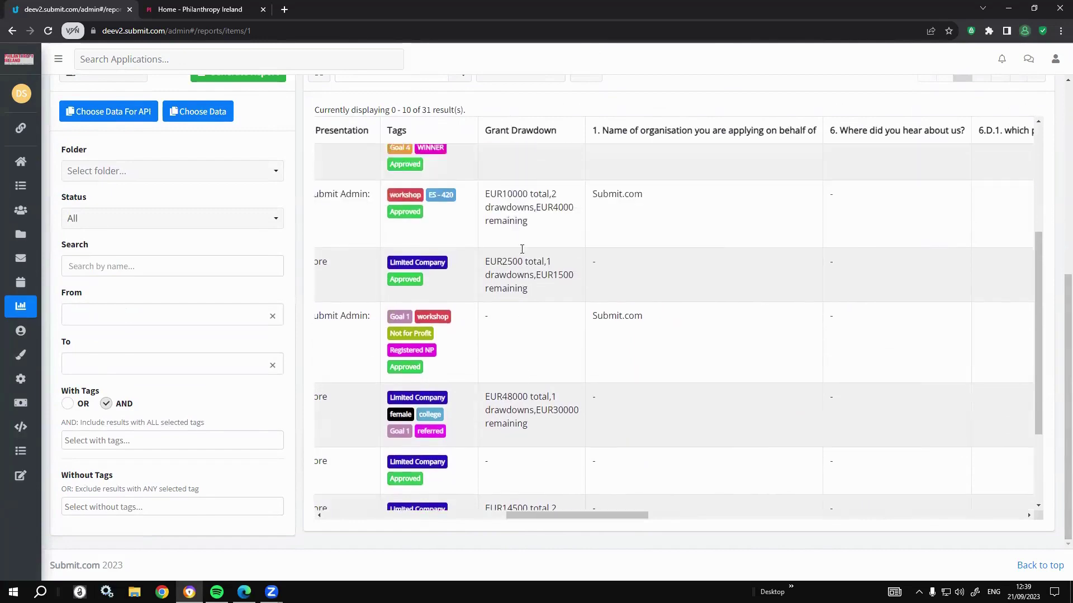
pyautogui.scroll(-3, 475, 346)
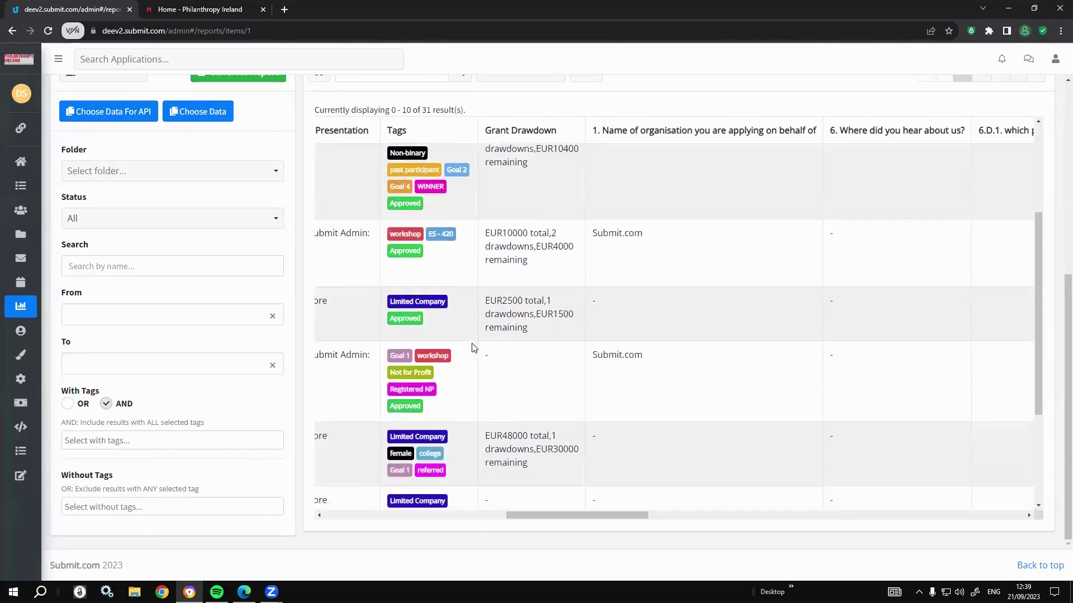
pyautogui.moveTo(558, 517); pyautogui.dragTo(375, 519)
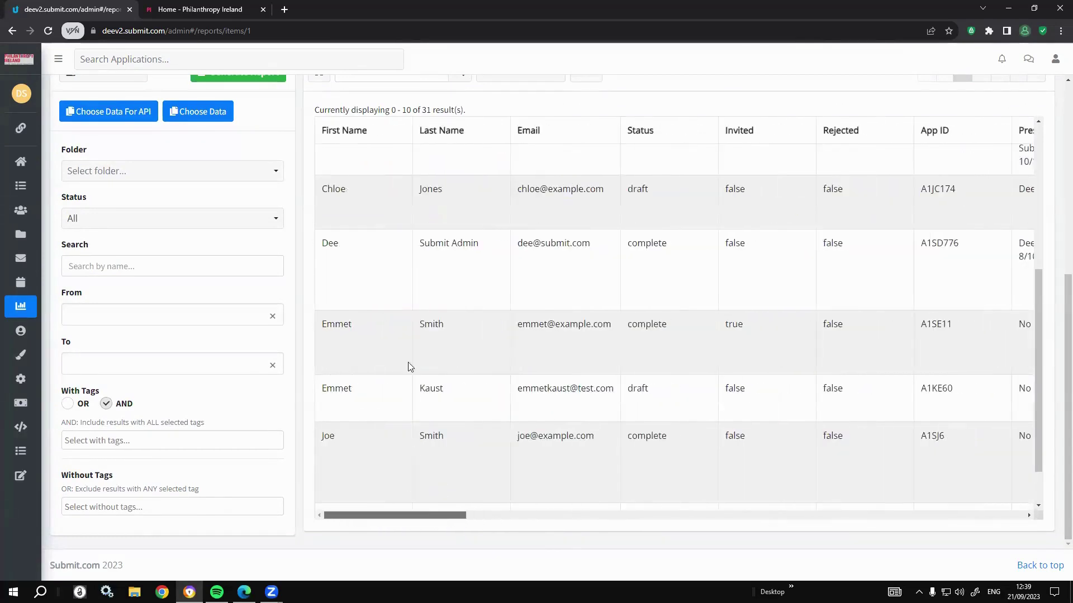
pyautogui.scroll(5, 452, 298)
pyautogui.scroll(1, 451, 298)
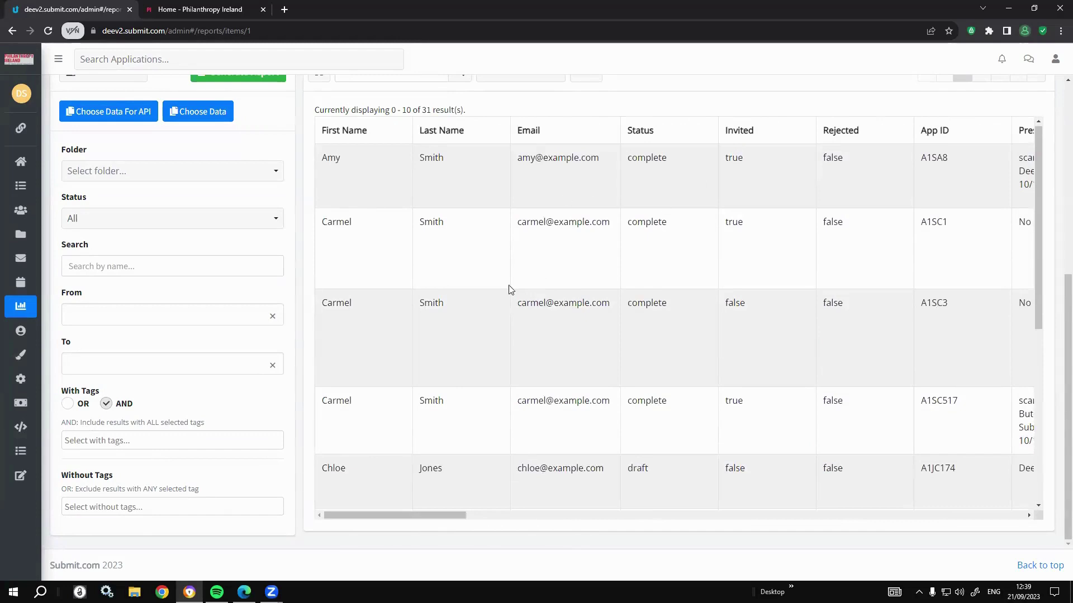
pyautogui.scroll(1, 559, 262)
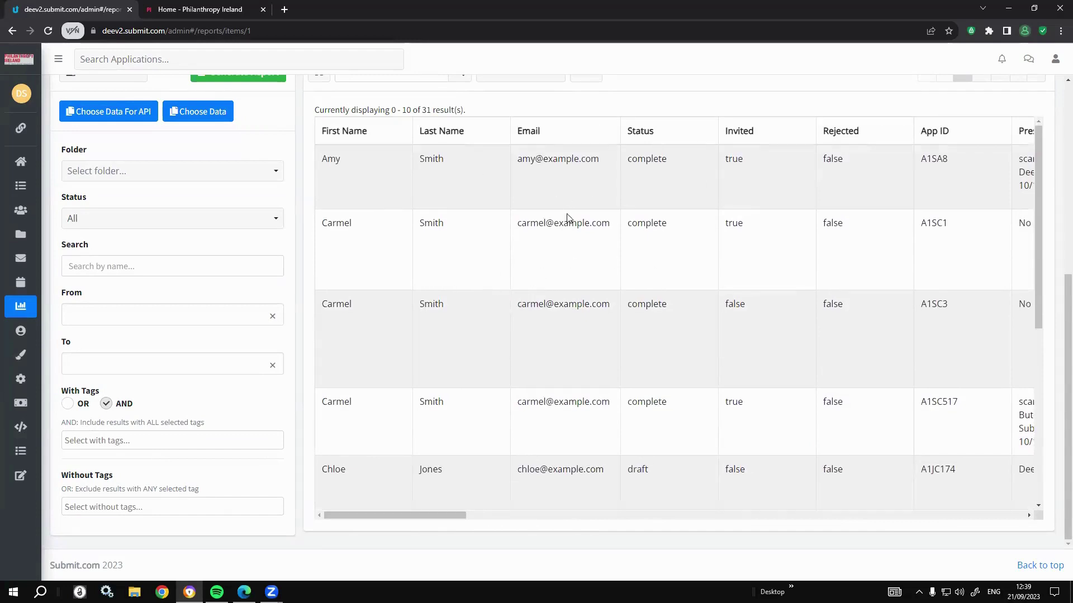
pyautogui.scroll(5, 554, 198)
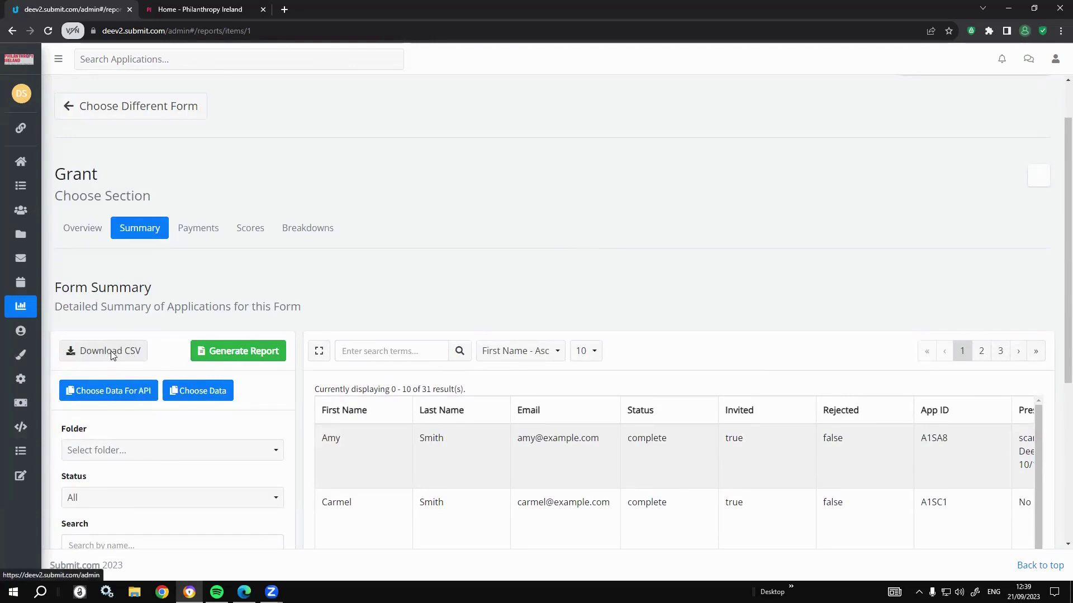
# Step: Download the Grant summary CSV, then cancel the Calc import of summary_grant (2).csv
pyautogui.click(111, 351)
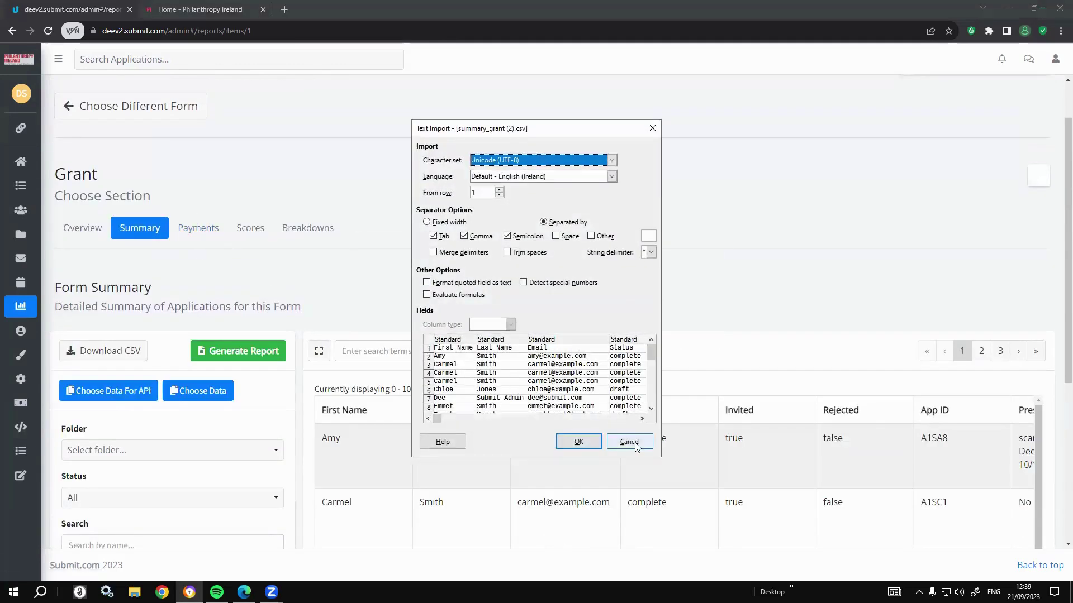
pyautogui.click(630, 442)
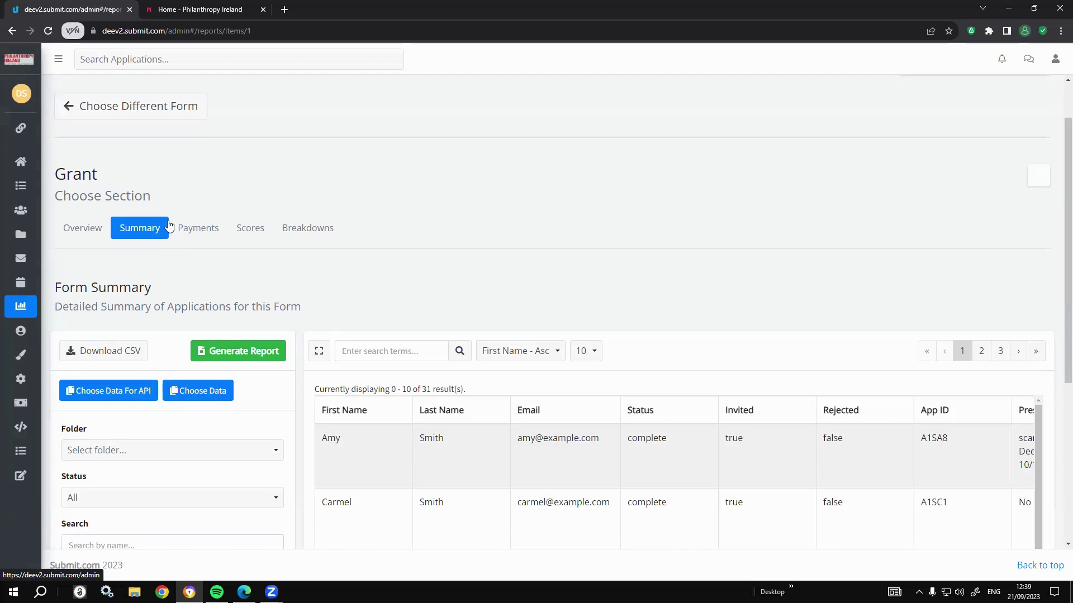
# Step: View the Grant form's payments report
pyautogui.click(200, 239)
pyautogui.scroll(-4, 419, 430)
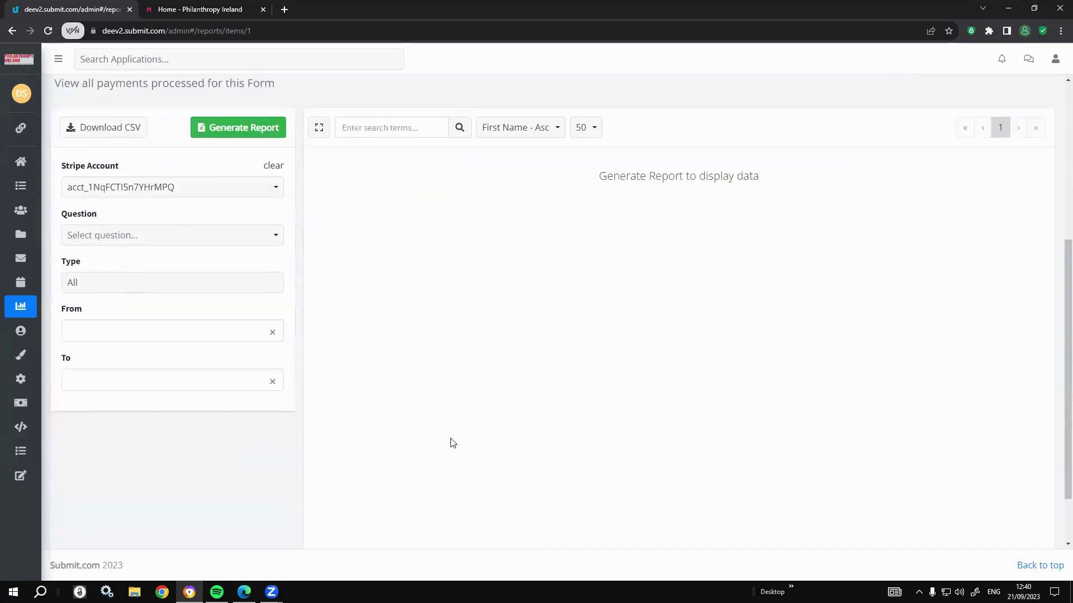
pyautogui.scroll(5, 455, 440)
# Step: Generate the Grant application scores report, then open the Applications By Status breakdown
pyautogui.click(258, 291)
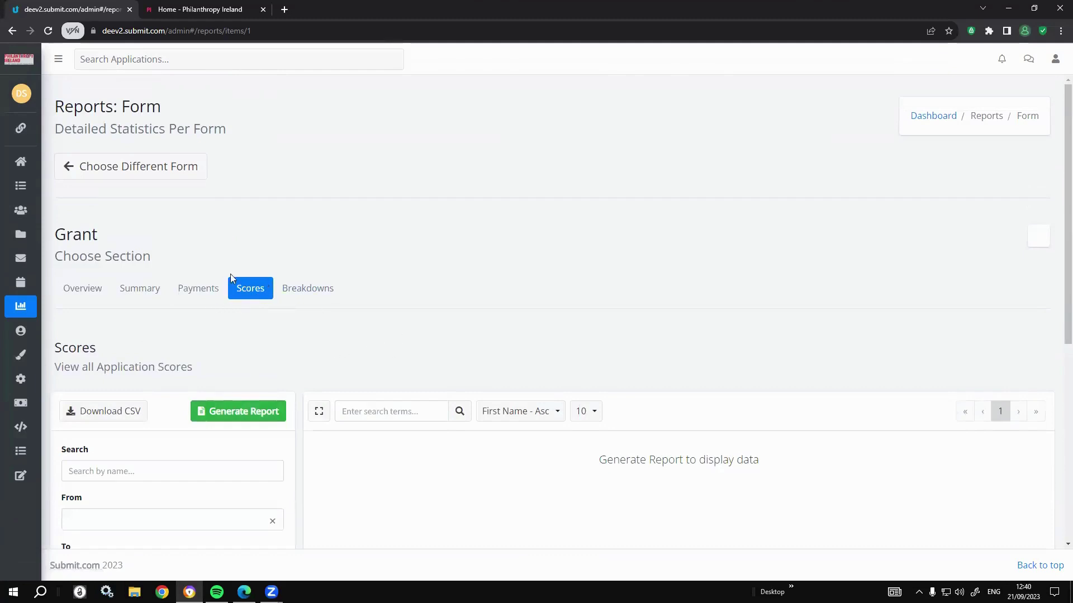
pyautogui.click(260, 412)
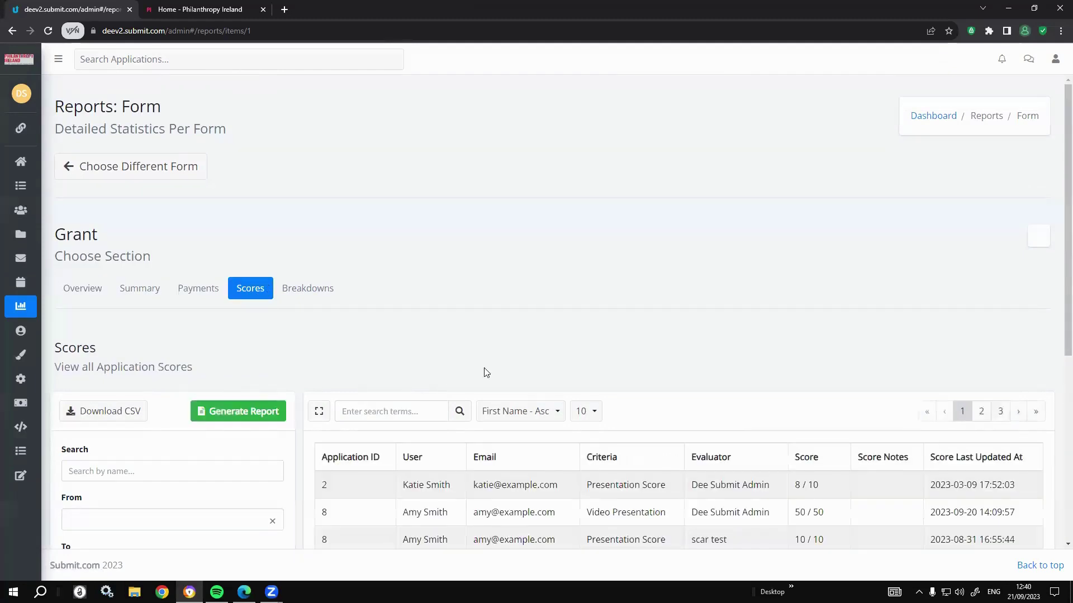
pyautogui.scroll(-3, 443, 381)
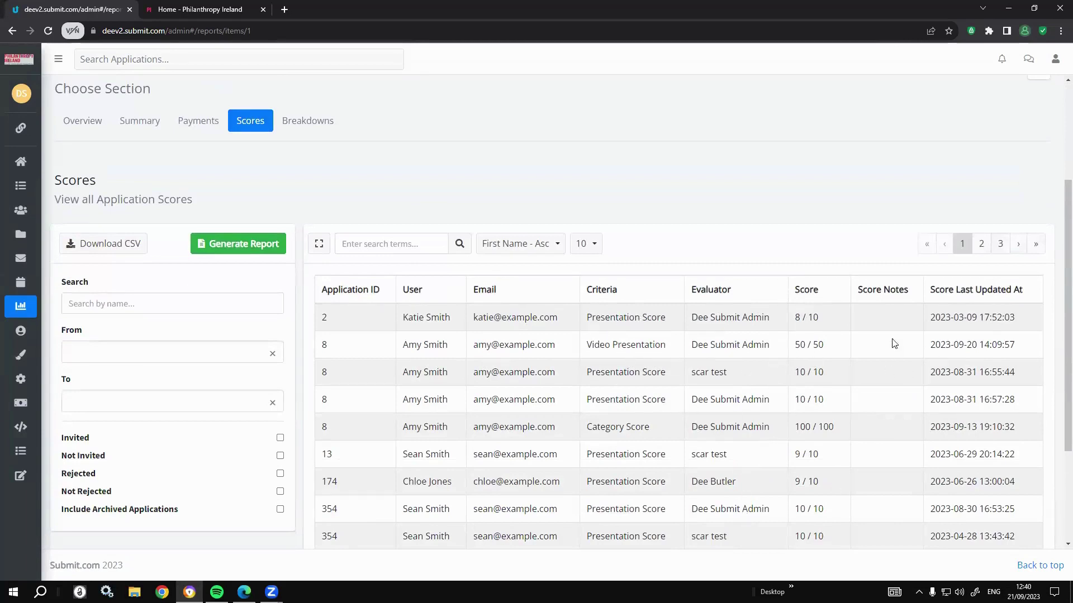
pyautogui.scroll(-3, 886, 364)
pyautogui.scroll(3, 719, 403)
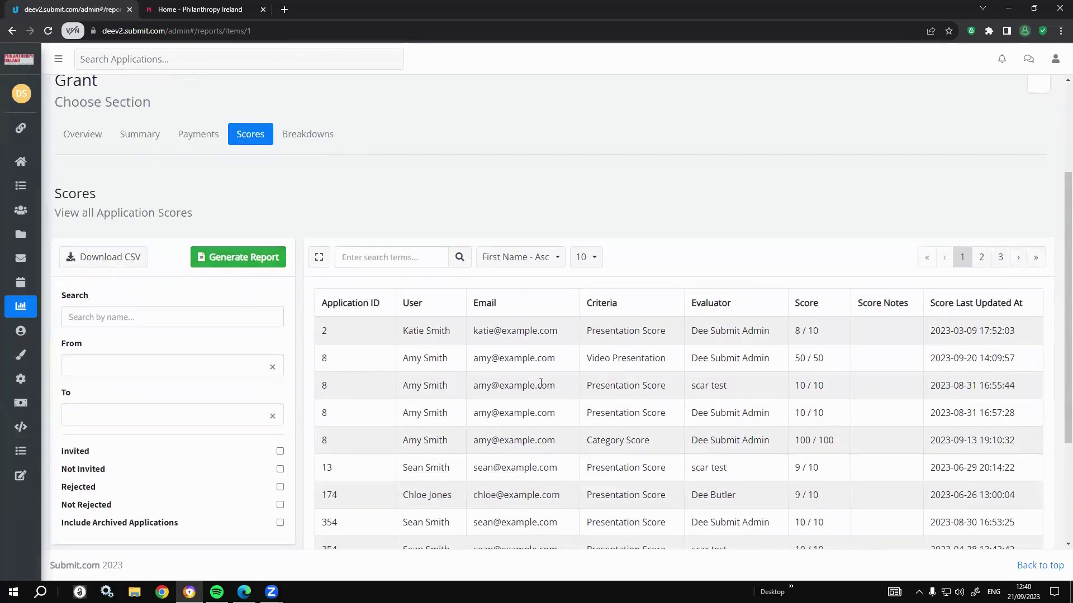
pyautogui.scroll(-3, 614, 397)
pyautogui.scroll(3, 735, 412)
pyautogui.click(313, 140)
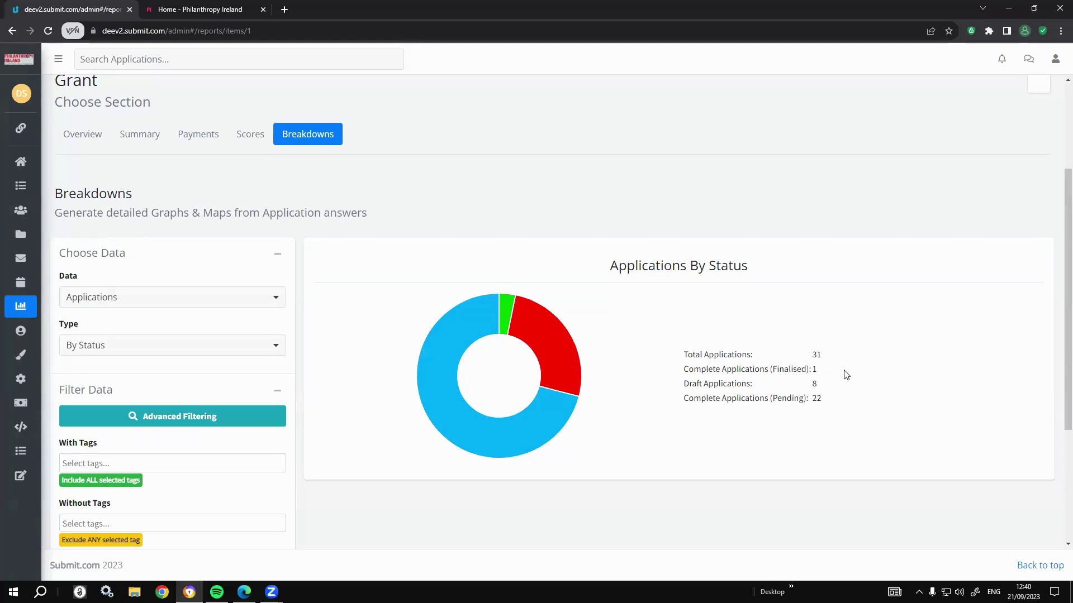
# Step: Switch the breakdown type to chart applications over time
pyautogui.doubleClick(821, 402)
pyautogui.click(832, 410)
pyautogui.click(275, 346)
pyautogui.click(240, 393)
pyautogui.scroll(-5, 598, 402)
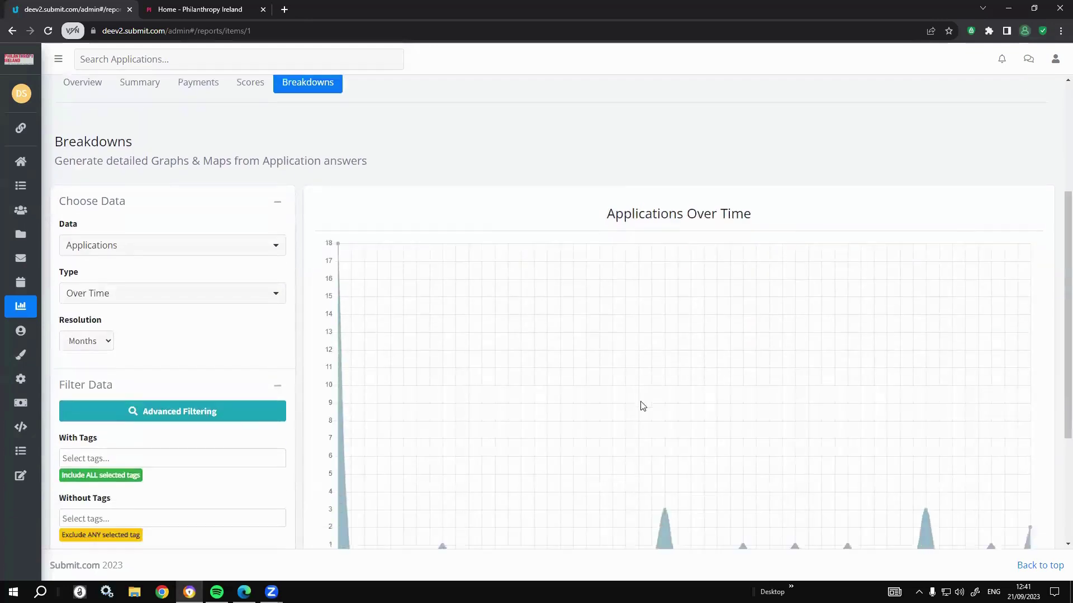
pyautogui.scroll(3, 819, 331)
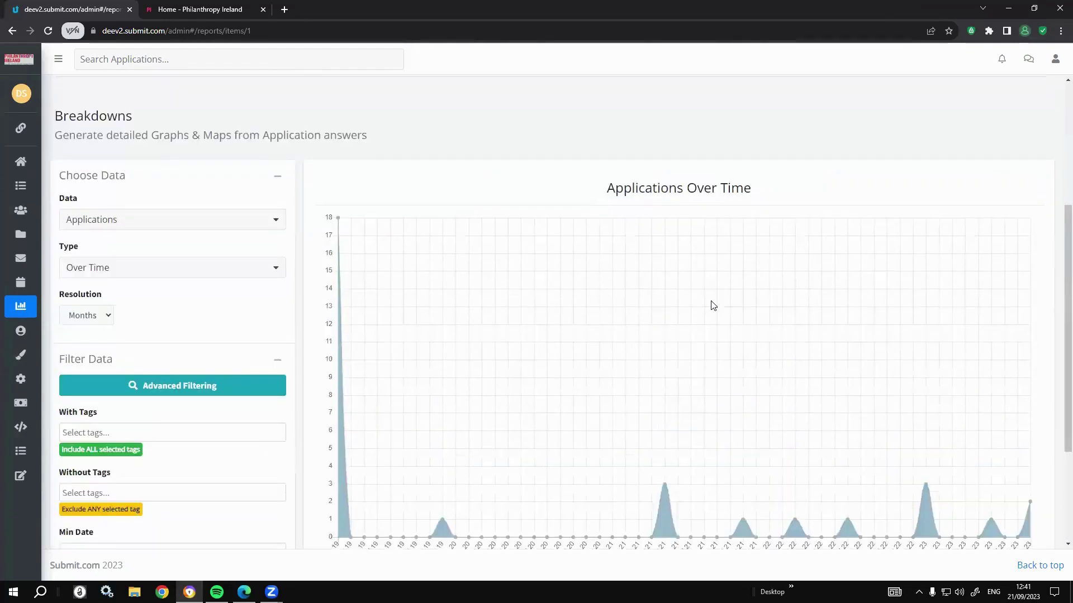
# Step: Break the data down by question answers, mapping the Head Office Address question
pyautogui.click(268, 223)
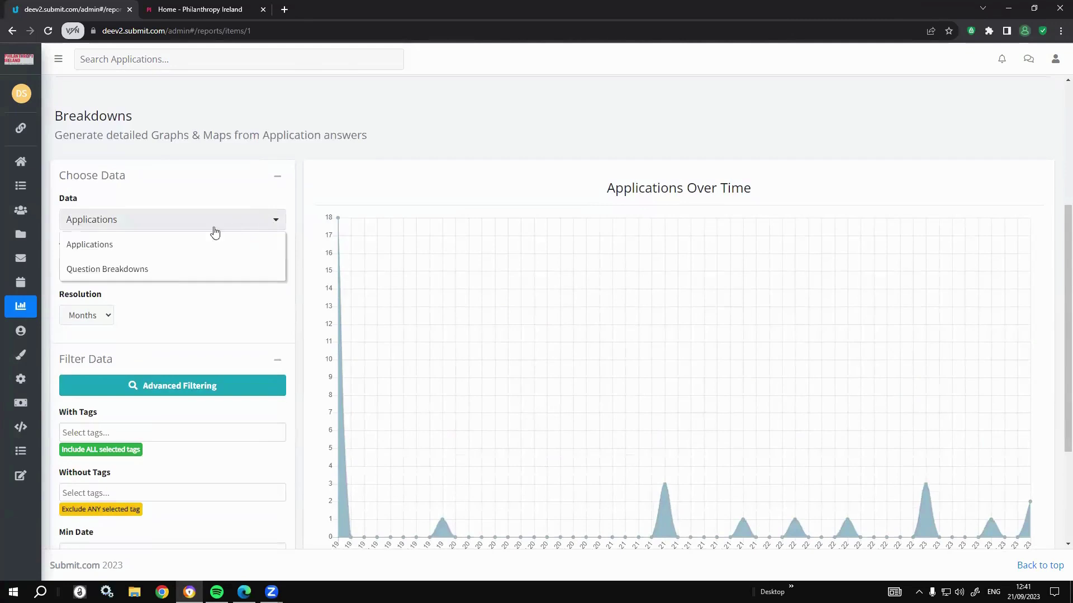
pyautogui.click(156, 272)
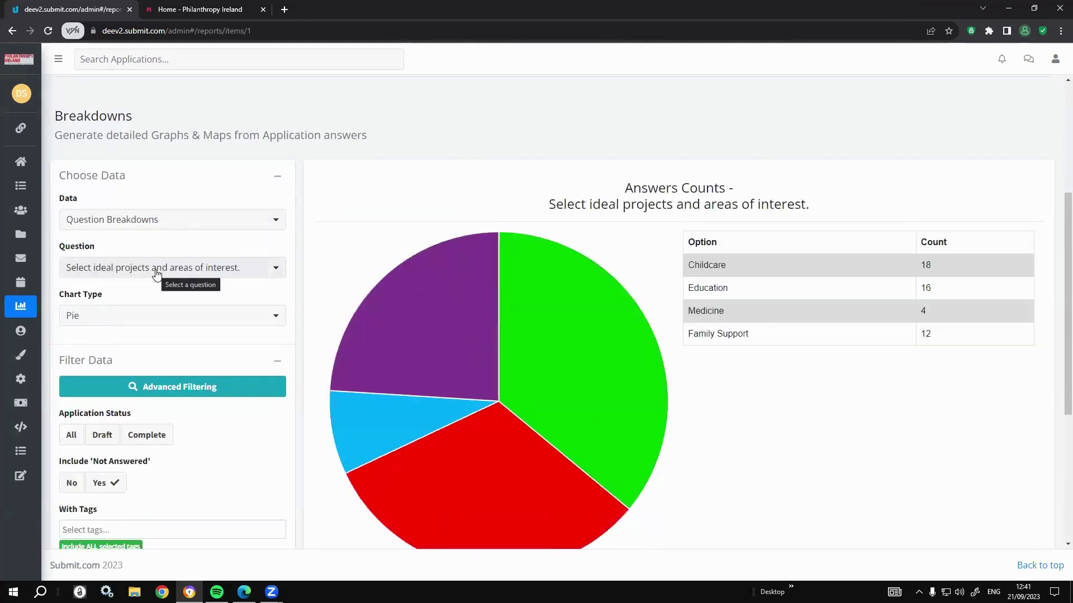
pyautogui.click(274, 268)
pyautogui.click(155, 310)
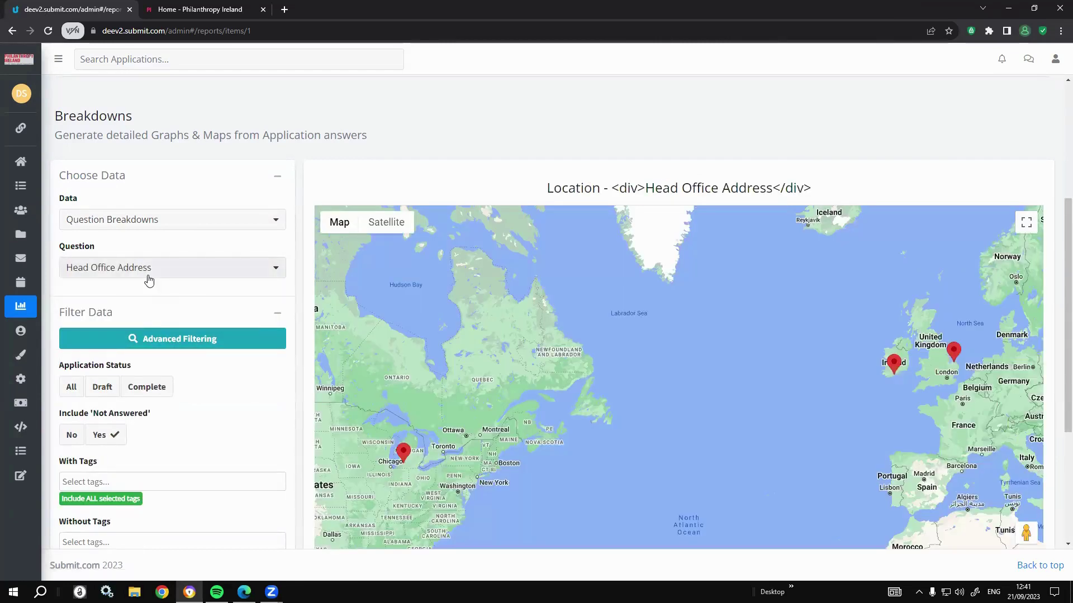
pyautogui.scroll(-2, 712, 374)
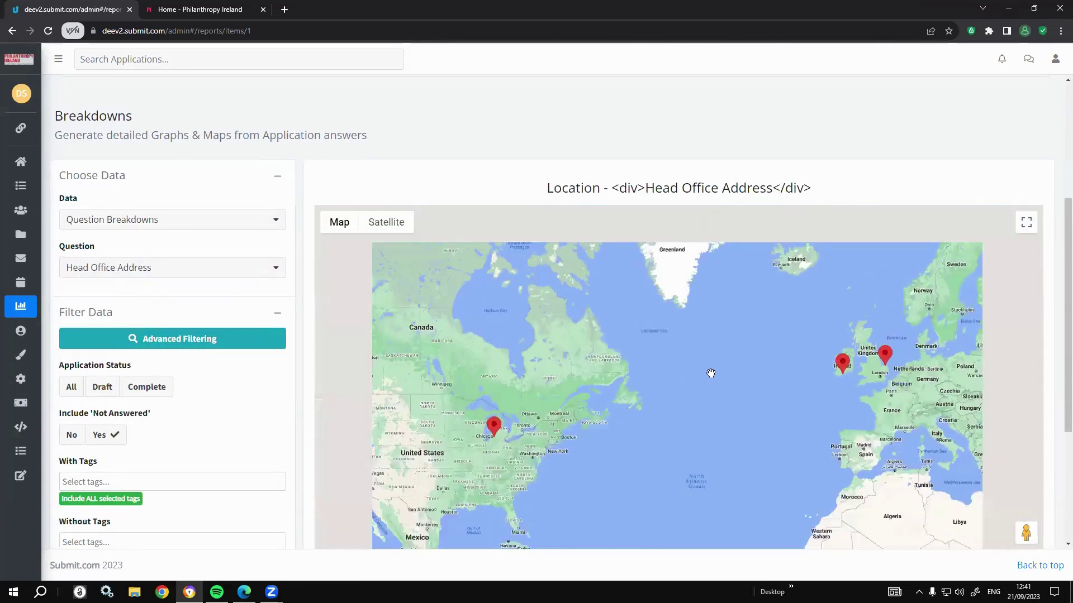
pyautogui.scroll(1, 739, 392)
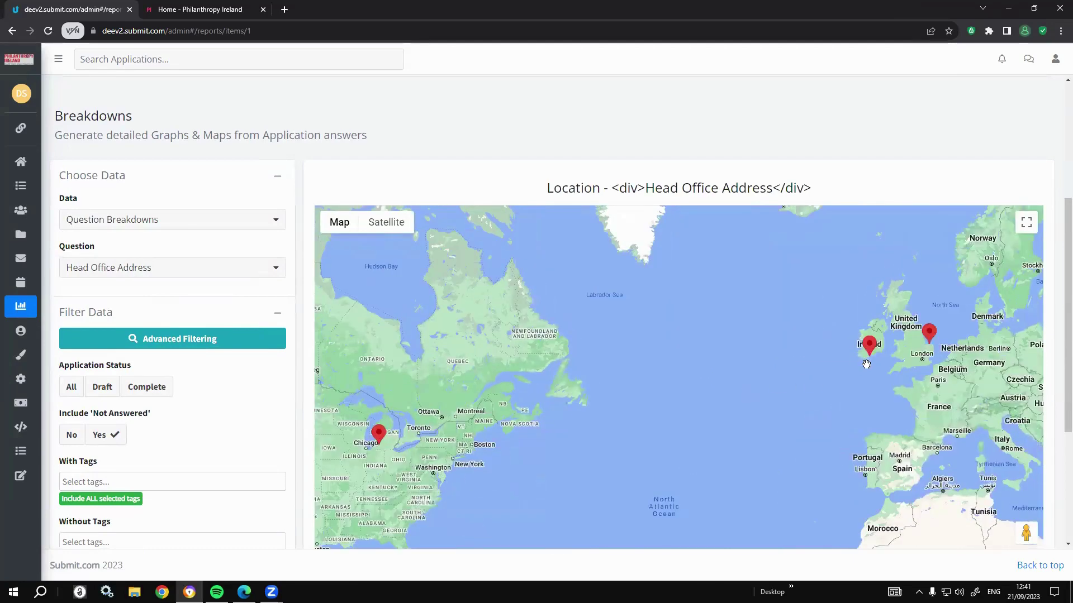
# Step: Zoom and pan the Head Office Address map to show the Chicago, Ireland and London markers
pyautogui.moveTo(869, 346)
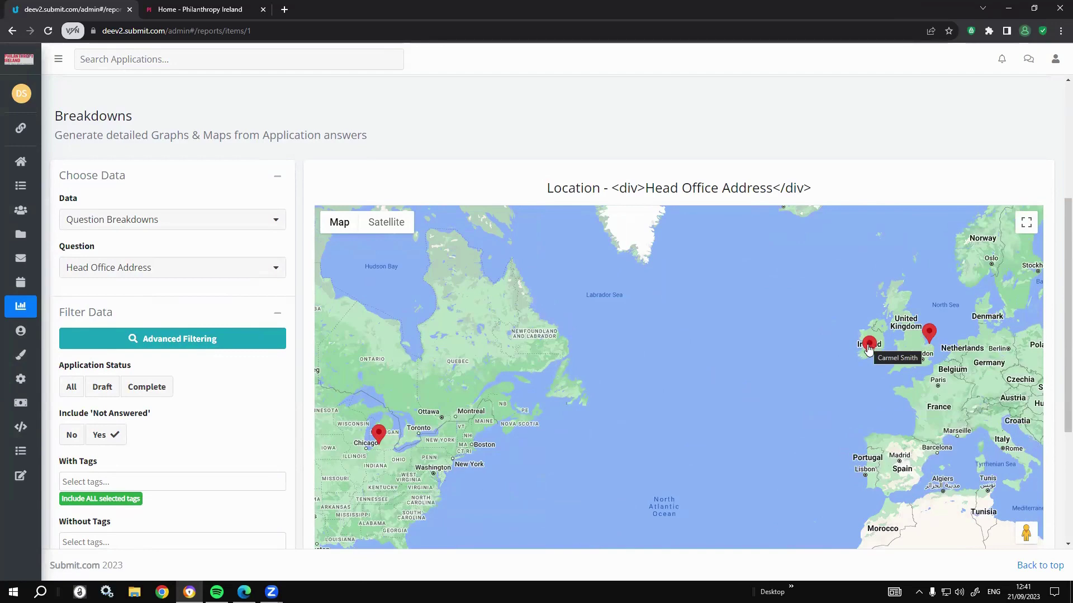
pyautogui.scroll(5, 836, 366)
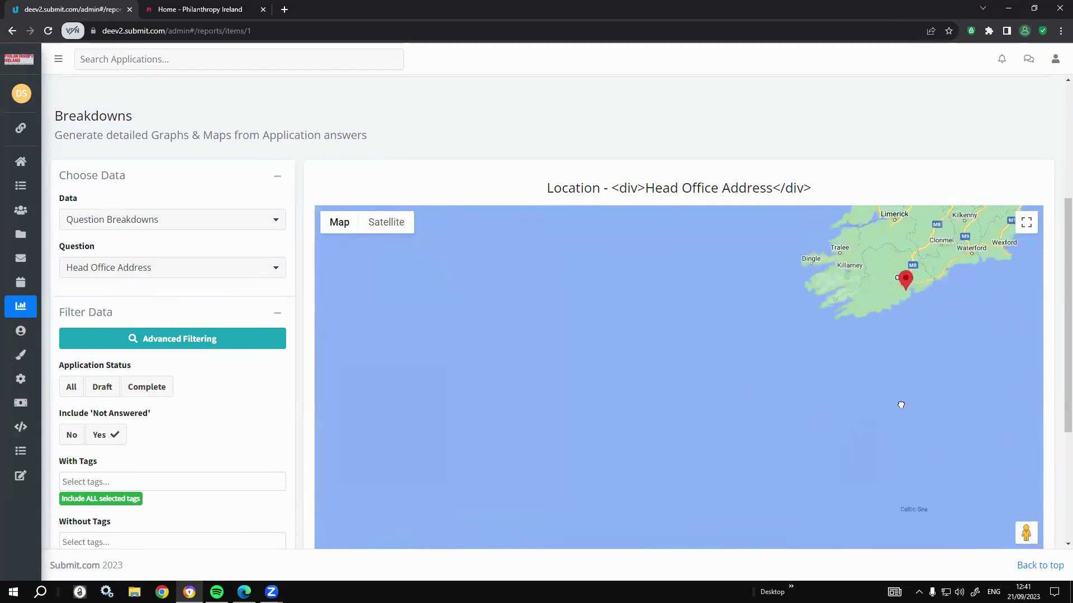
pyautogui.scroll(4, 691, 485)
pyautogui.scroll(-5, 691, 485)
pyautogui.scroll(-2, 670, 401)
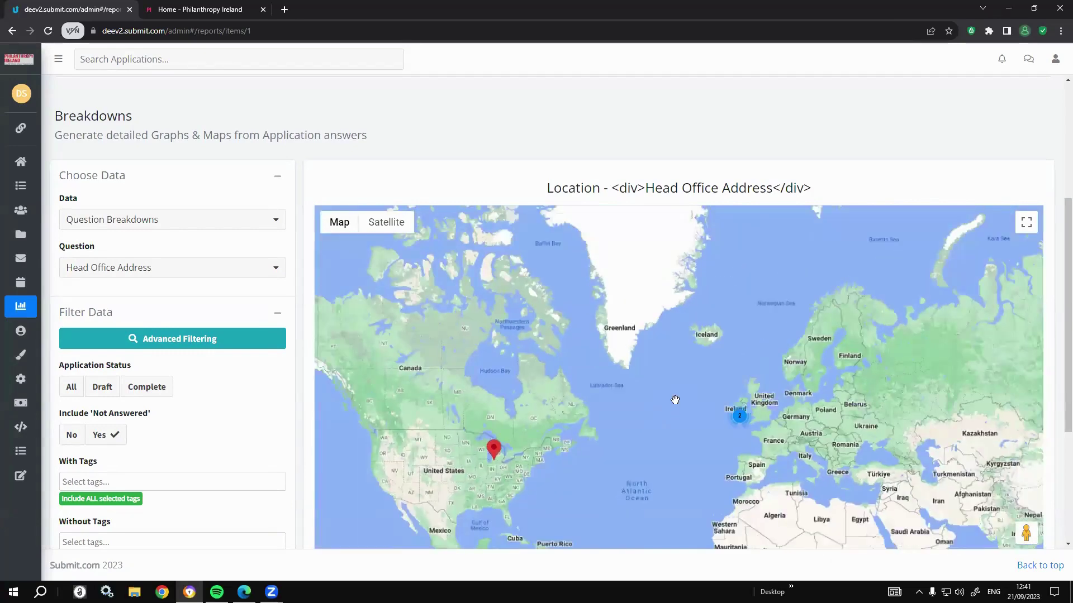
pyautogui.click(273, 268)
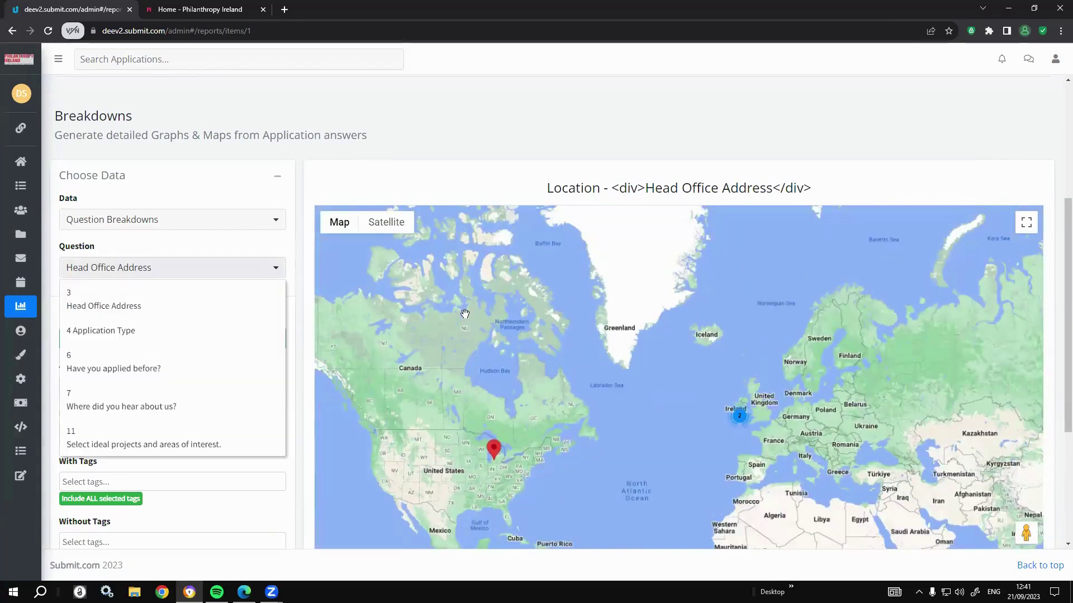
pyautogui.click(321, 280)
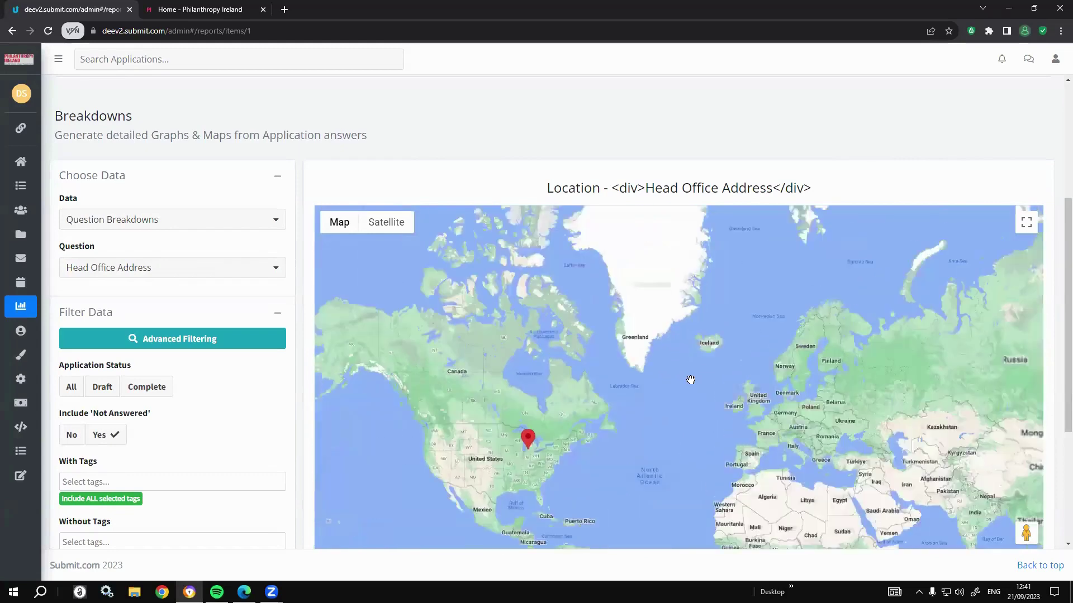
pyautogui.scroll(2, 691, 380)
pyautogui.moveTo(687, 454); pyautogui.dragTo(746, 335)
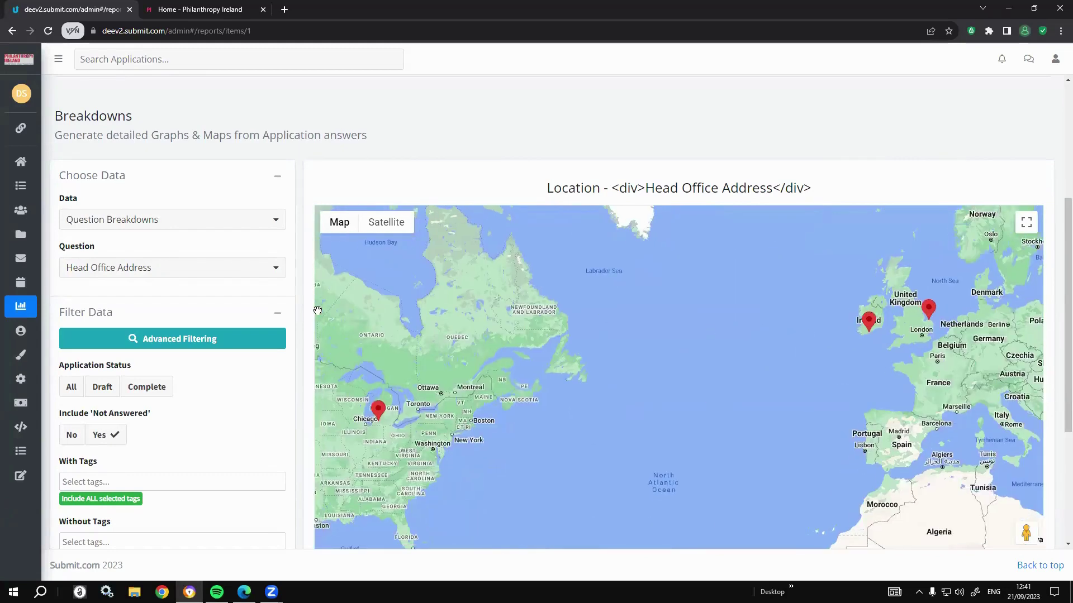
pyautogui.scroll(-1, 199, 433)
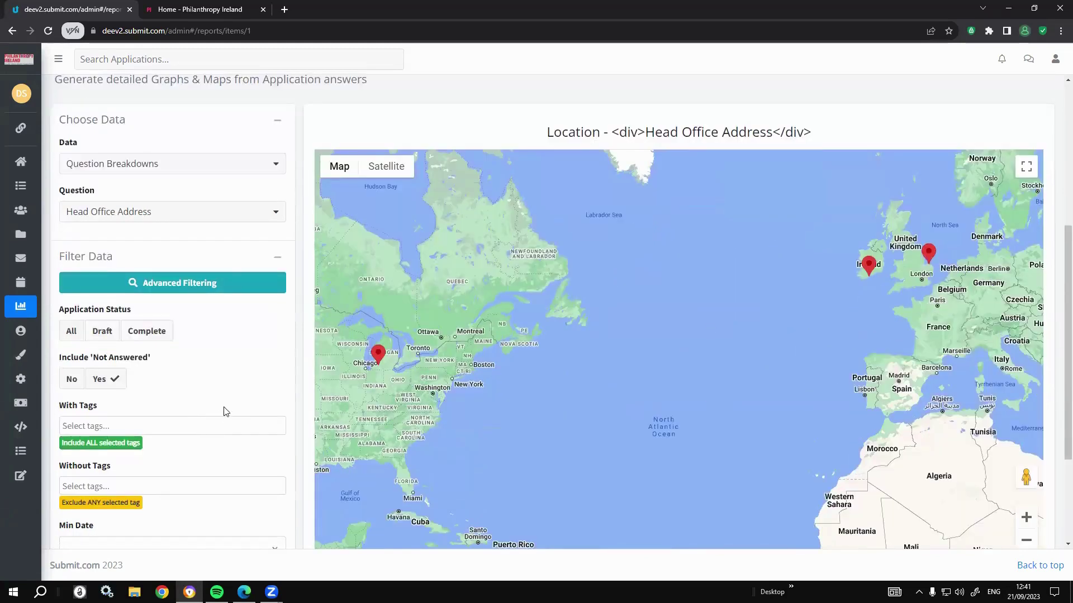
# Step: Include all application statuses and filter the map to the Not for Profit tag
pyautogui.click(71, 330)
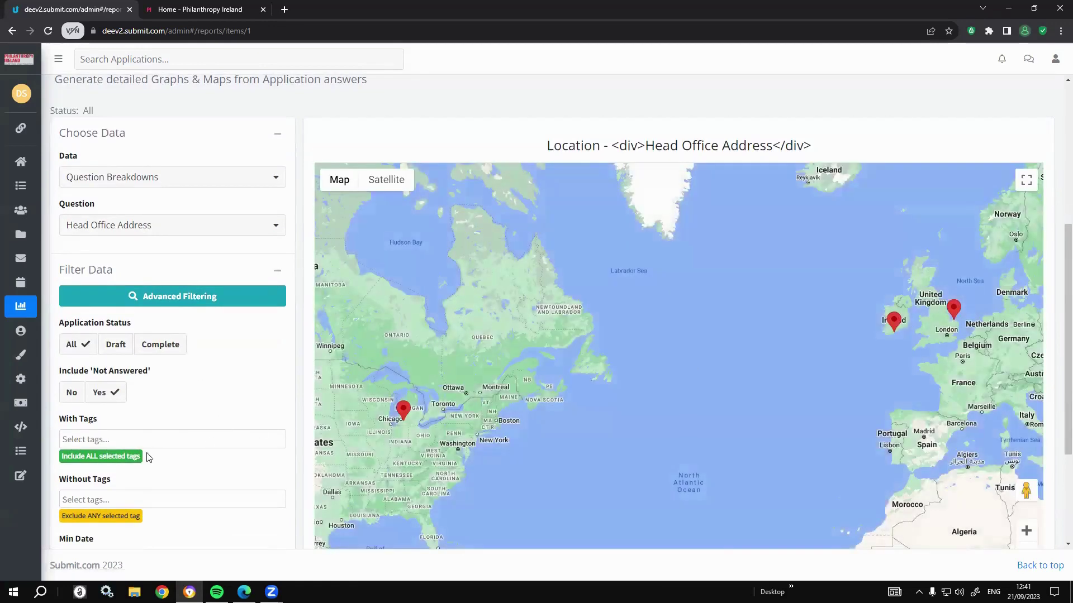
pyautogui.click(98, 439)
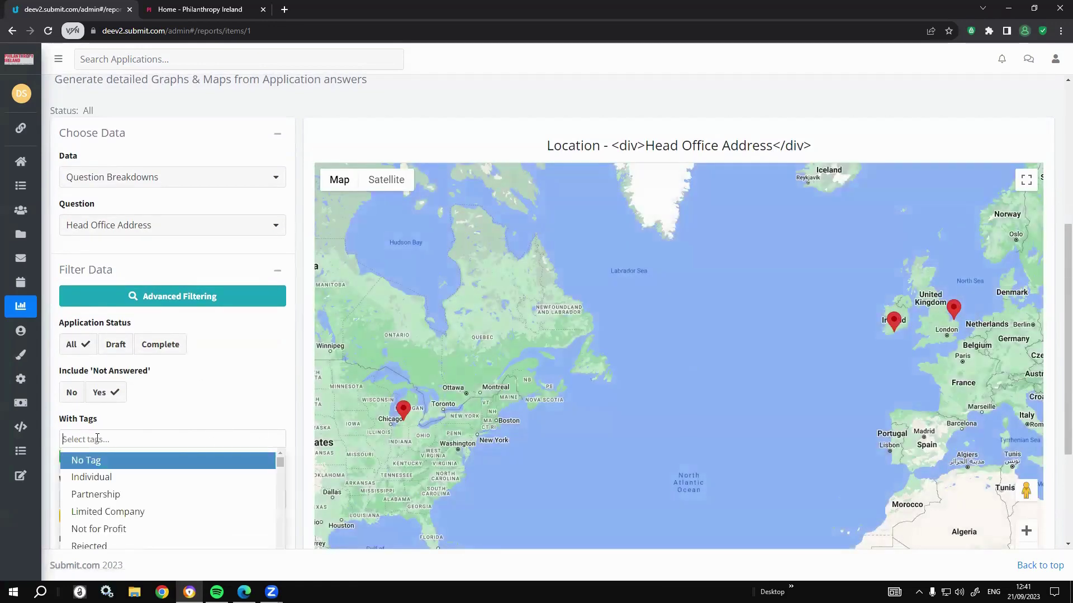
pyautogui.click(116, 531)
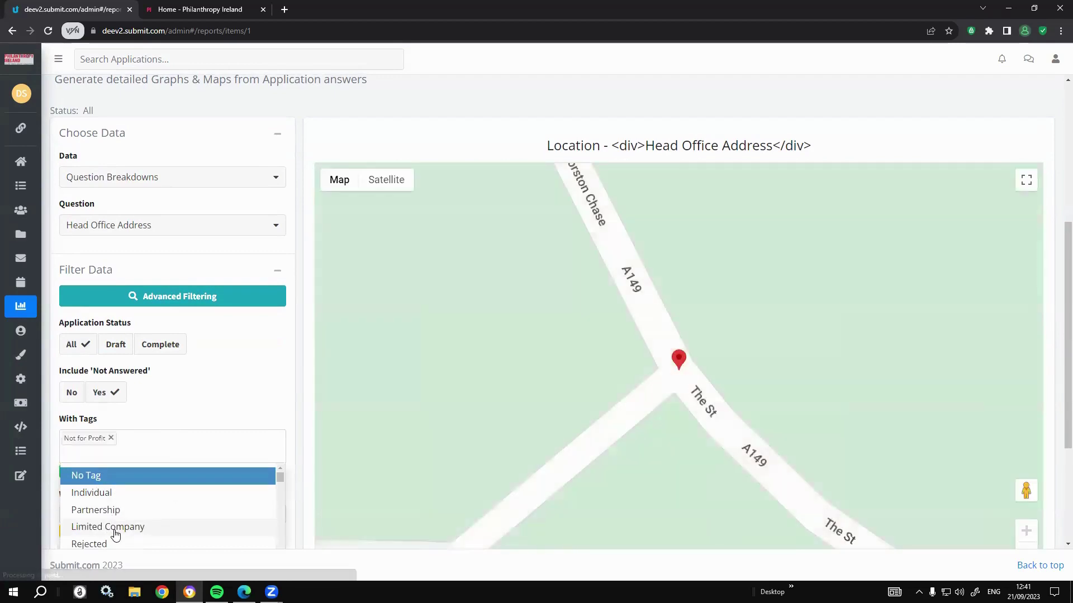
# Step: Pan the map across Morston, the UK and Ireland, then remove the Not for Profit filter
pyautogui.scroll(-5, 529, 382)
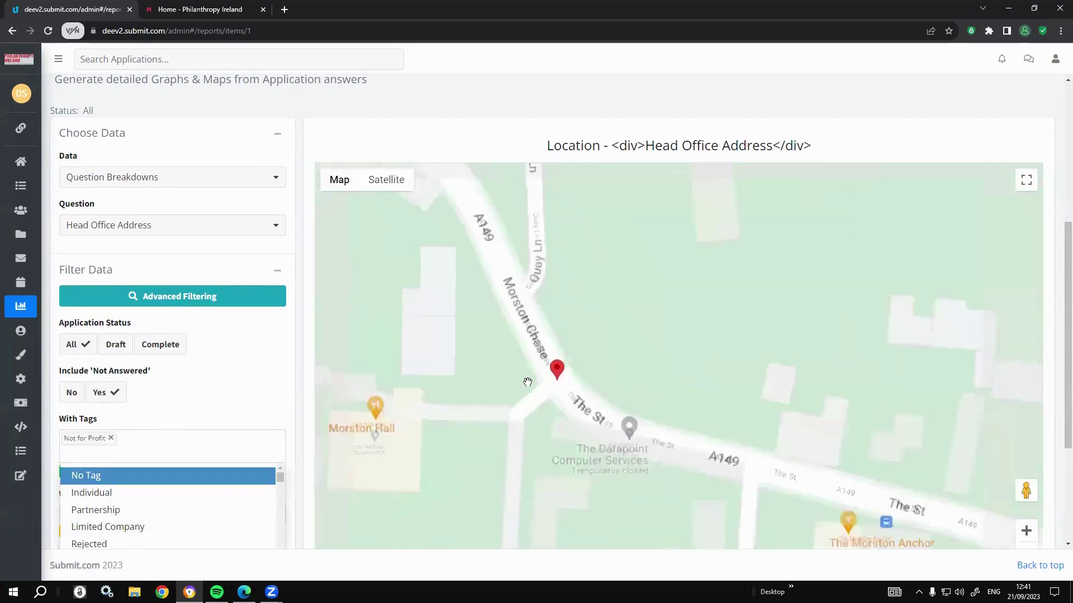
pyautogui.scroll(-3, 449, 404)
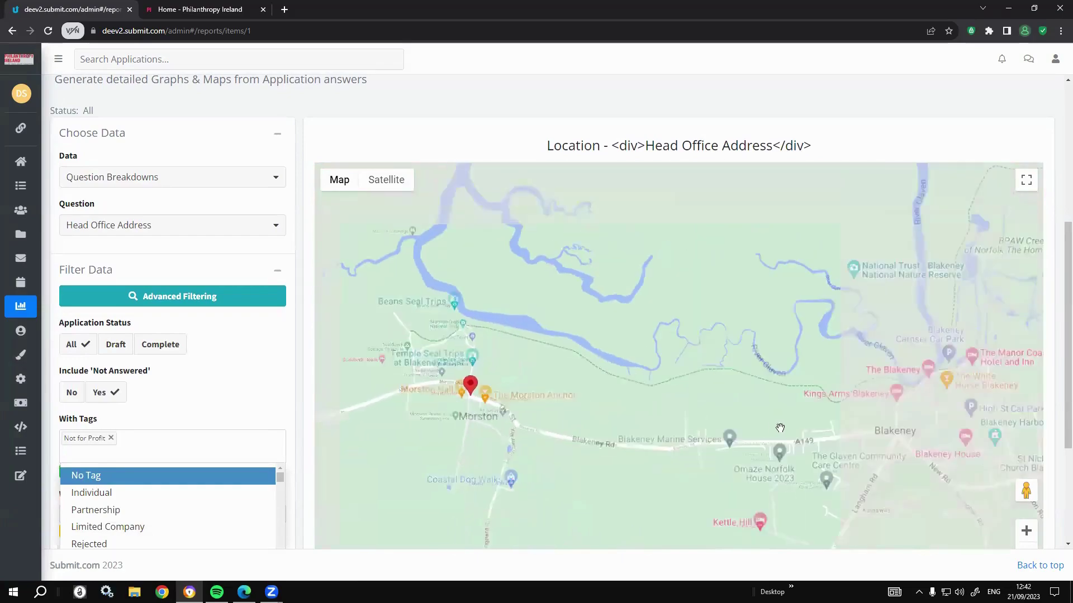
pyautogui.moveTo(687, 422); pyautogui.dragTo(803, 442)
pyautogui.scroll(-4, 803, 441)
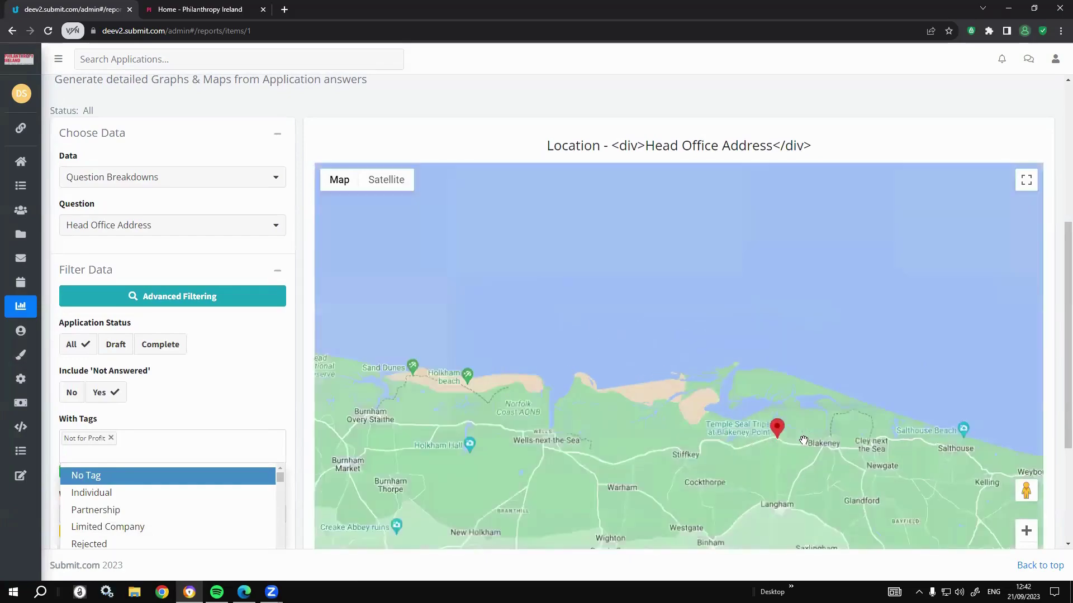
pyautogui.scroll(-4, 794, 444)
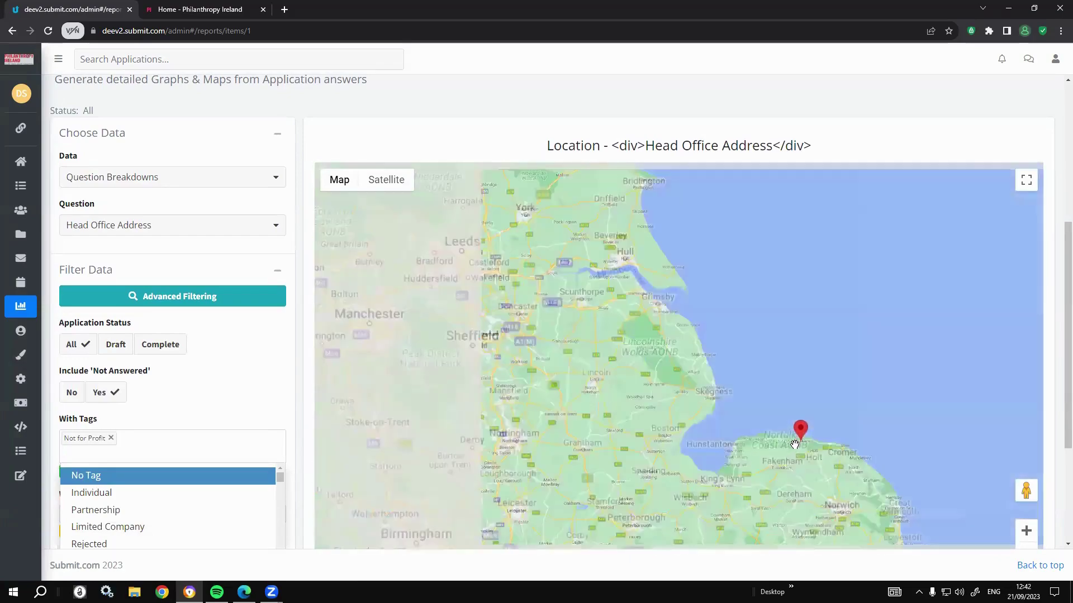
pyautogui.moveTo(836, 425); pyautogui.dragTo(833, 381)
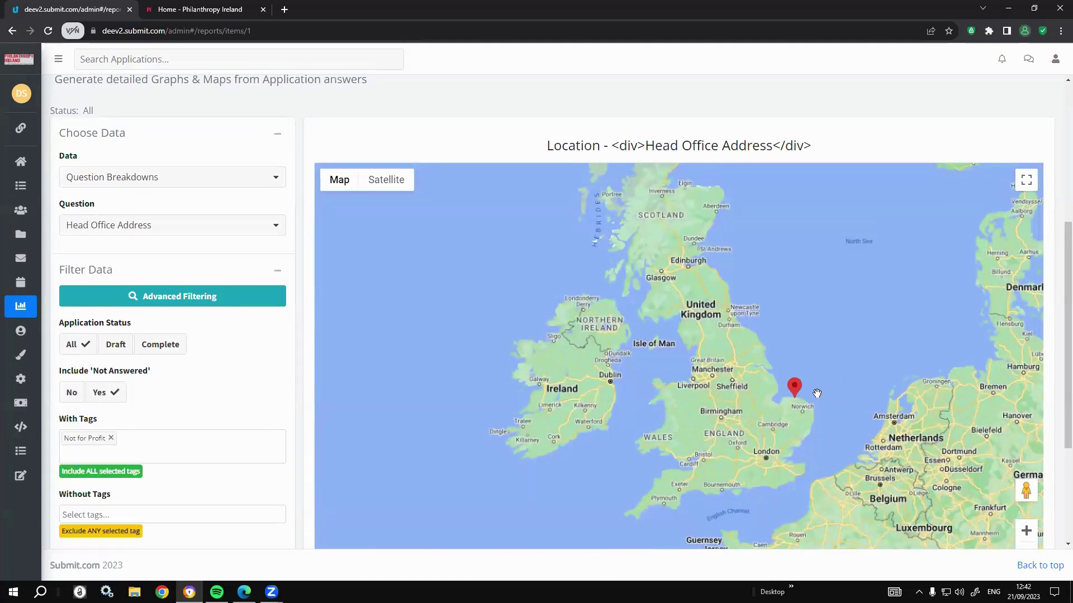
pyautogui.click(111, 438)
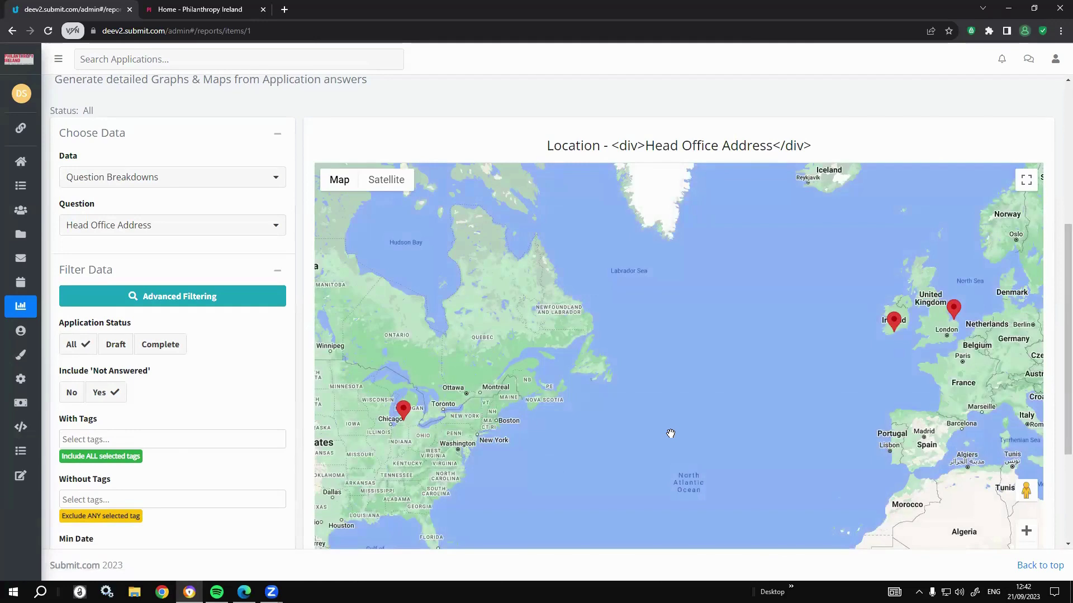
pyautogui.click(266, 226)
# Step: Chart Application Type answers, briefly filtering by the workshop tag before removing it
pyautogui.click(136, 288)
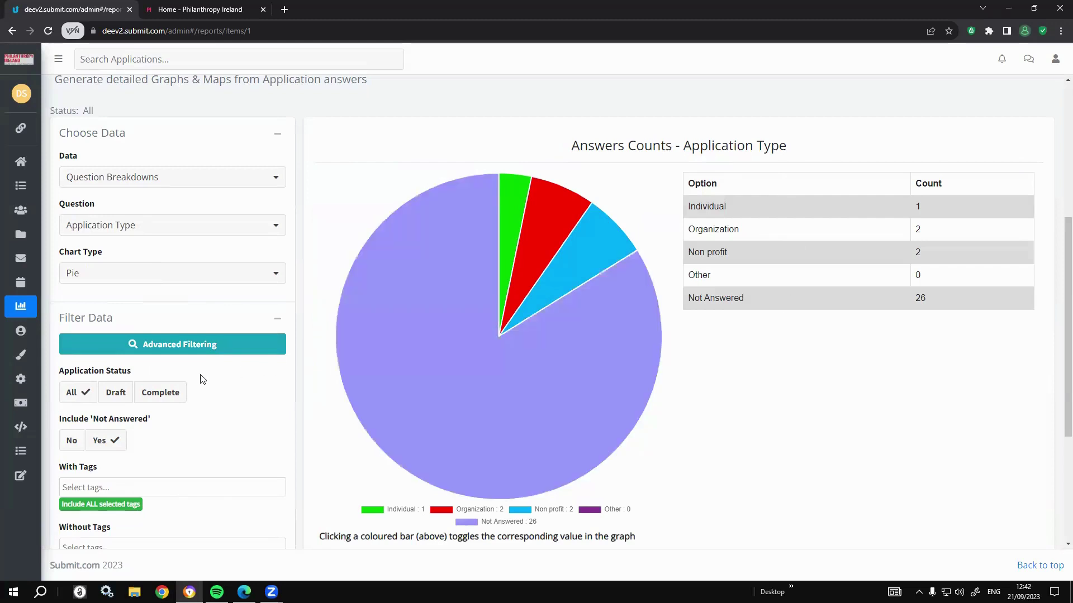
pyautogui.click(135, 484)
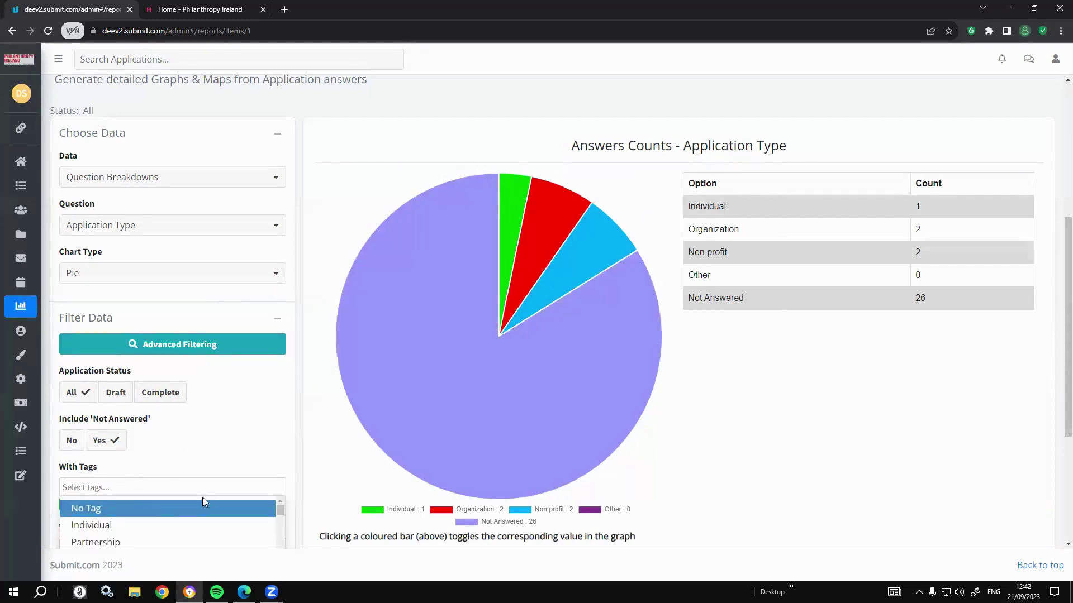
pyautogui.write('work')
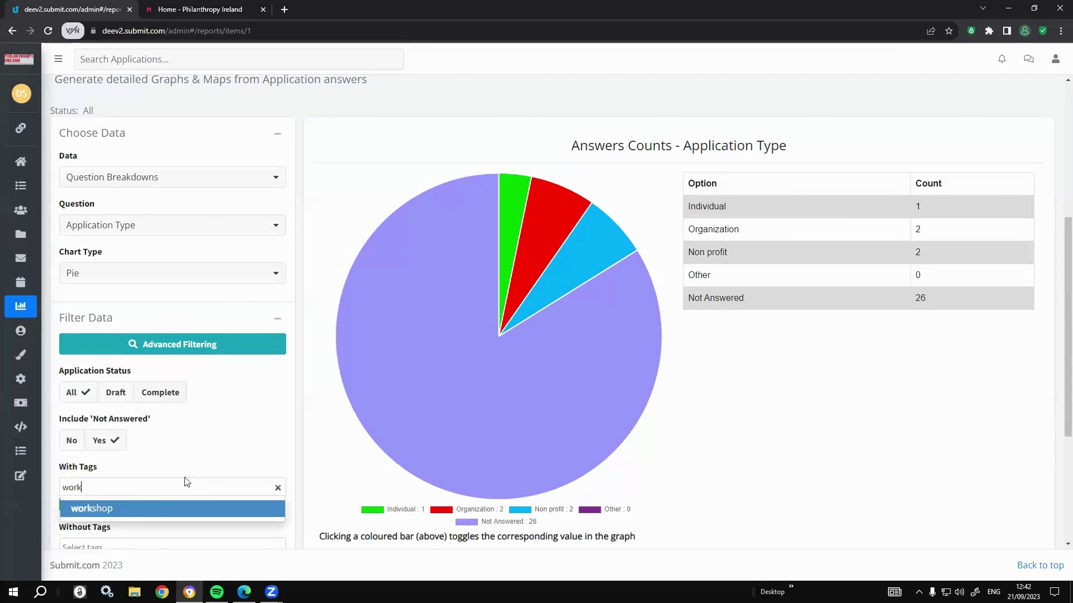
pyautogui.click(114, 510)
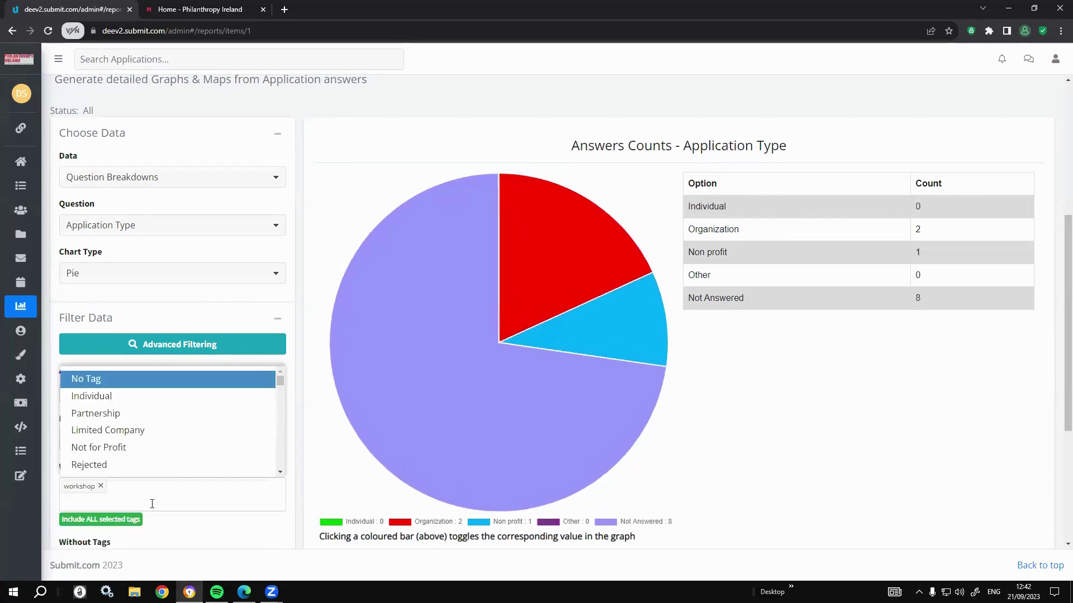
pyautogui.click(727, 481)
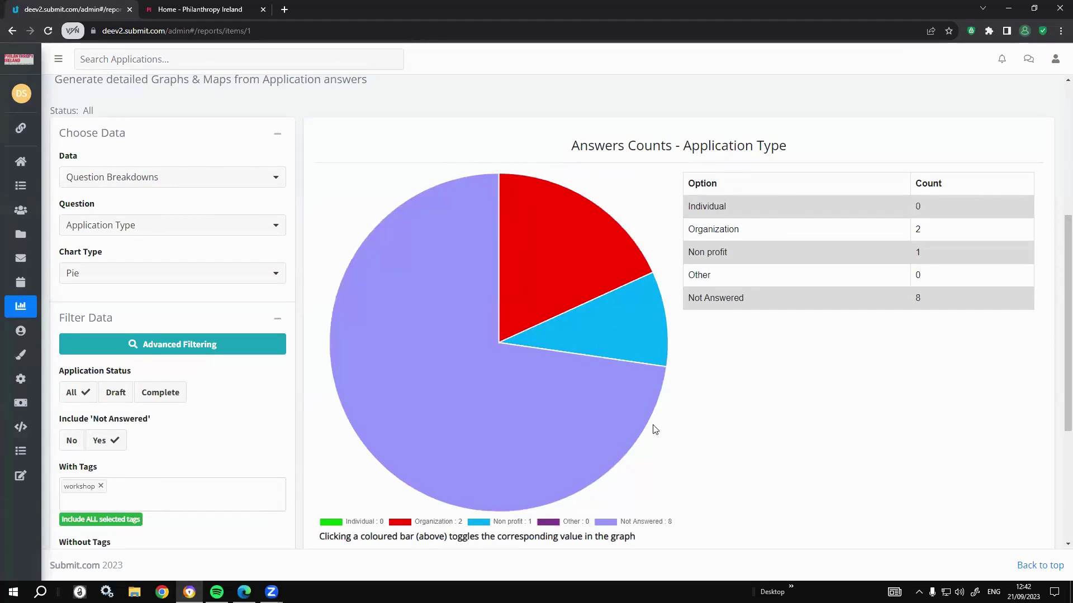
pyautogui.click(100, 486)
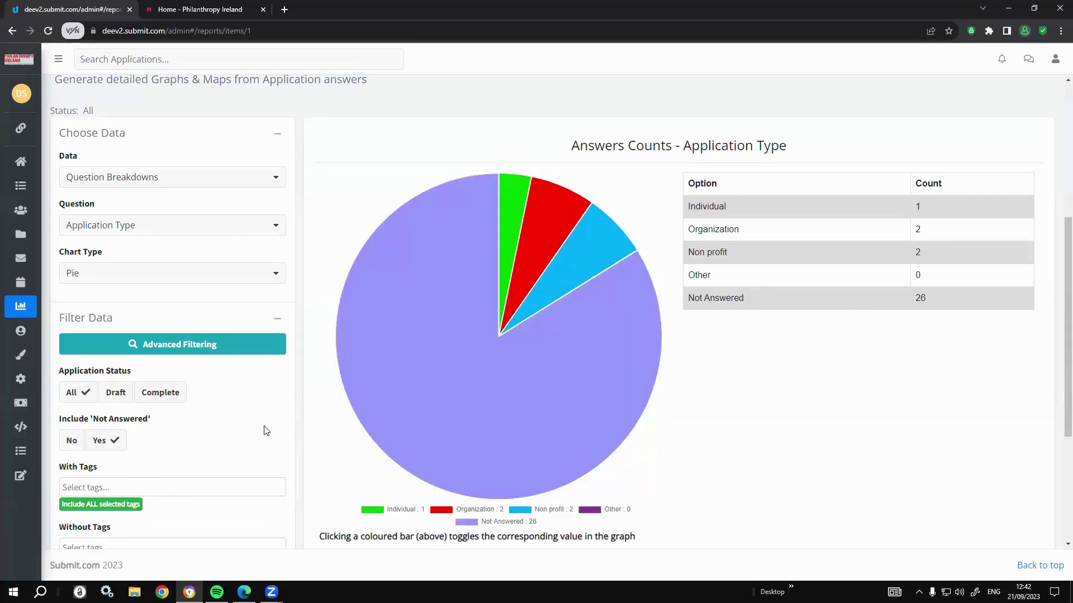
# Step: Break down 'Where did you hear about us?' answers and display them as a Bar chart
pyautogui.click(253, 224)
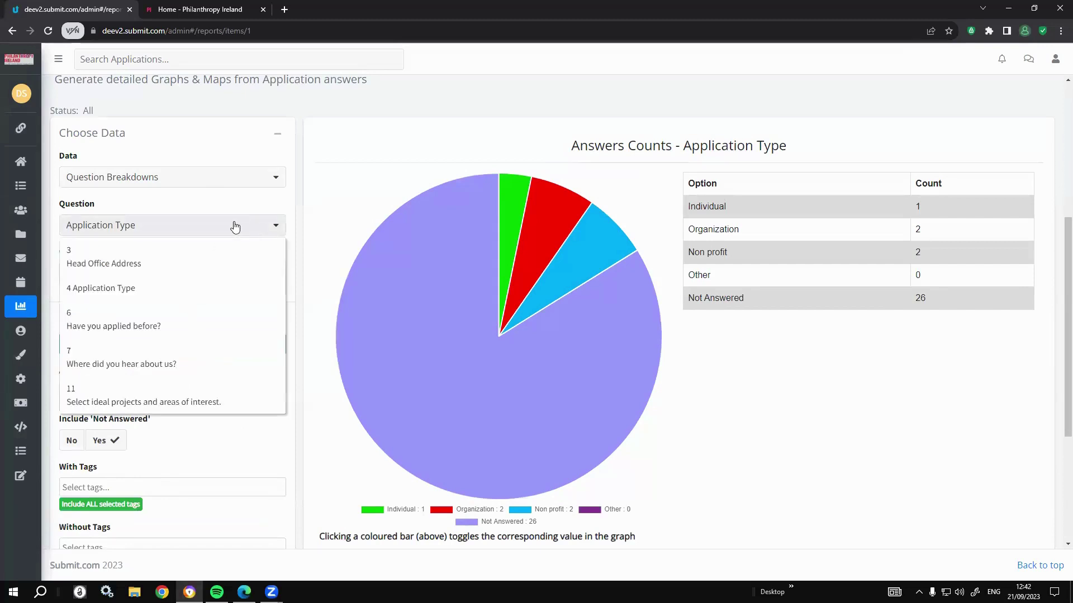
pyautogui.click(149, 370)
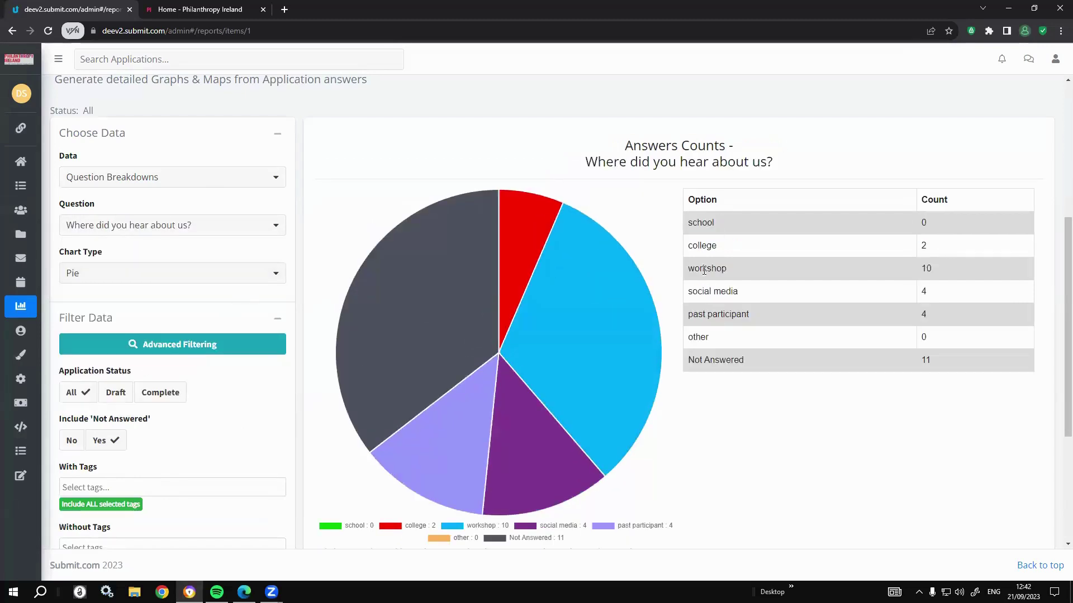
pyautogui.click(278, 278)
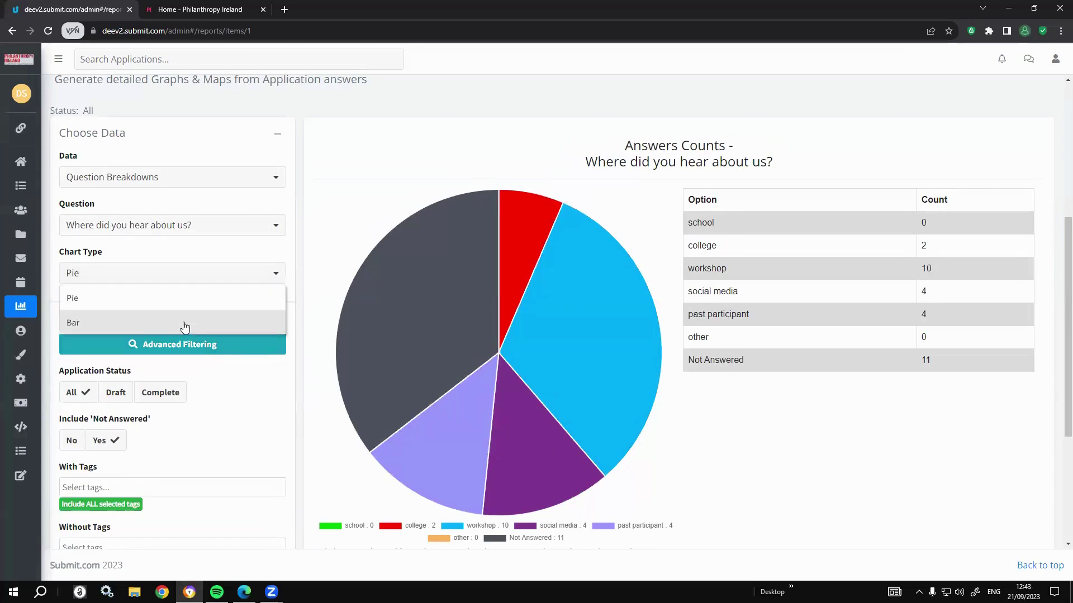
pyautogui.click(183, 323)
pyautogui.scroll(-4, 734, 445)
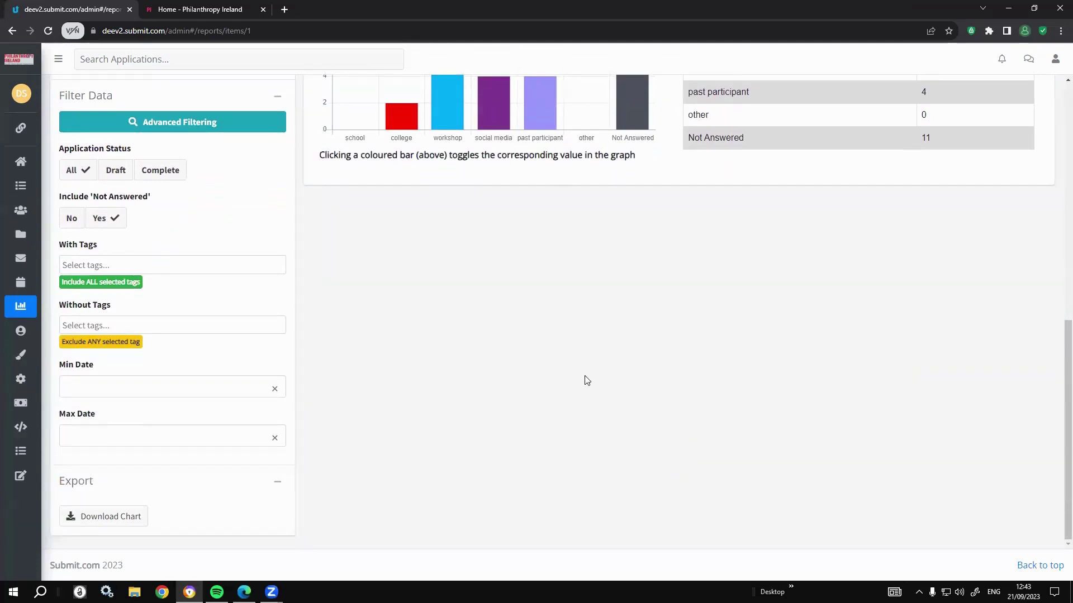
pyautogui.scroll(5, 603, 383)
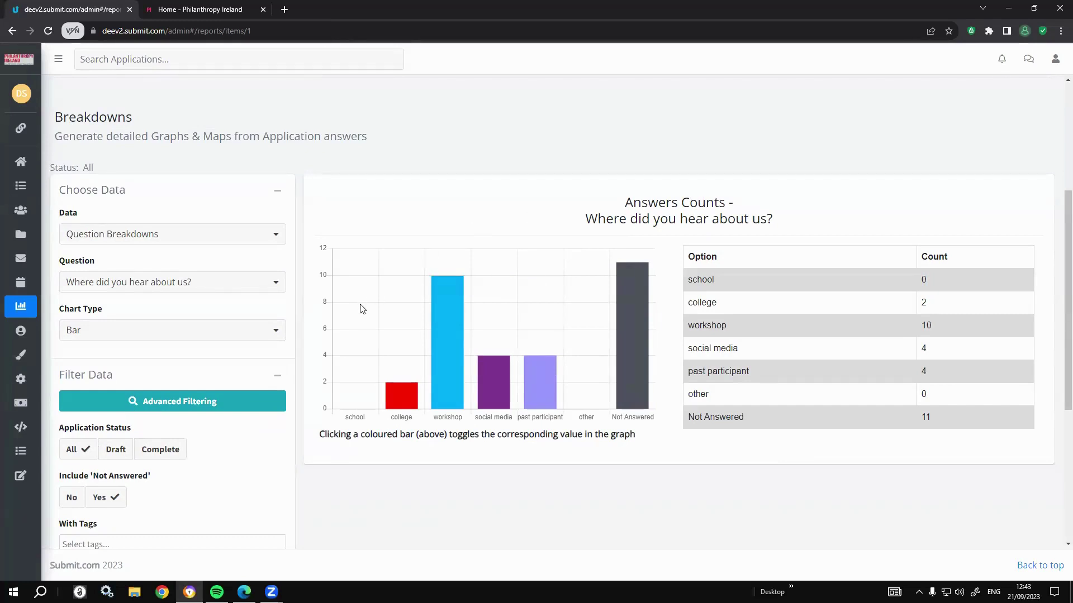
pyautogui.scroll(-2, 363, 335)
# Step: Visit Summary and return to Breakdowns: 31 applications, 1 finalised, 8 draft, 22 pending
pyautogui.scroll(5, 282, 296)
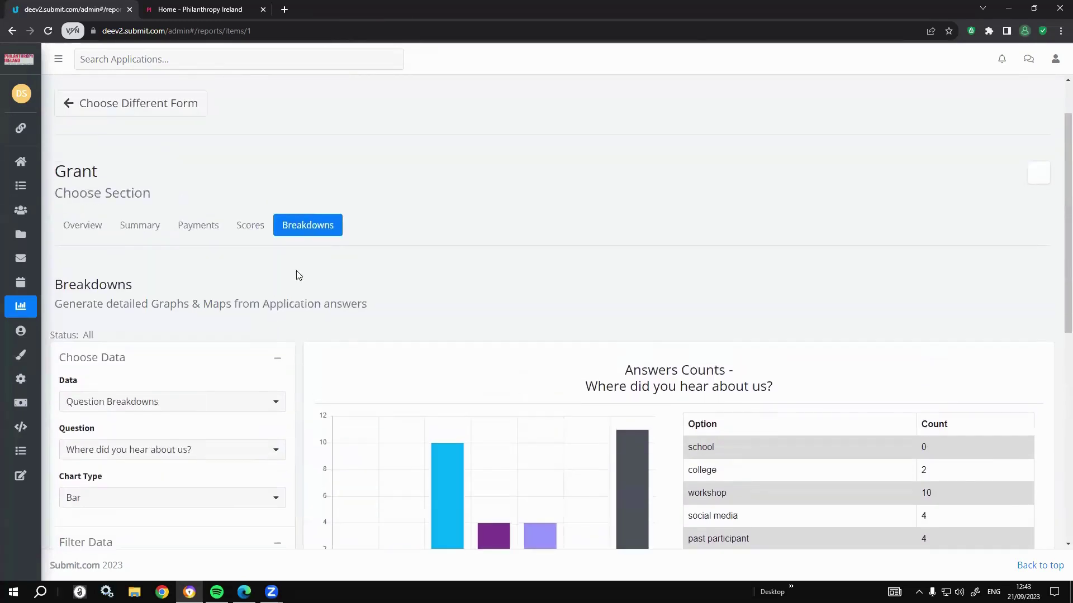
pyautogui.scroll(1, 282, 277)
pyautogui.click(138, 287)
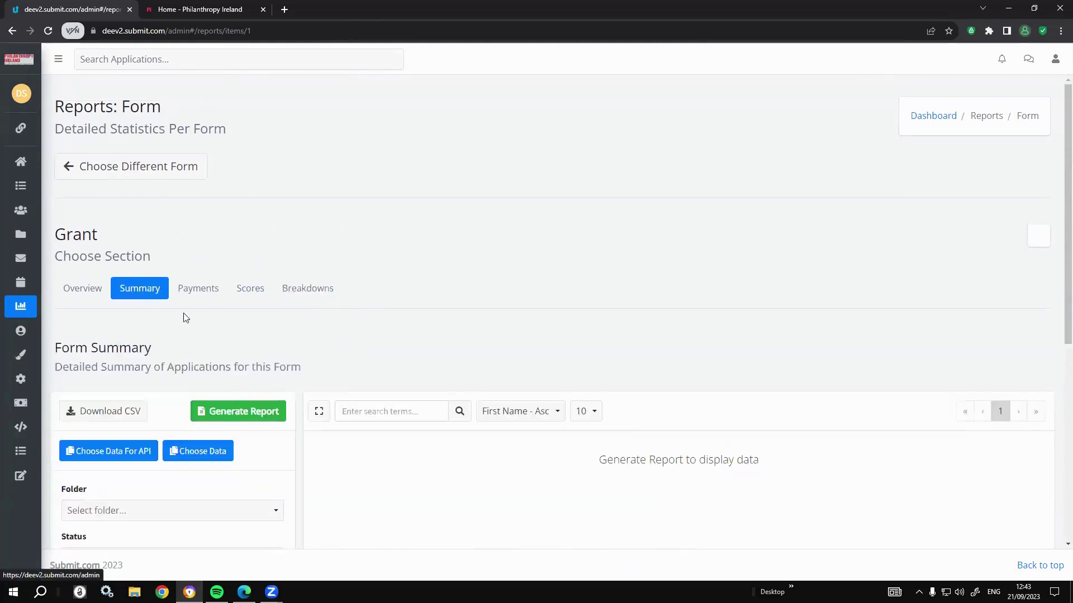
pyautogui.scroll(-3, 258, 352)
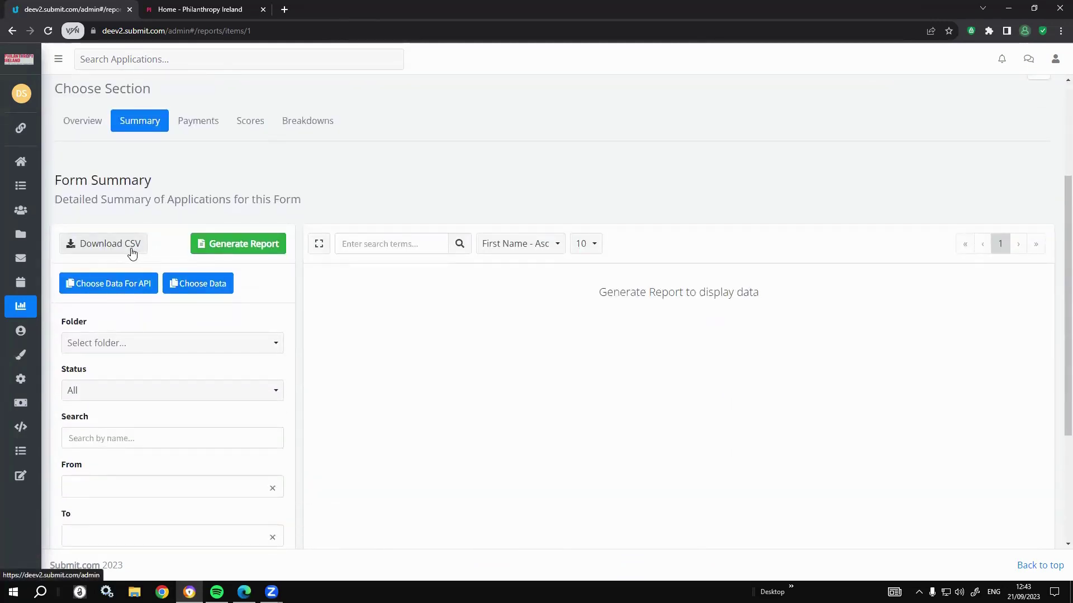
pyautogui.click(308, 127)
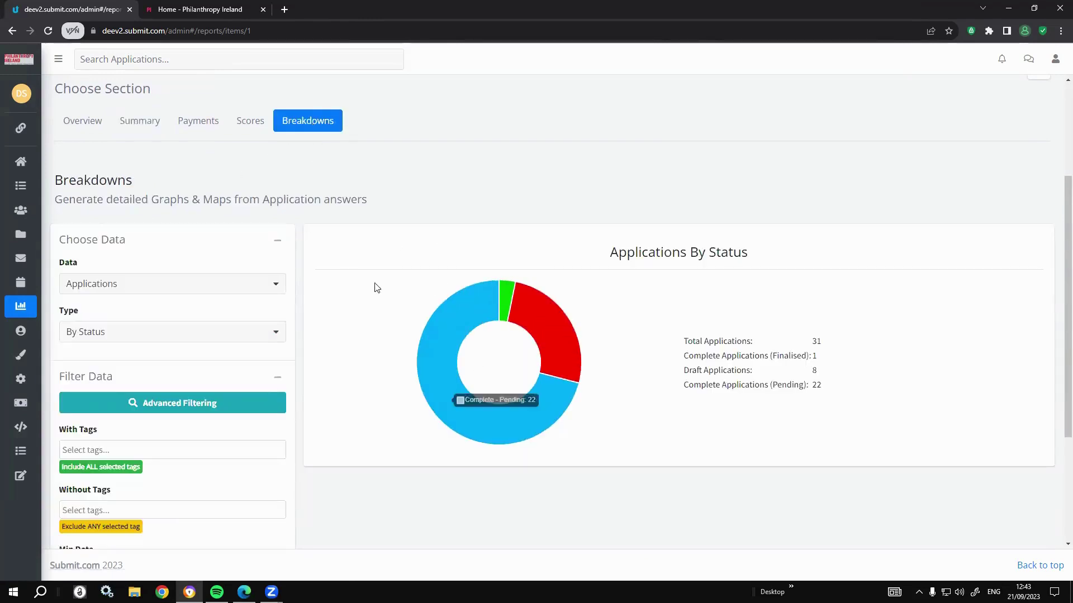
pyautogui.scroll(-1, 652, 433)
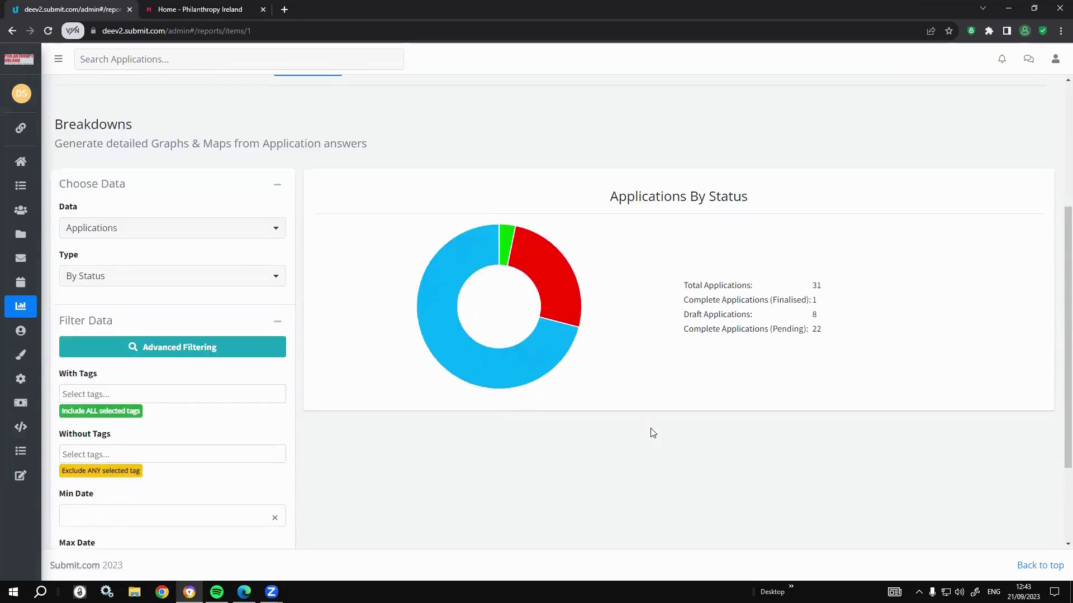
pyautogui.scroll(2, 653, 433)
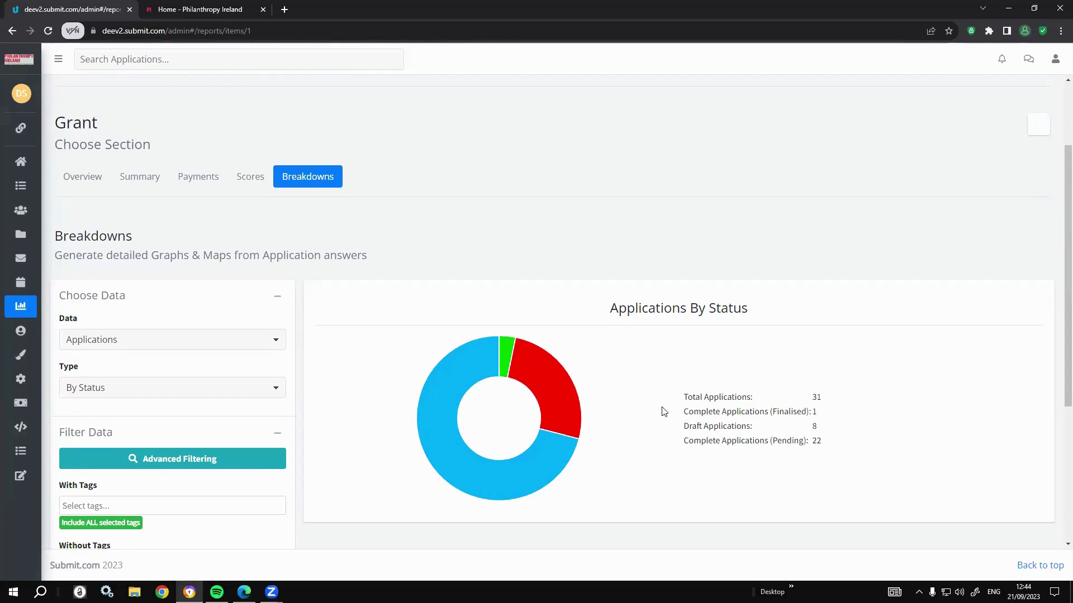
pyautogui.scroll(-2, 581, 304)
pyautogui.scroll(1, 357, 367)
pyautogui.scroll(3, 358, 366)
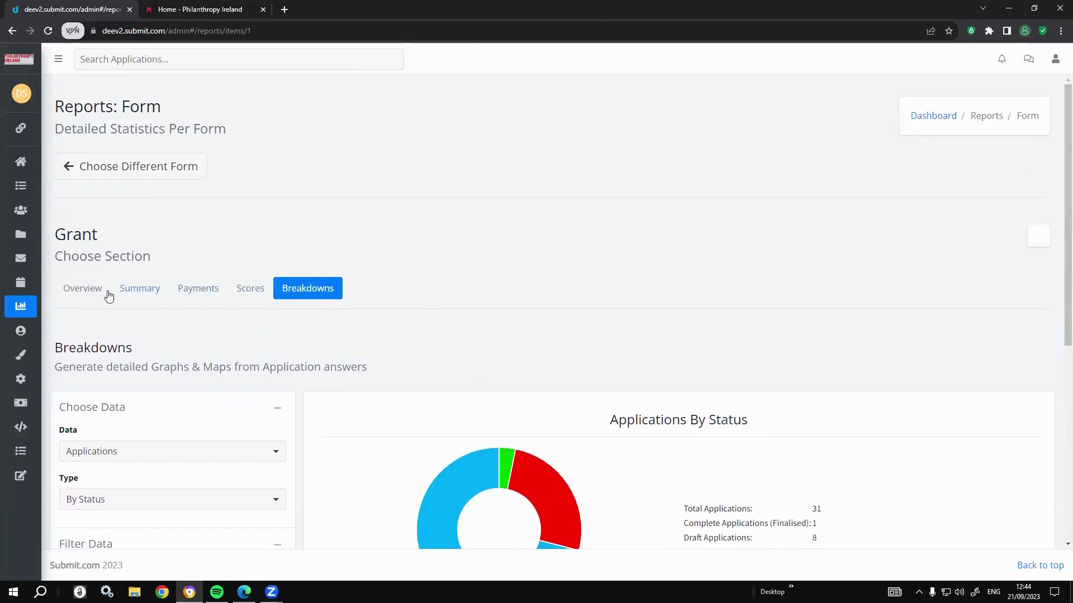
pyautogui.moveTo(32, 179)
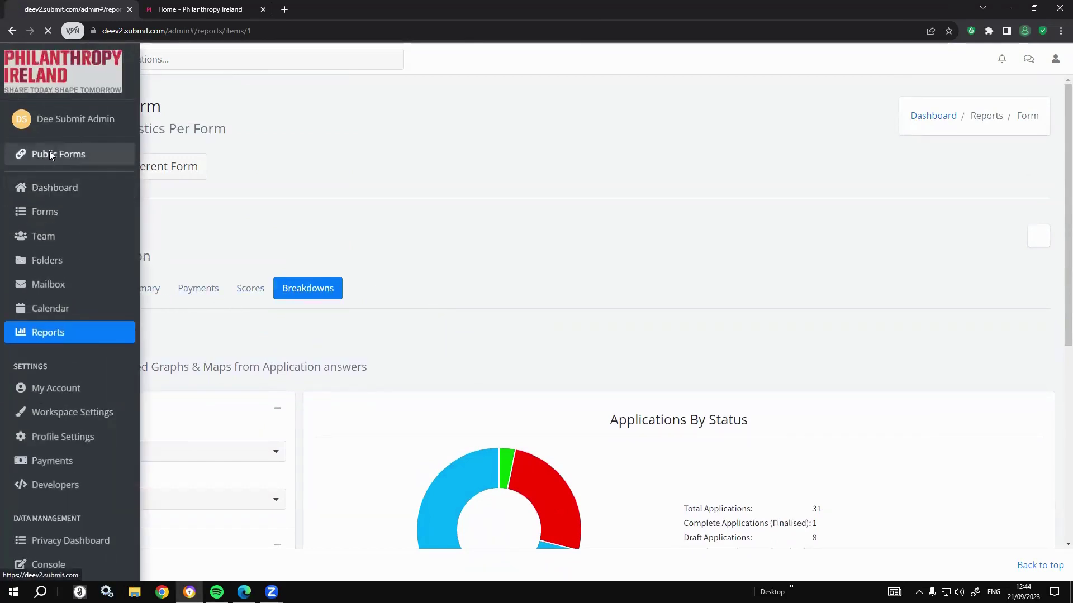